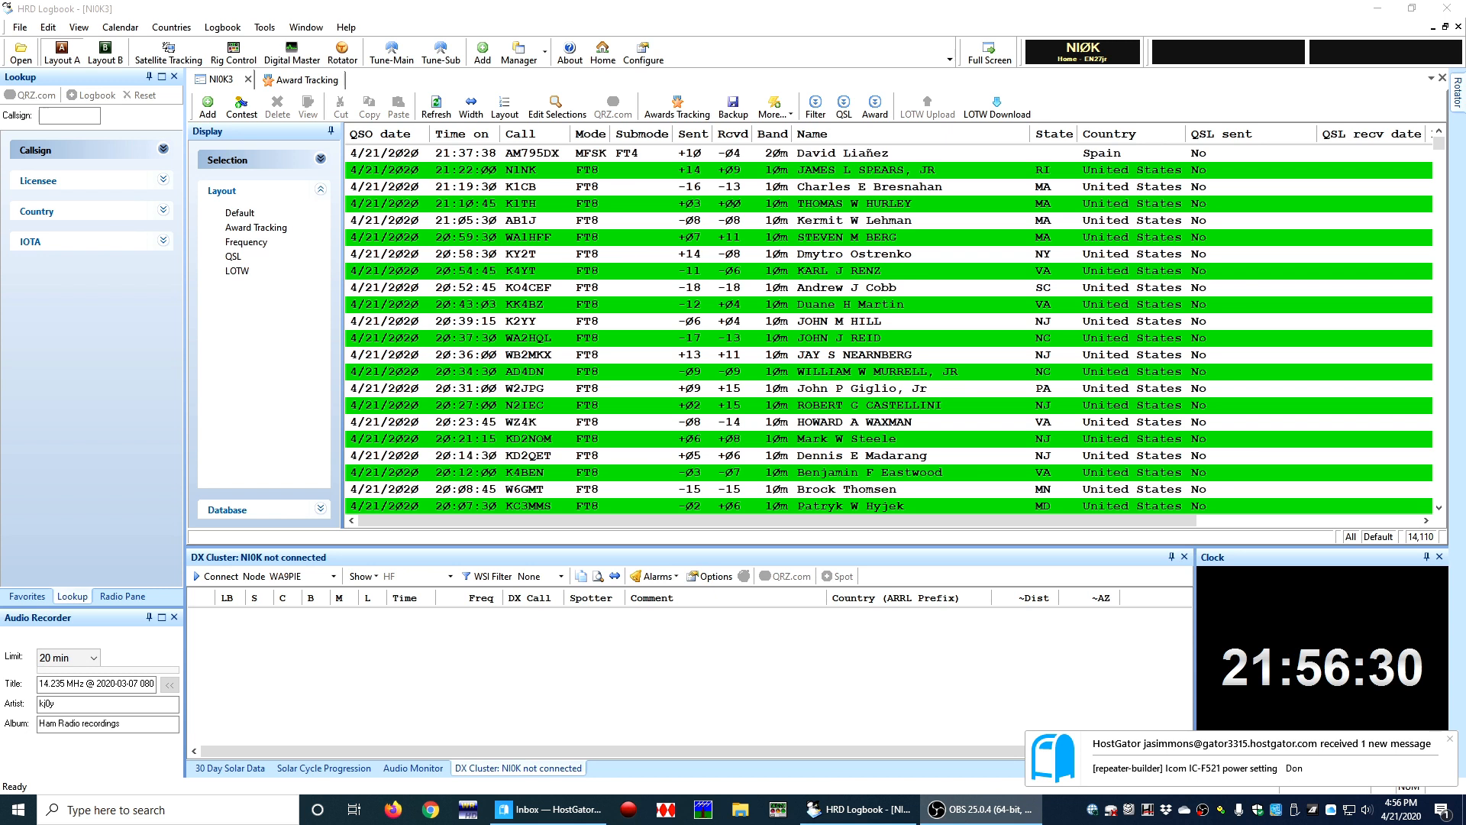
mouse_move(600, 810)
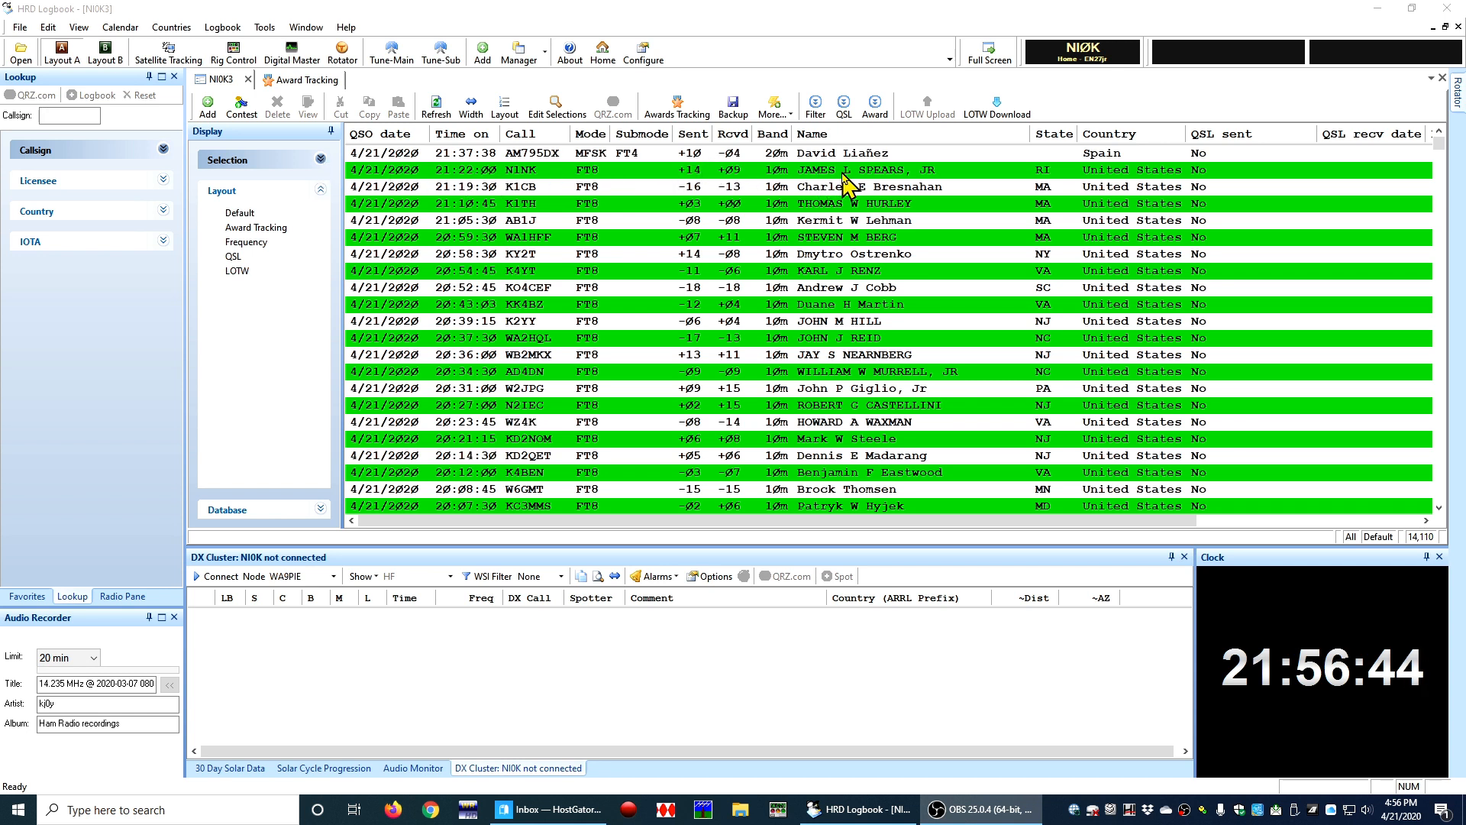
left_click(816, 107)
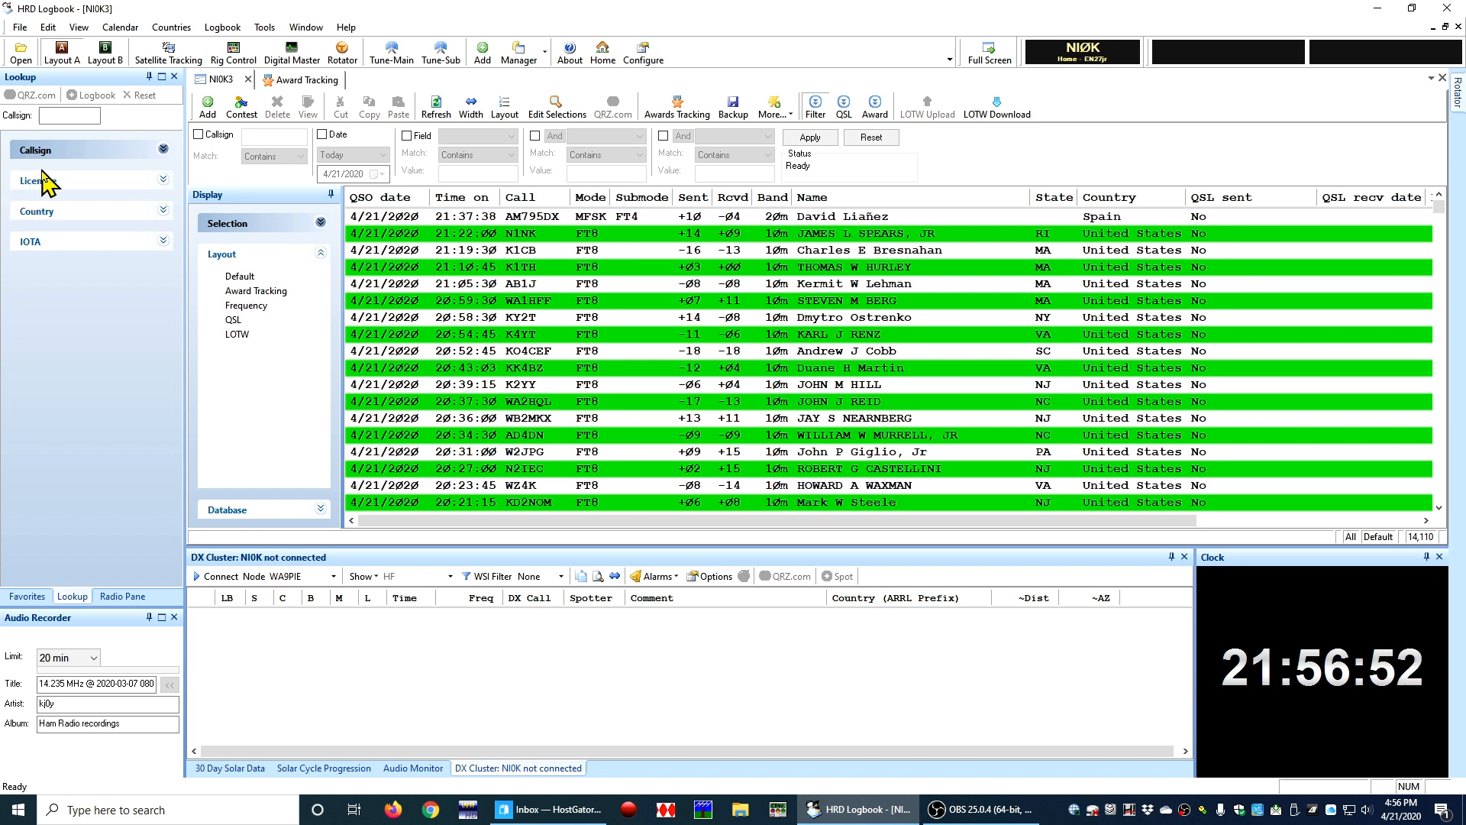
left_click(417, 137)
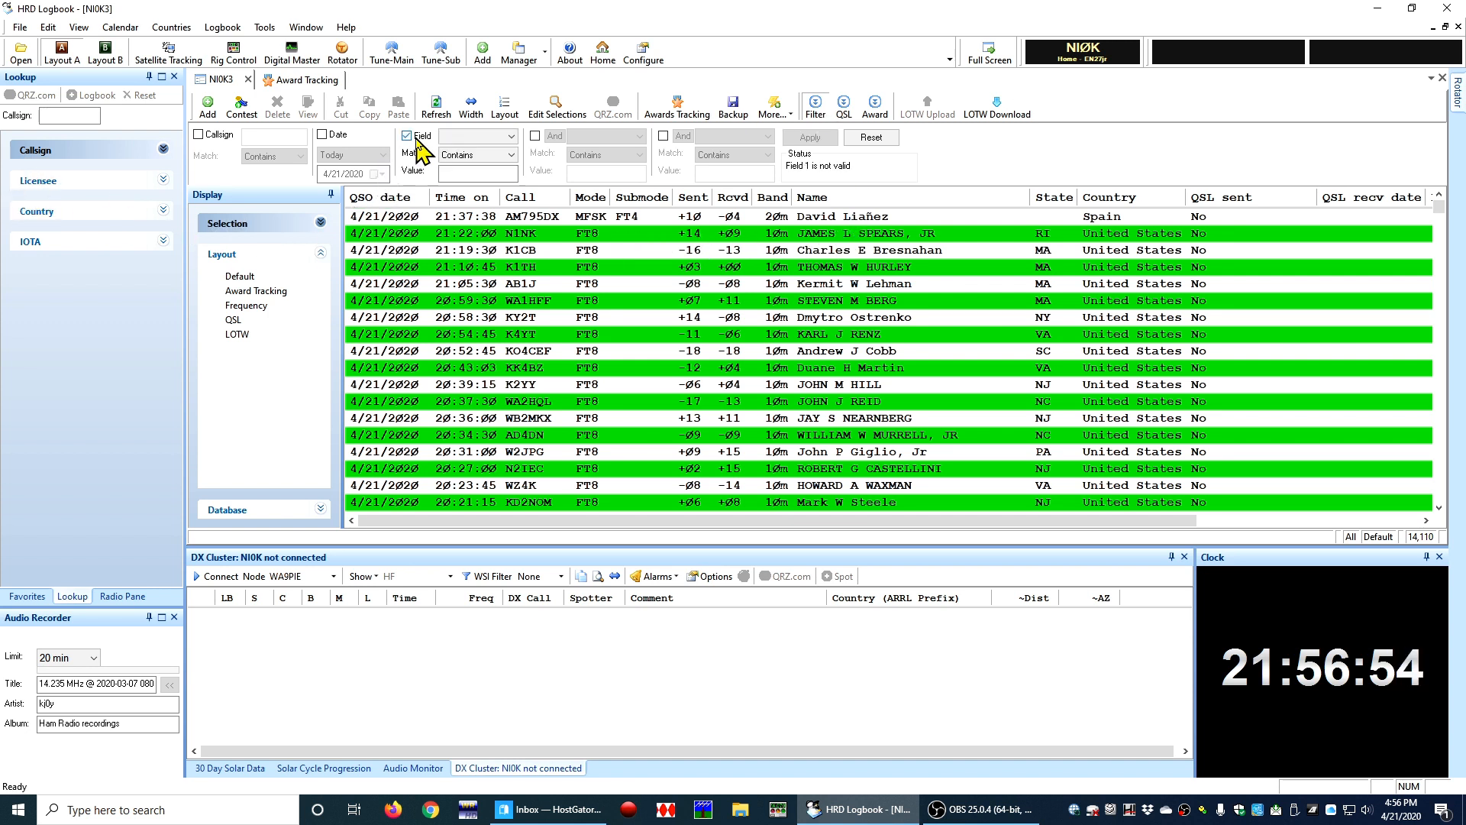
left_click(477, 140)
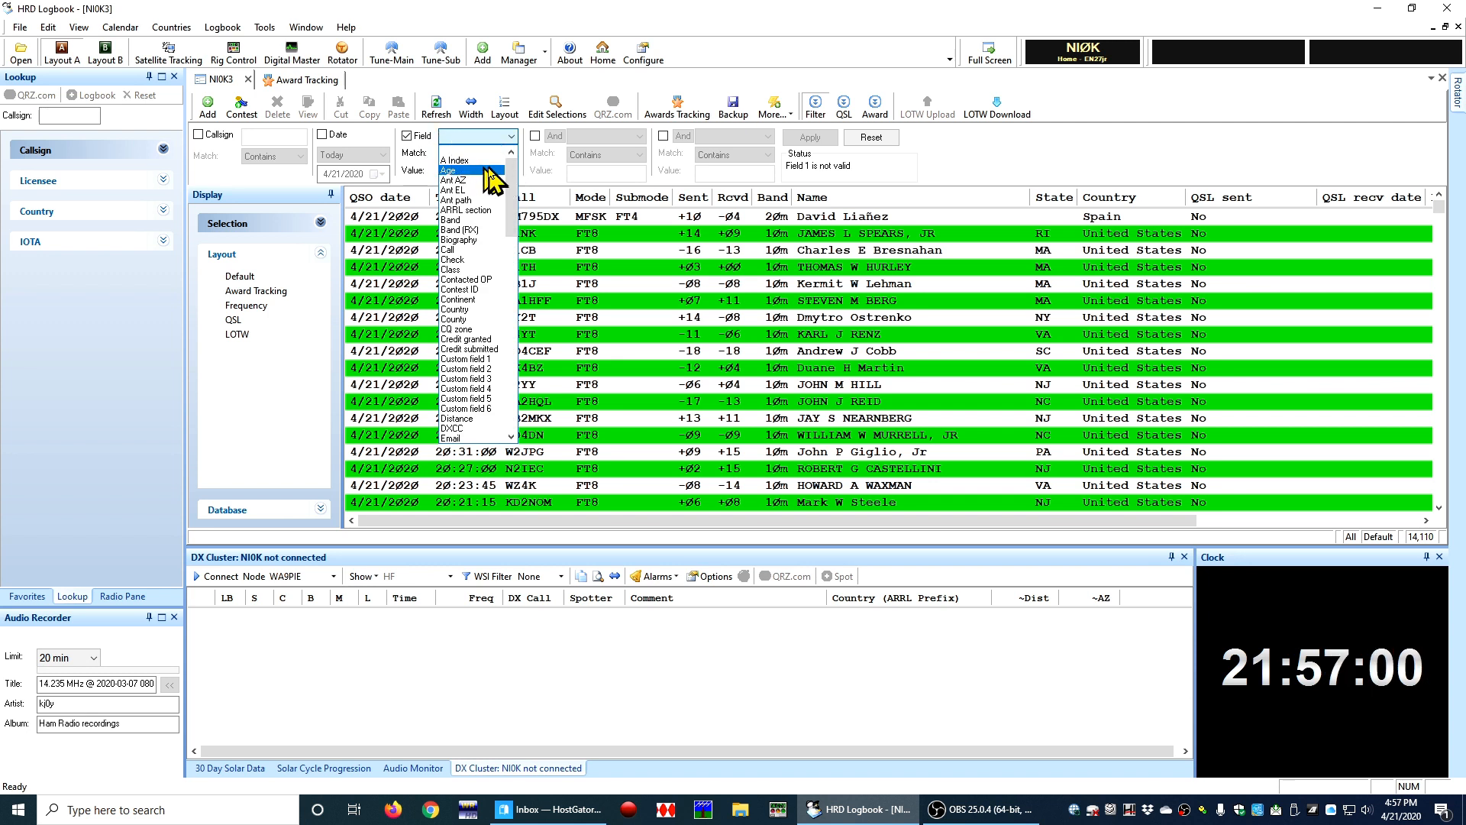
left_click_drag(516, 174, 511, 313)
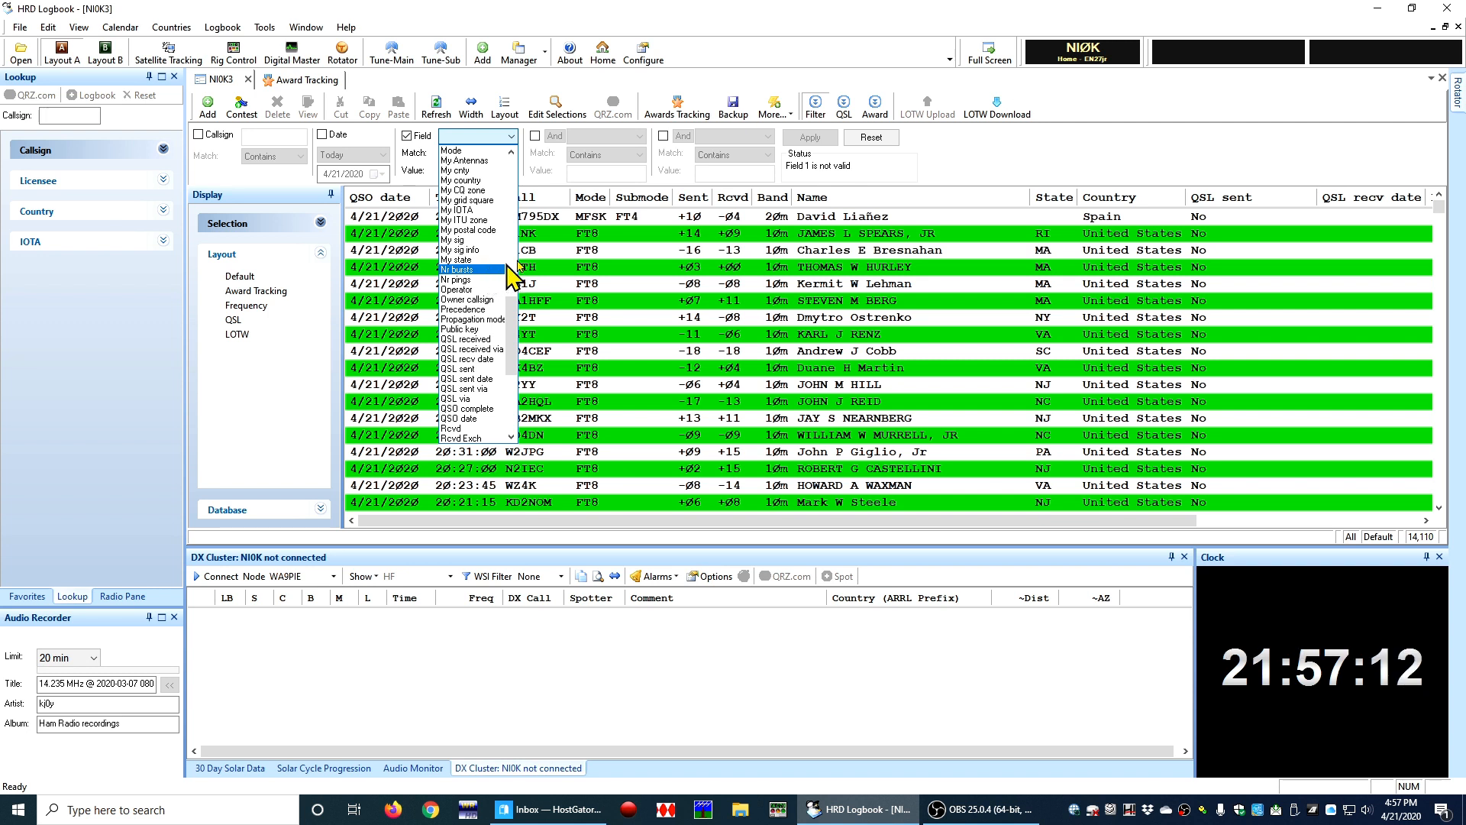
left_click(812, 102)
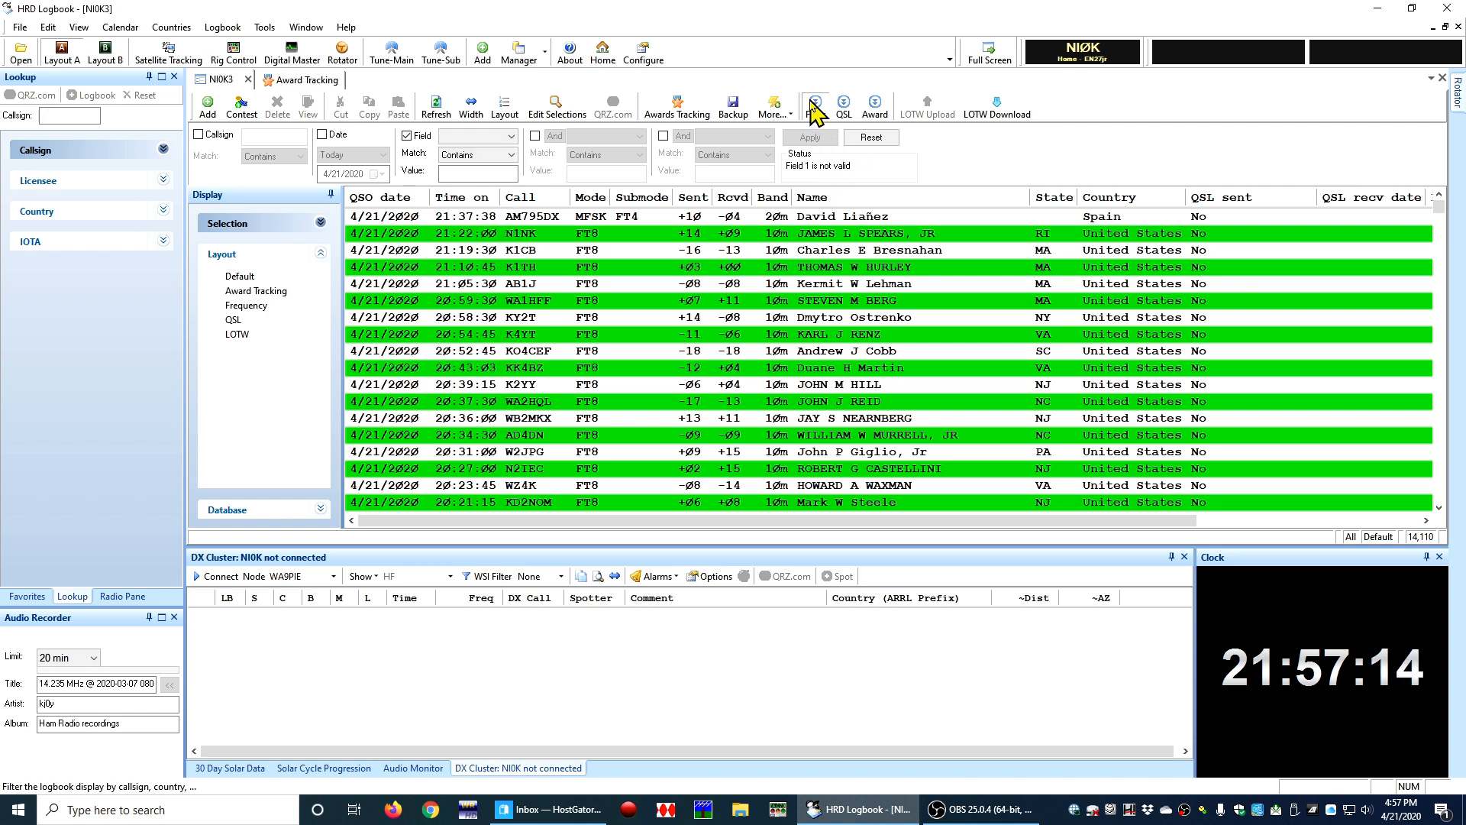
left_click(811, 102)
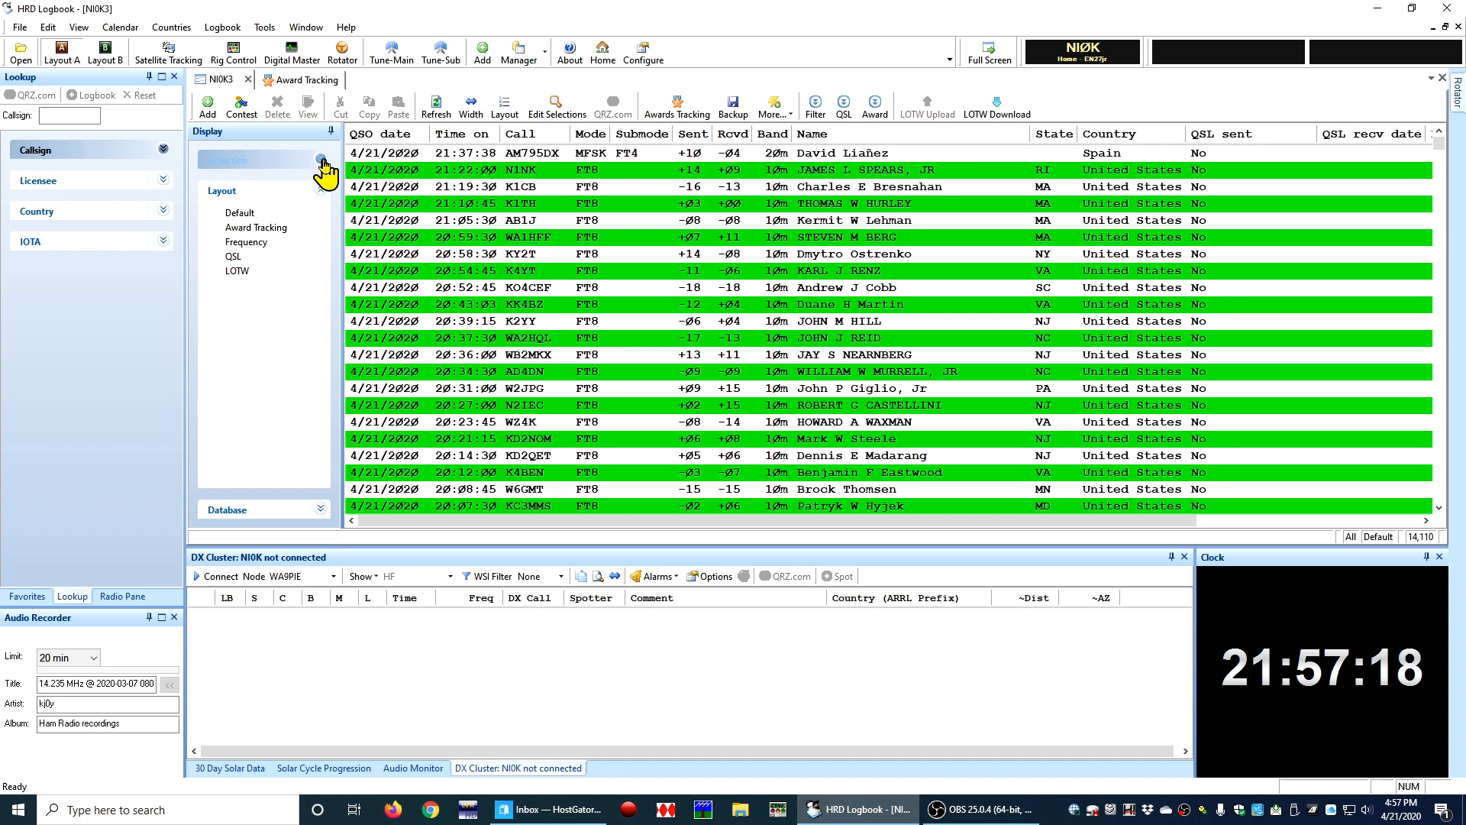
Expand the logbook's display selections, open their definitions for editing, and add a new selection titled "Name".
left_click(321, 160)
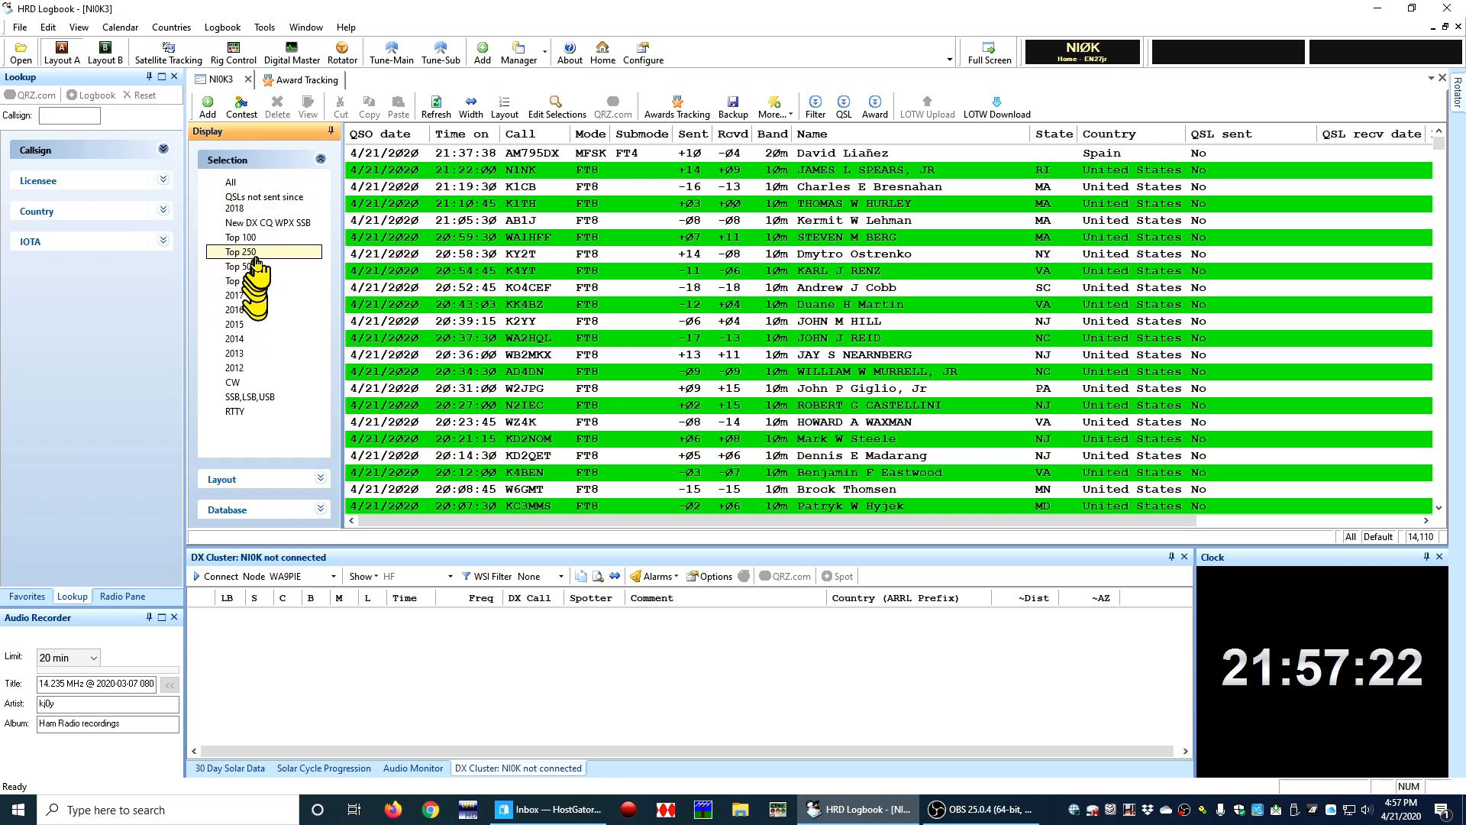
double_click(260, 310)
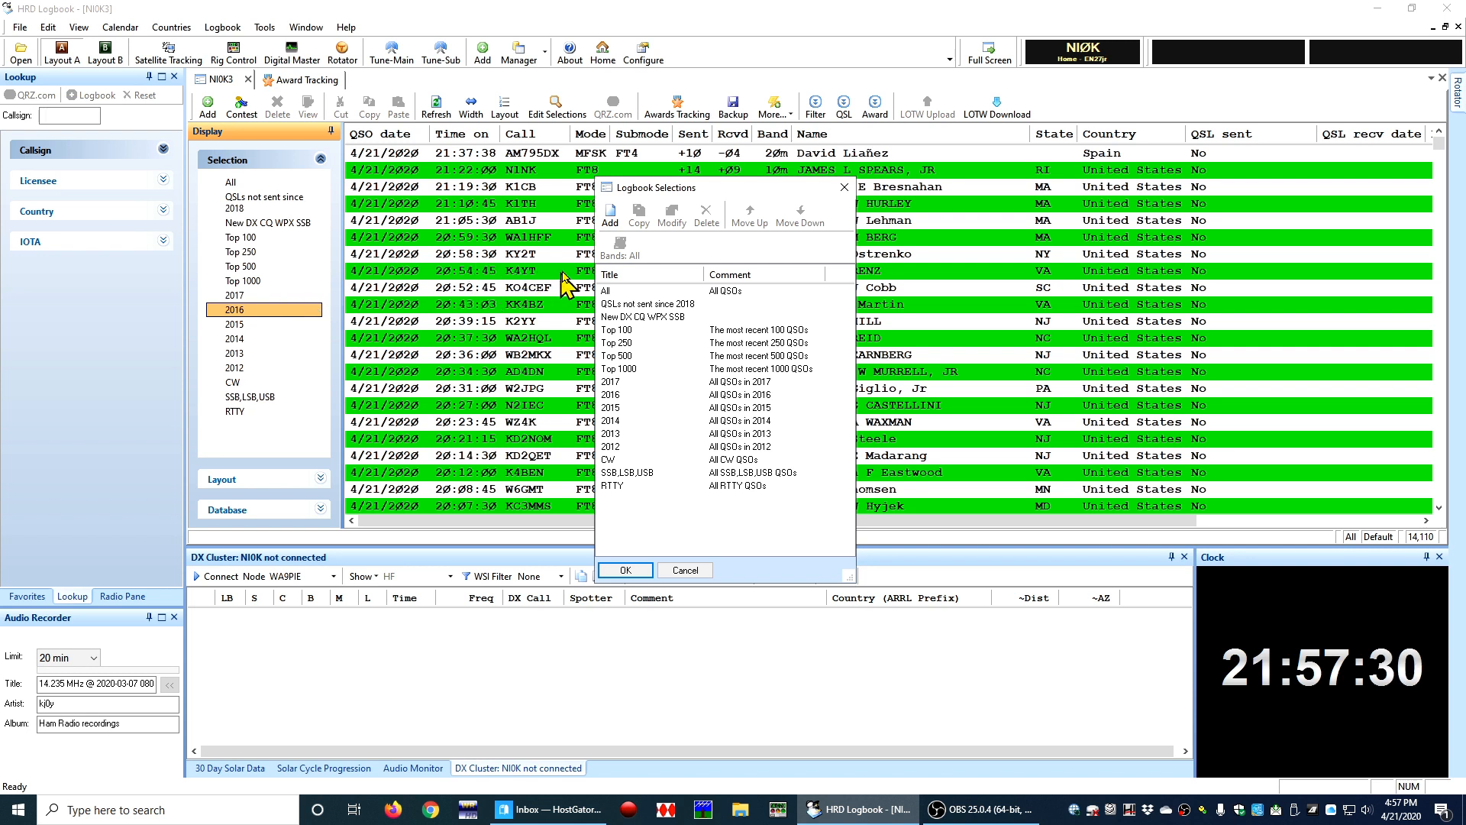
left_click(610, 217)
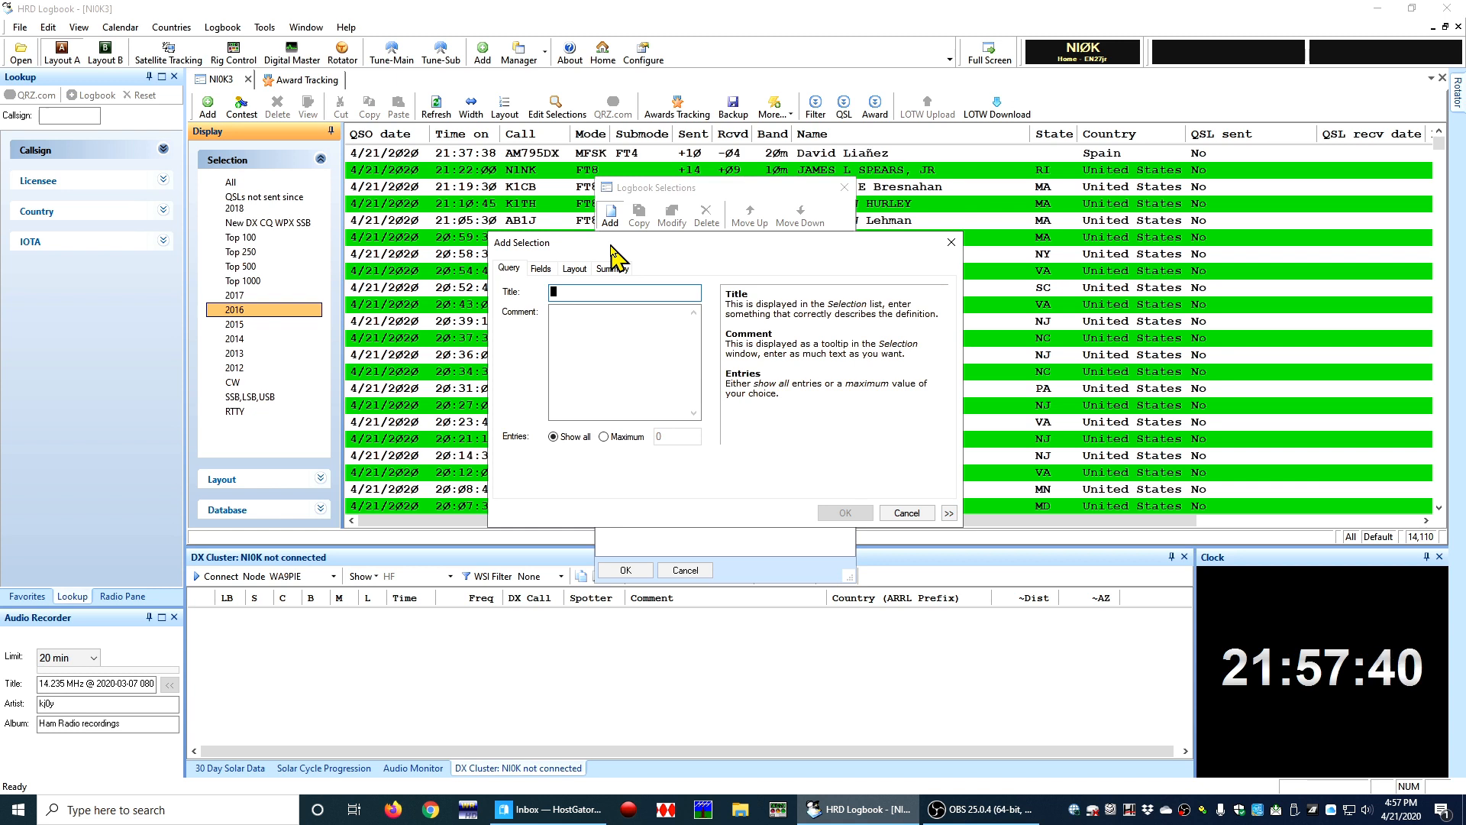
type("Name")
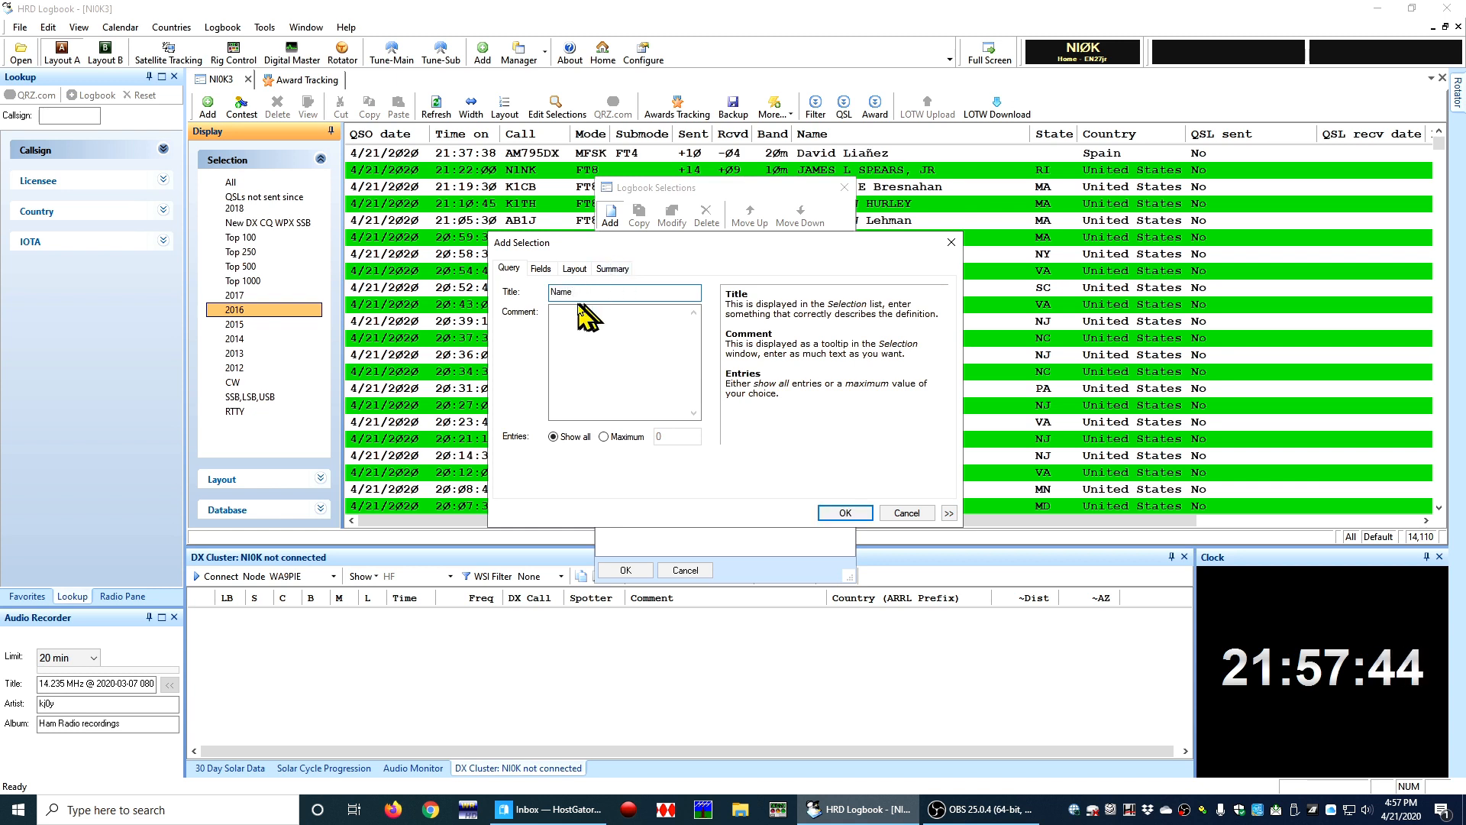
Enable the first field condition of the new selection and set its field to Name.
left_click(539, 270)
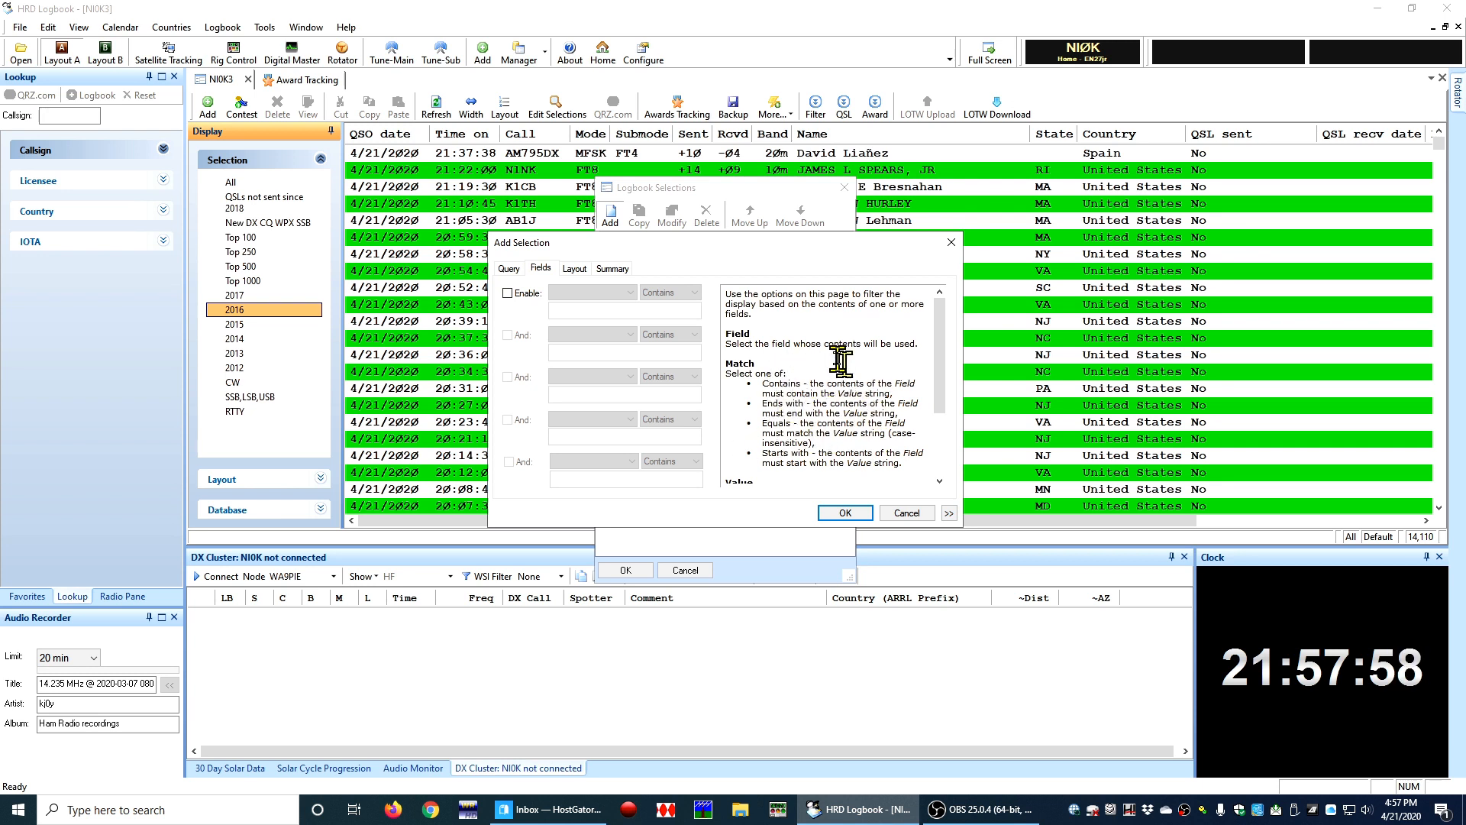
left_click(522, 299)
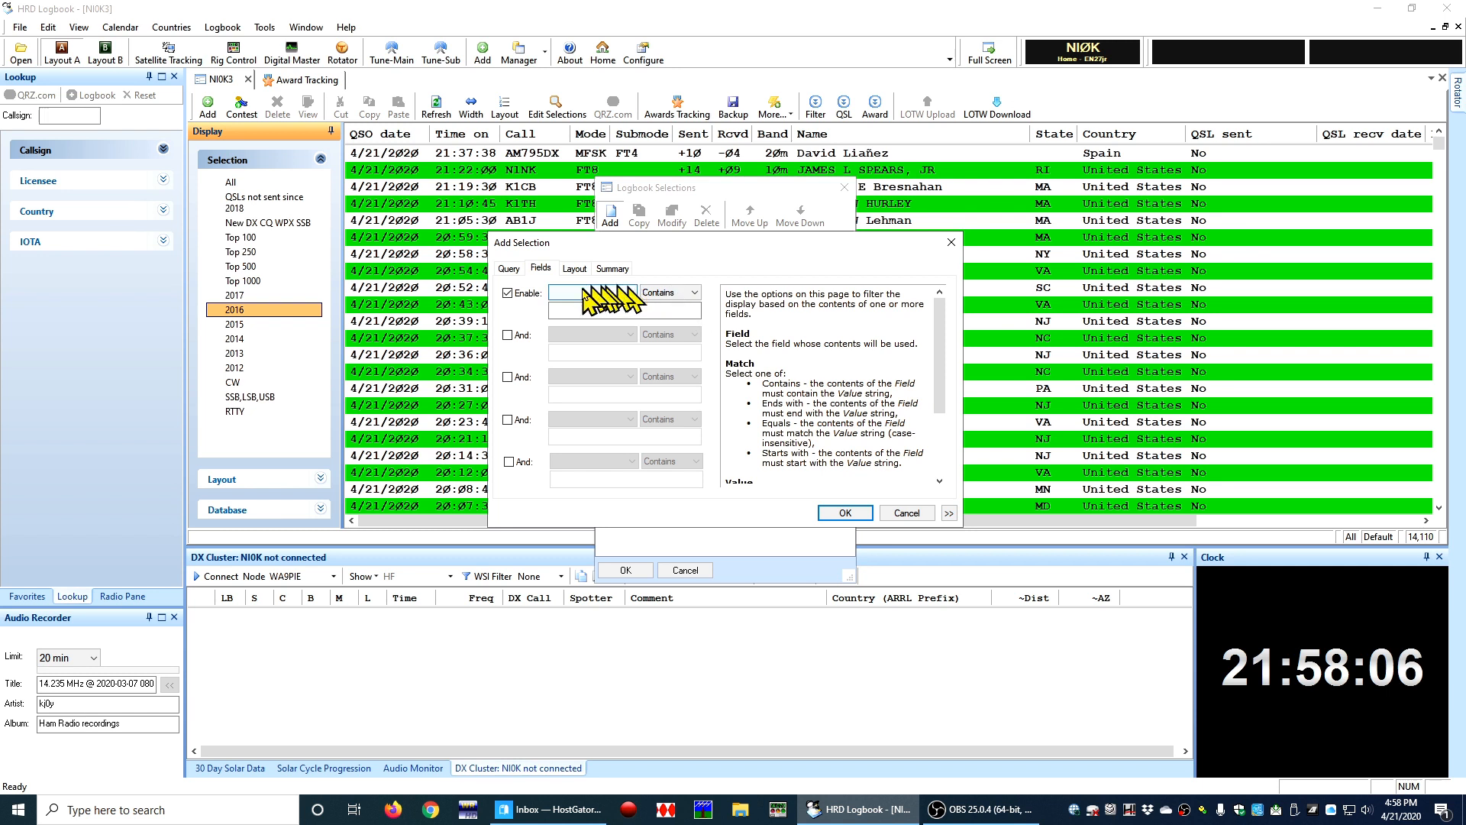
left_click(588, 313)
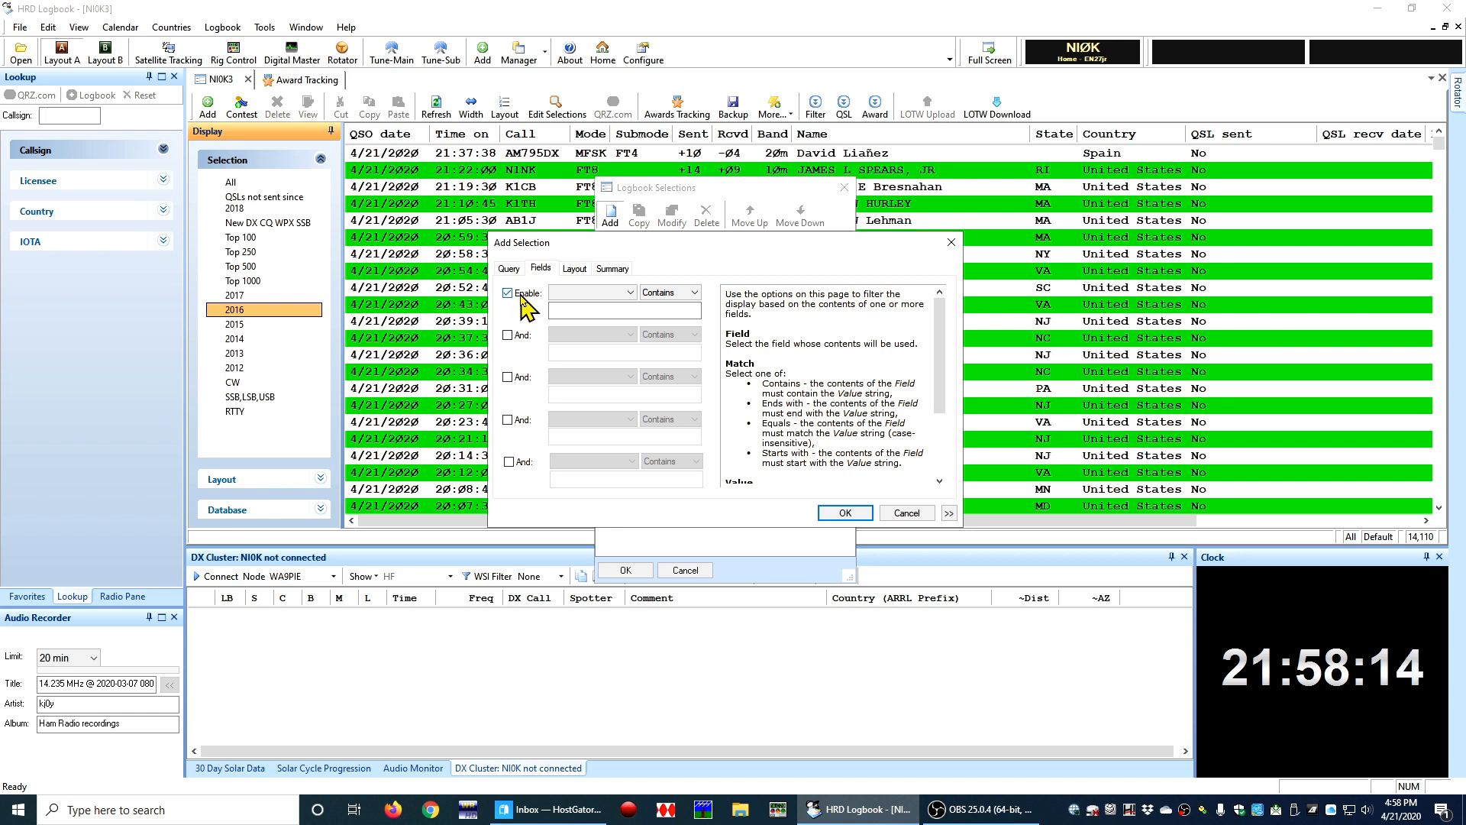
left_click(599, 294)
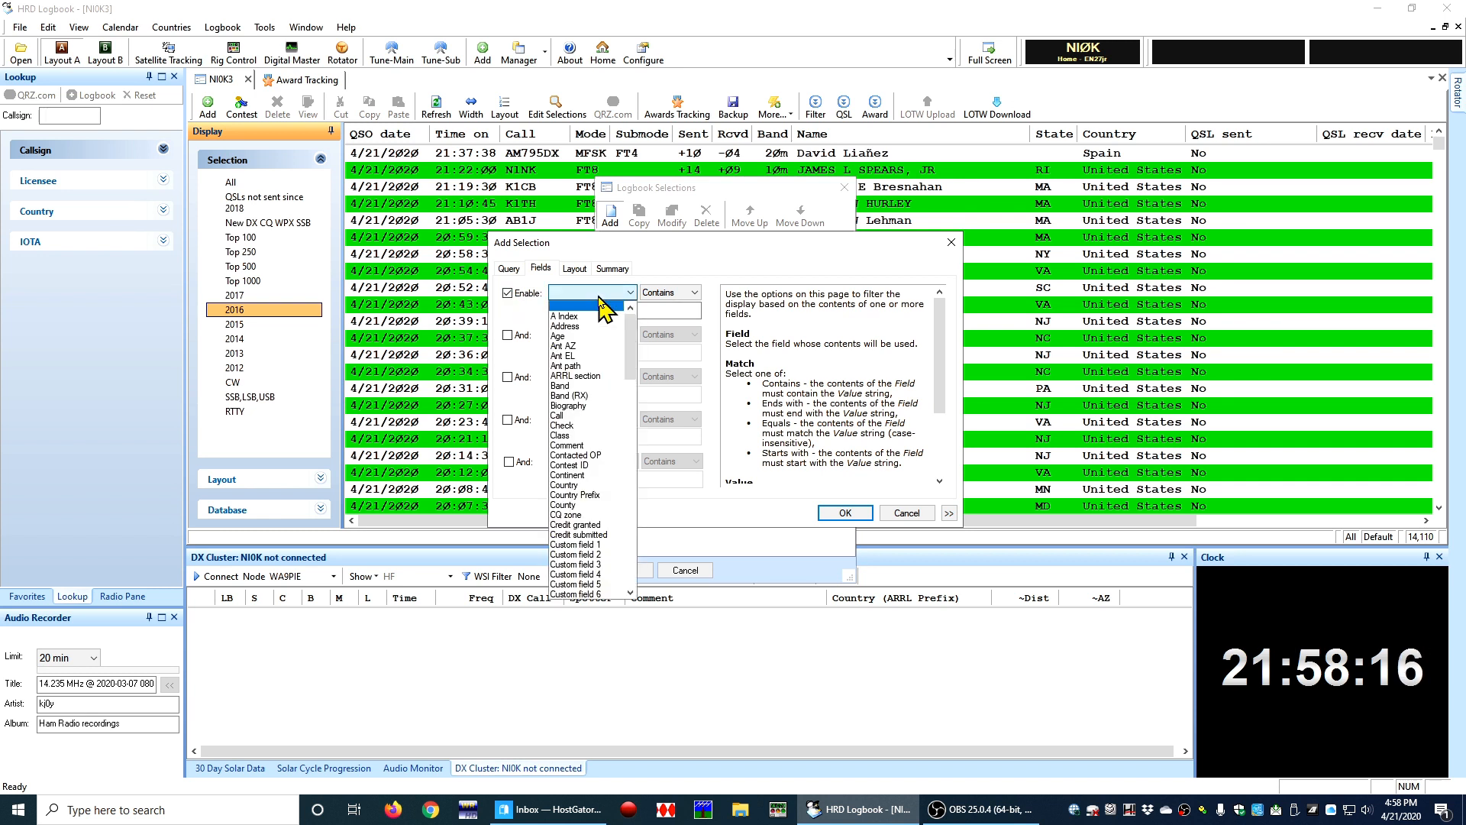
left_click_drag(631, 343, 638, 485)
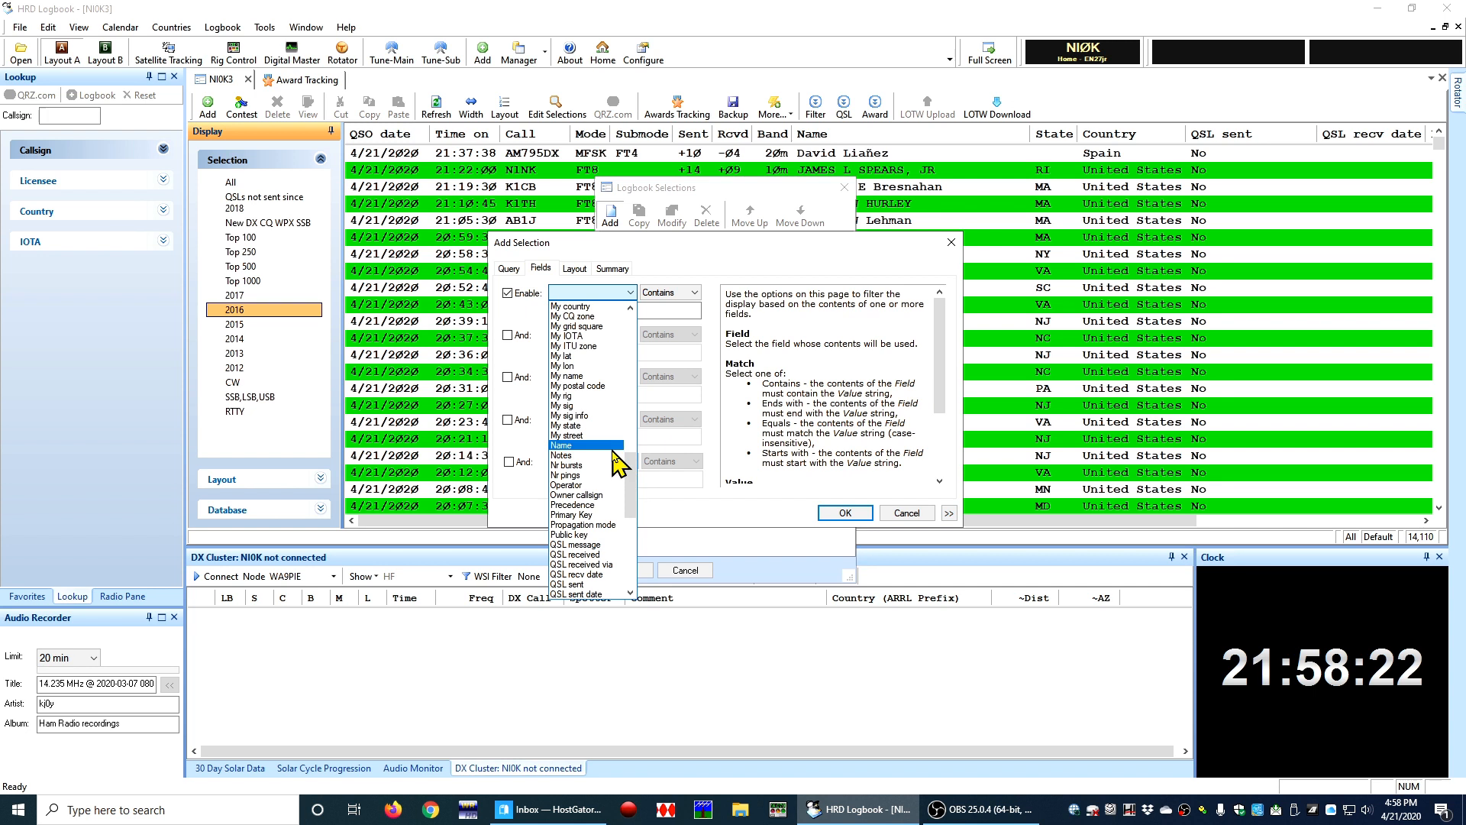
left_click(588, 445)
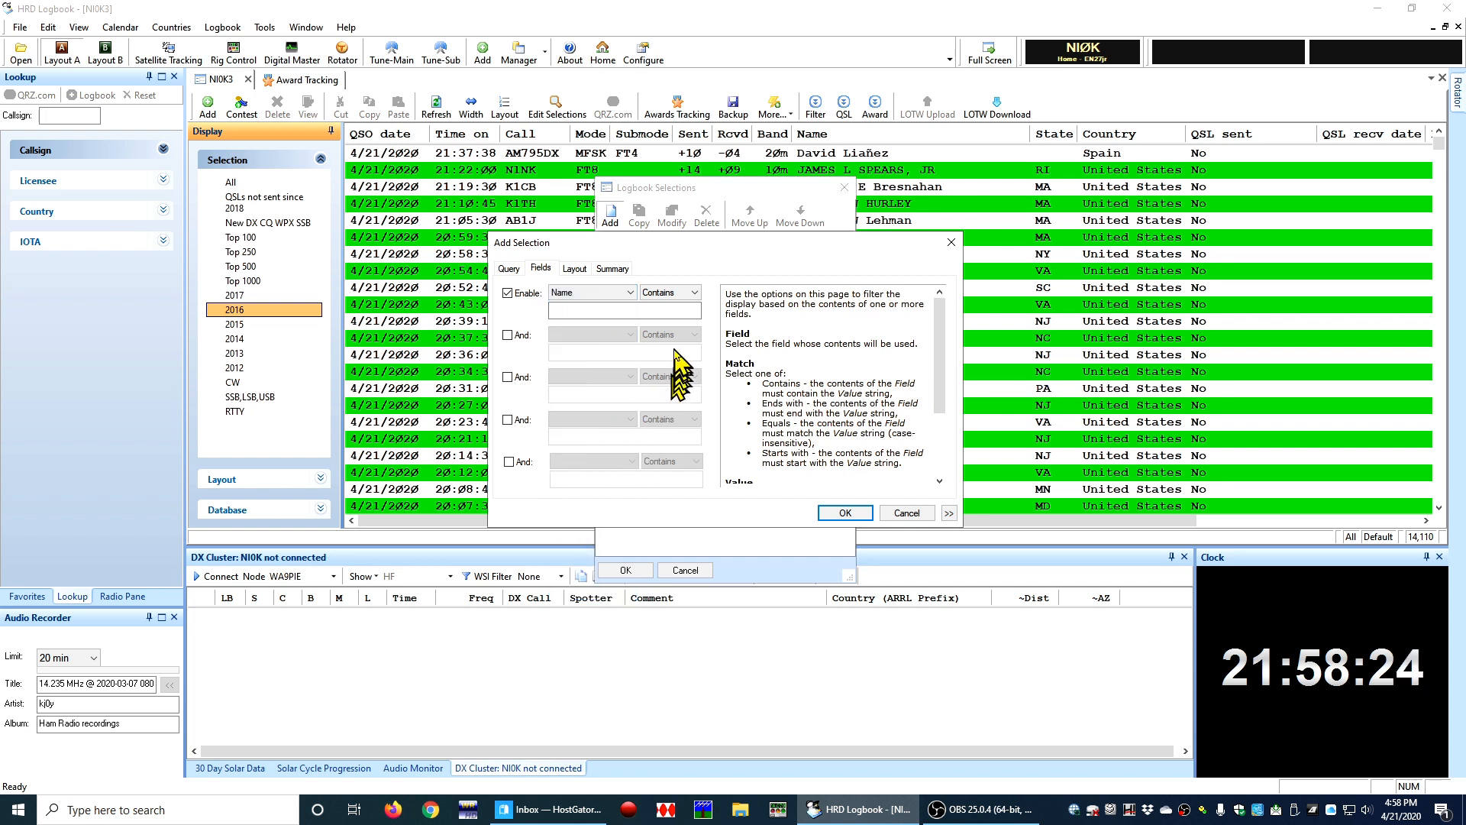
Set the condition's match to Contains, enter the first name to look for as its value, and accept the new selection.
left_click(689, 294)
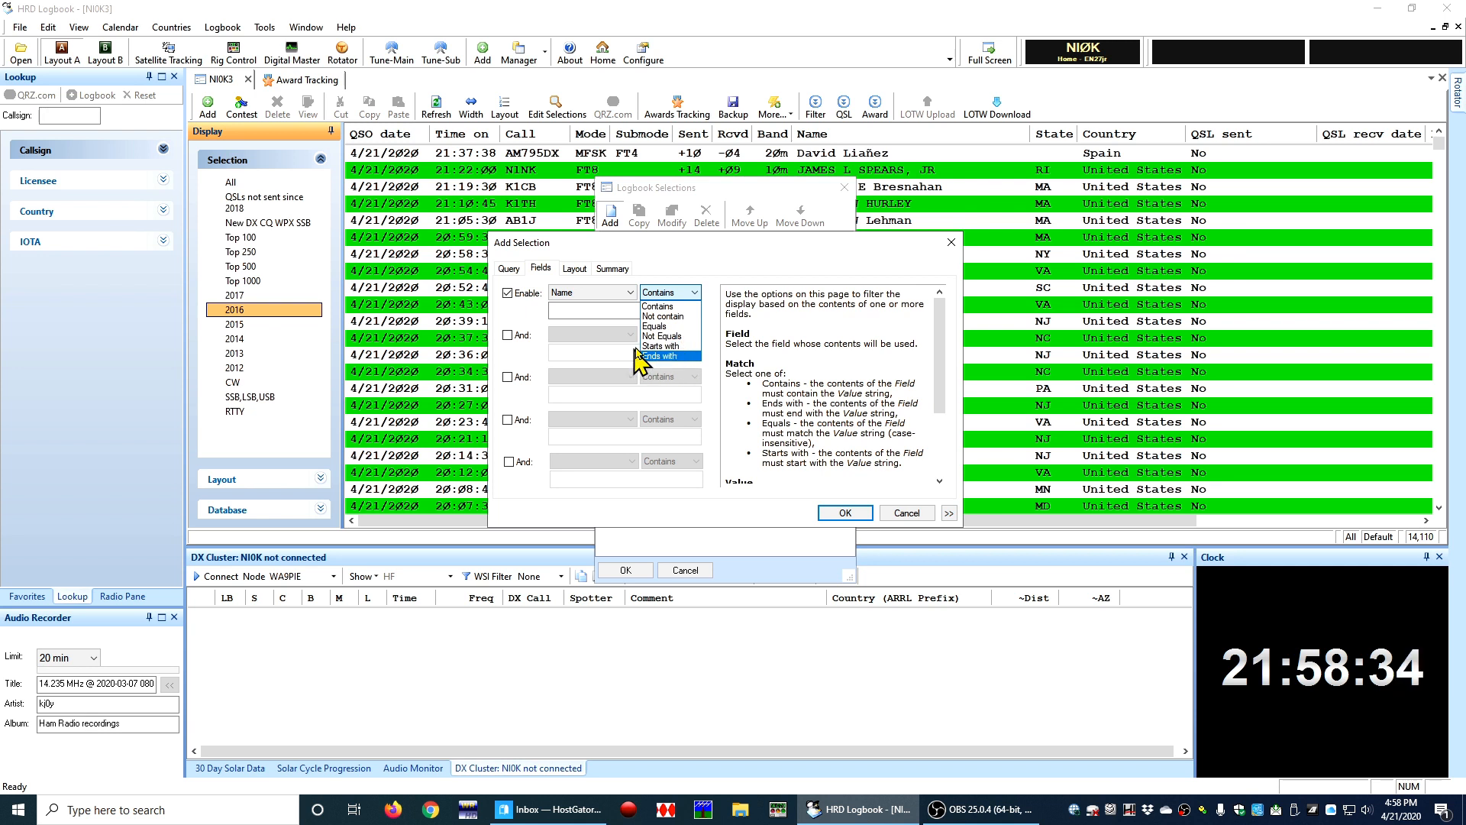
left_click(661, 308)
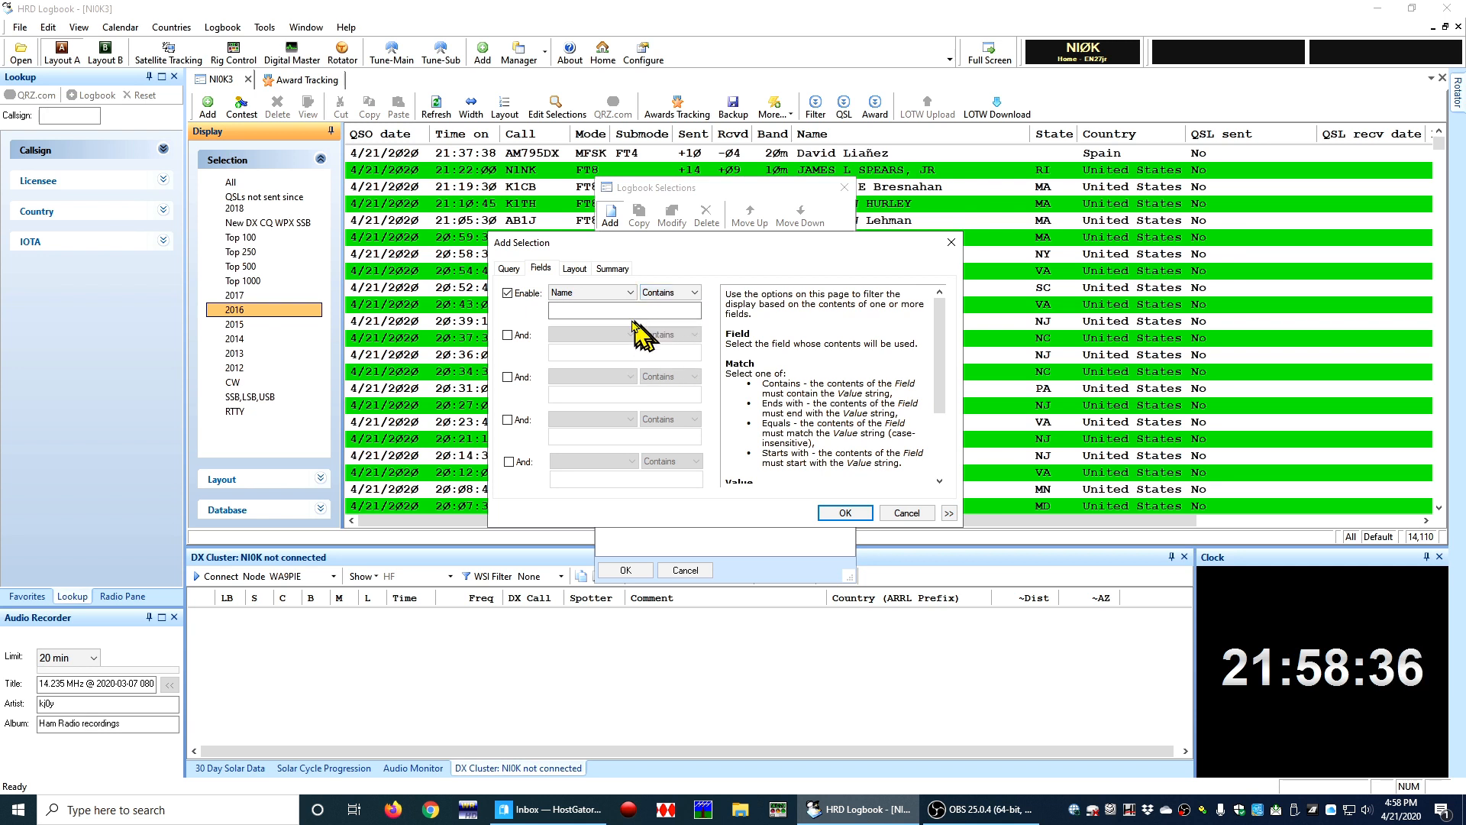
left_click(634, 311)
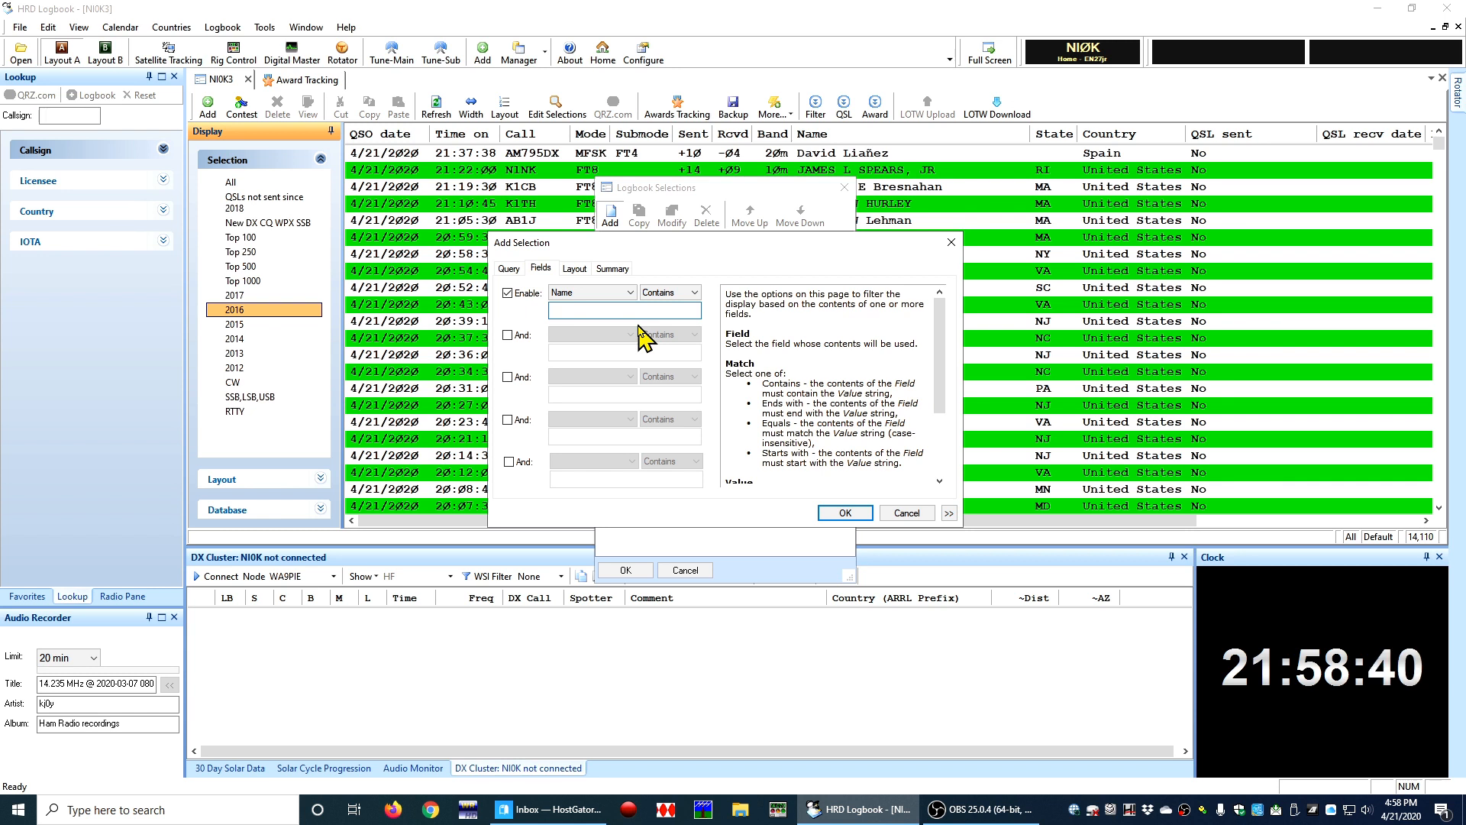
type("fred")
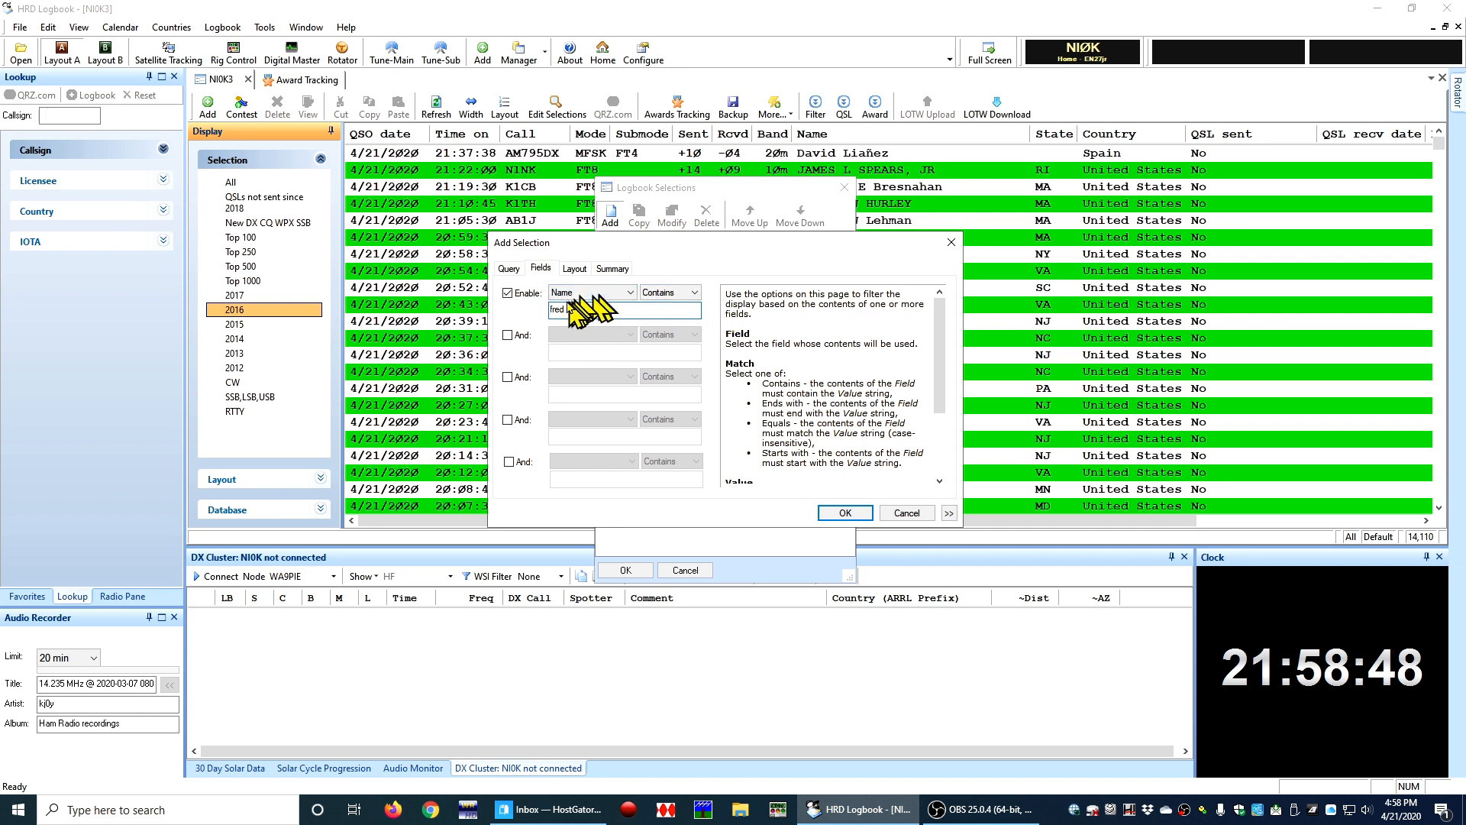
left_click(520, 297)
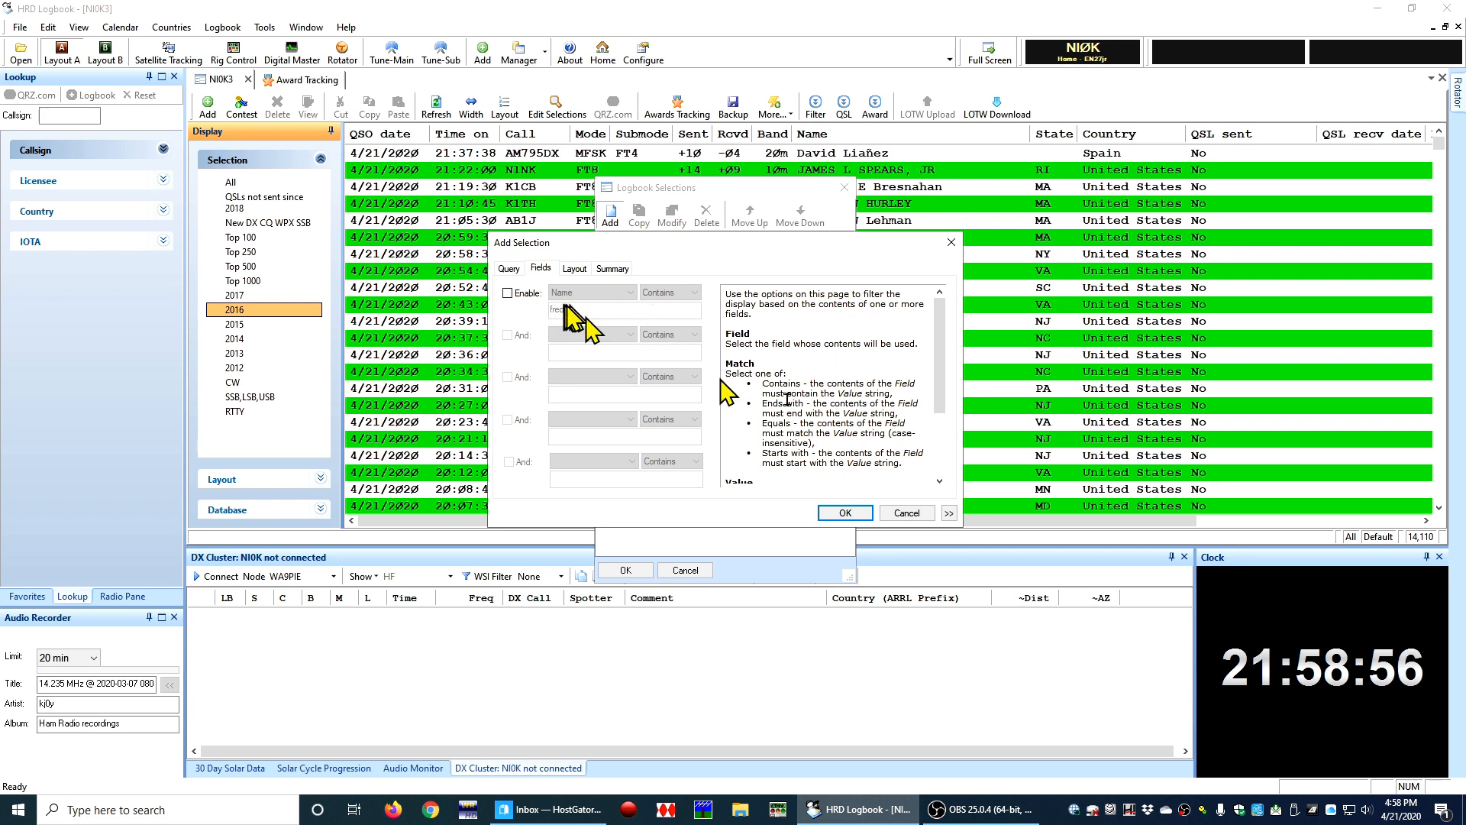
left_click(845, 512)
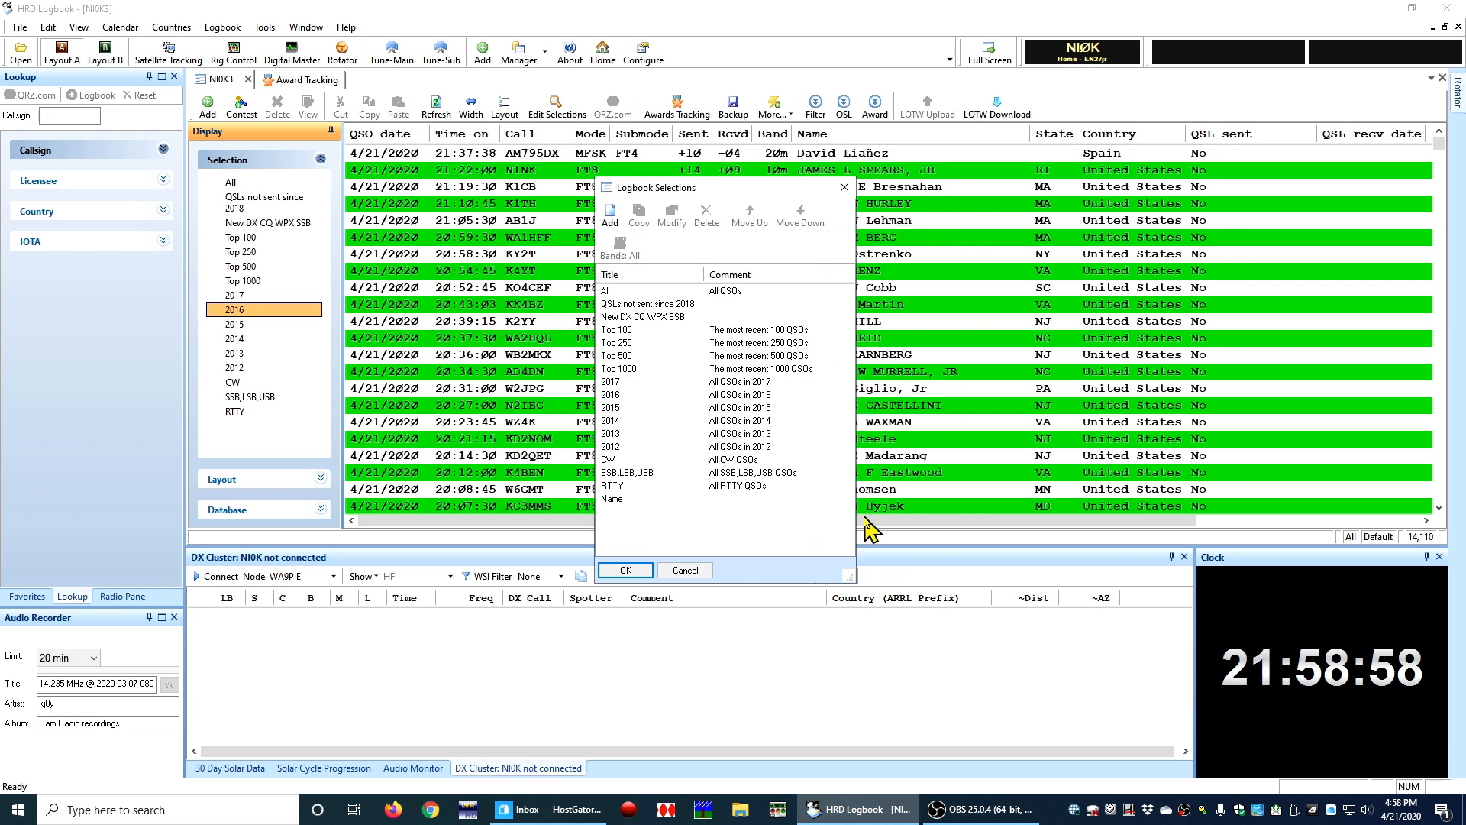
Save the selection definitions, apply the Name selection to the logbook, and look through the matching contacts.
left_click(629, 500)
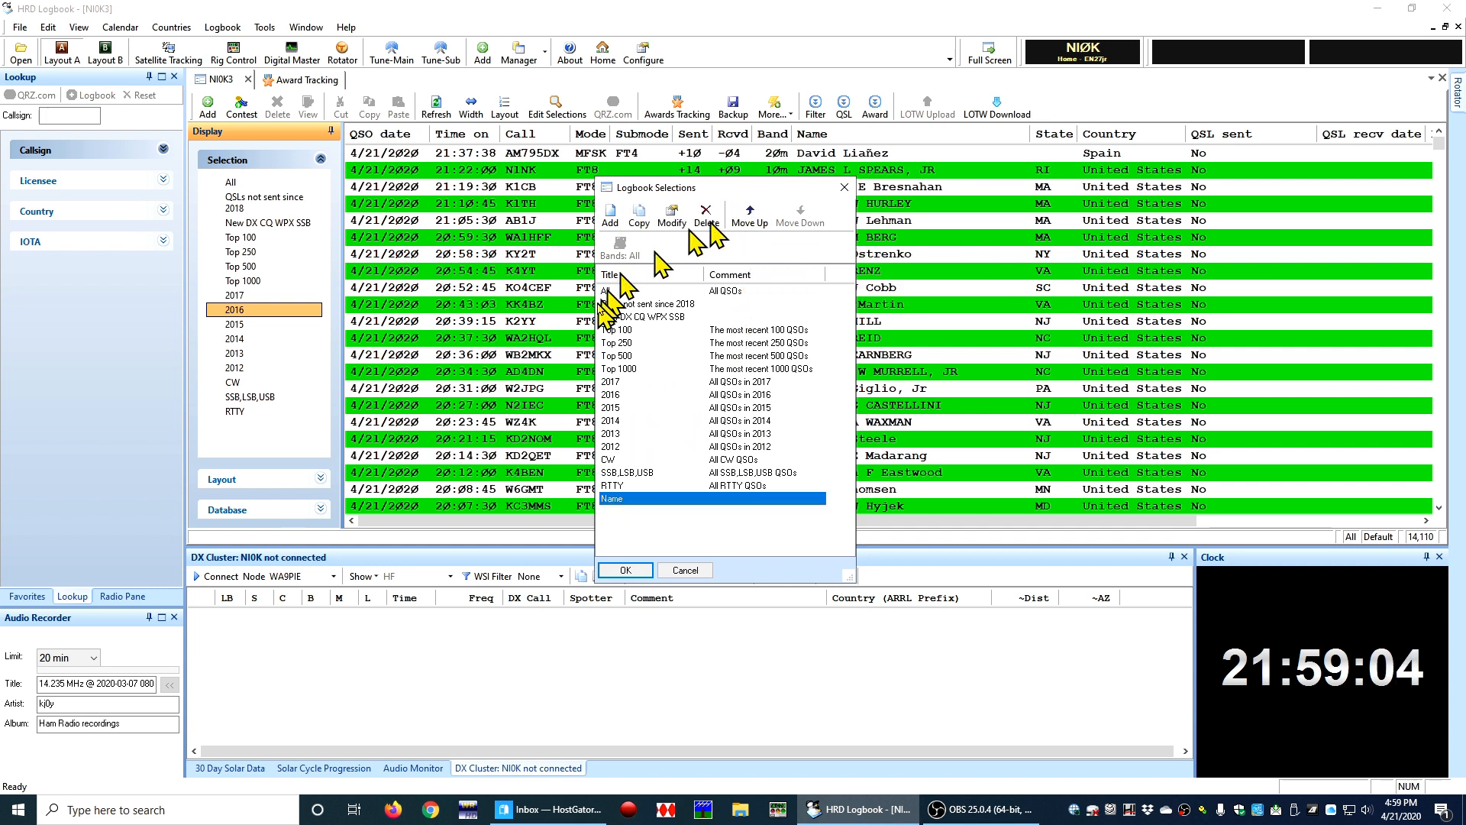
left_click(631, 574)
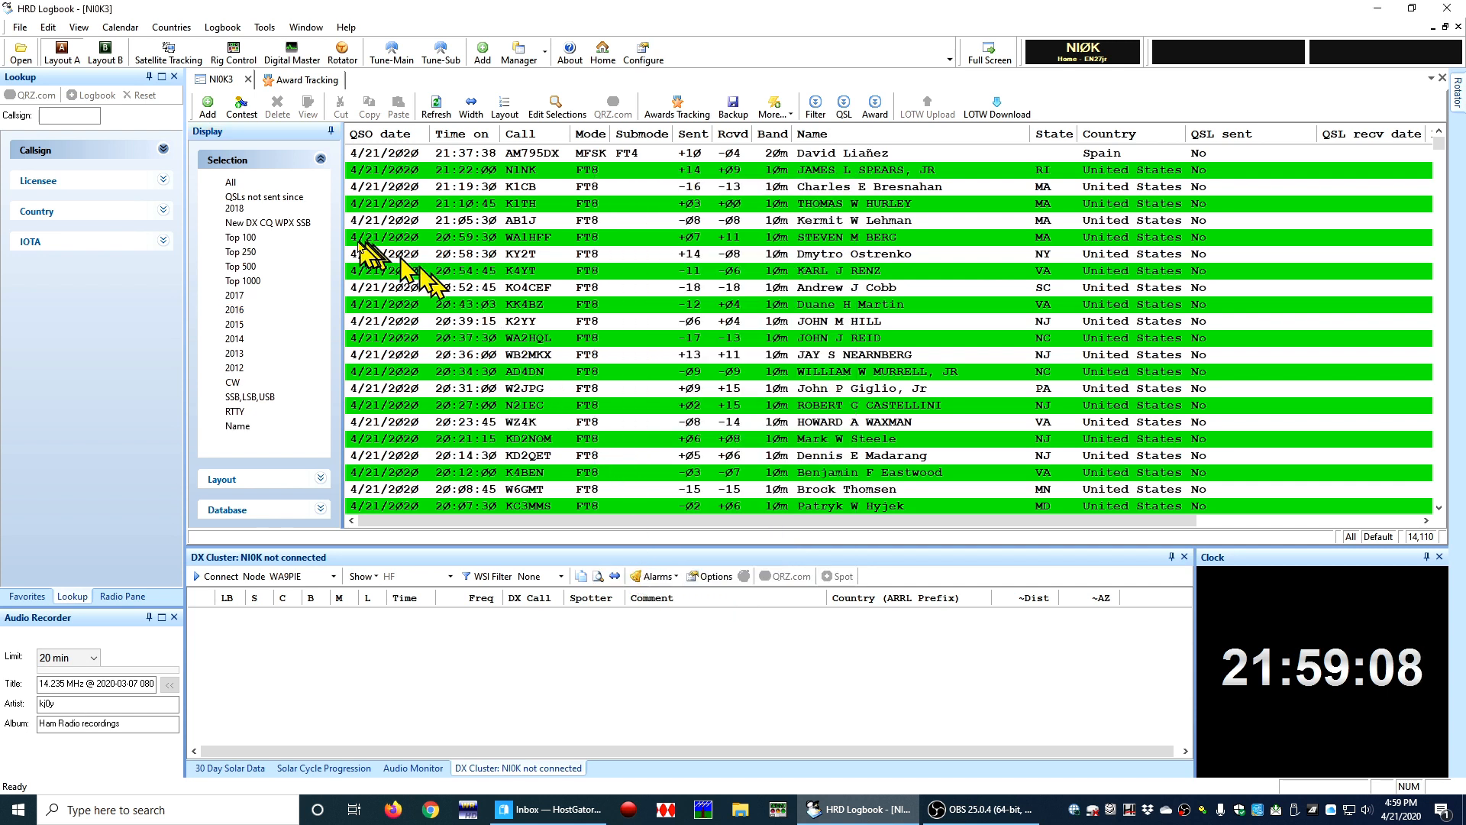
left_click(263, 426)
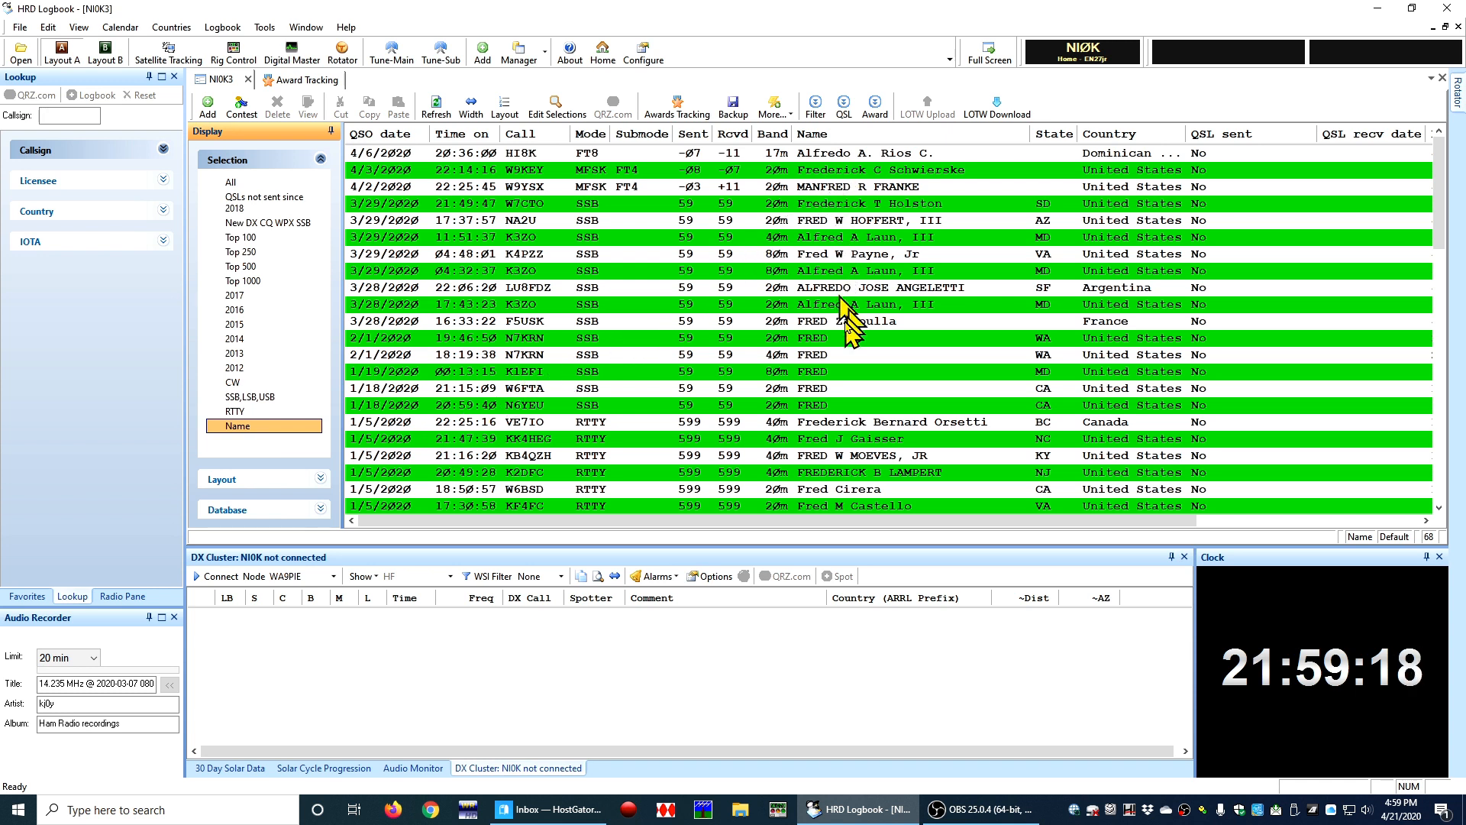
scroll(848, 336, "down", 1)
scroll(852, 344, "down", 5)
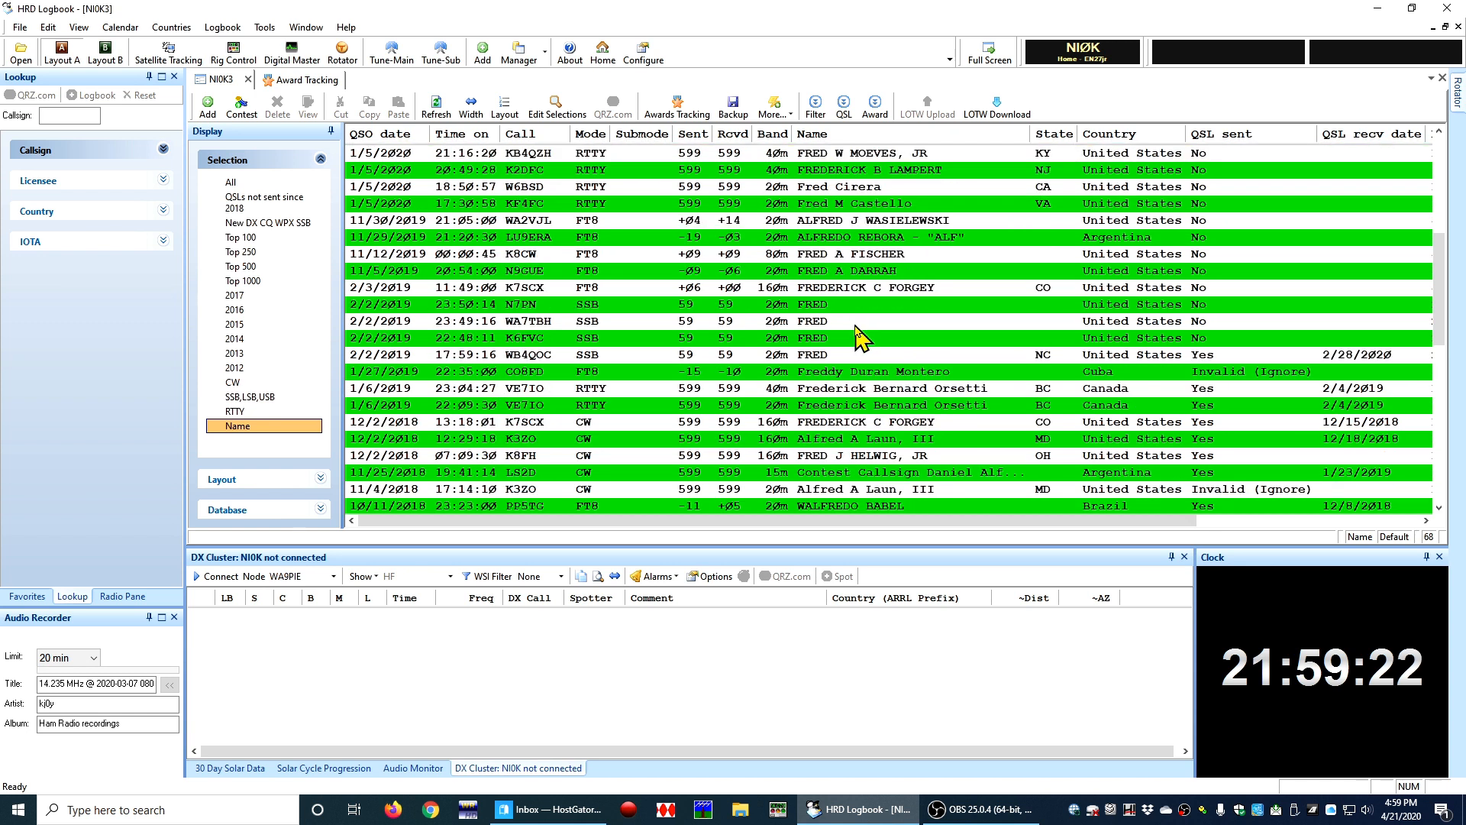
scroll(858, 446, "down", 1)
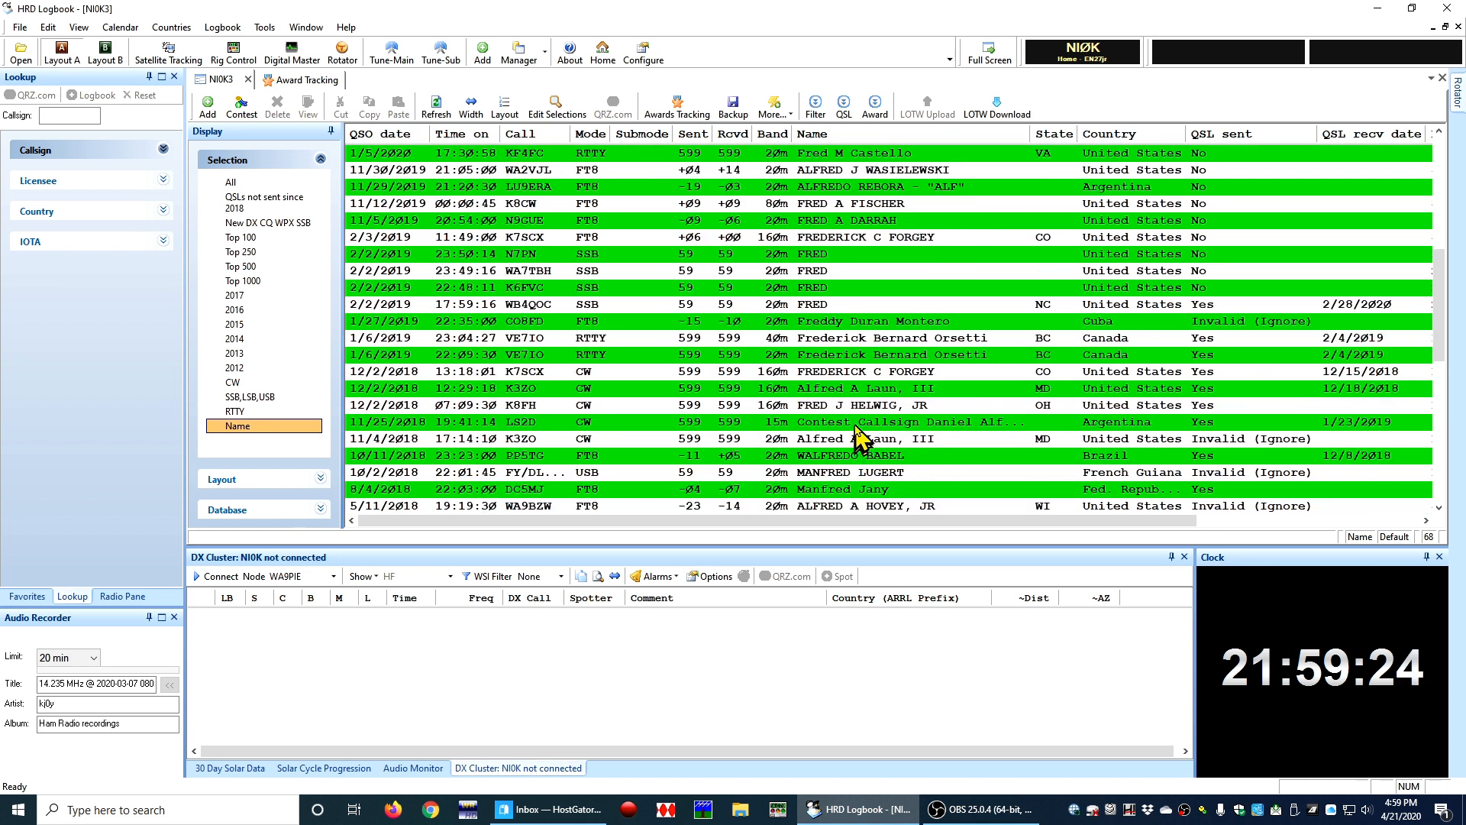
scroll(851, 446, "down", 2)
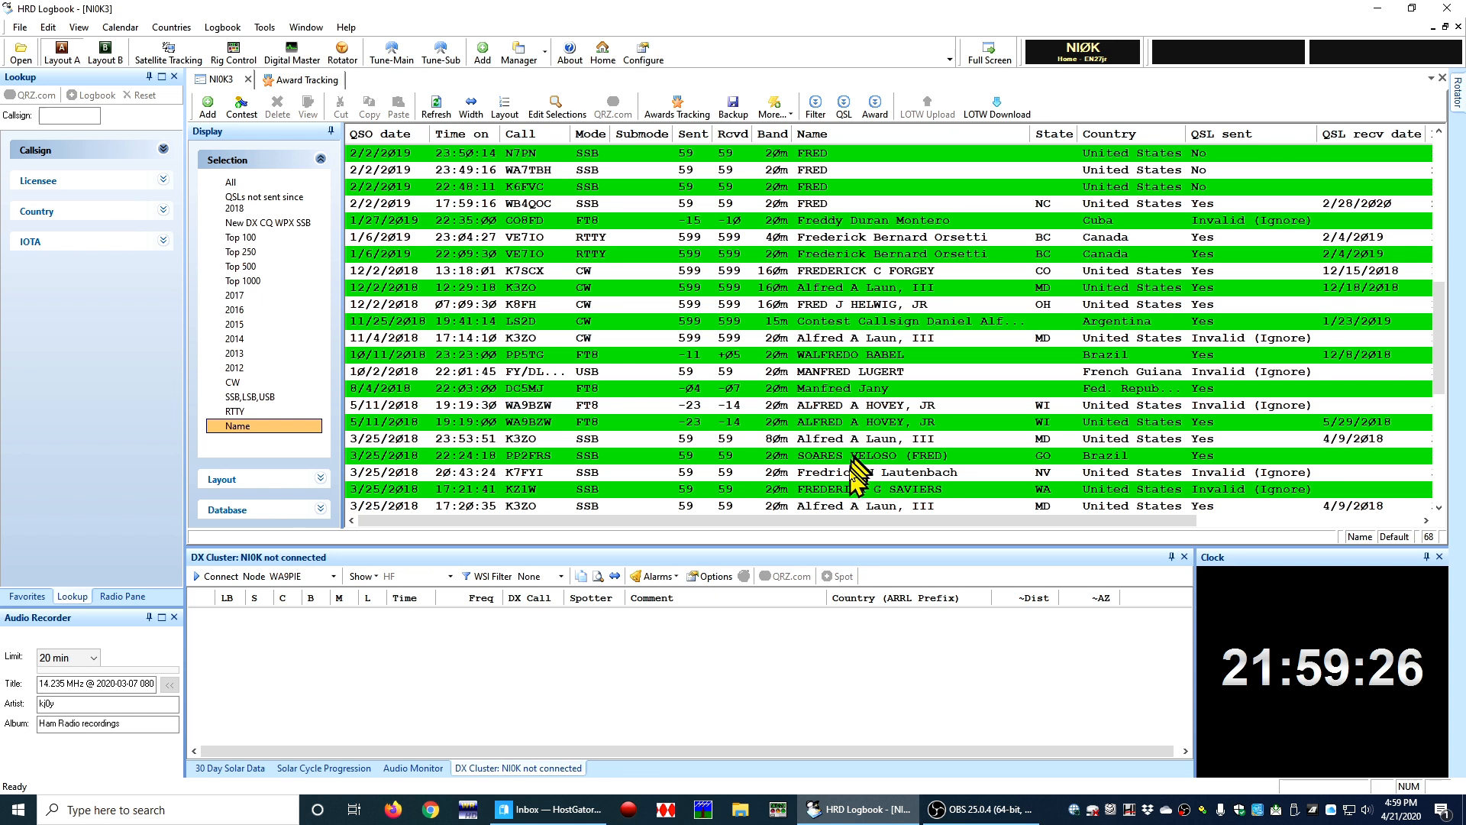
scroll(853, 482, "down", 1)
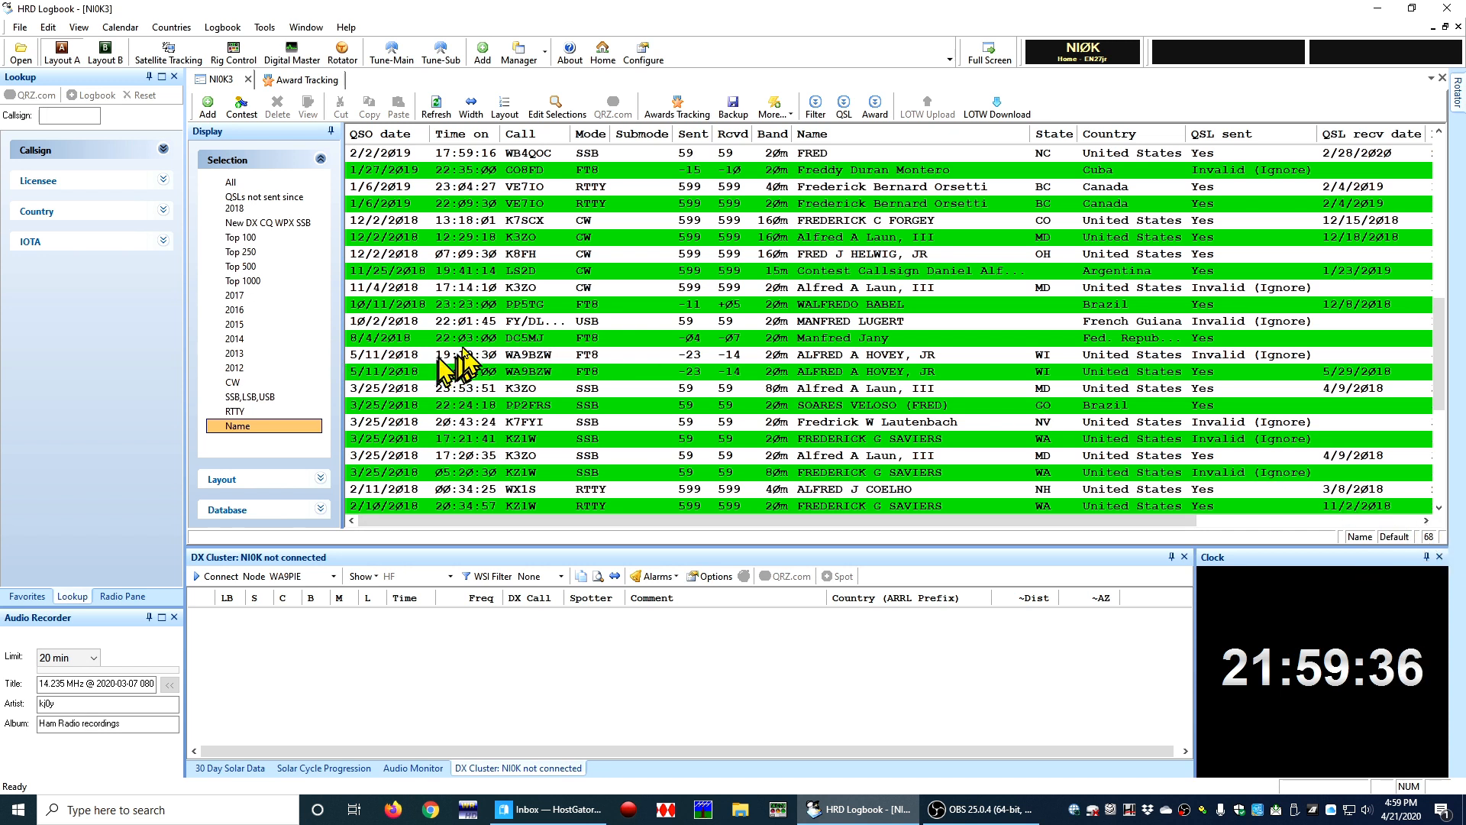
Reopen the Name selection's definition for modification and set the match of its Name field condition to Equals.
double_click(274, 432)
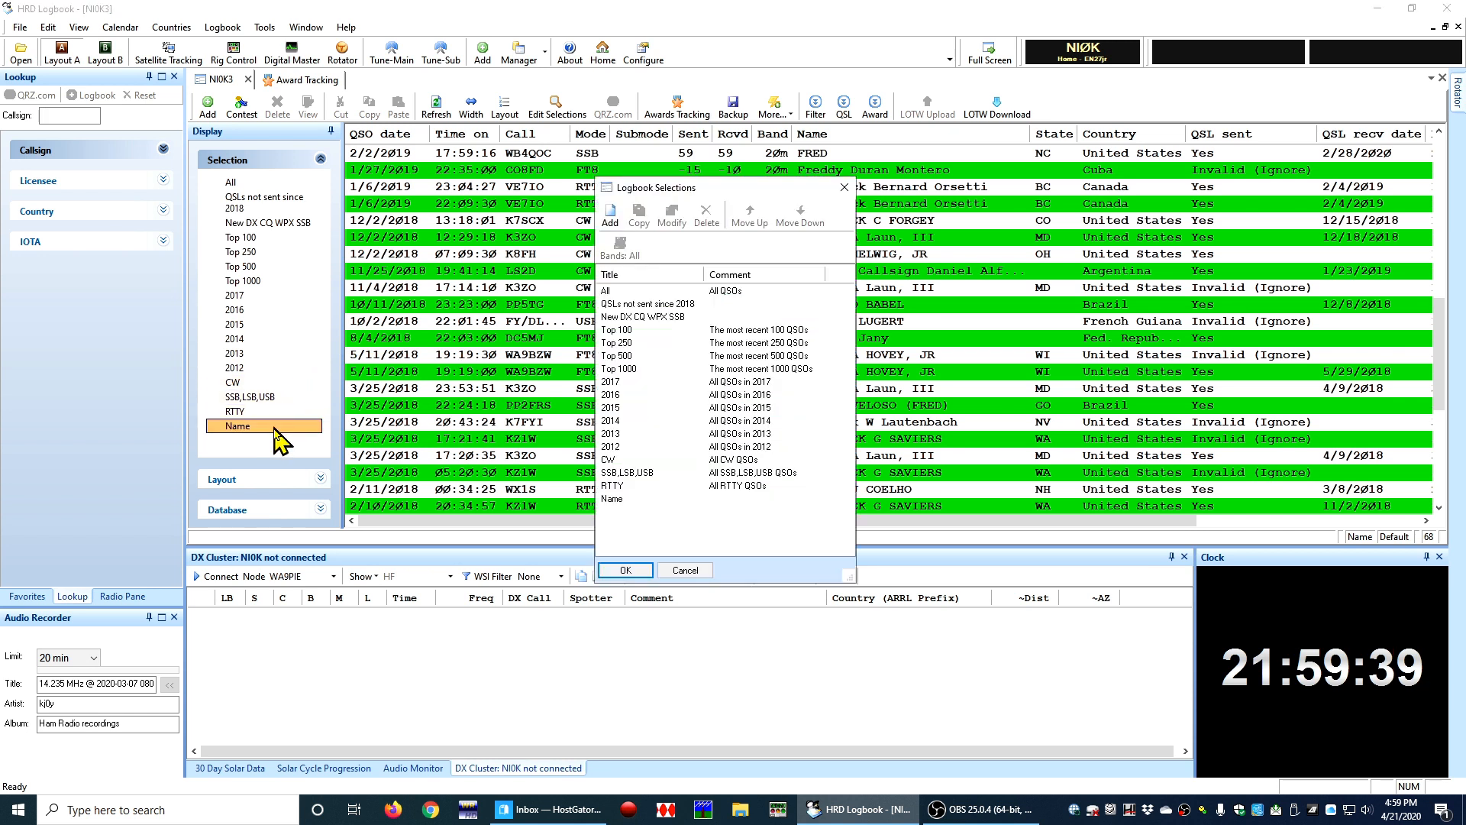
left_click(633, 500)
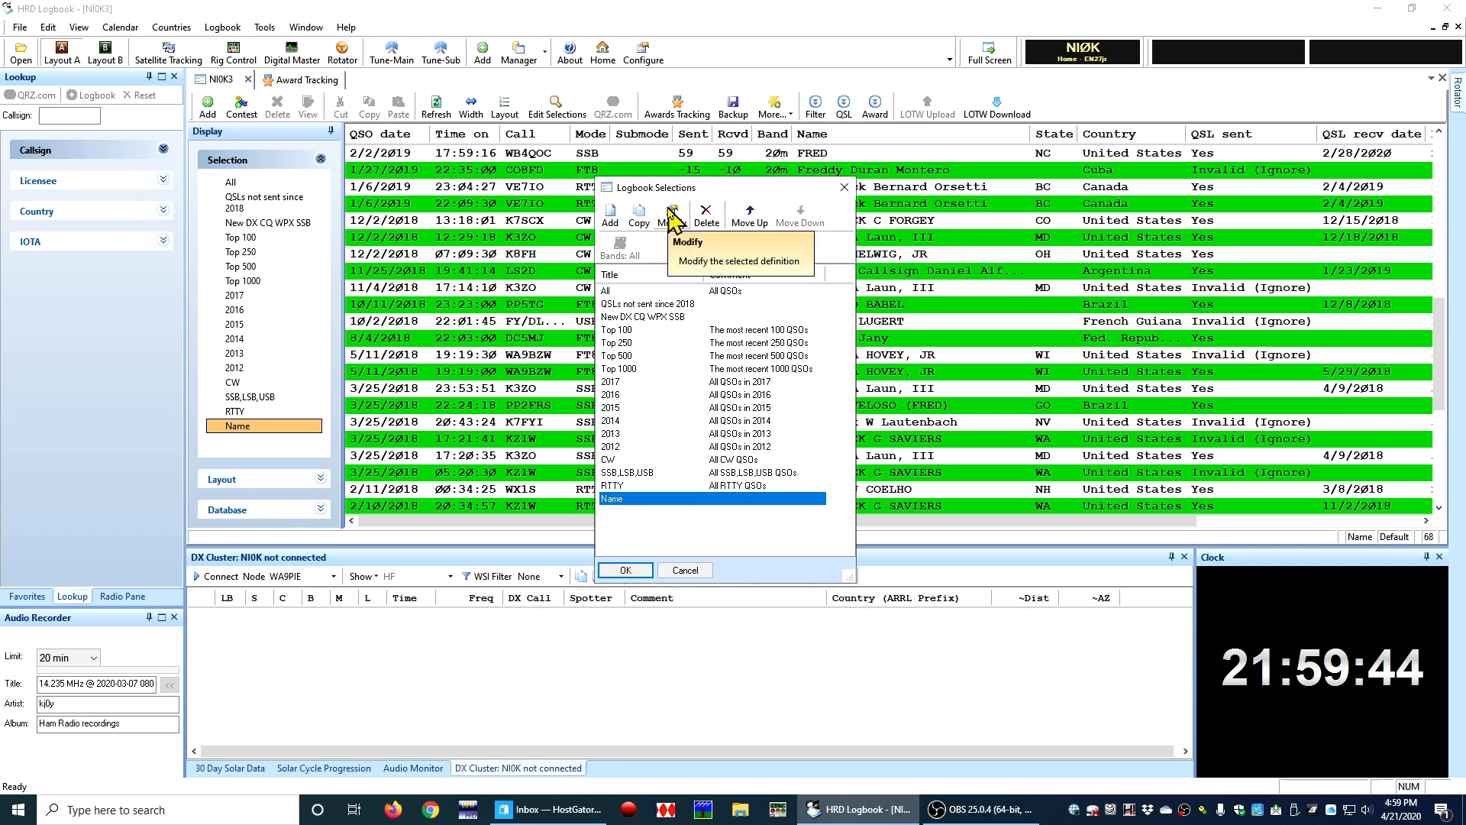
double_click(617, 500)
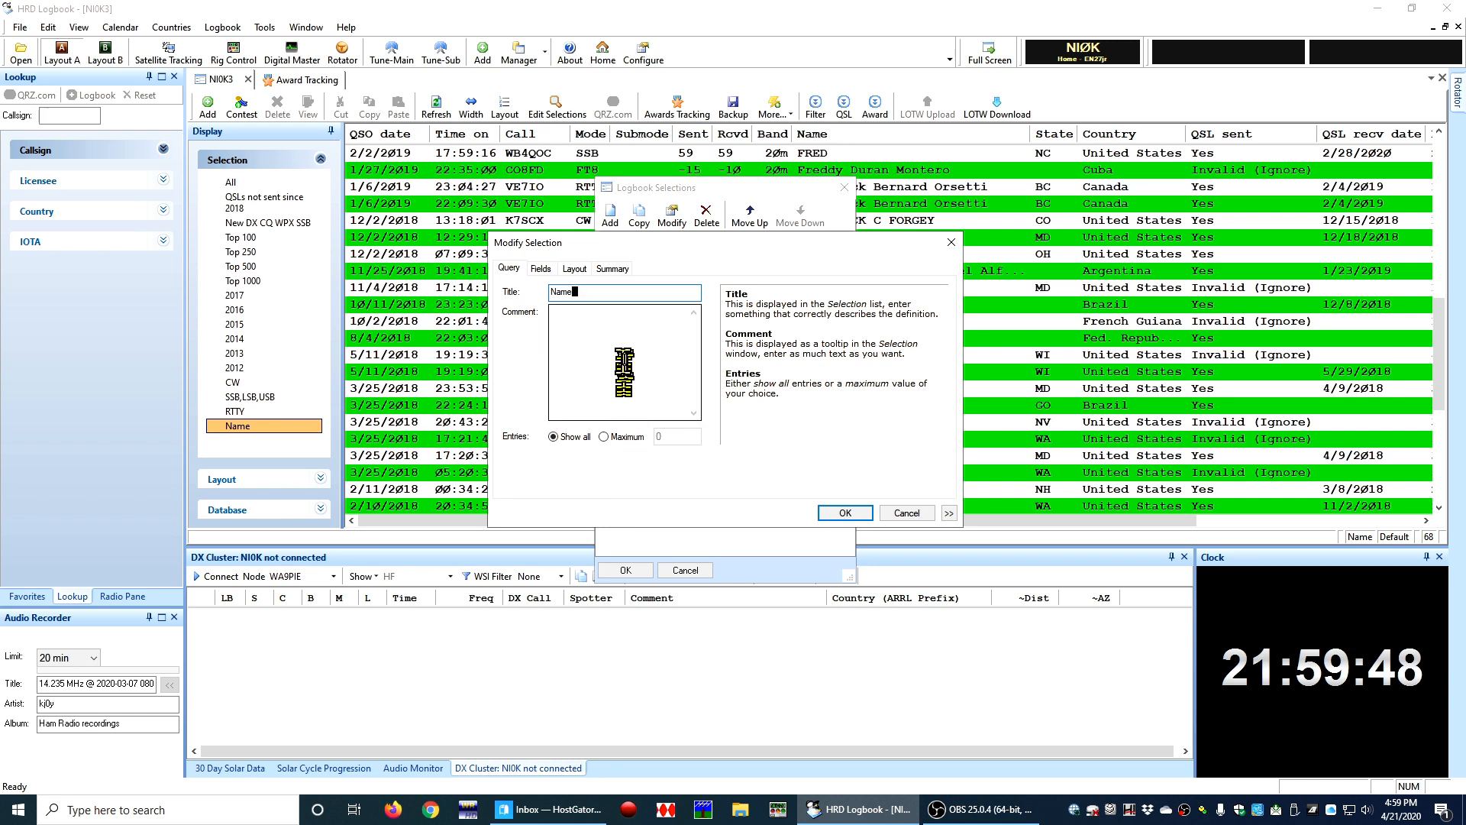
left_click(540, 269)
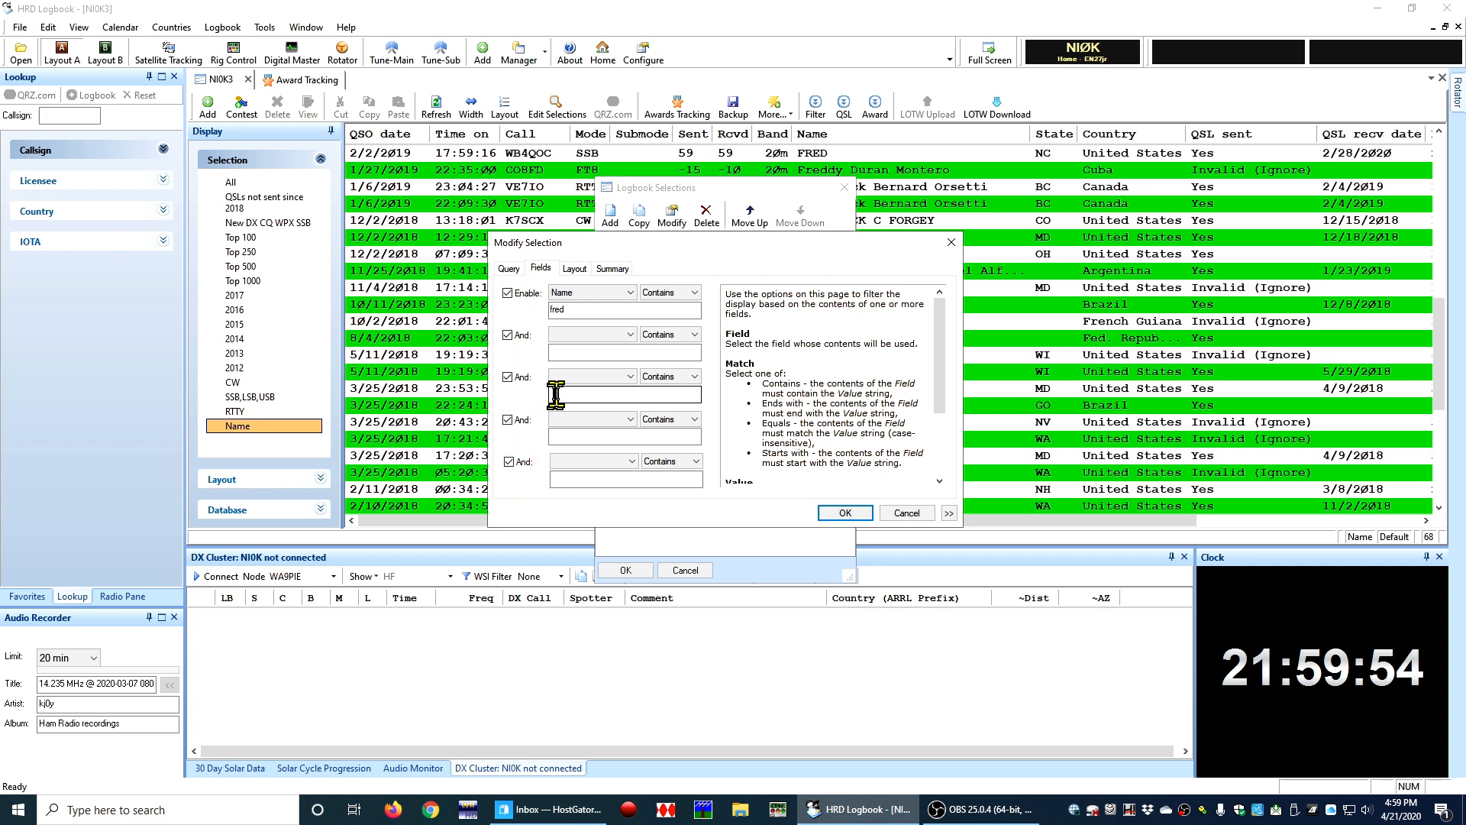
left_click(682, 294)
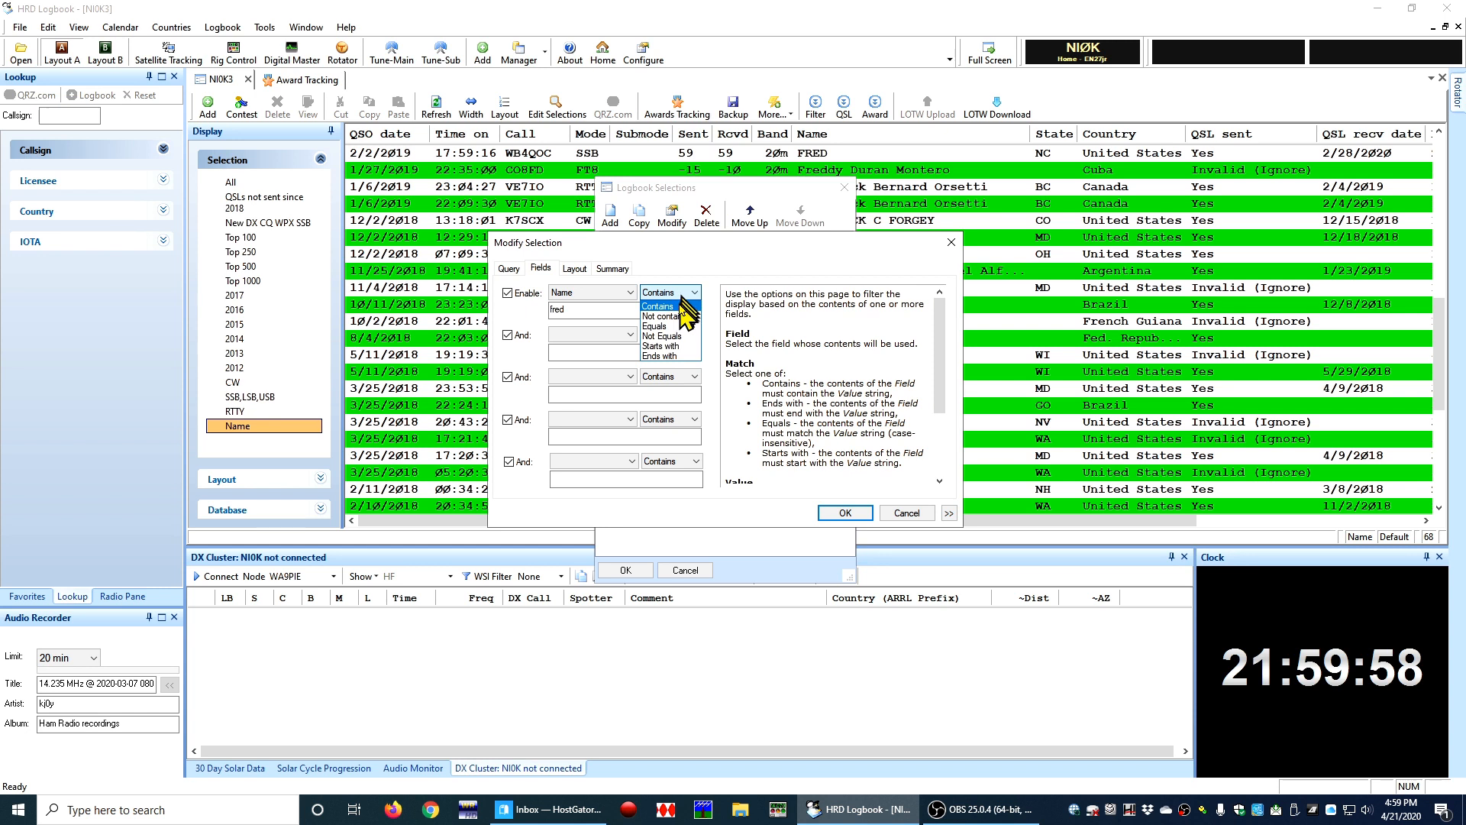
left_click(674, 327)
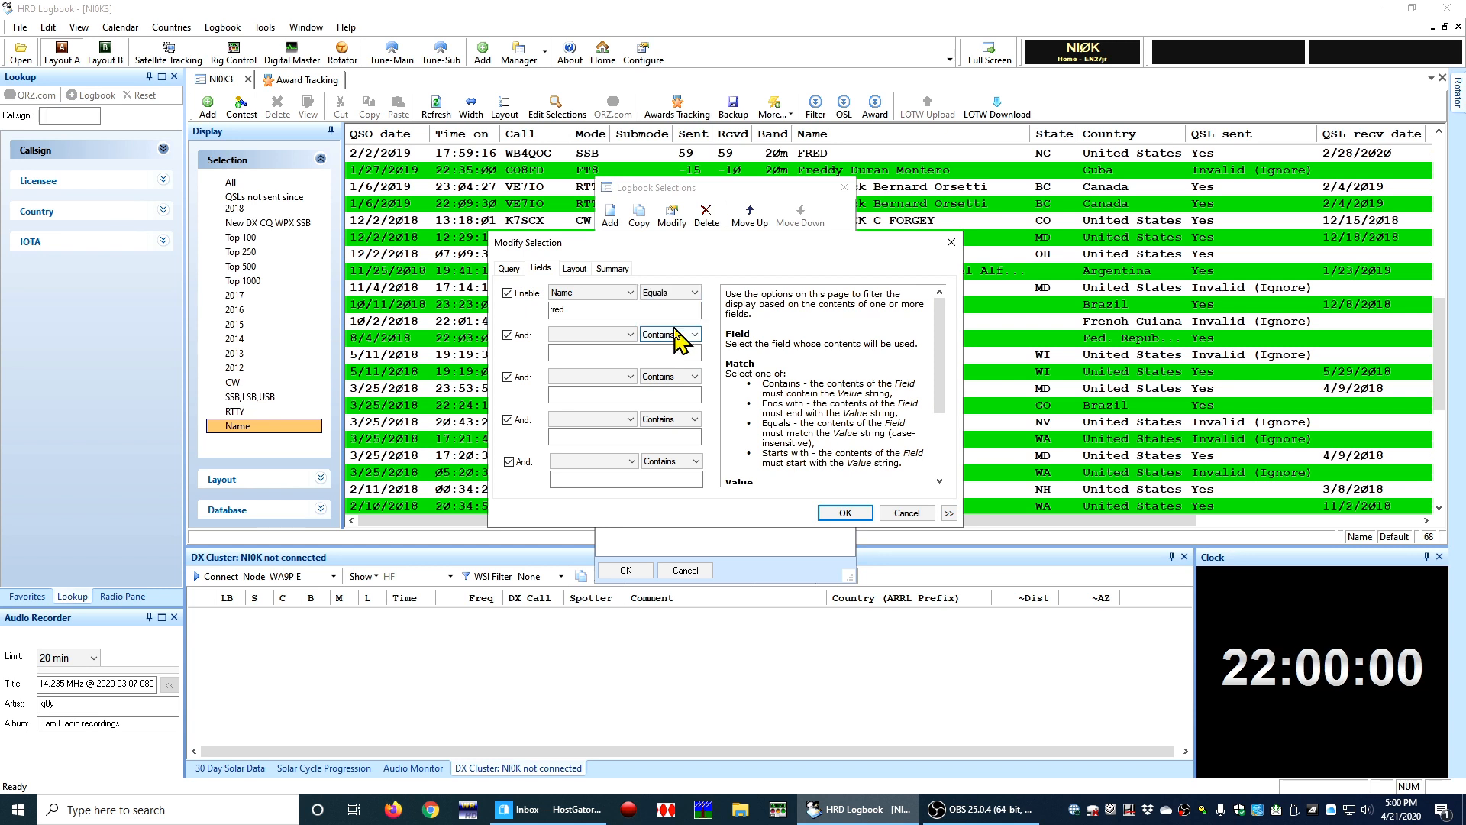
Accept the modified selection with its field condition enabled, save the selection definitions, and apply the Name selection to the logbook.
left_click(508, 294)
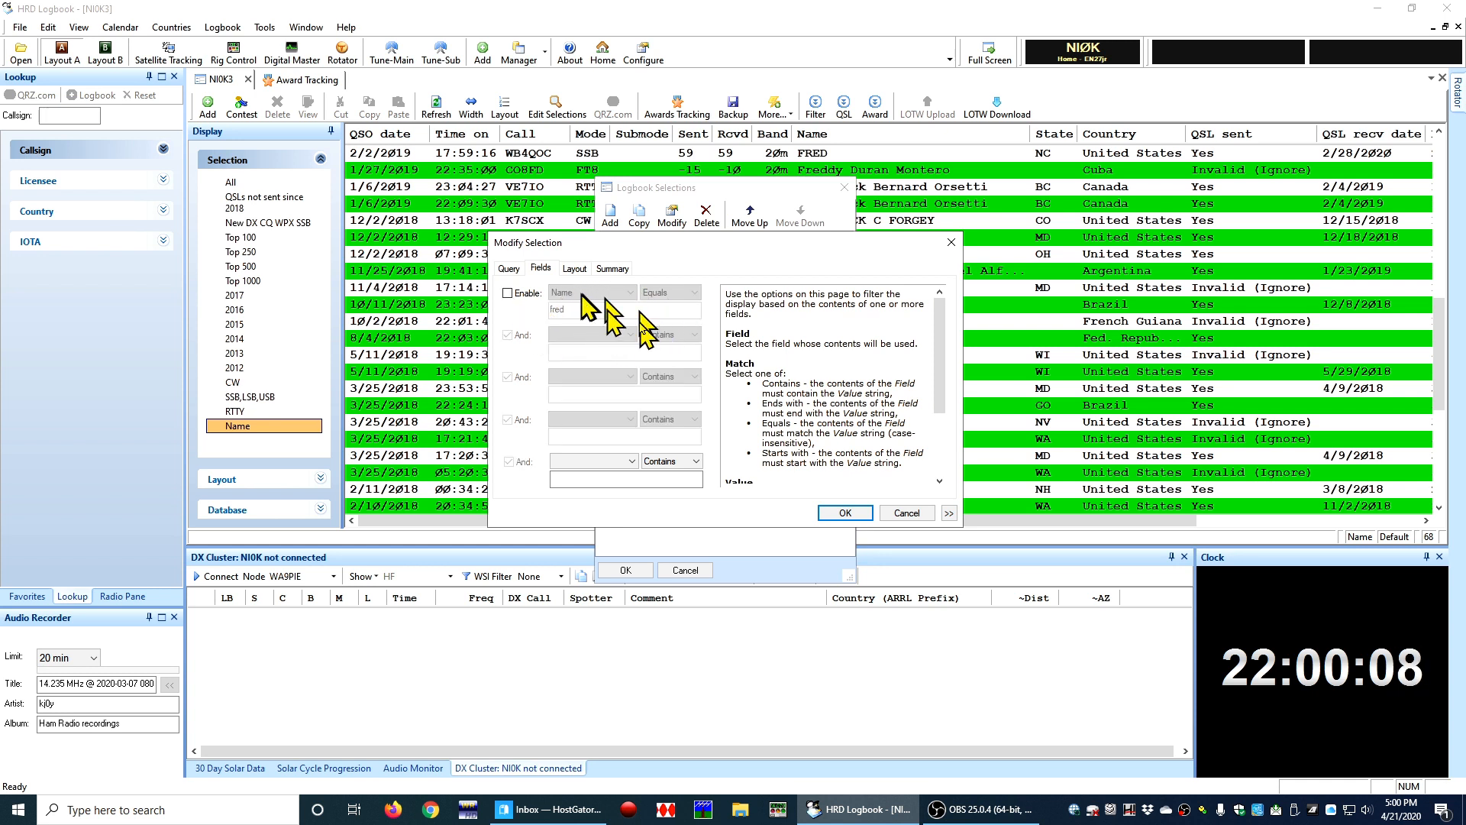
left_click(848, 512)
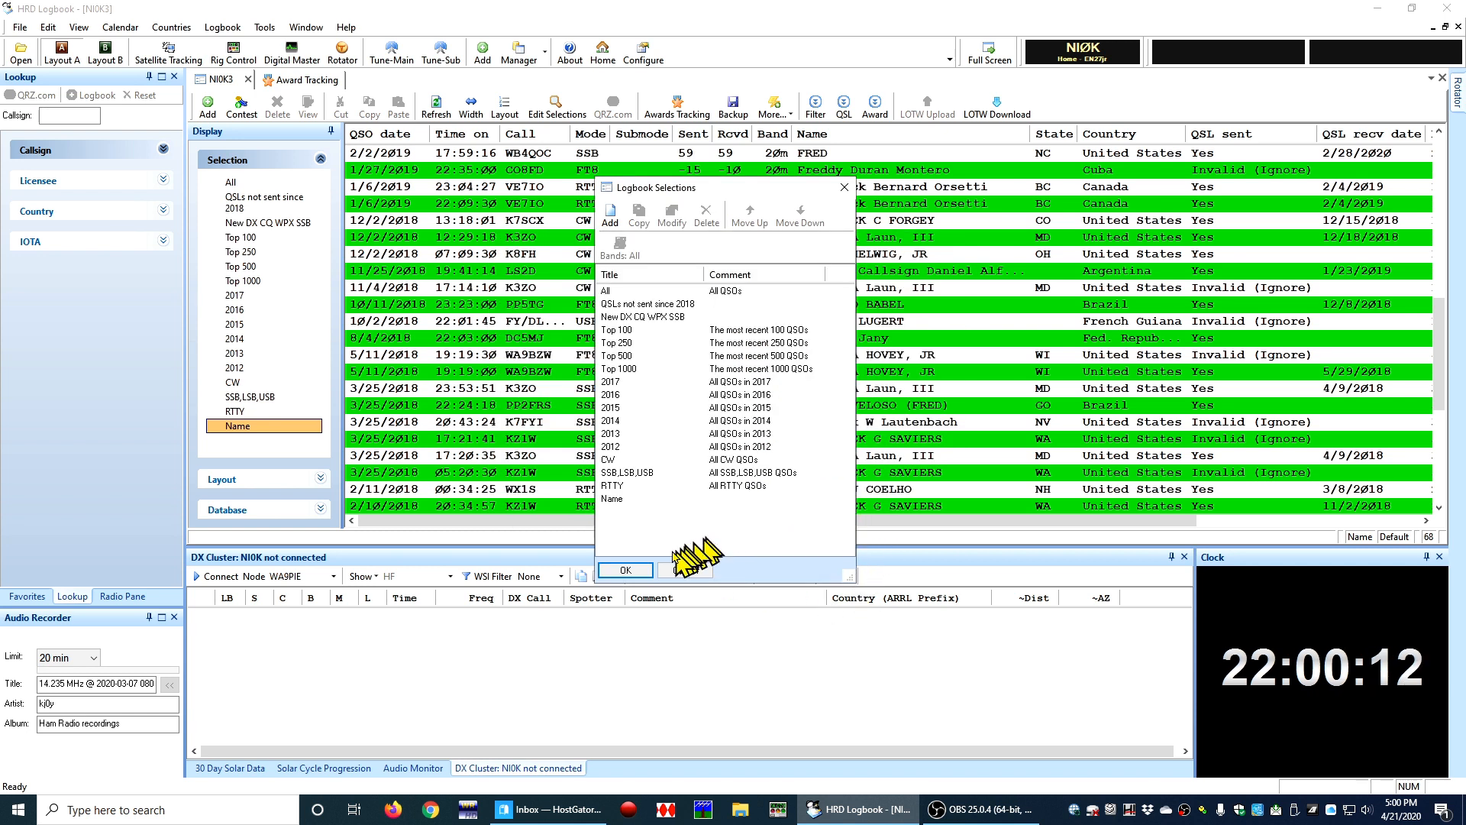
left_click(624, 570)
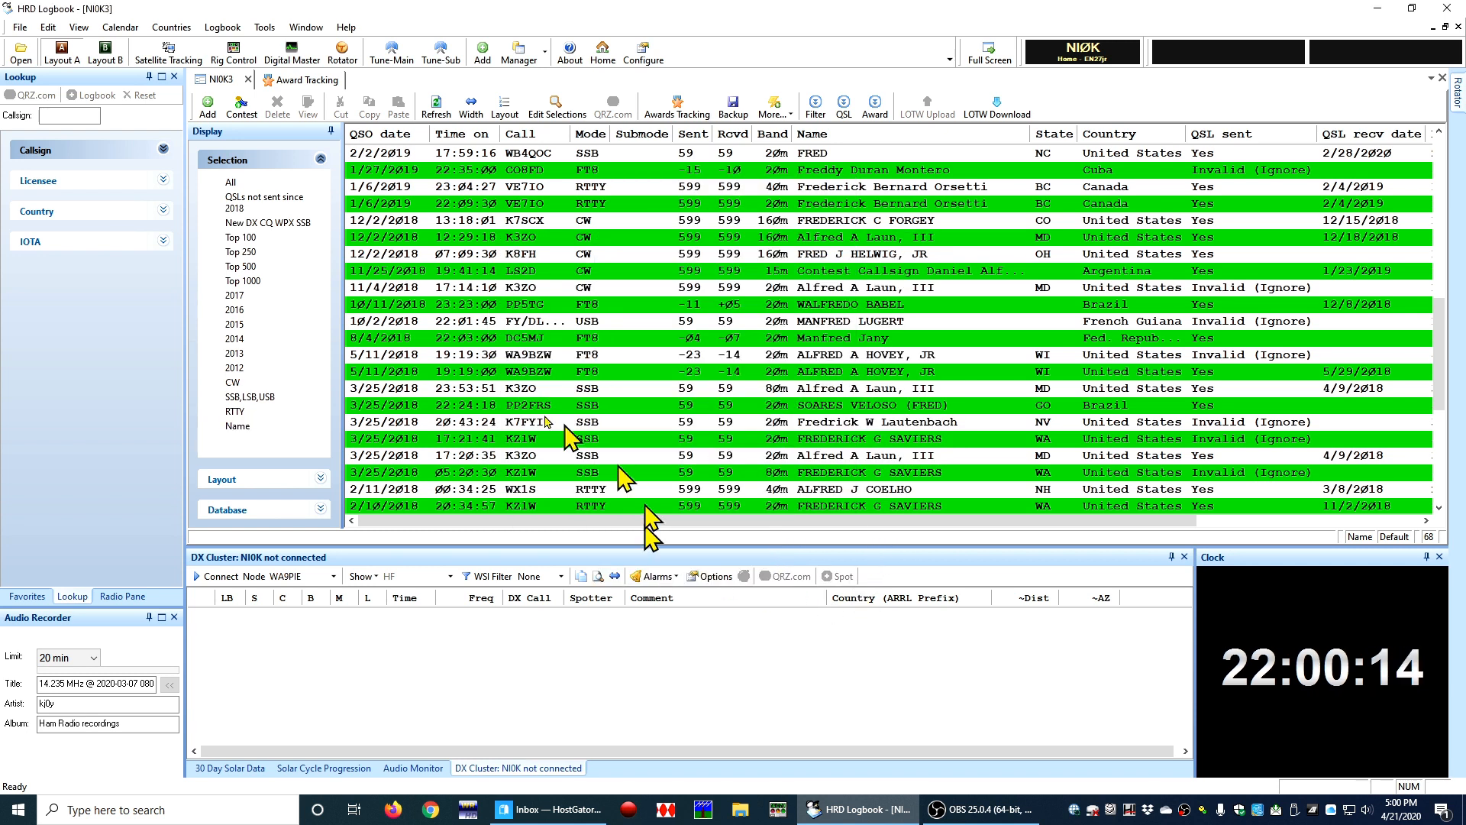
left_click(281, 429)
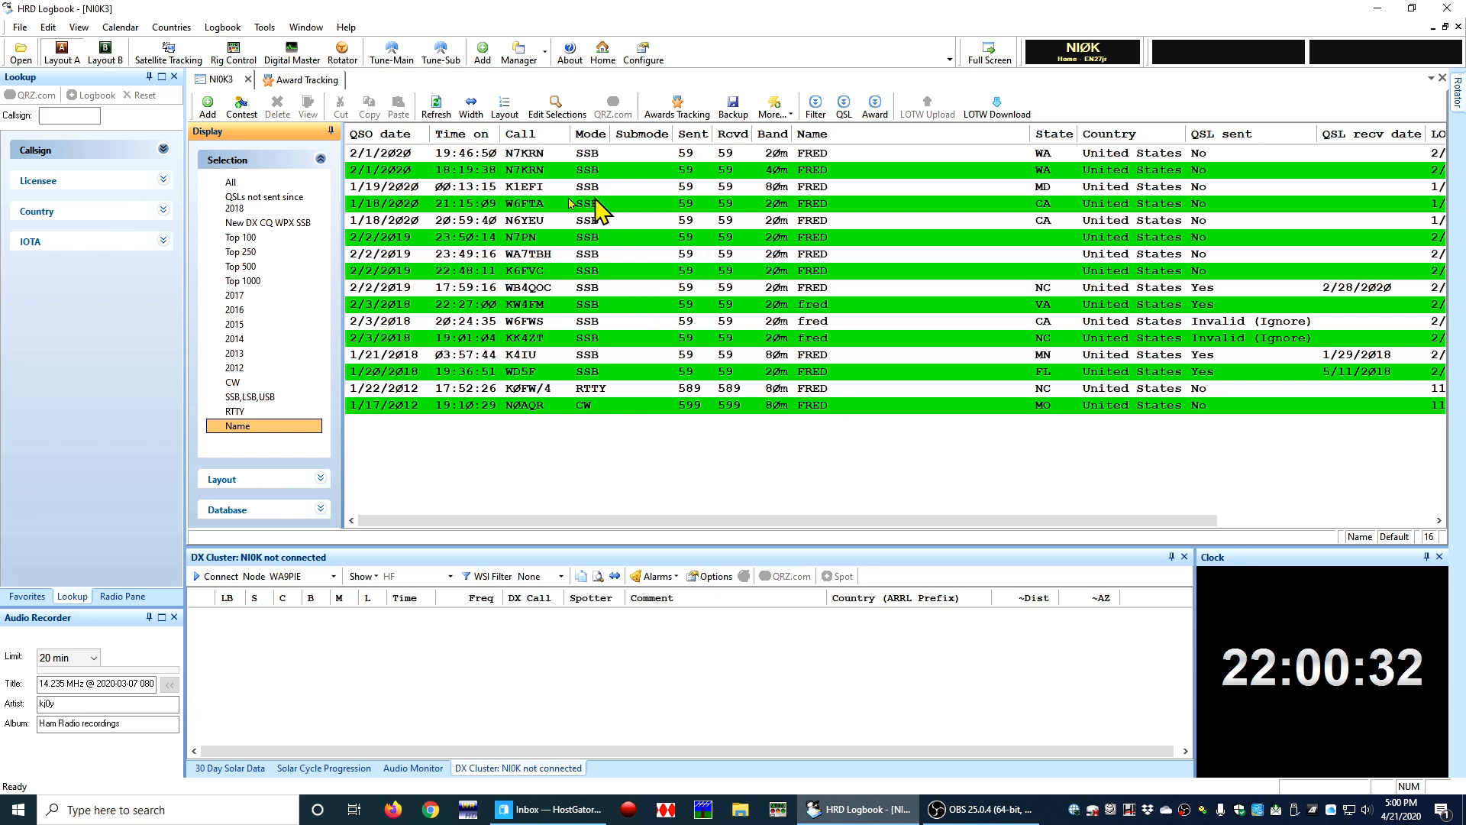
Examine the field conditions, layout and summary settings of the New DX CQ WPX SSB selection, and close the definitions without changes.
double_click(285, 429)
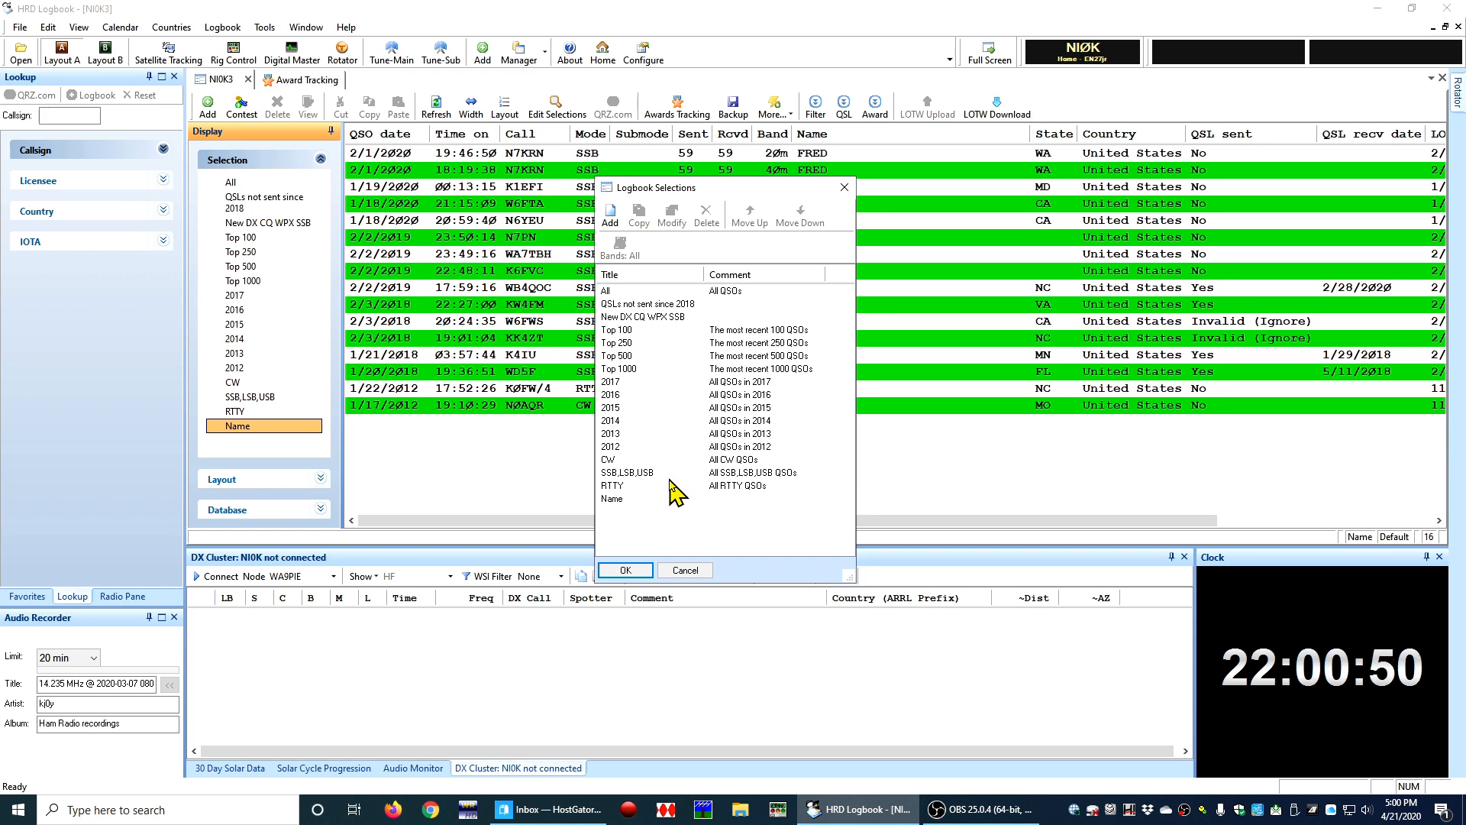
left_click(662, 317)
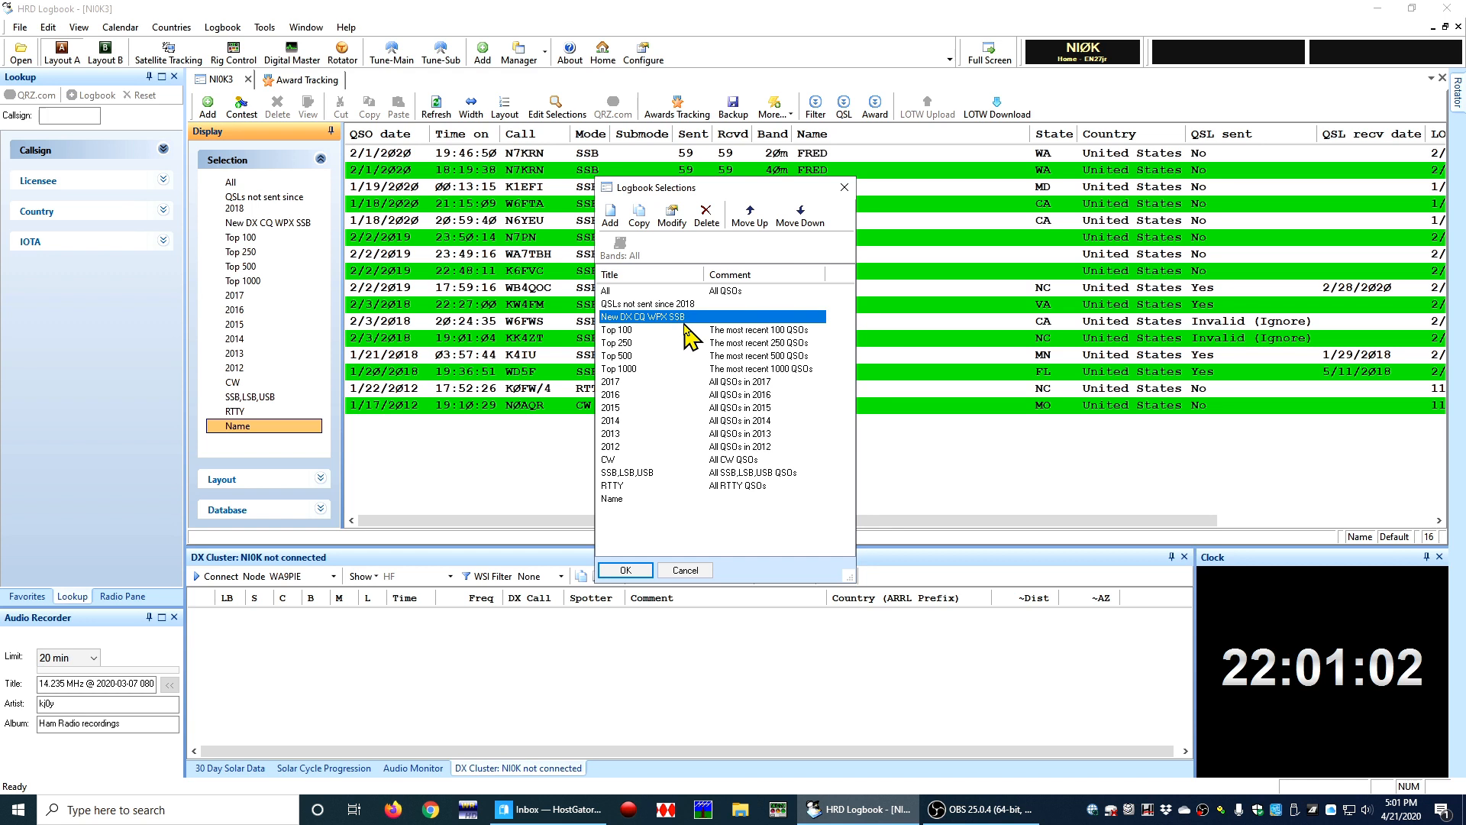
left_click(672, 217)
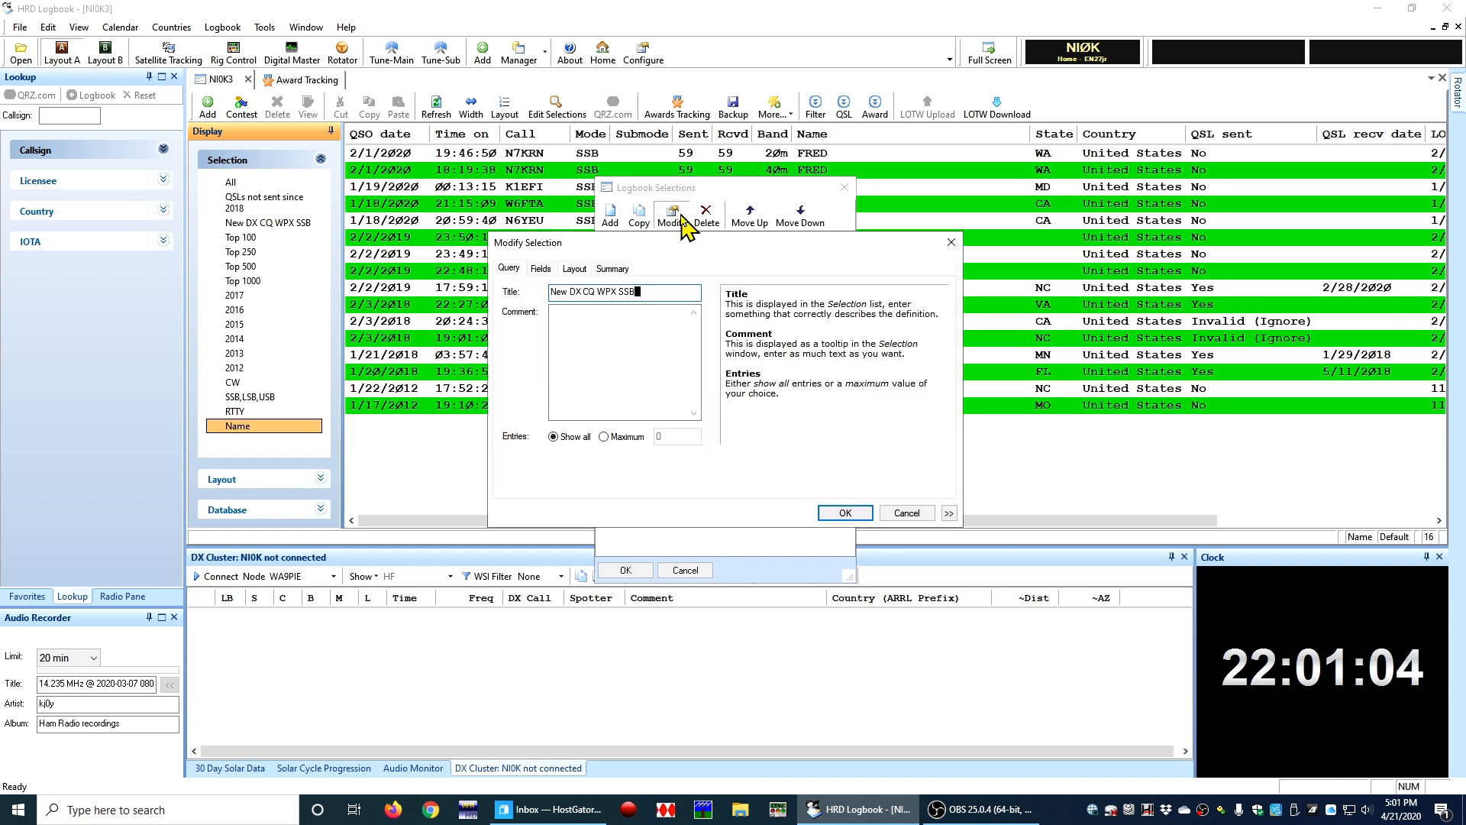
left_click(540, 268)
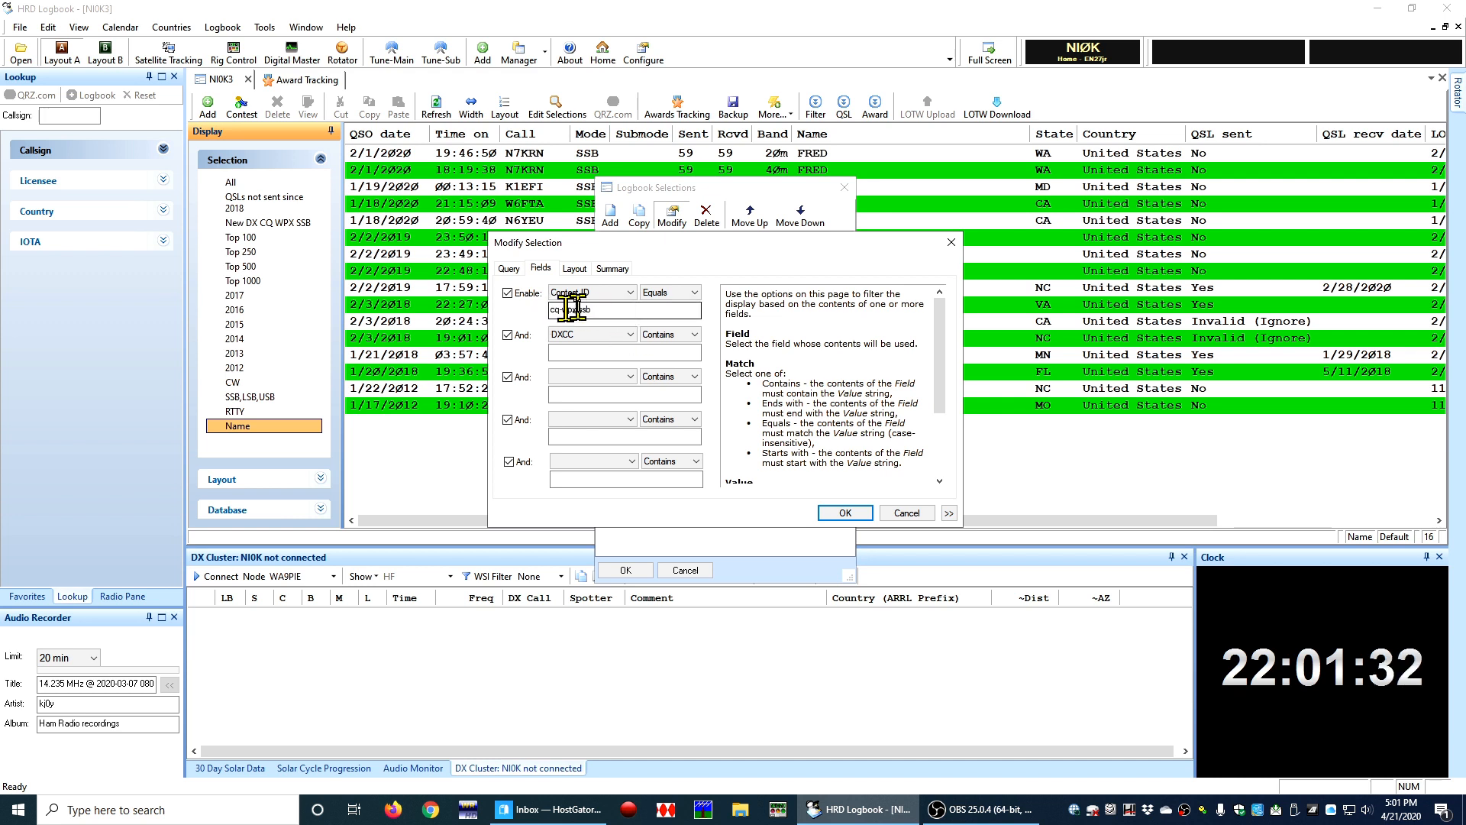
left_click(575, 269)
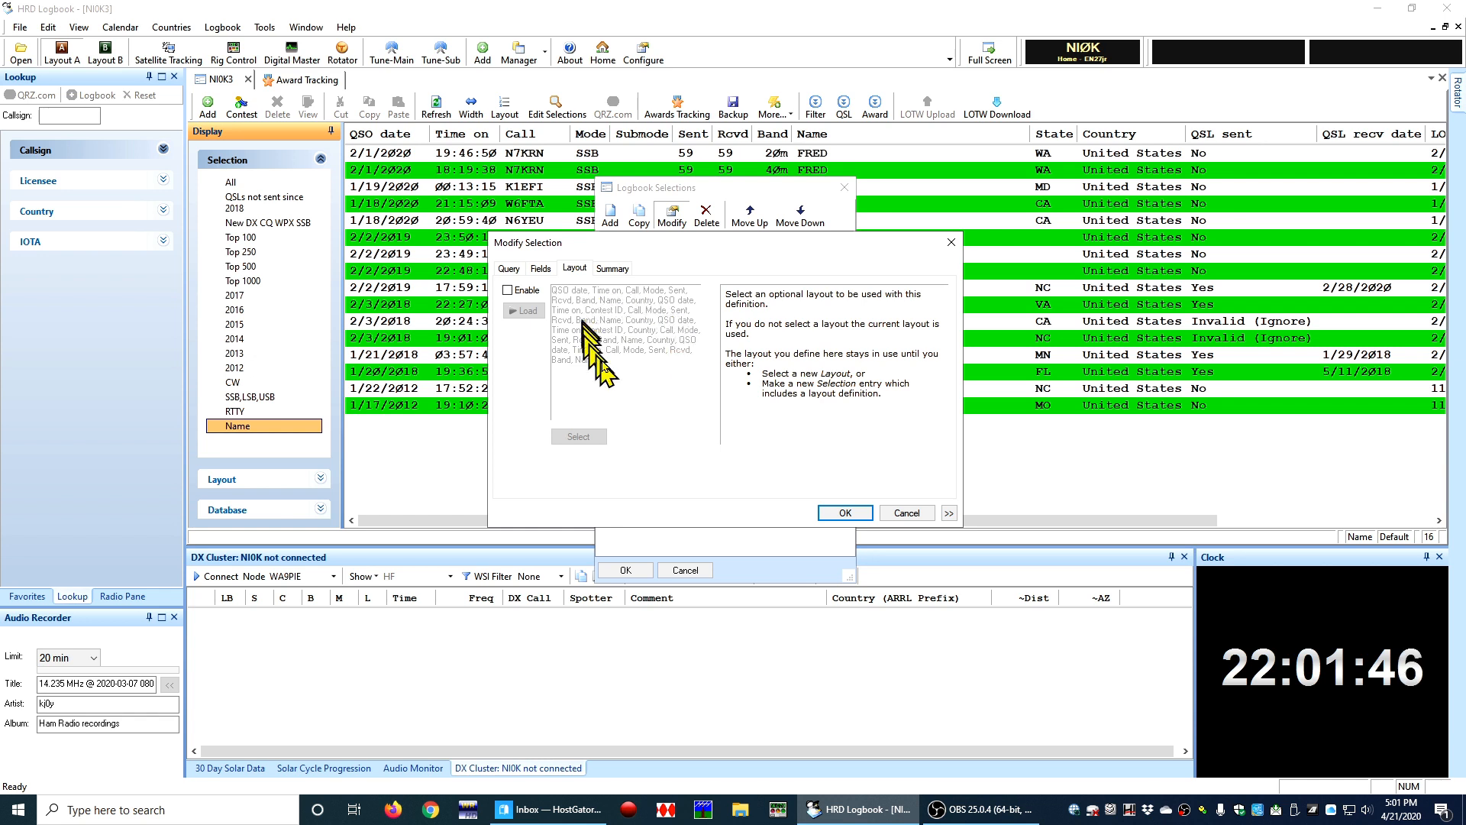
left_click(625, 270)
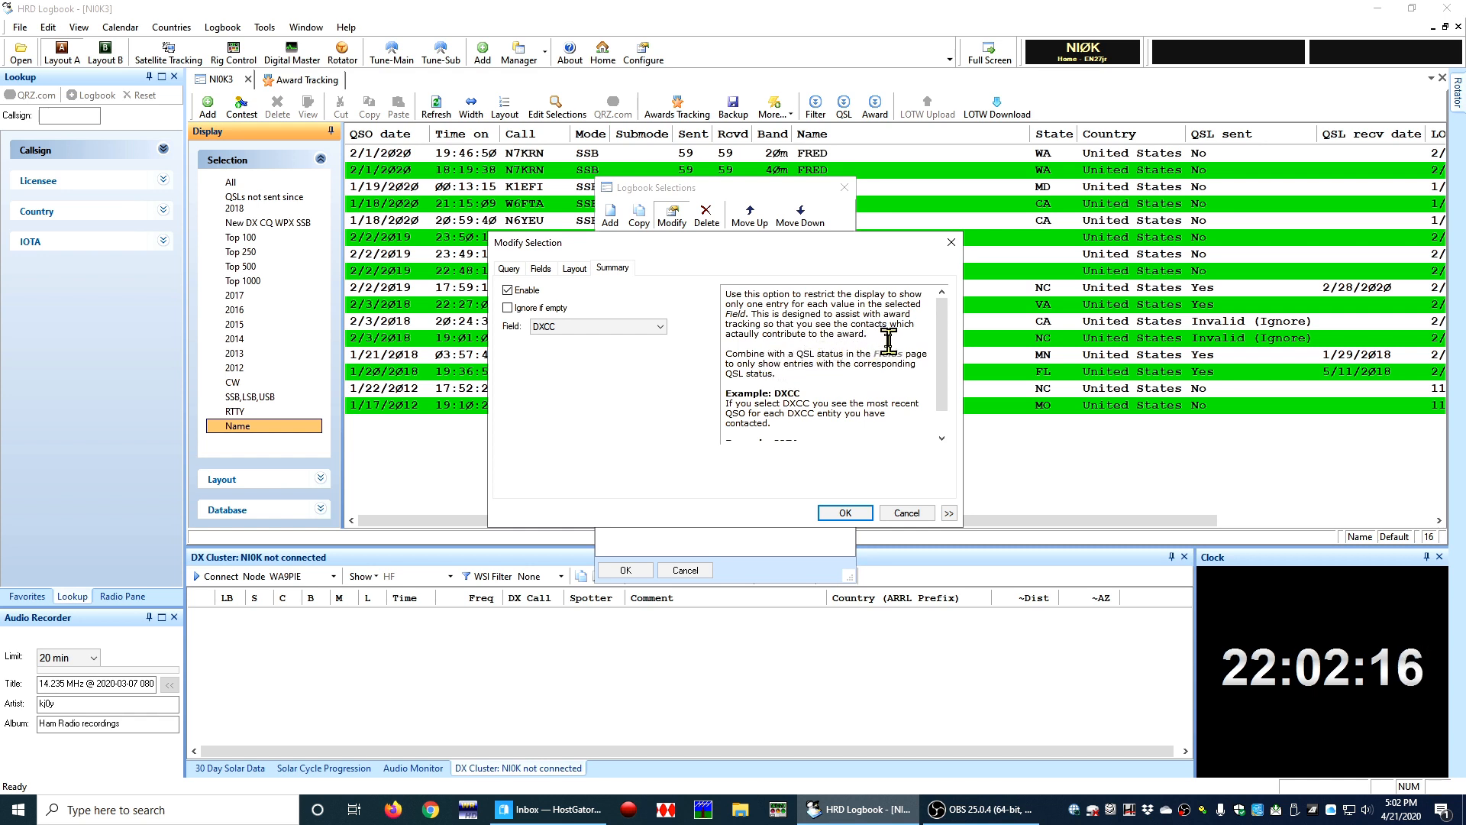
scroll(940, 371, "down", 1)
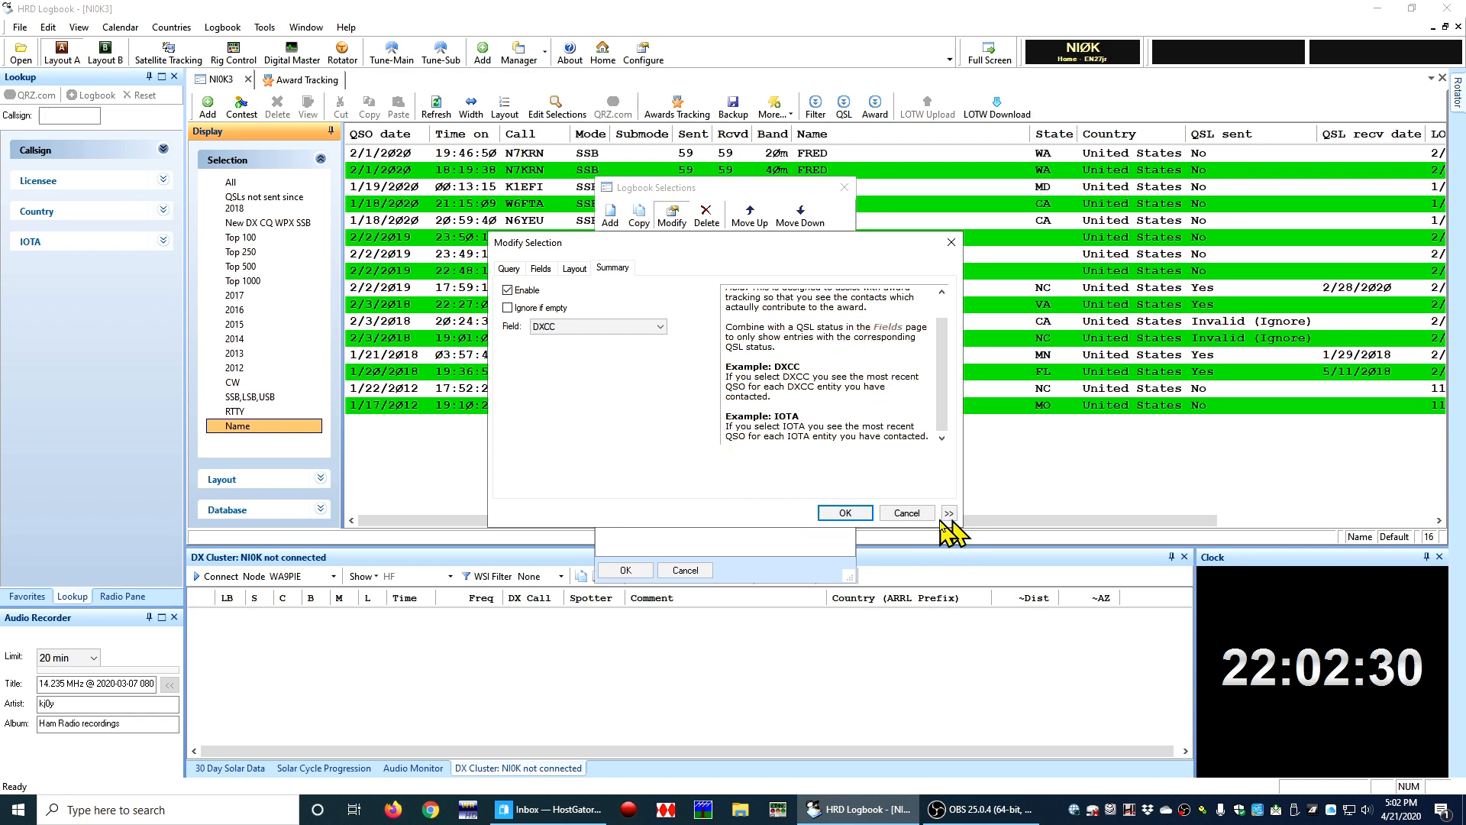
left_click(913, 515)
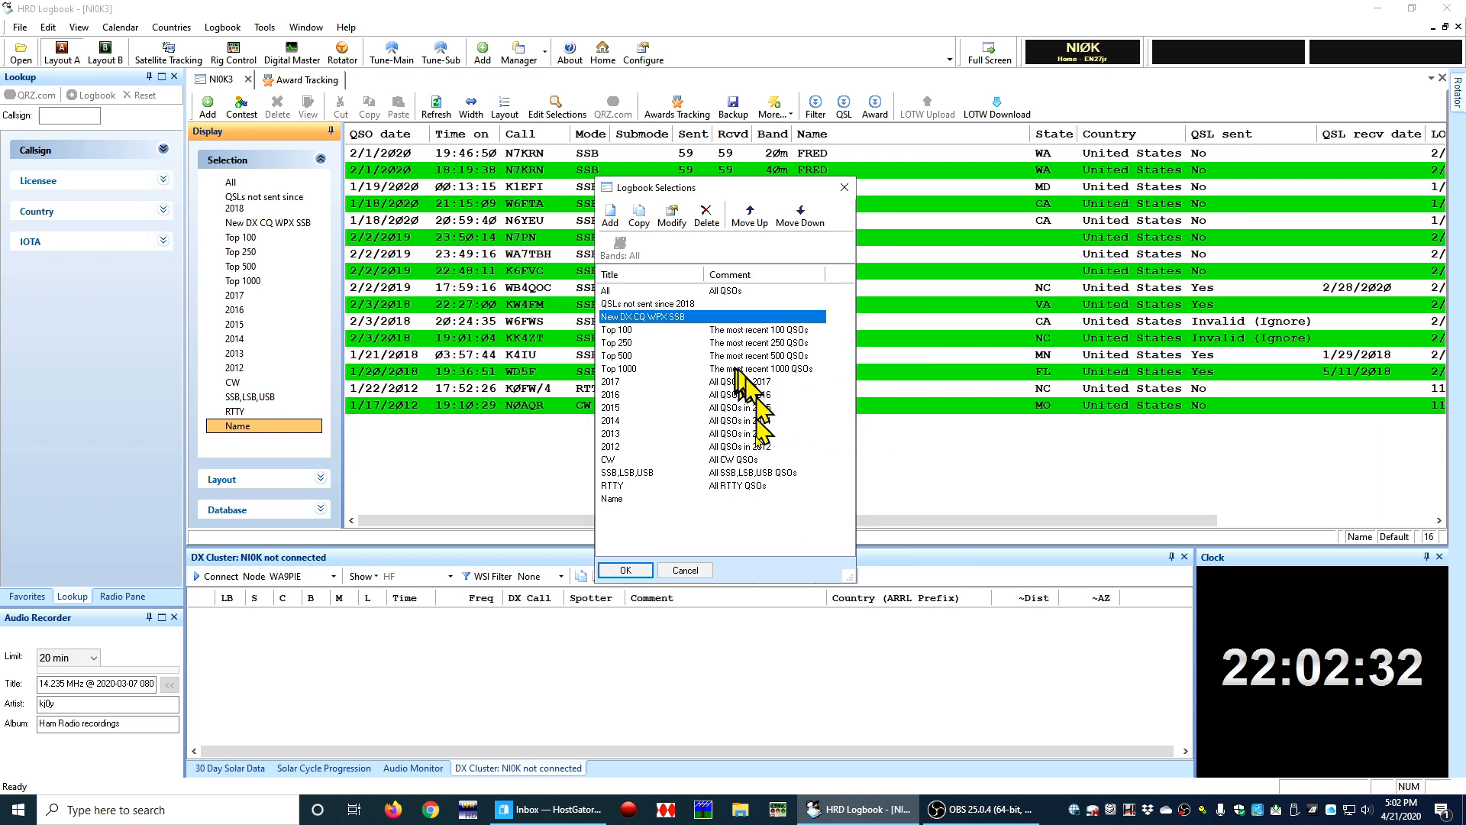
left_click(685, 569)
Show all contacts, switch the logbook to the New DX CQ WPX SSB selection, and look through its contacts.
left_click(232, 182)
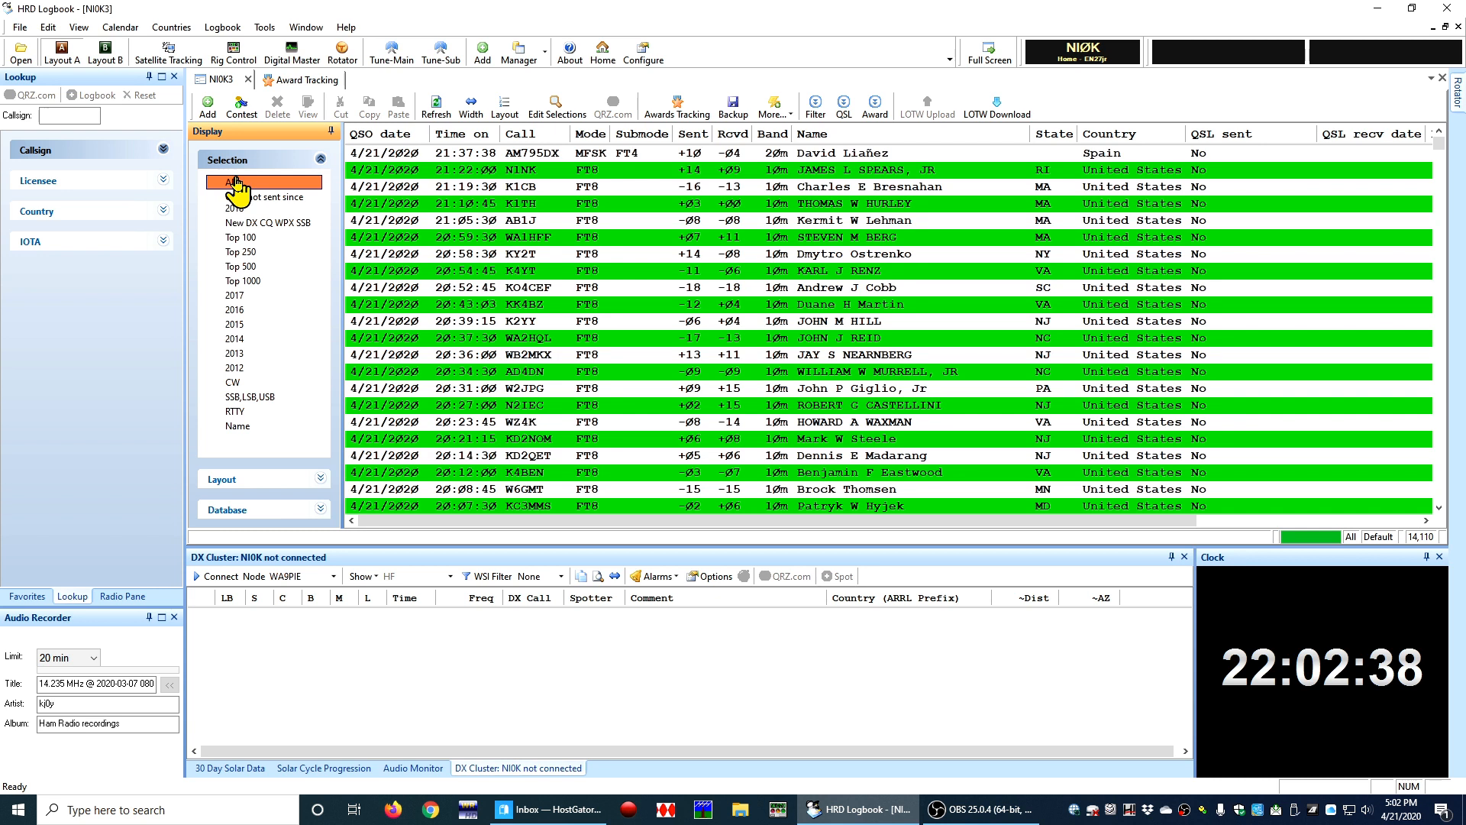
left_click(281, 227)
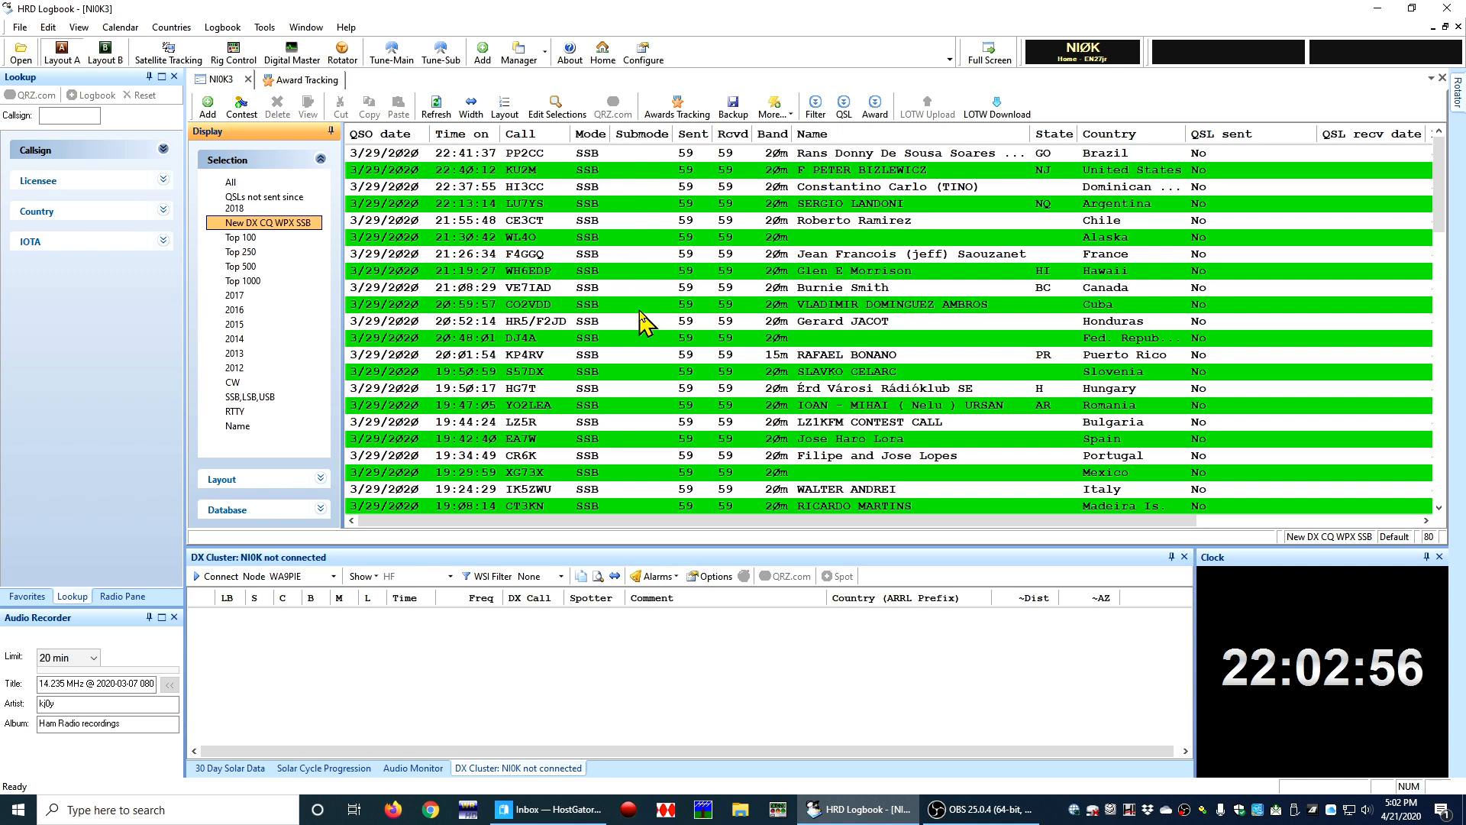
scroll(643, 320, "down", 15)
scroll(661, 325, "down", 15)
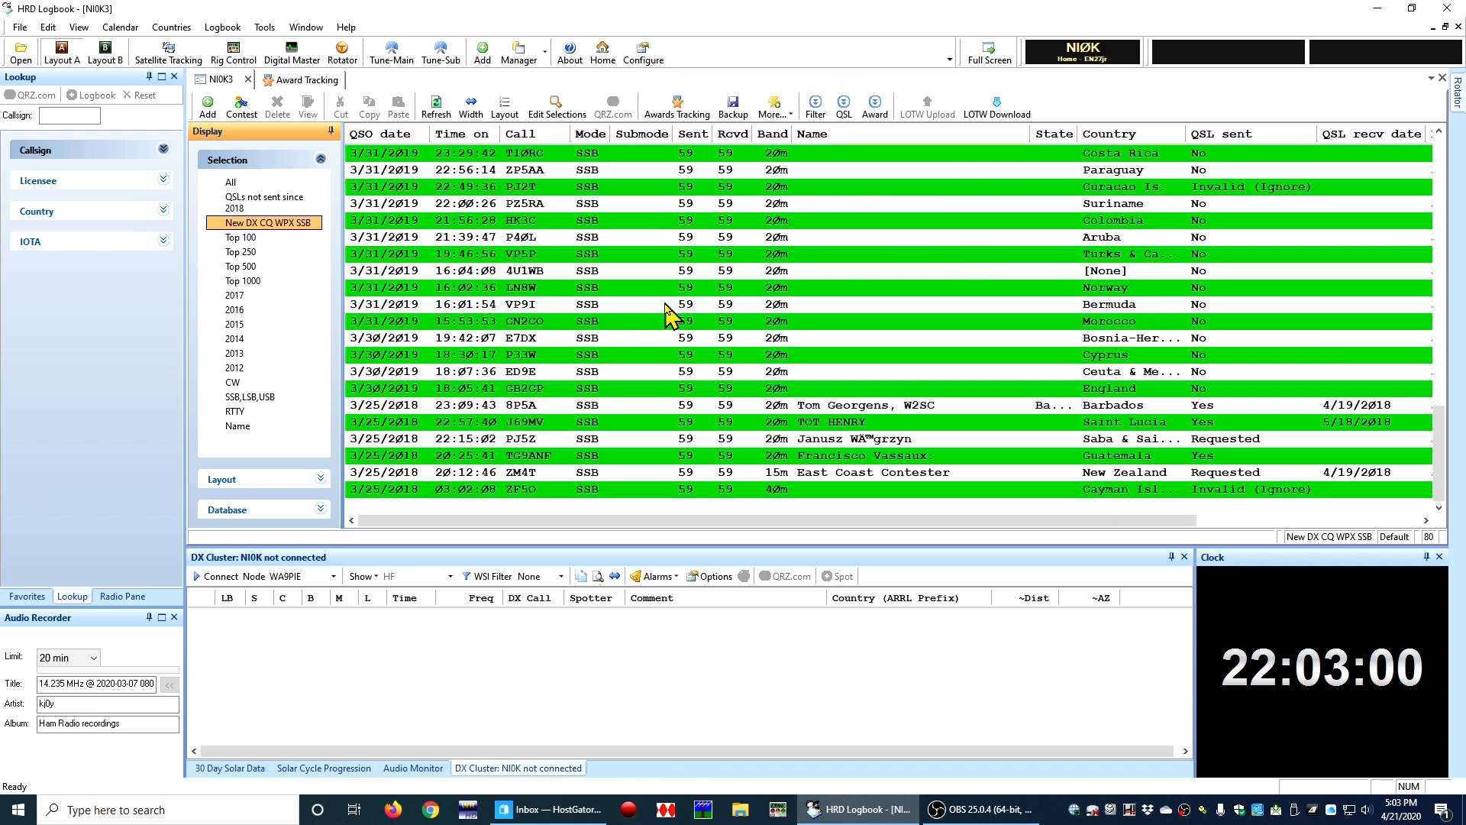
scroll(665, 313, "up", 6)
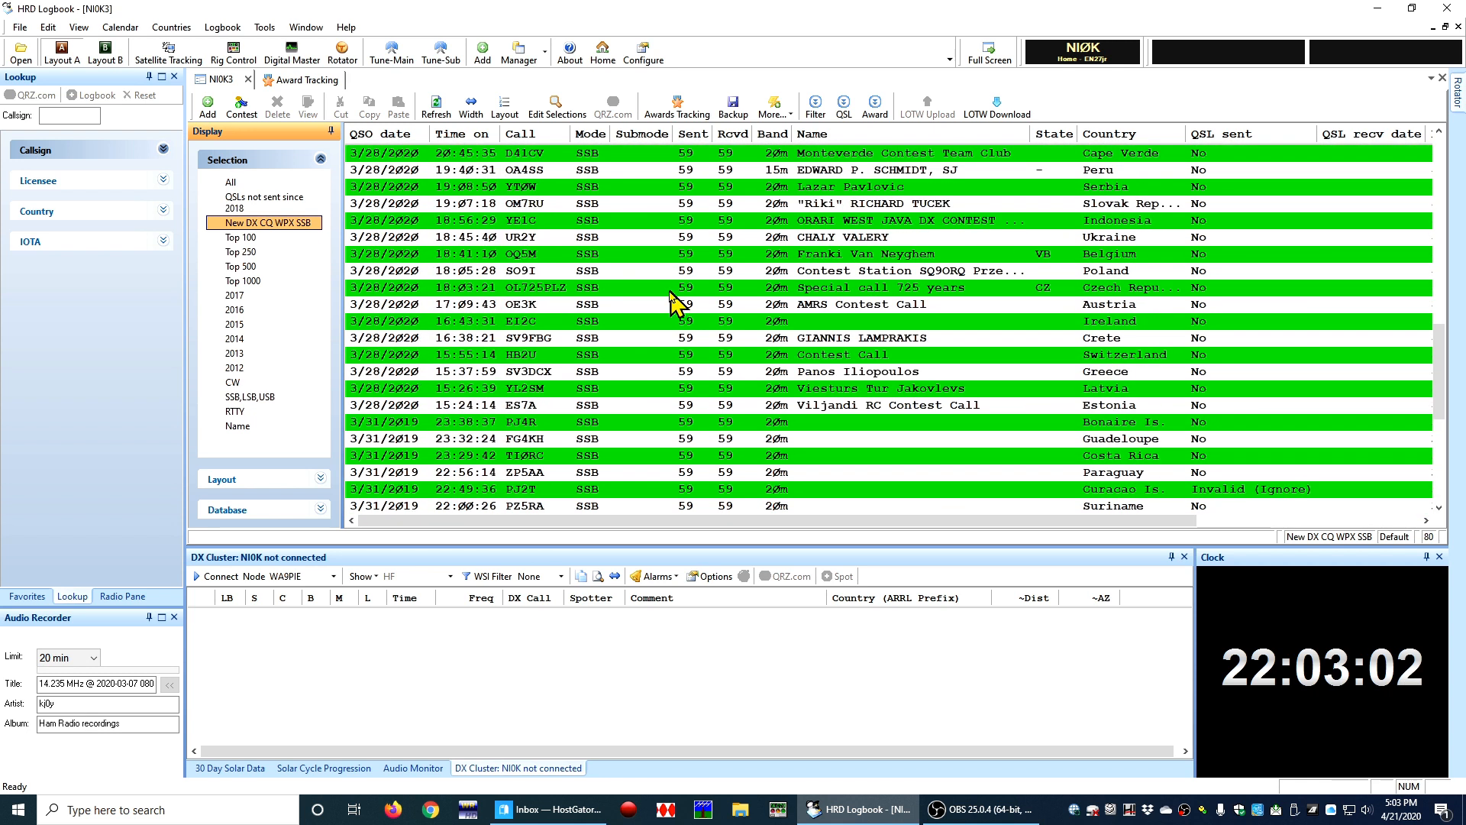
scroll(676, 302, "up", 6)
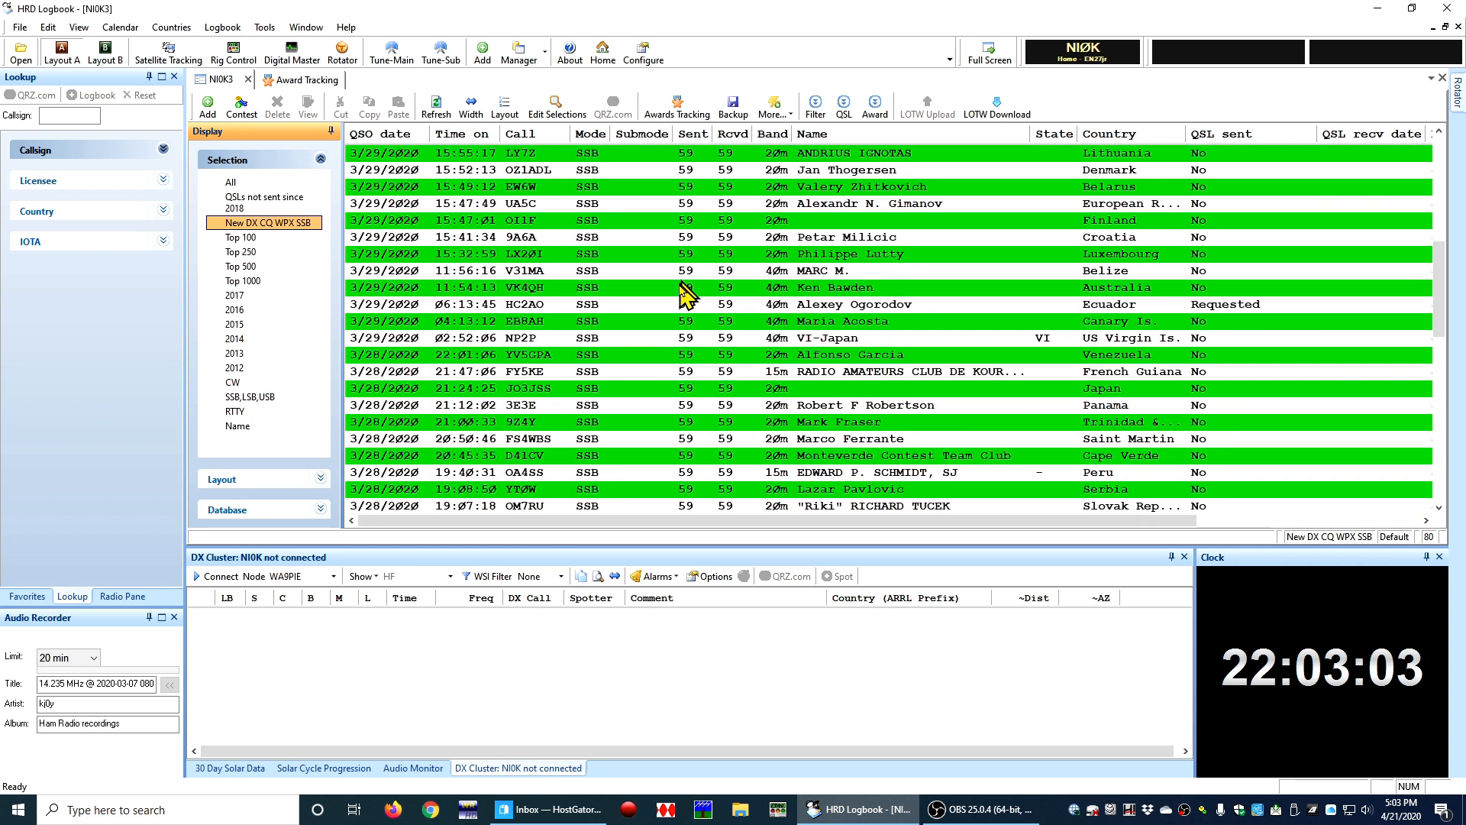
Sort the selection's contacts by country and look through the sorted list from end to end.
left_click(1127, 141)
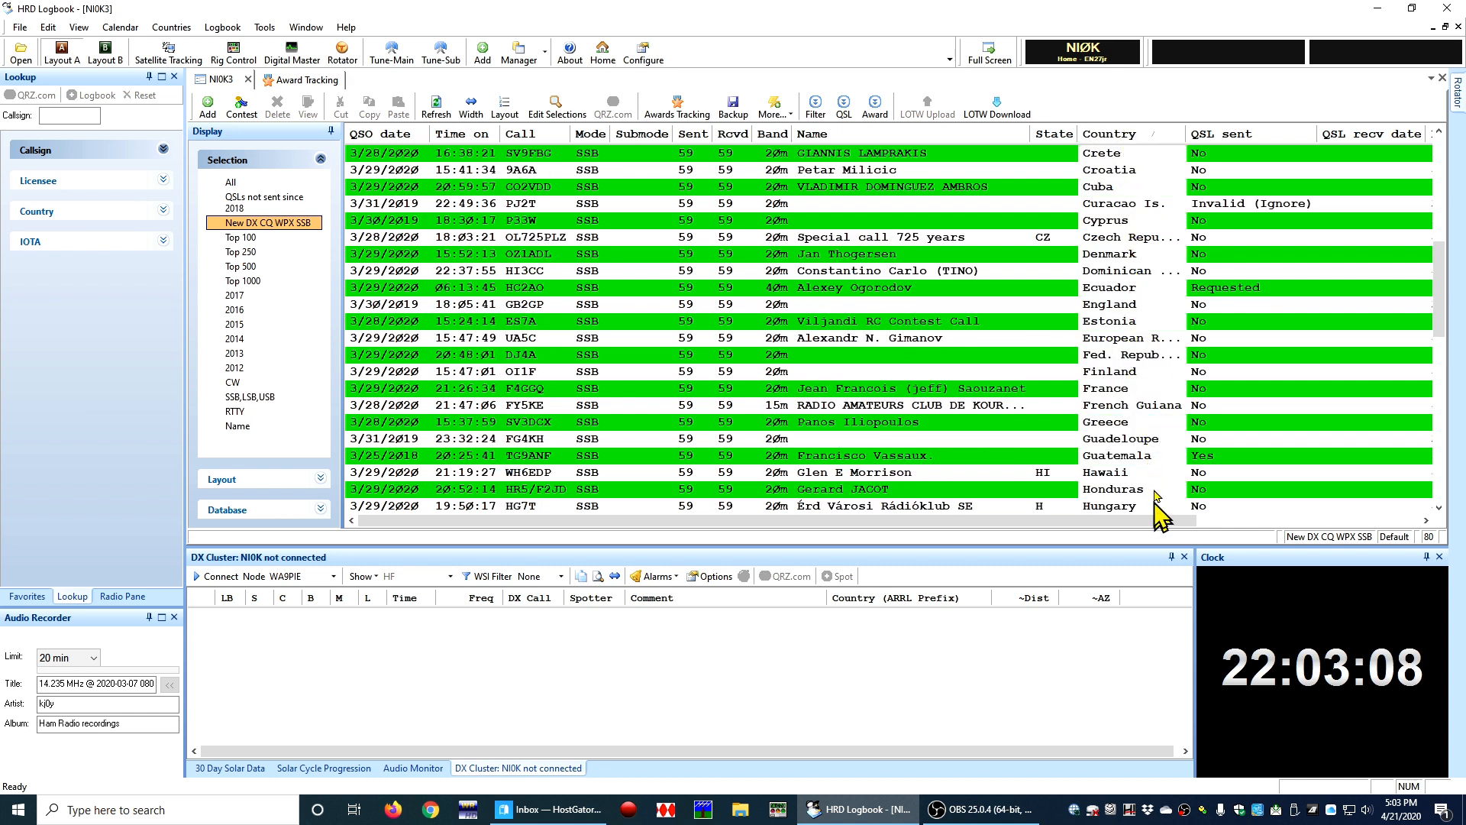
scroll(1168, 359, "down", 4)
scroll(1174, 359, "down", 3)
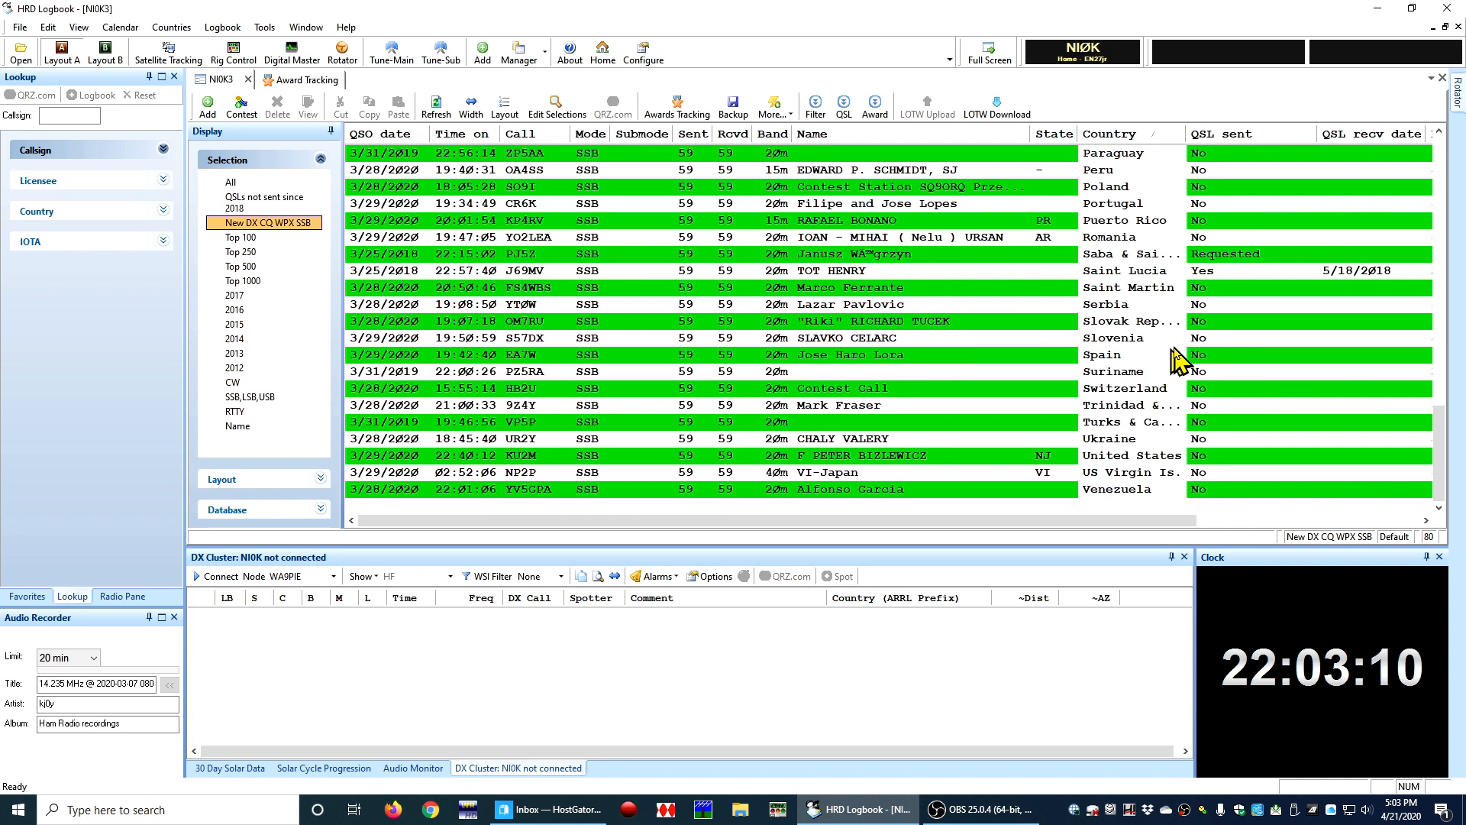
scroll(1180, 351, "up", 20)
scroll(1188, 336, "up", 4)
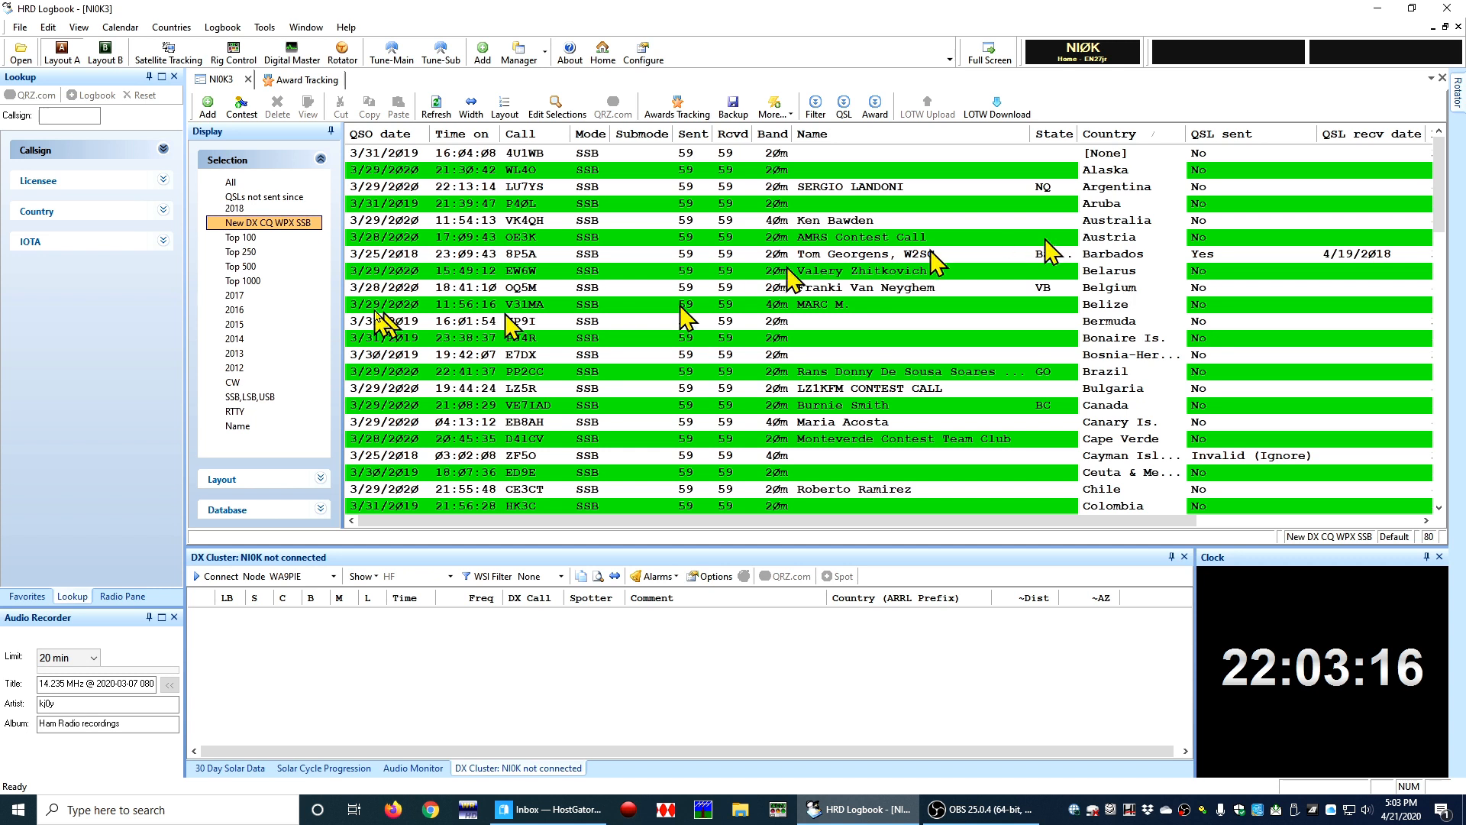
Show all contacts, check the contest details of the 21:10:45 FT8 contact, and close the record without changes.
left_click(237, 182)
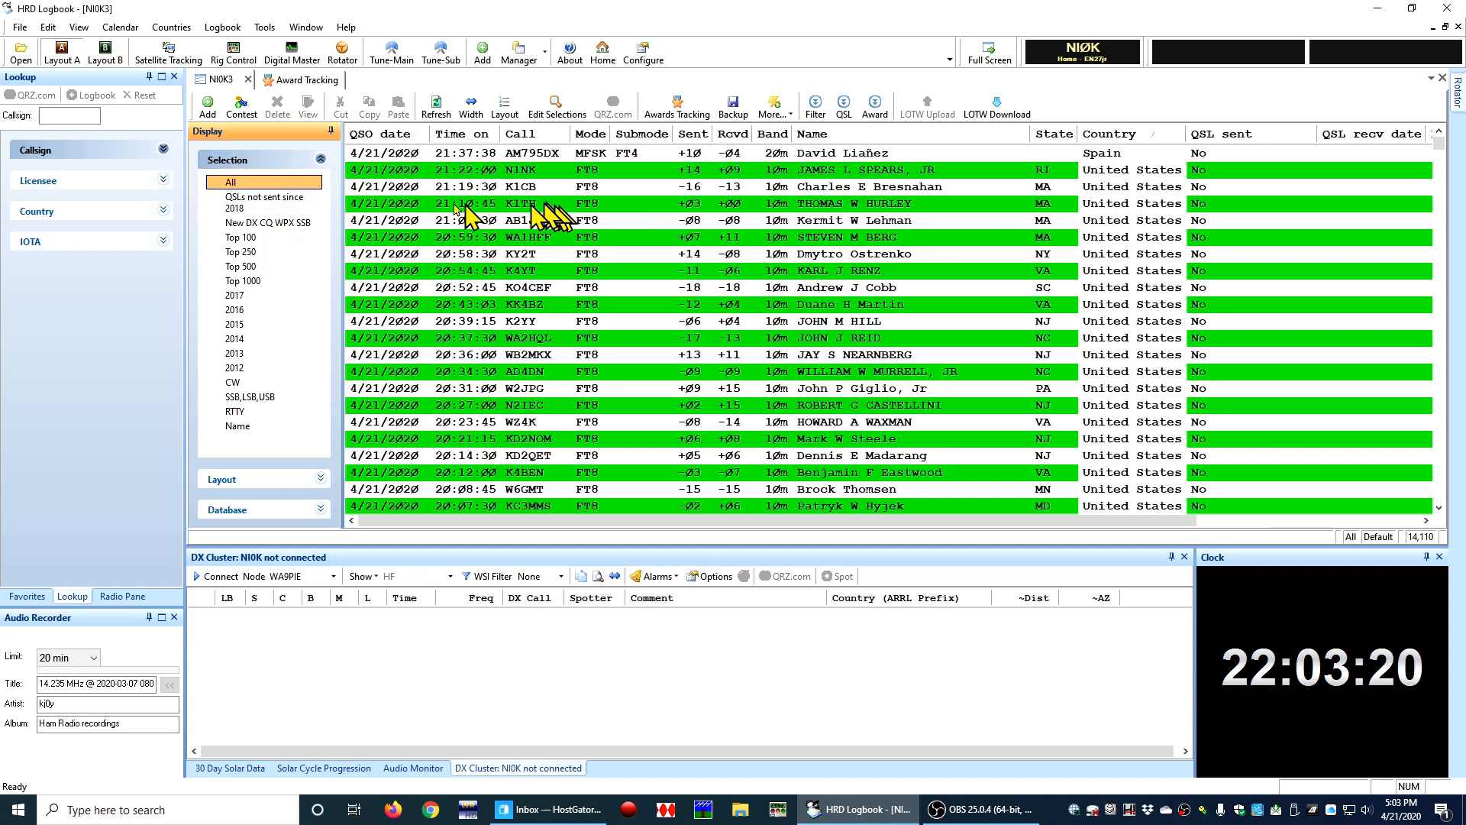
left_click(574, 205)
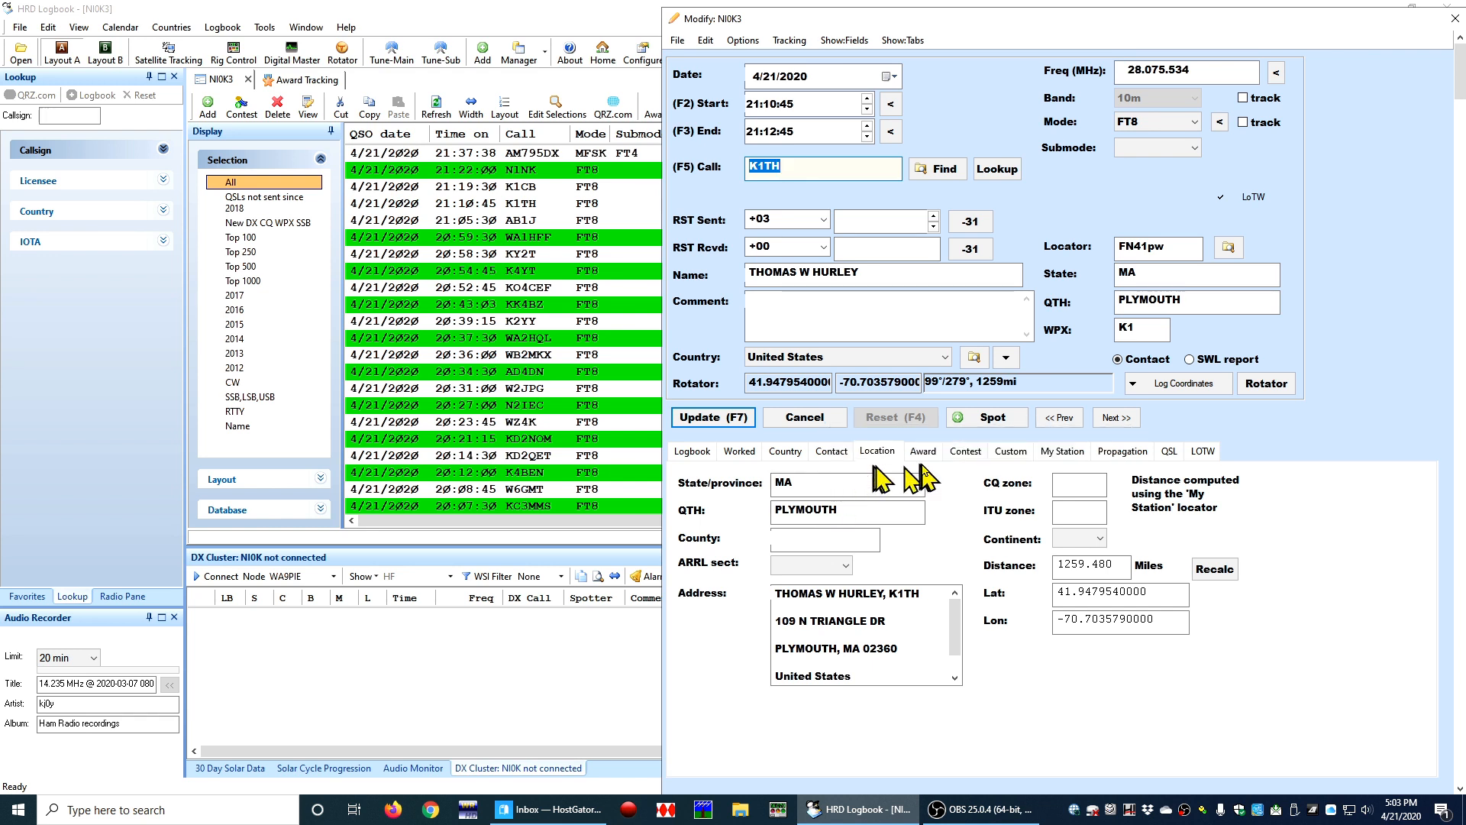
left_click(966, 452)
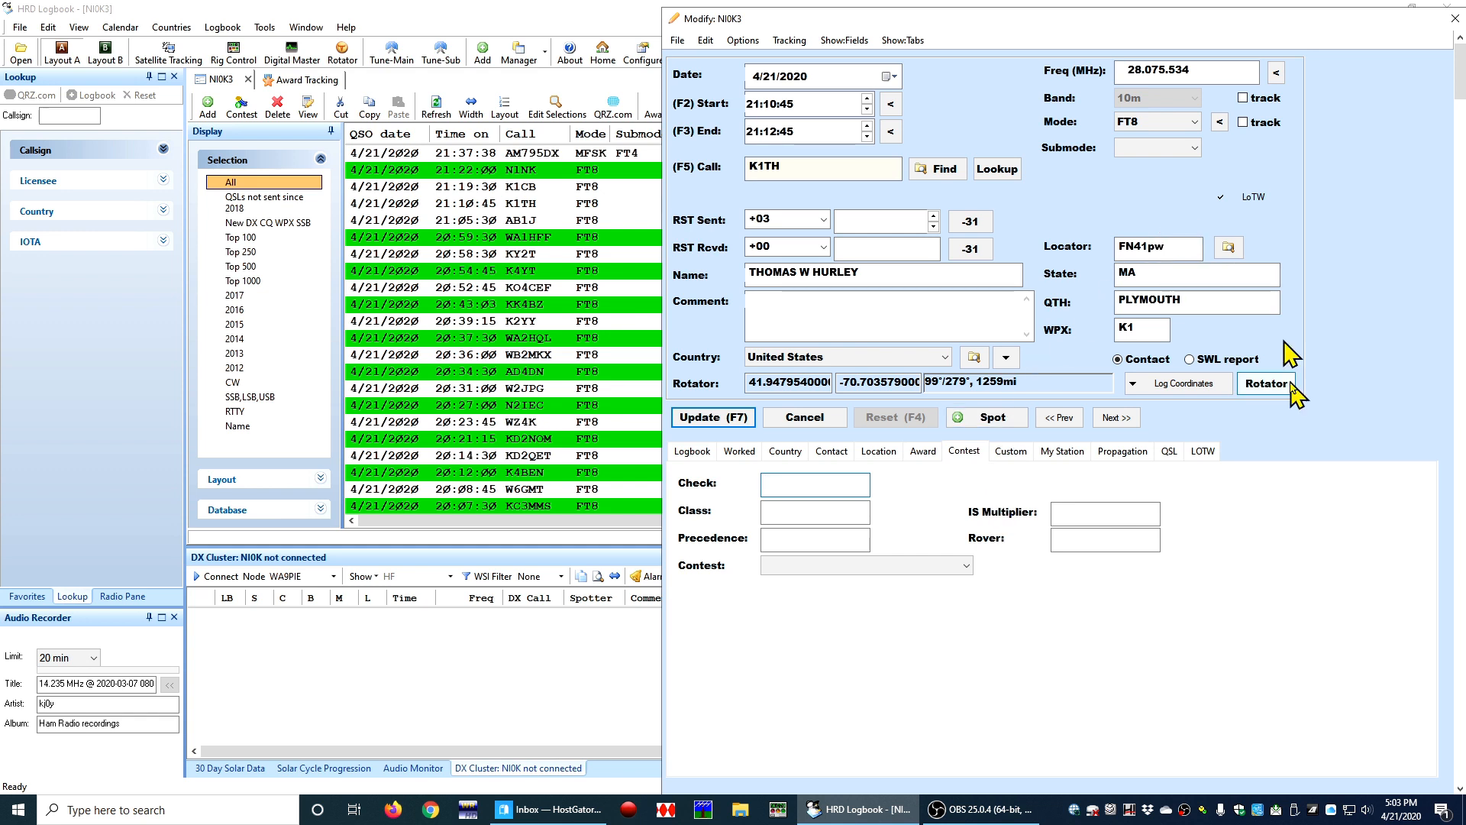
left_click(803, 418)
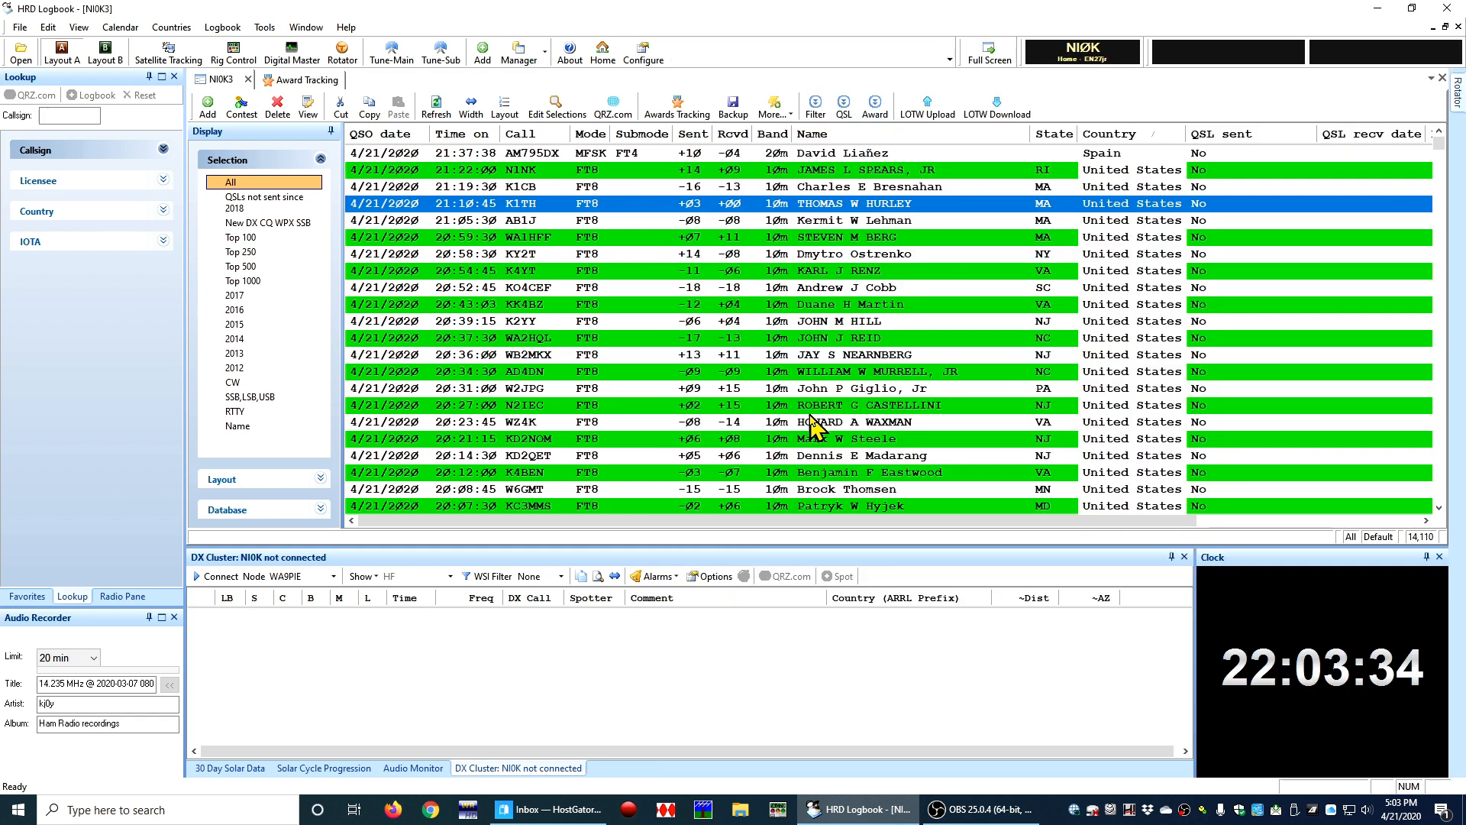
Reapply the New DX CQ WPX SSB selection, open the Hawaii contact's record, and examine its contest identifier and the available contest choices.
left_click(248, 222)
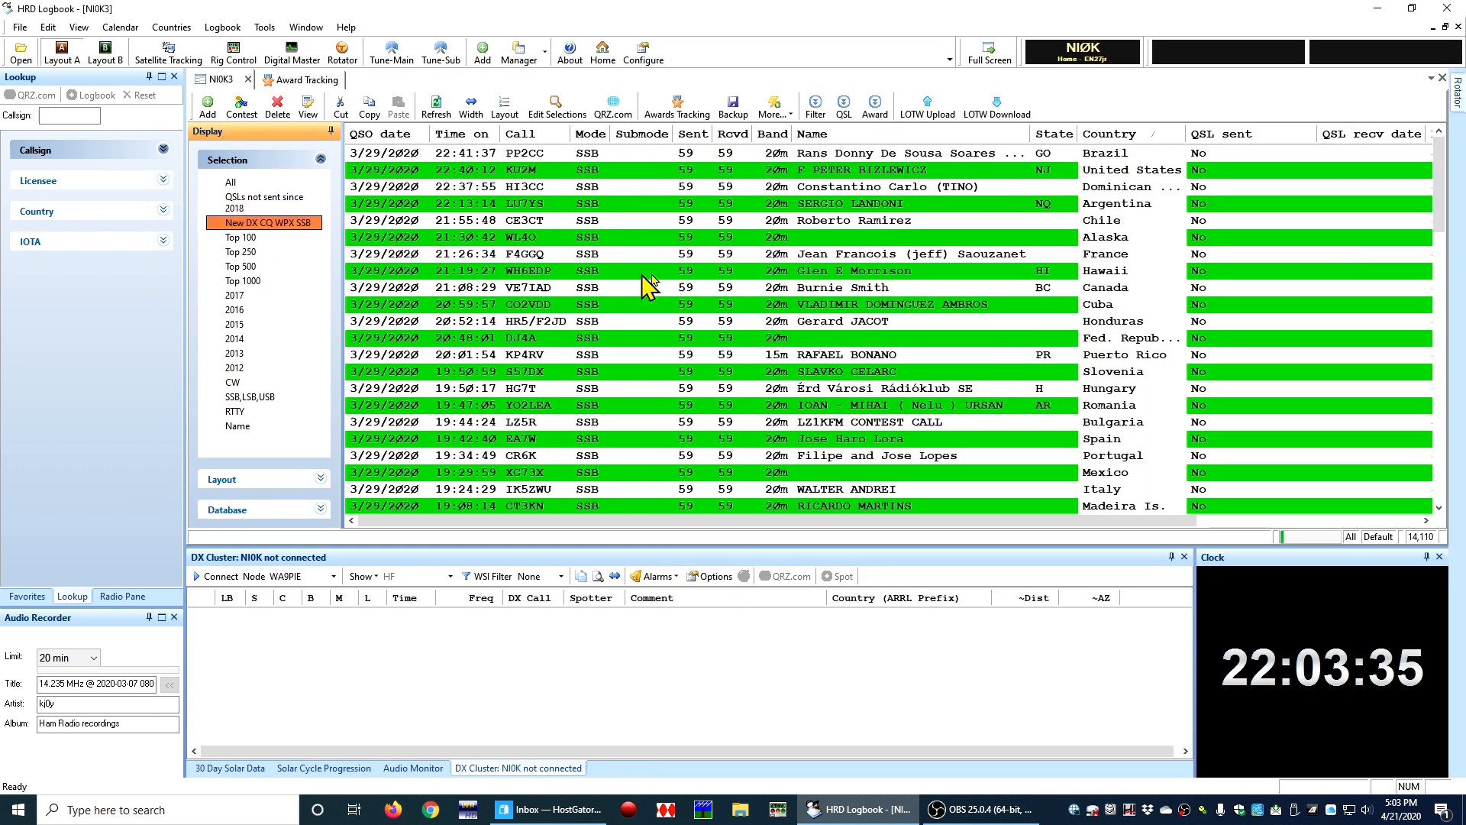
left_click(651, 271)
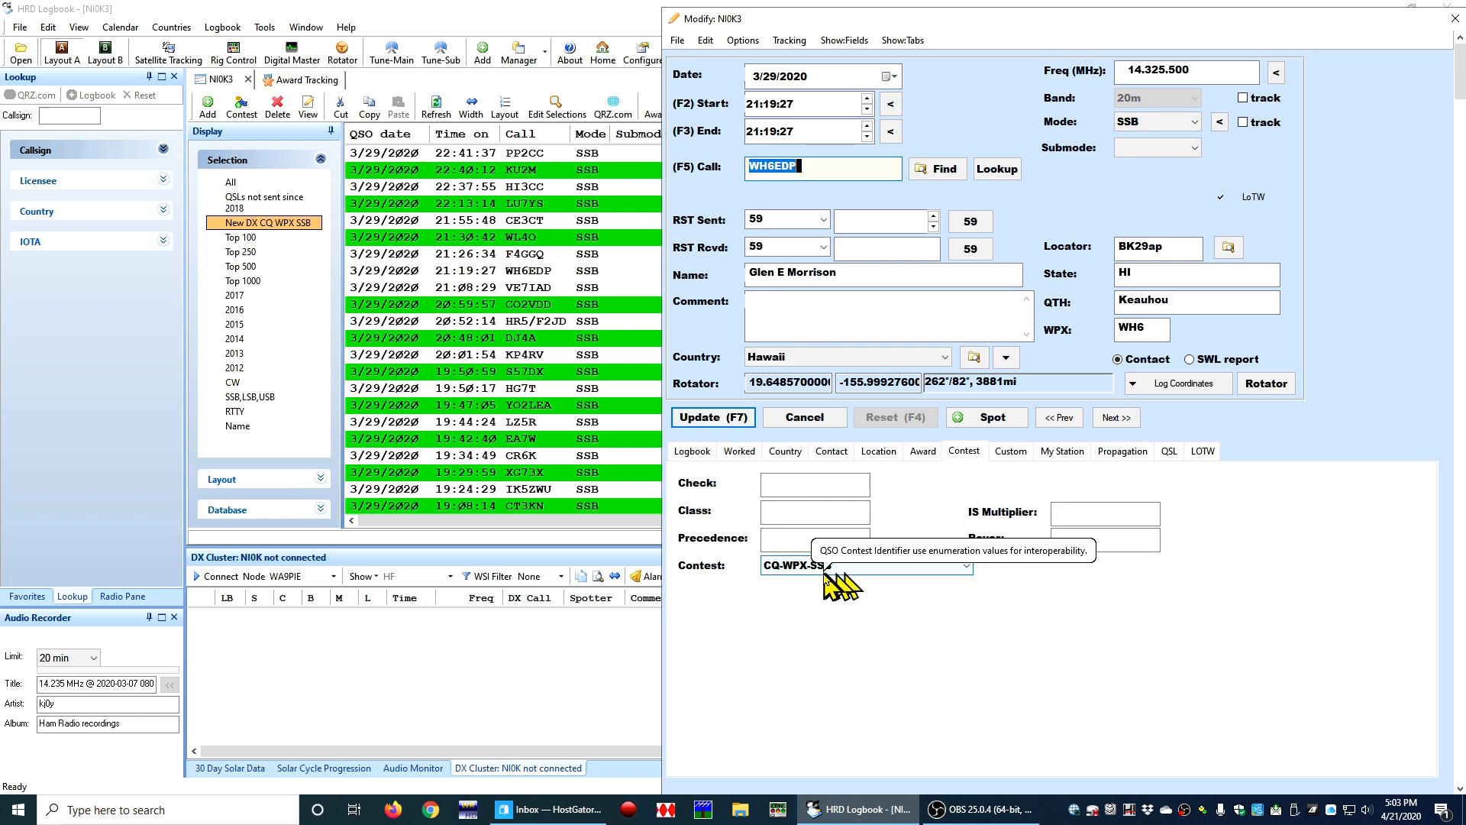
type("B")
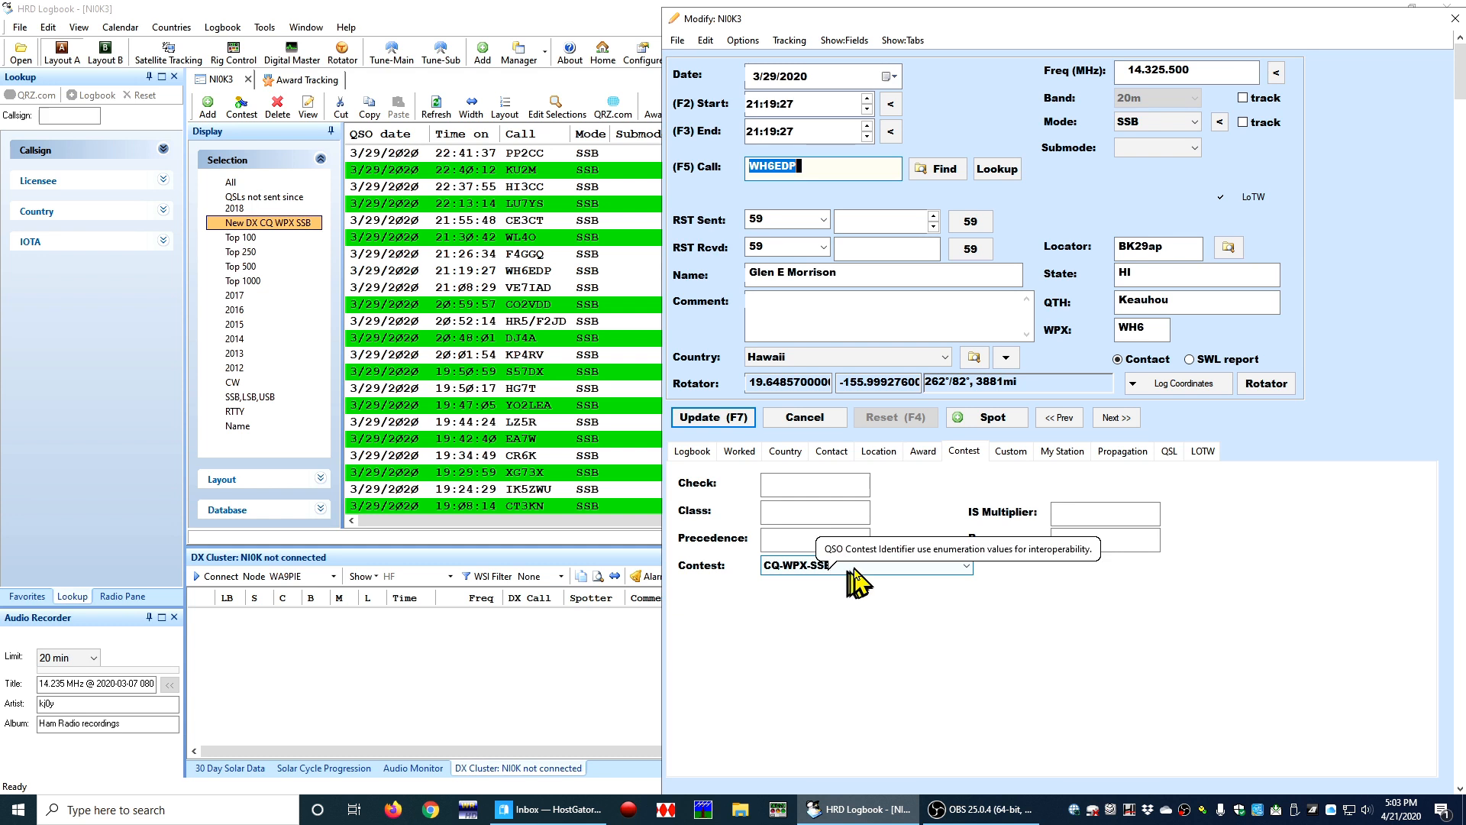
left_click(929, 569)
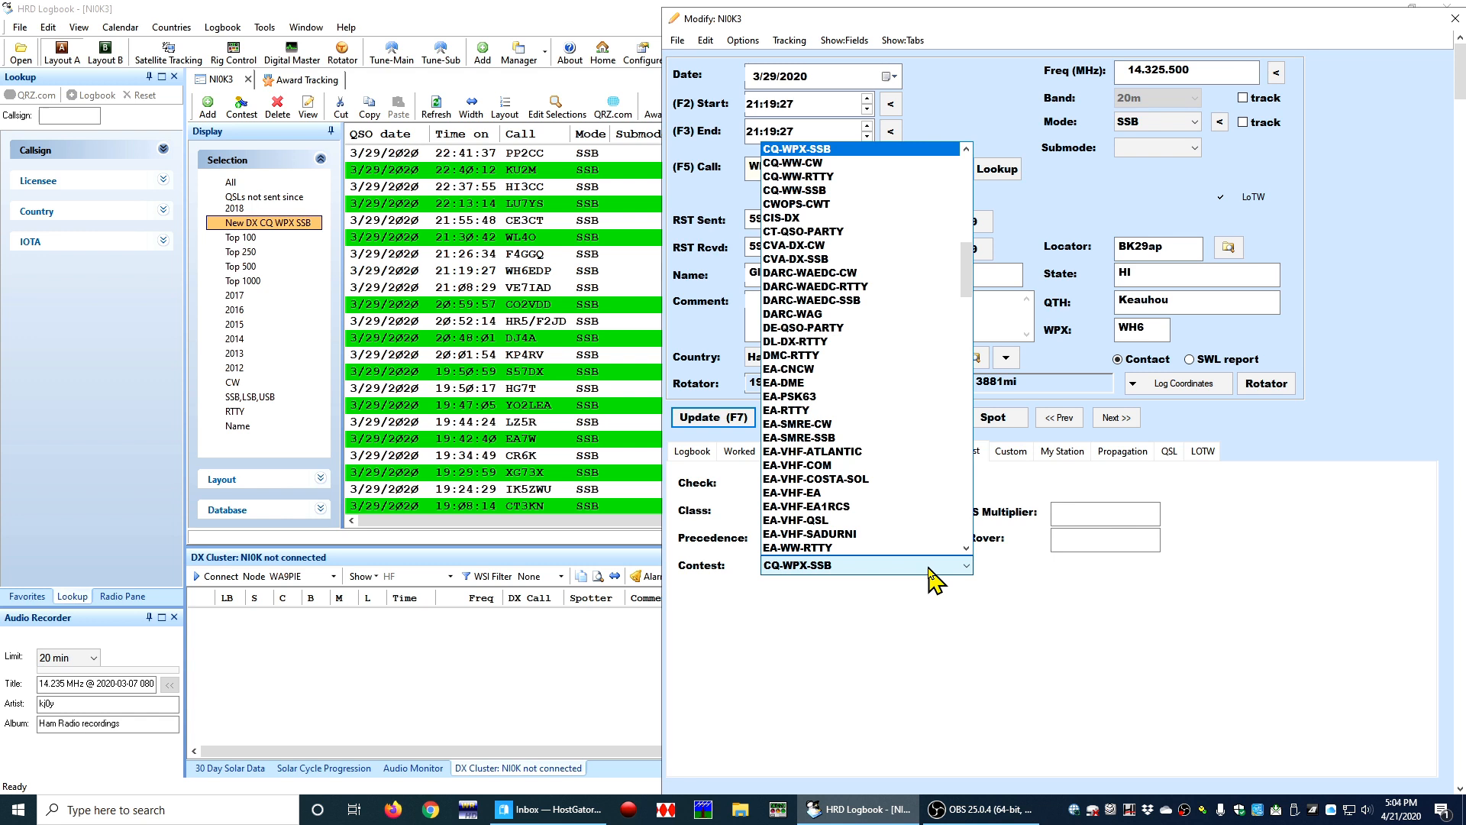
left_click(928, 567)
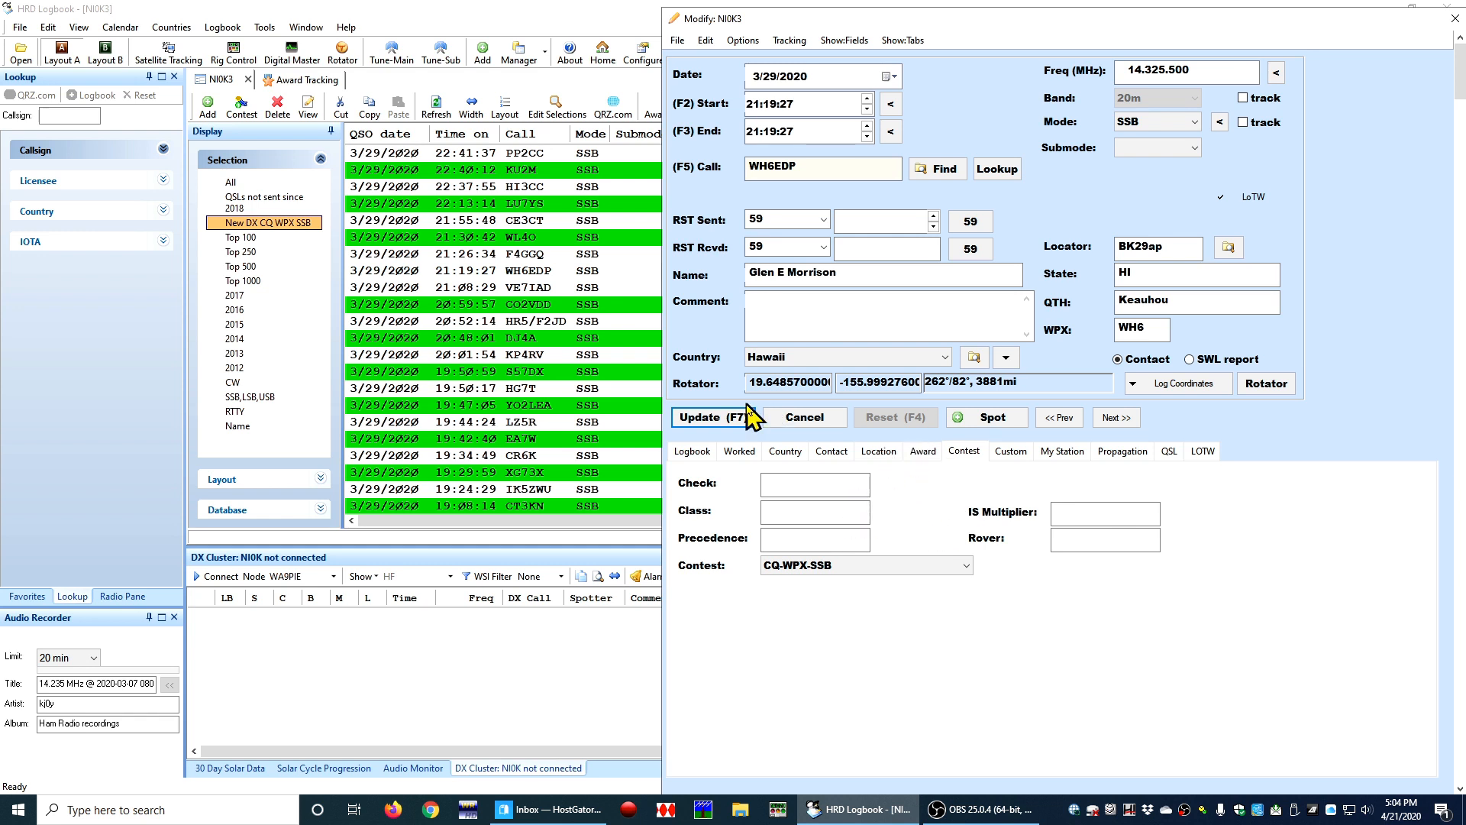
Close the Hawaii contact's record without changes and add the DXCC field to the Default logbook layout.
left_click(794, 420)
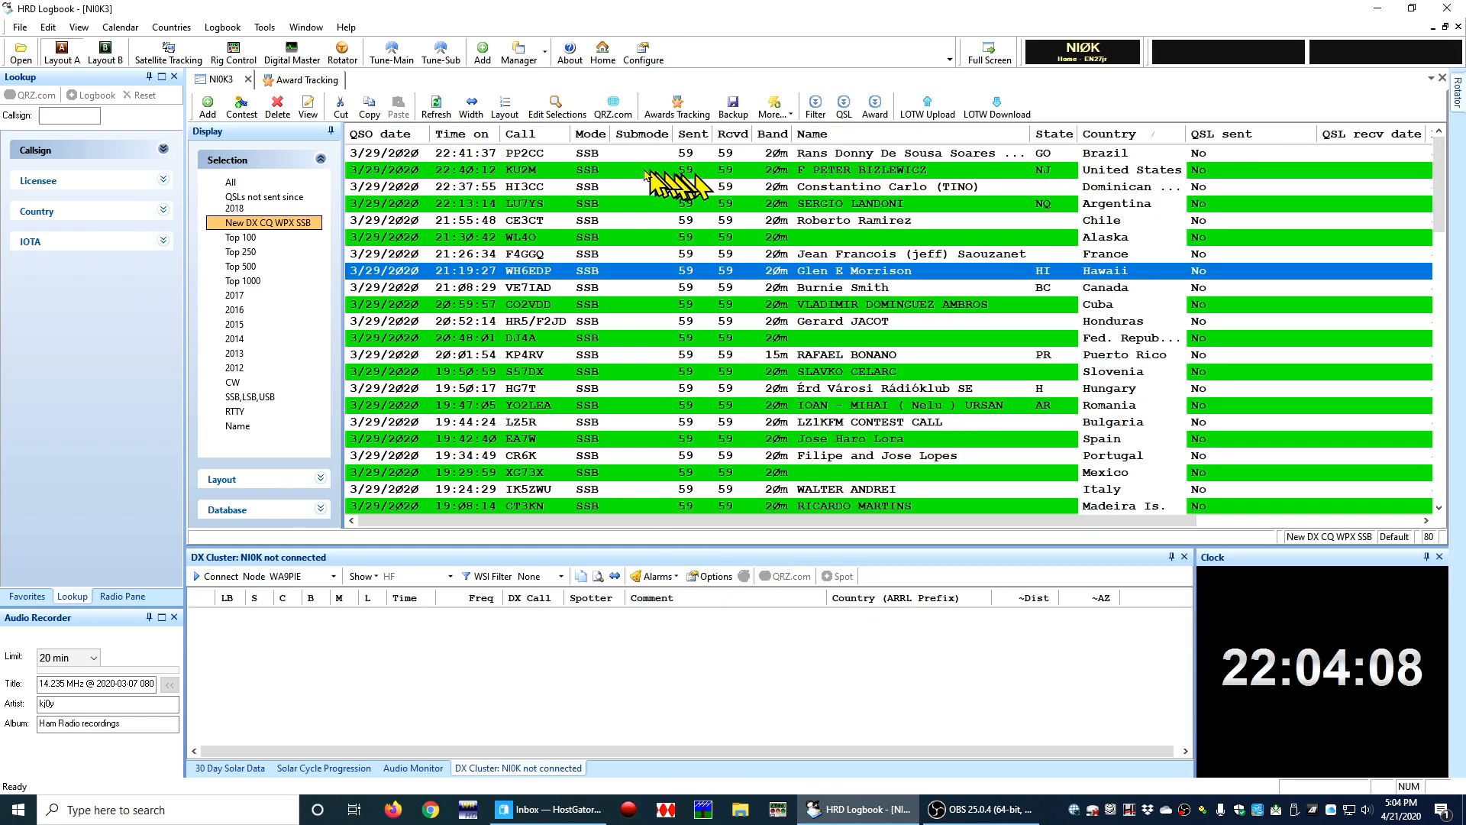
left_click(516, 111)
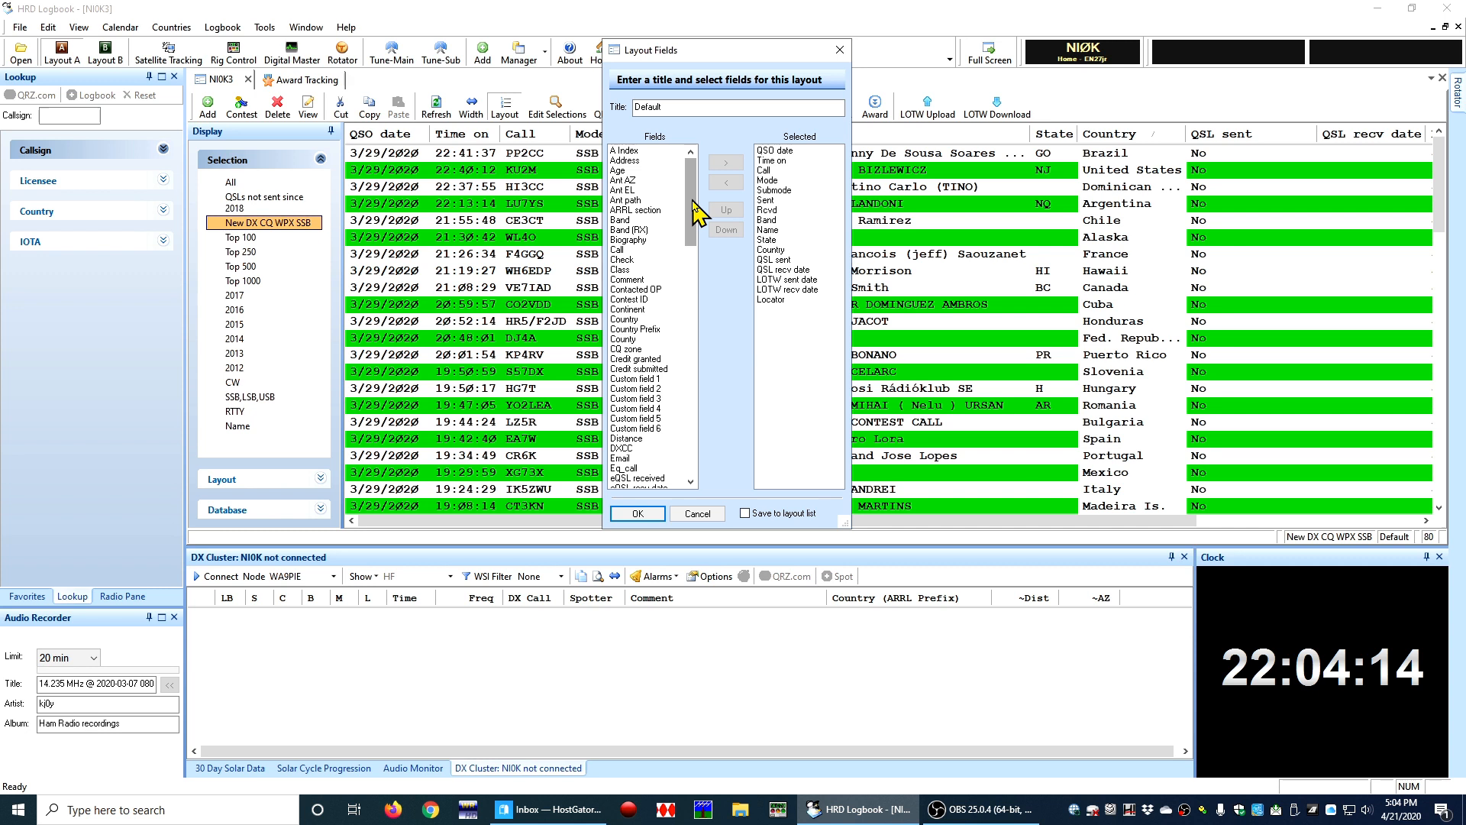
left_click_drag(693, 210, 695, 252)
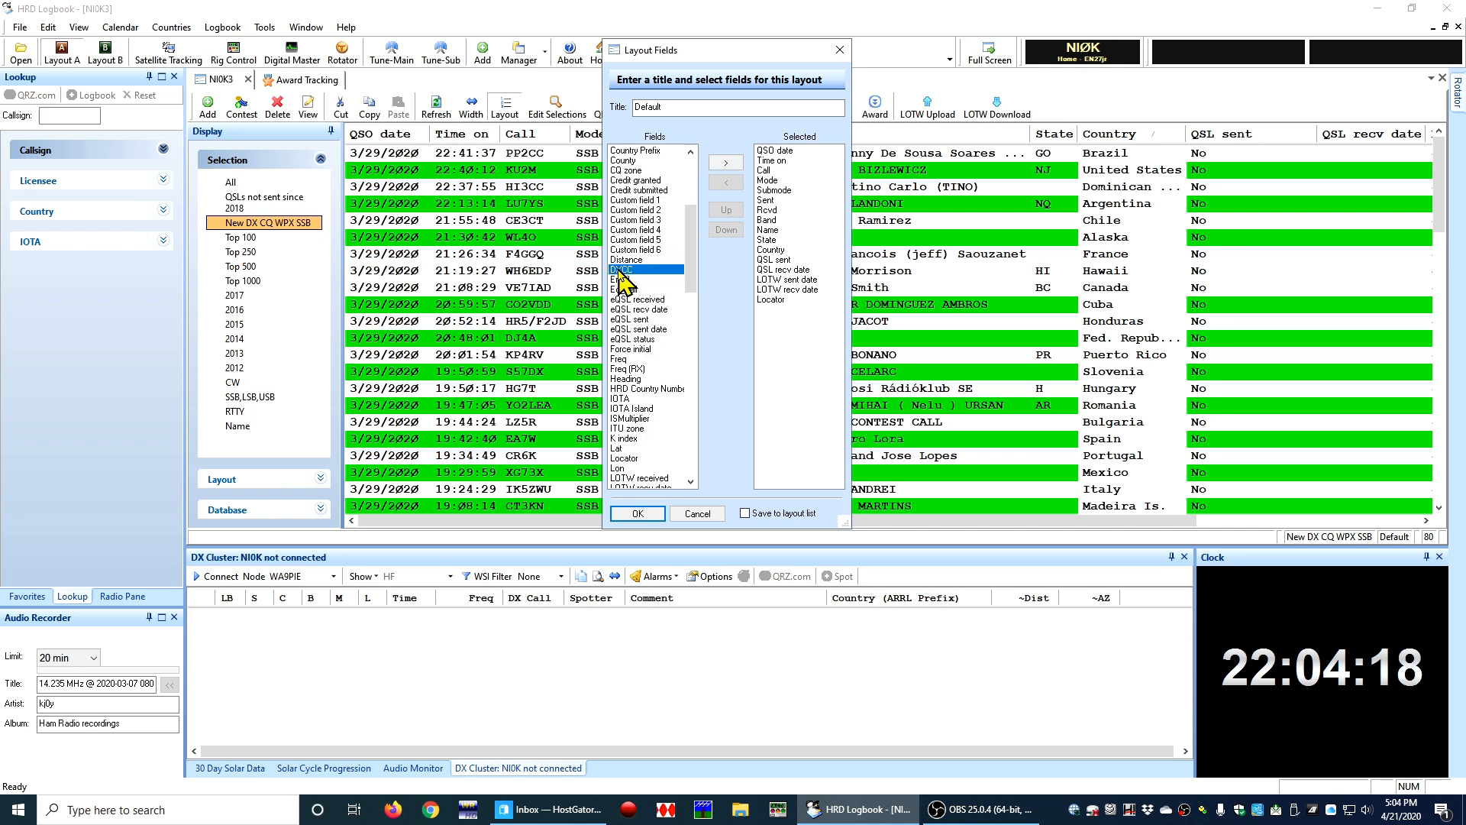
left_click(724, 164)
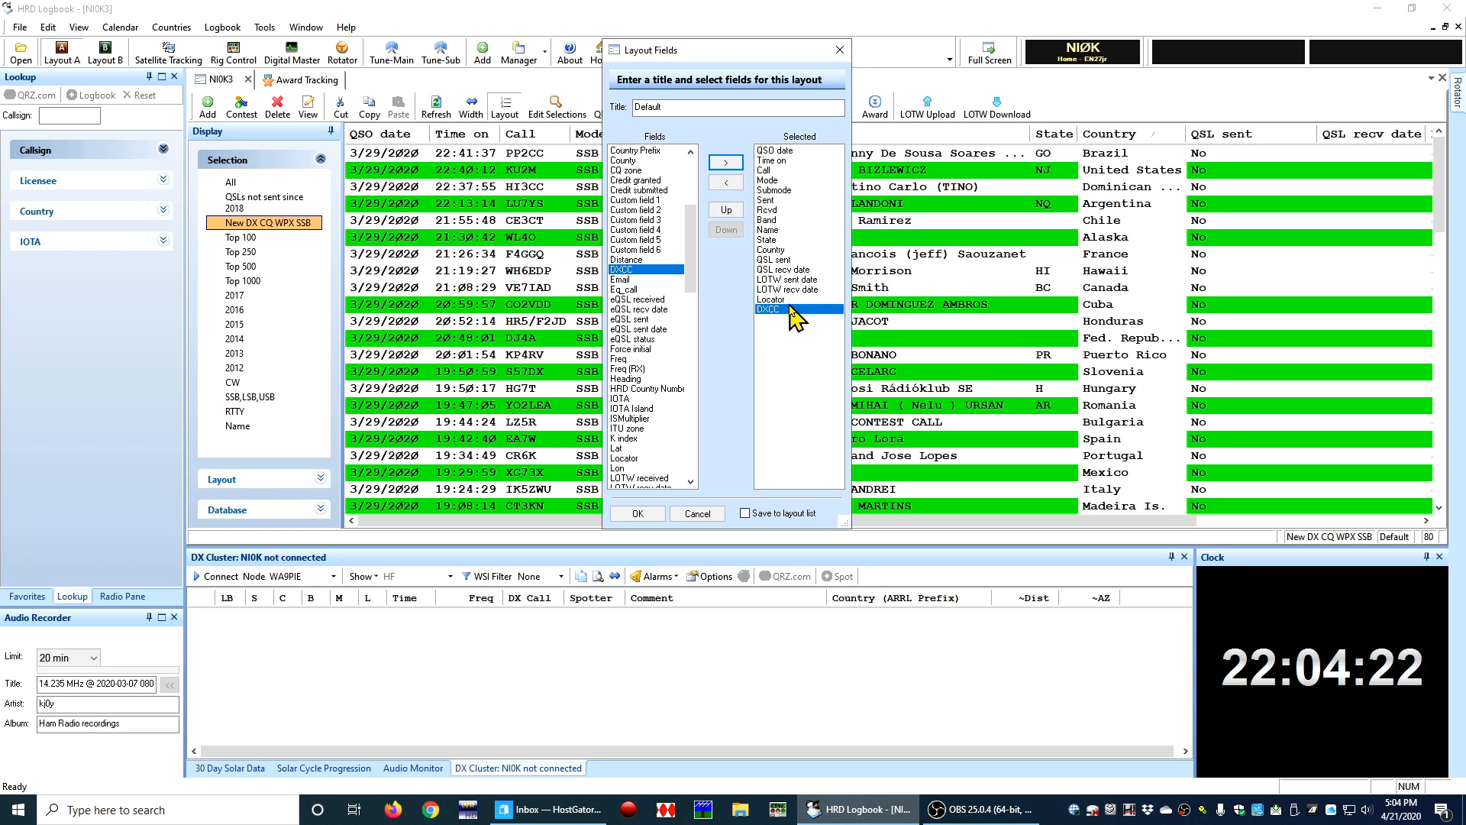
Move the DXCC field above QSO date to make it the layout's first column, and apply the layout.
left_click(726, 210)
left_click(726, 210)
left_click(726, 210)
left_click(726, 210)
left_click(726, 209)
left_click(727, 210)
left_click(726, 210)
left_click(726, 210)
left_click(726, 210)
left_click(726, 210)
left_click(726, 210)
left_click(726, 210)
left_click(726, 210)
left_click(726, 210)
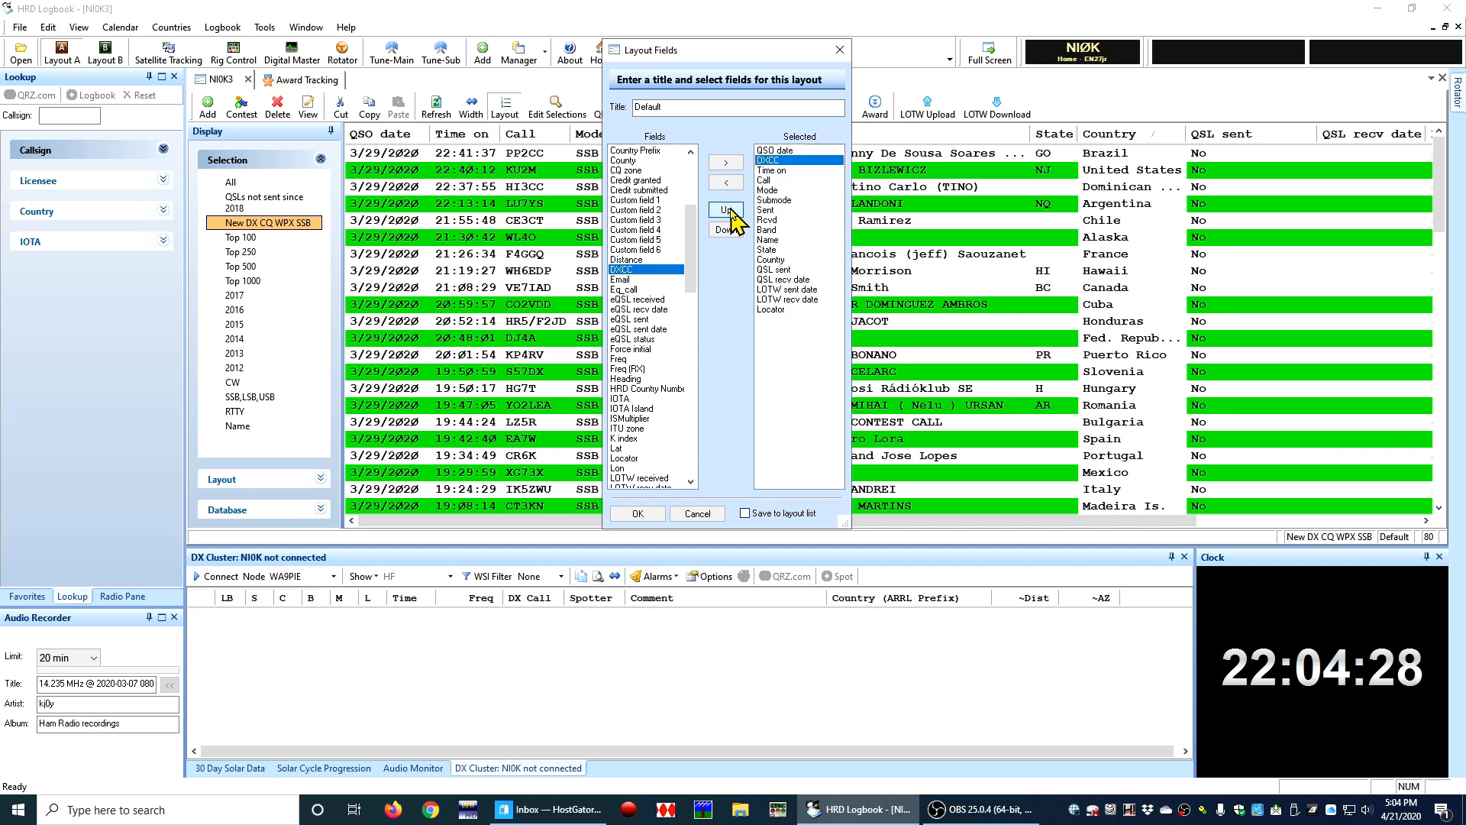
left_click(726, 210)
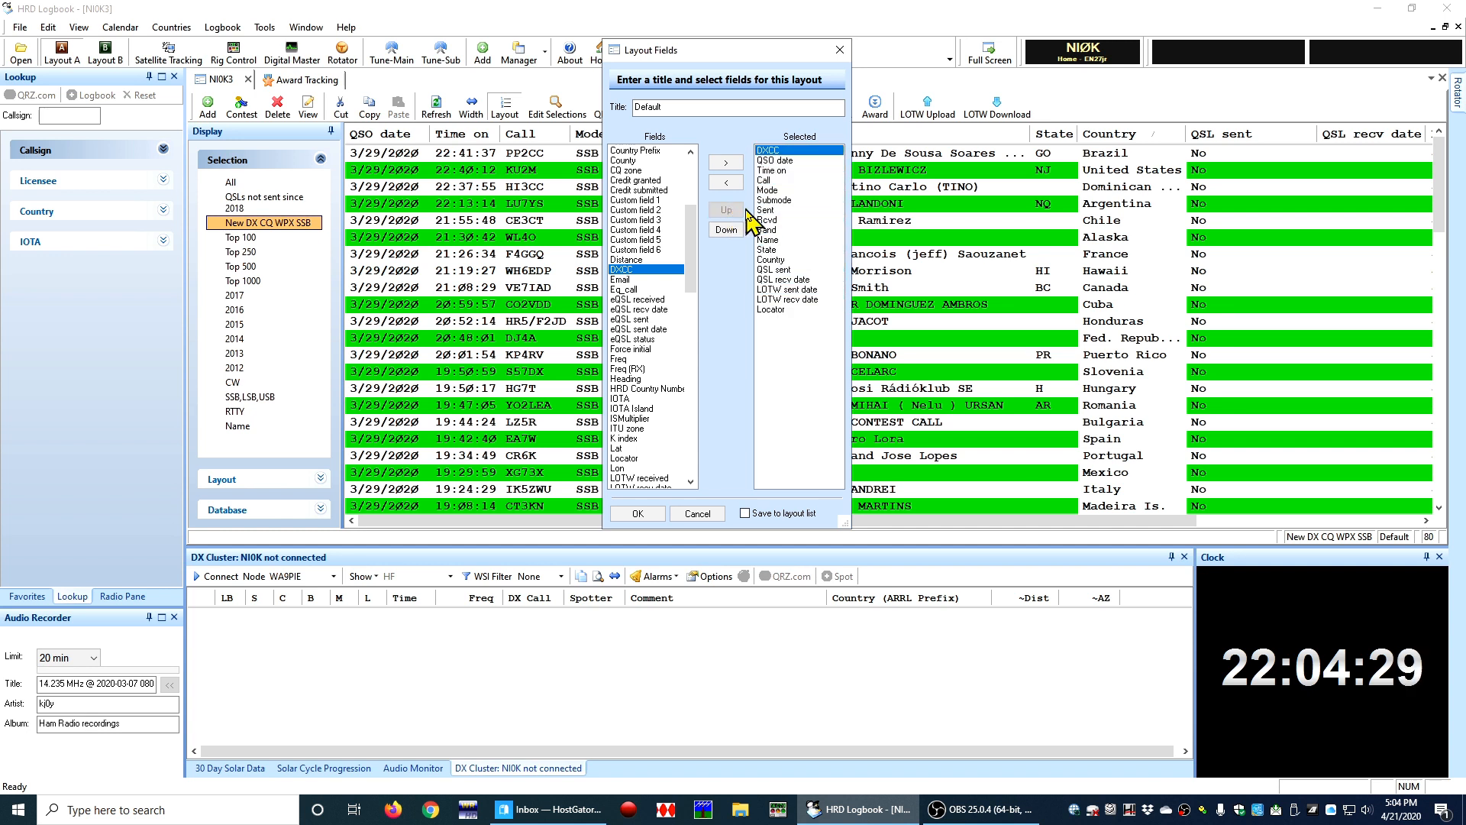
left_click(640, 514)
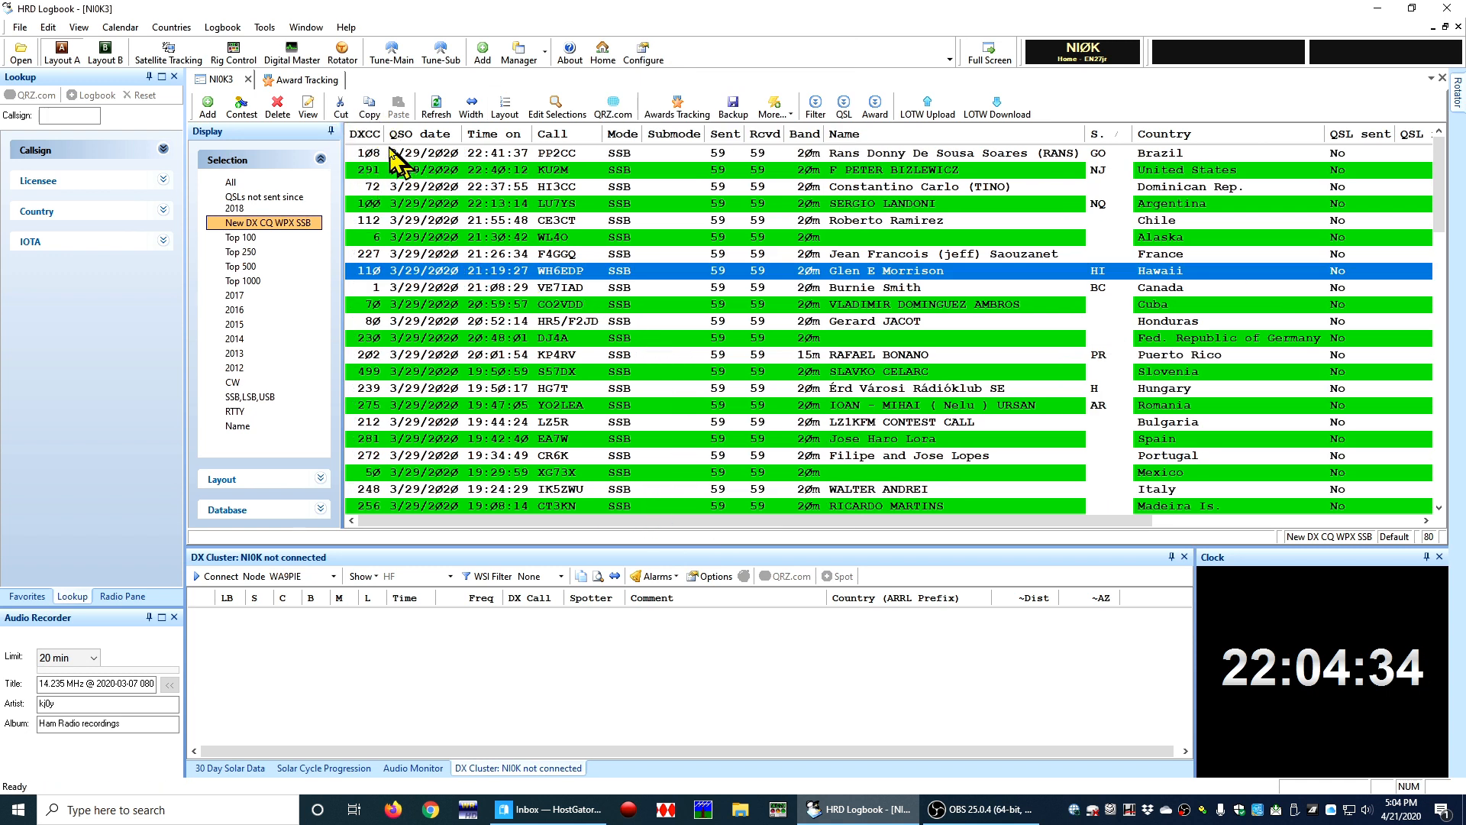
Sort the New DX CQ WPX SSB contacts by DXCC number in ascending order and look through the list to its end.
left_click(410, 291)
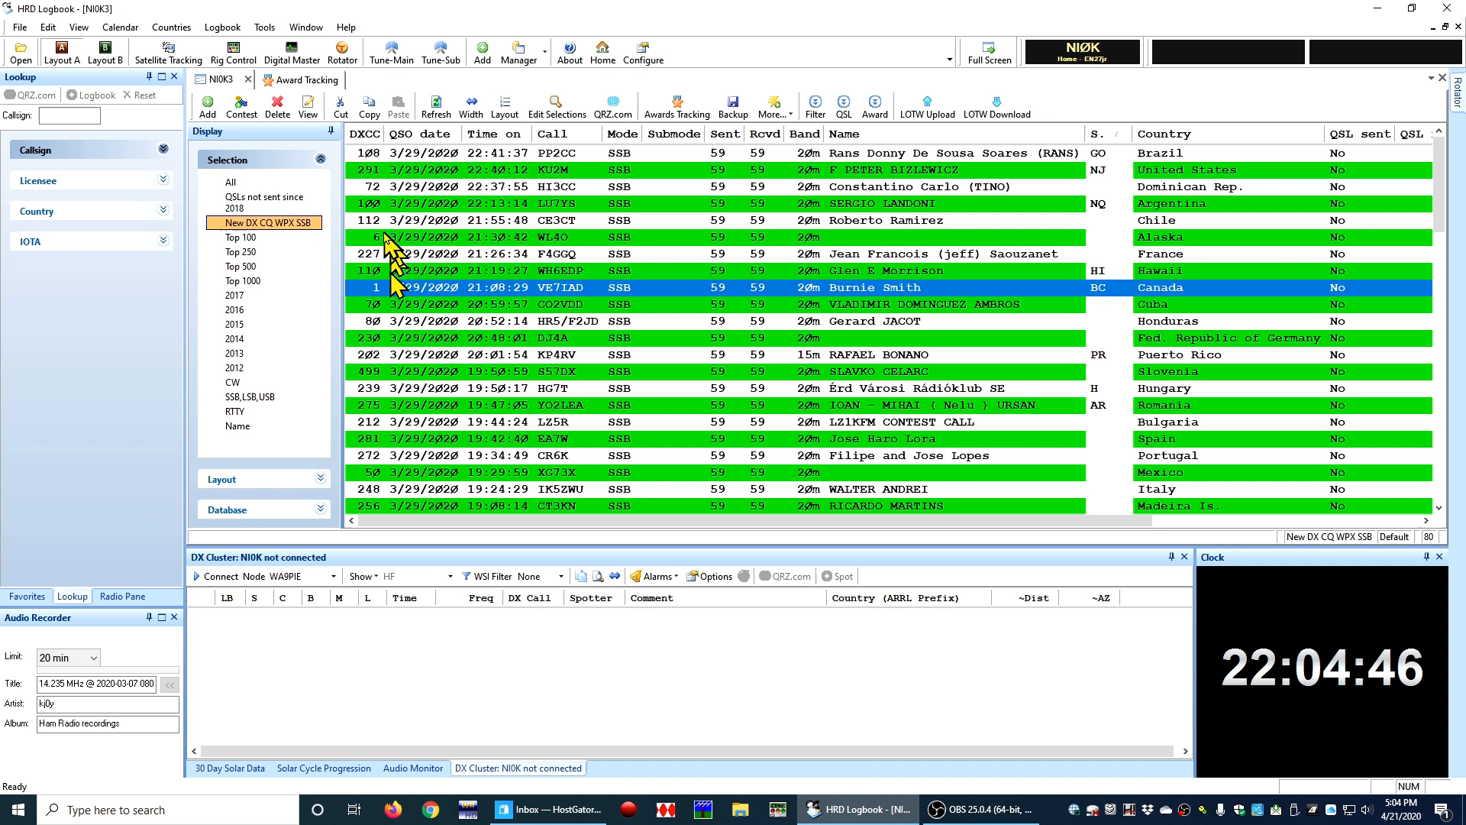
left_click(367, 134)
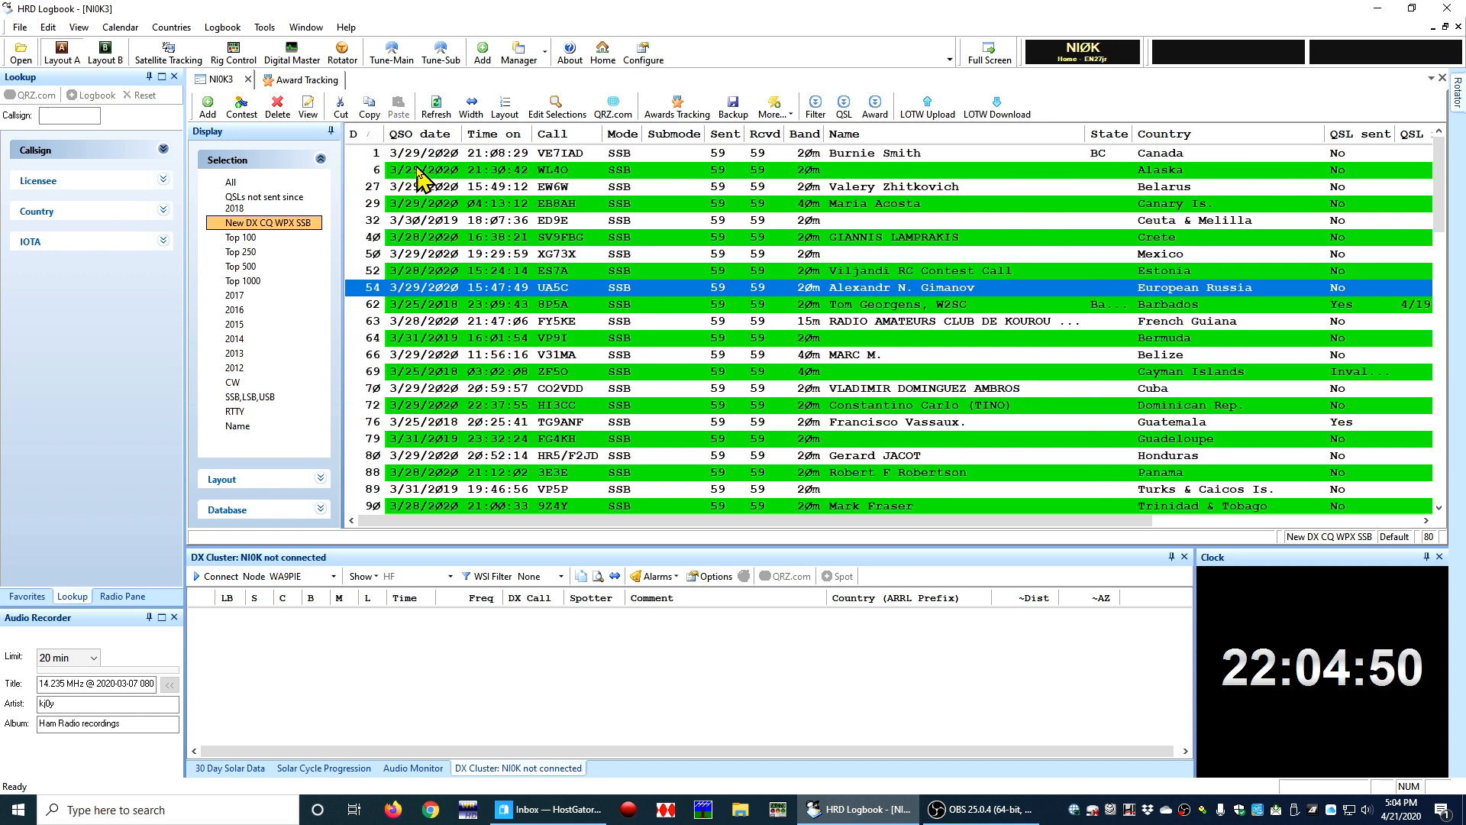
left_click(420, 169)
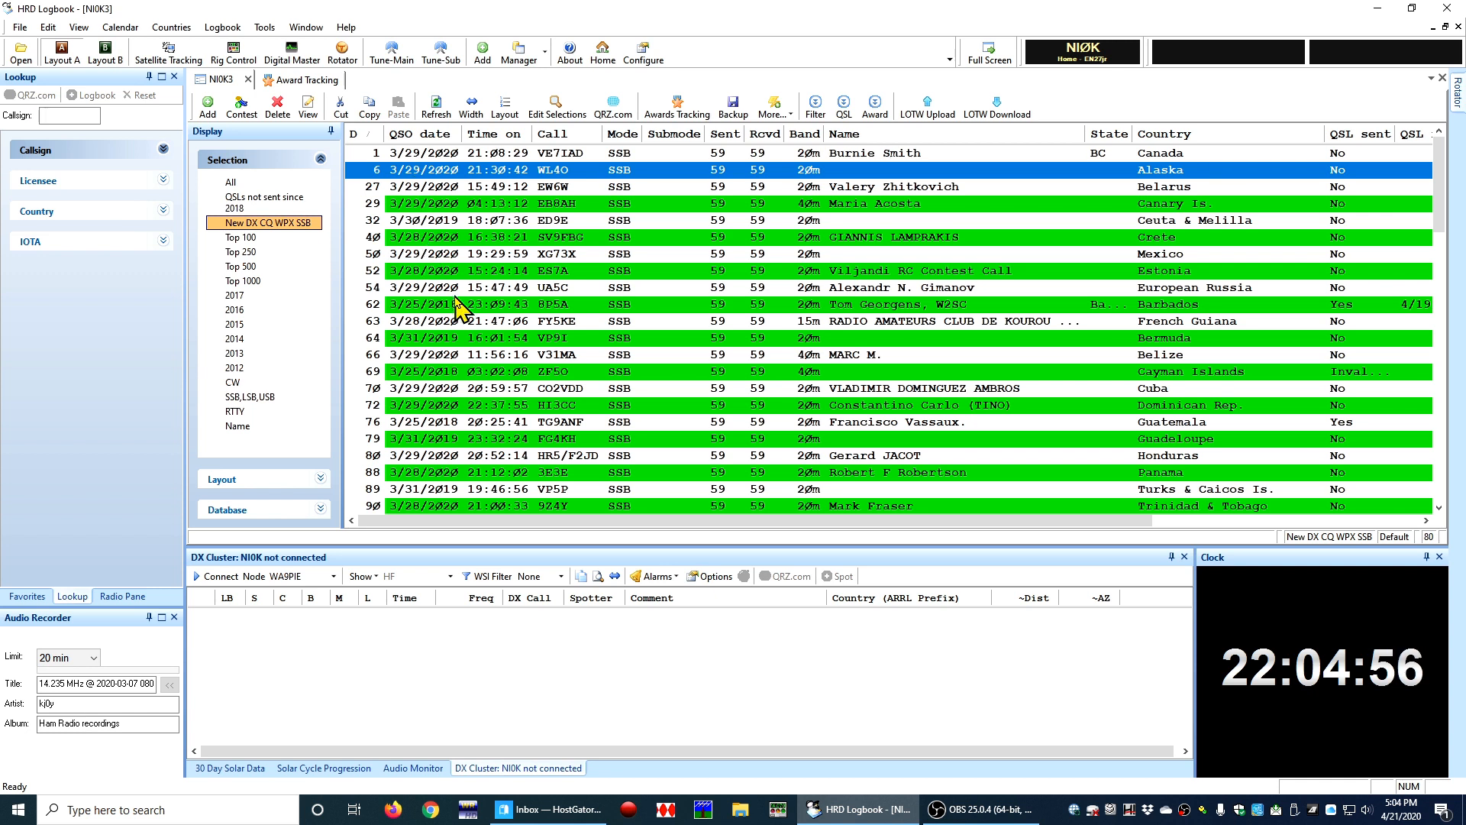
scroll(454, 302, "down", 6)
scroll(458, 294, "down", 12)
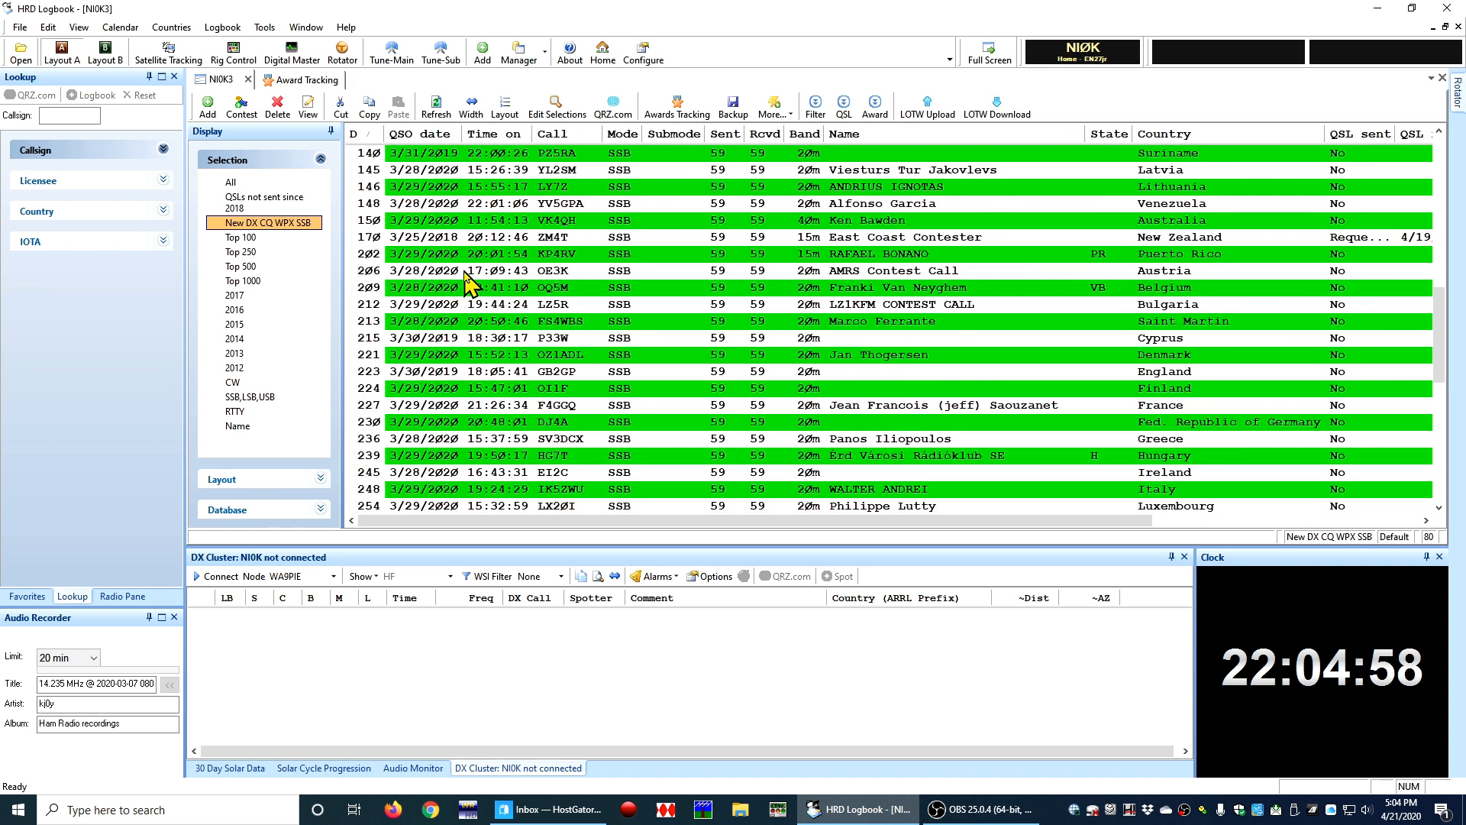
scroll(475, 280, "down", 1)
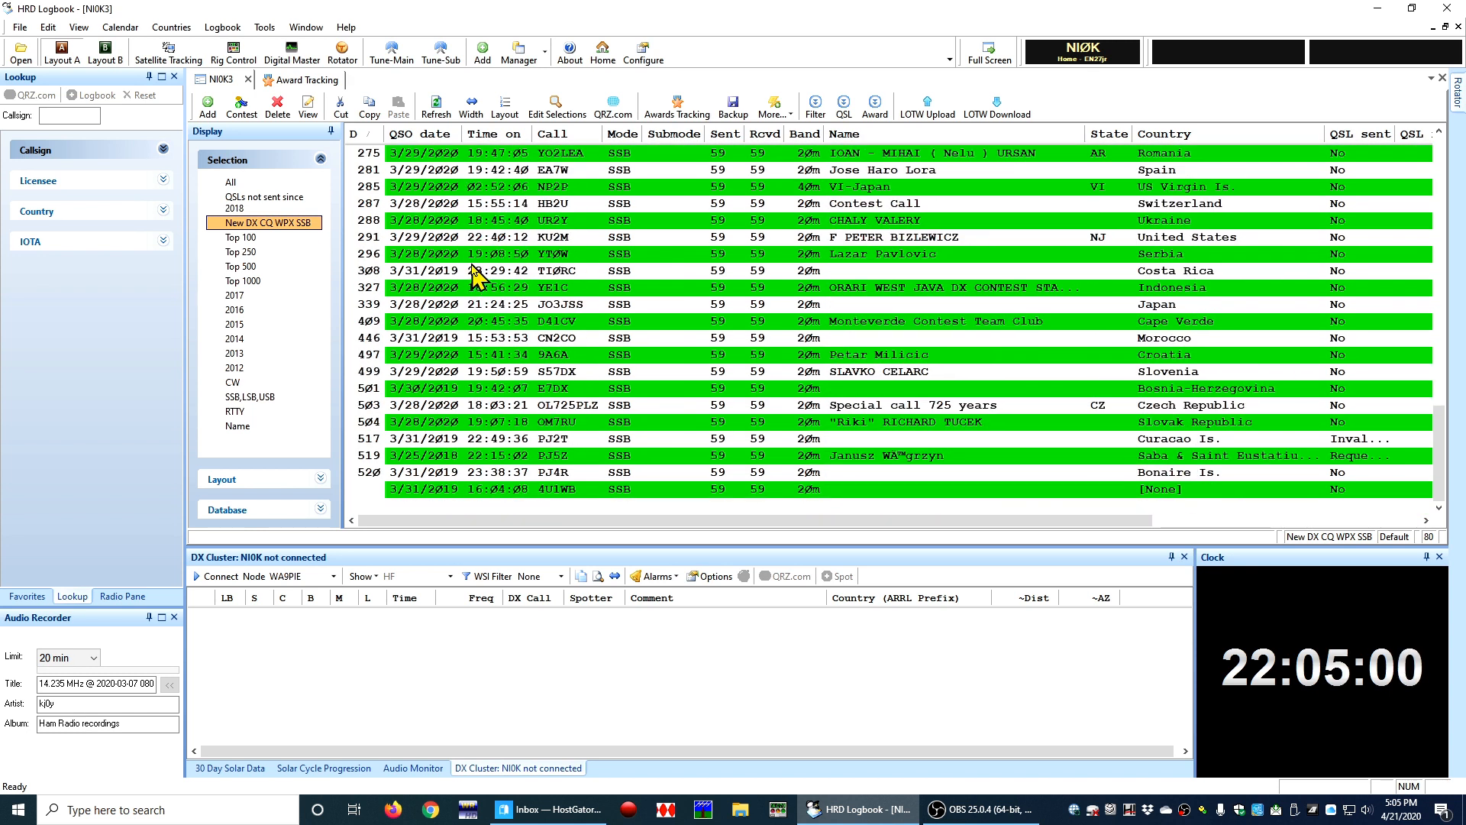
Check the country details of the 3/31/2019 contact without a DXCC number, close its record without changes, and return to the list's start.
left_click(478, 495)
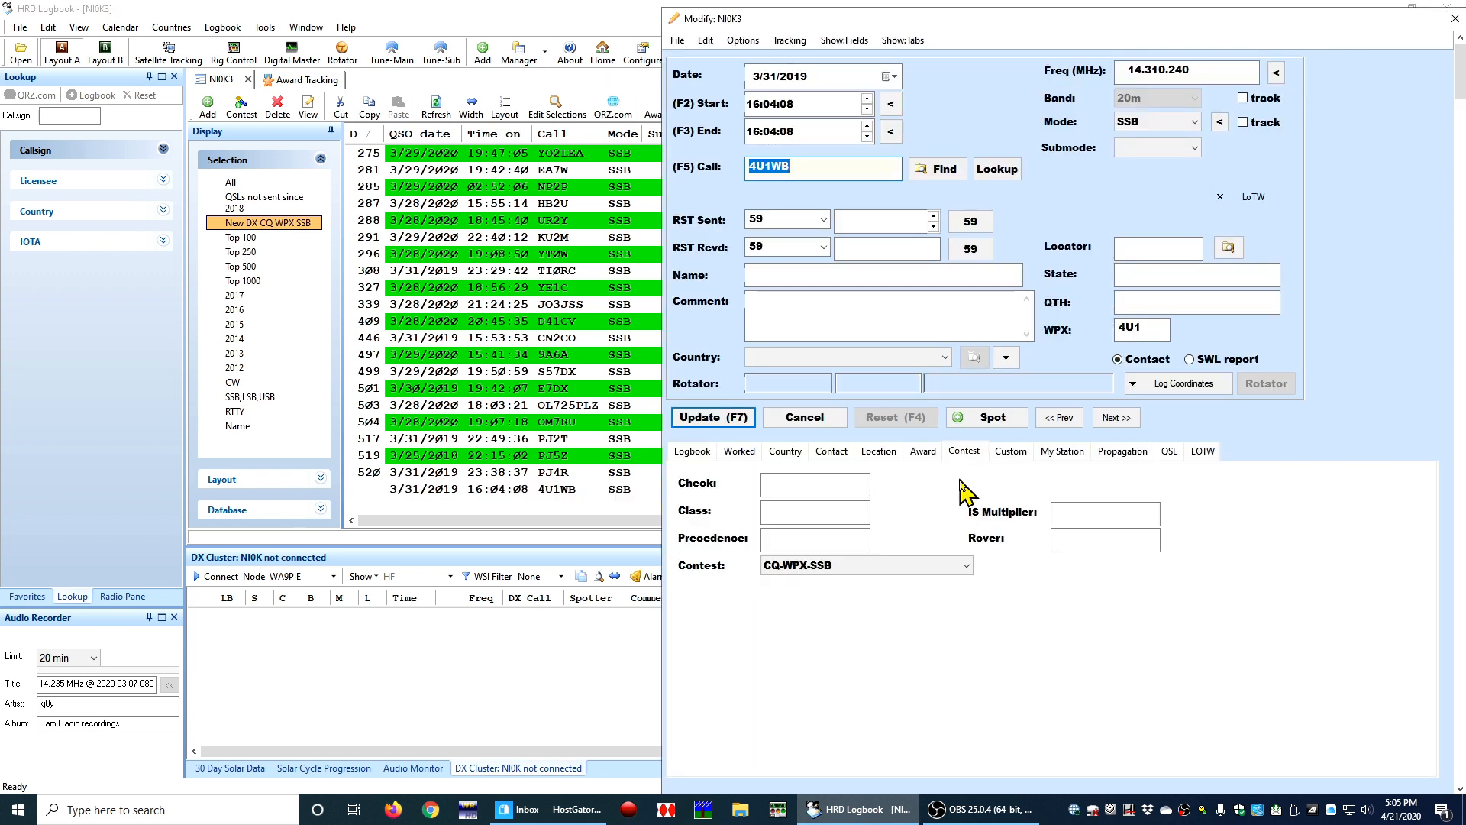
left_click(785, 451)
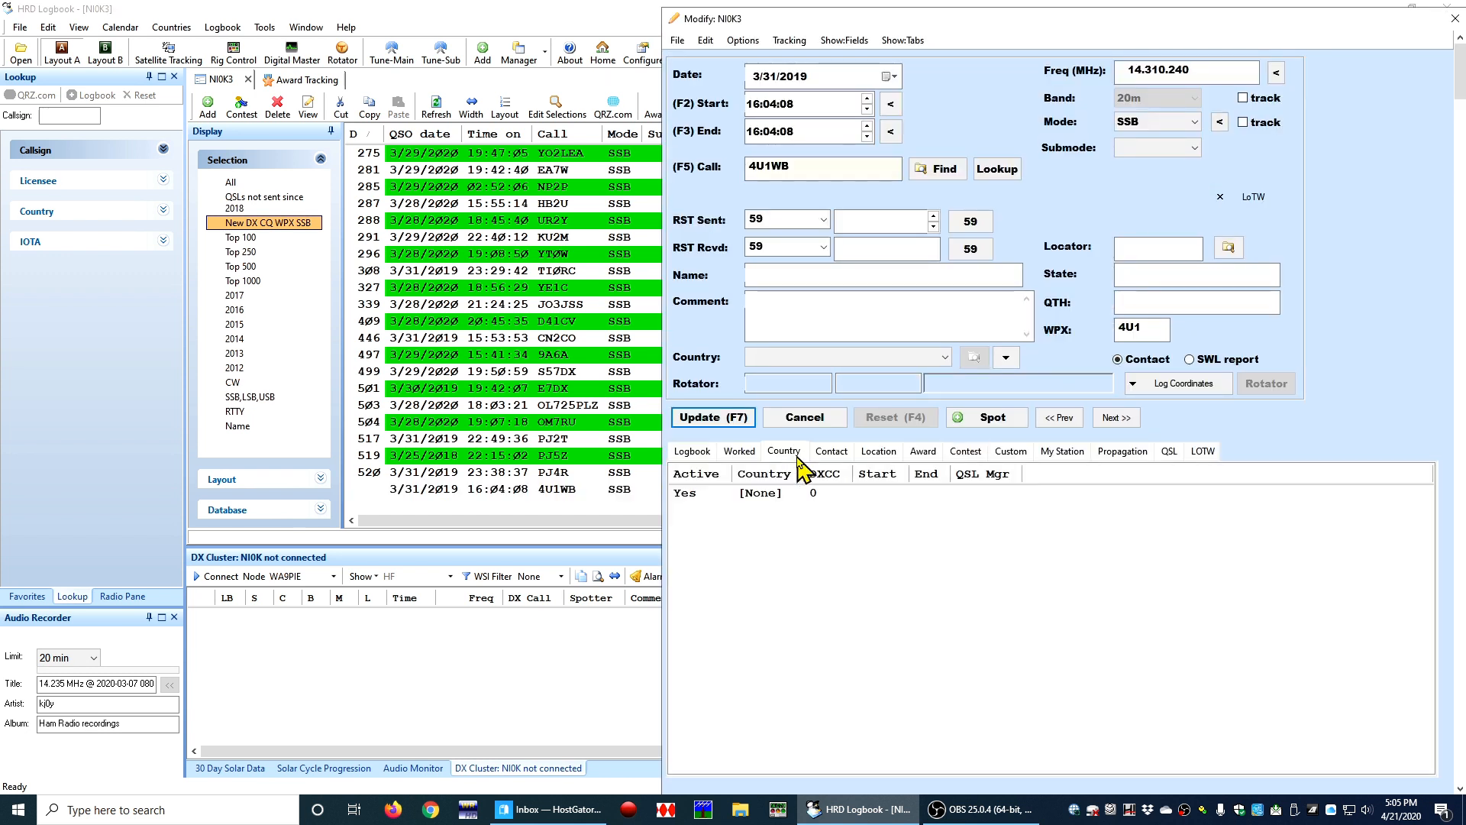
left_click(779, 494)
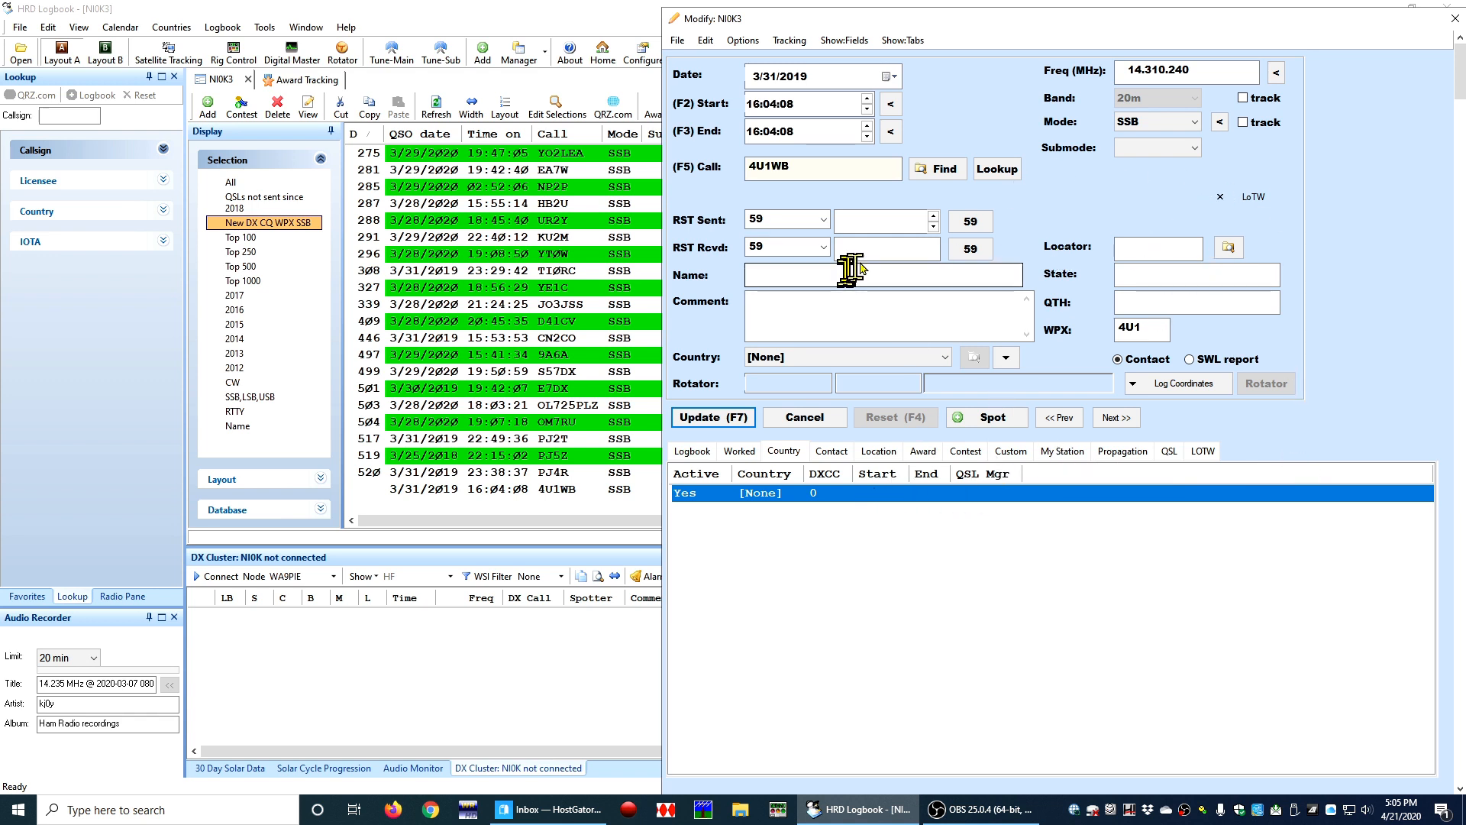
left_click(823, 421)
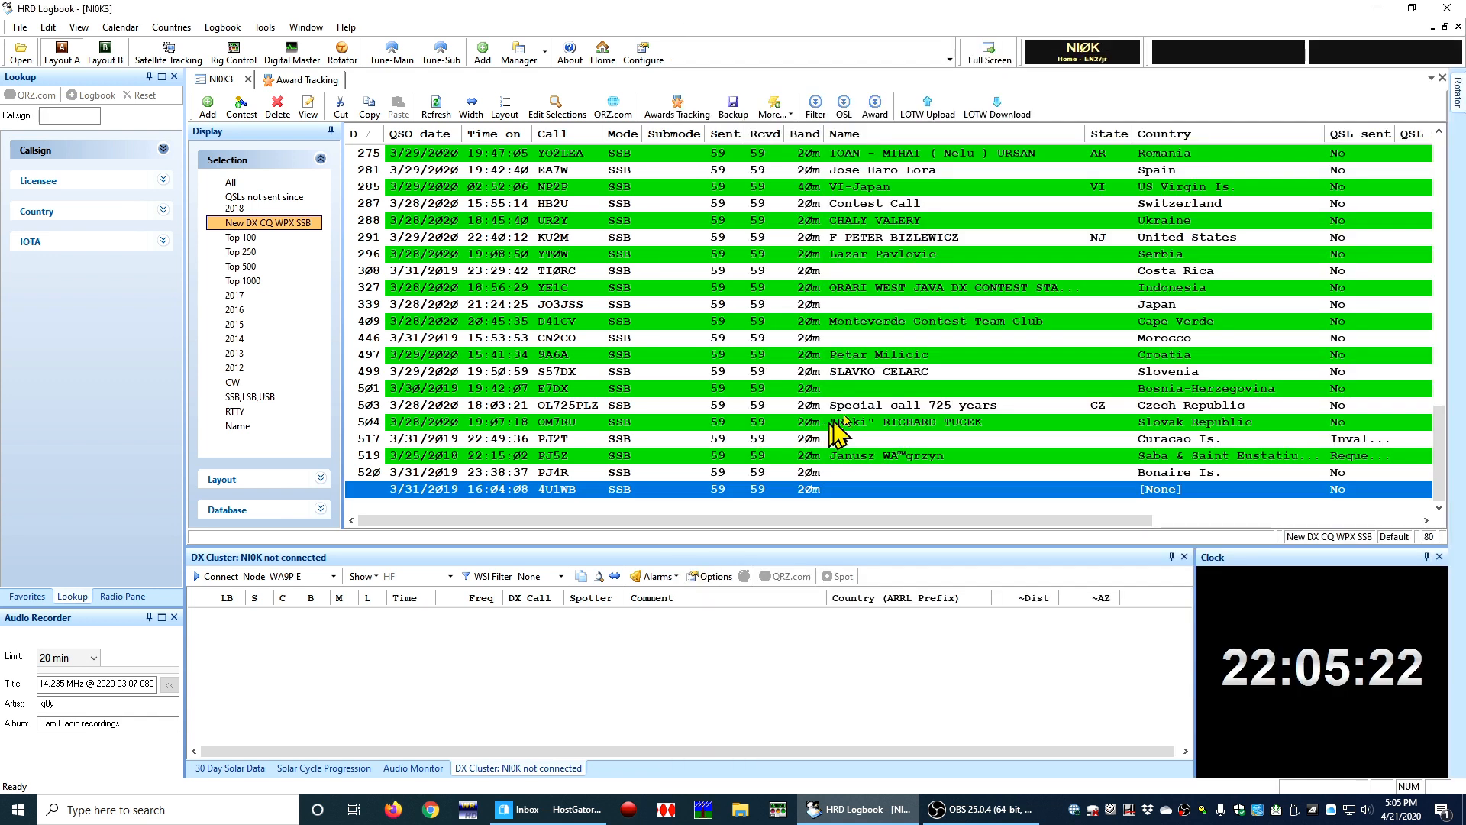
scroll(764, 294, "up", 20)
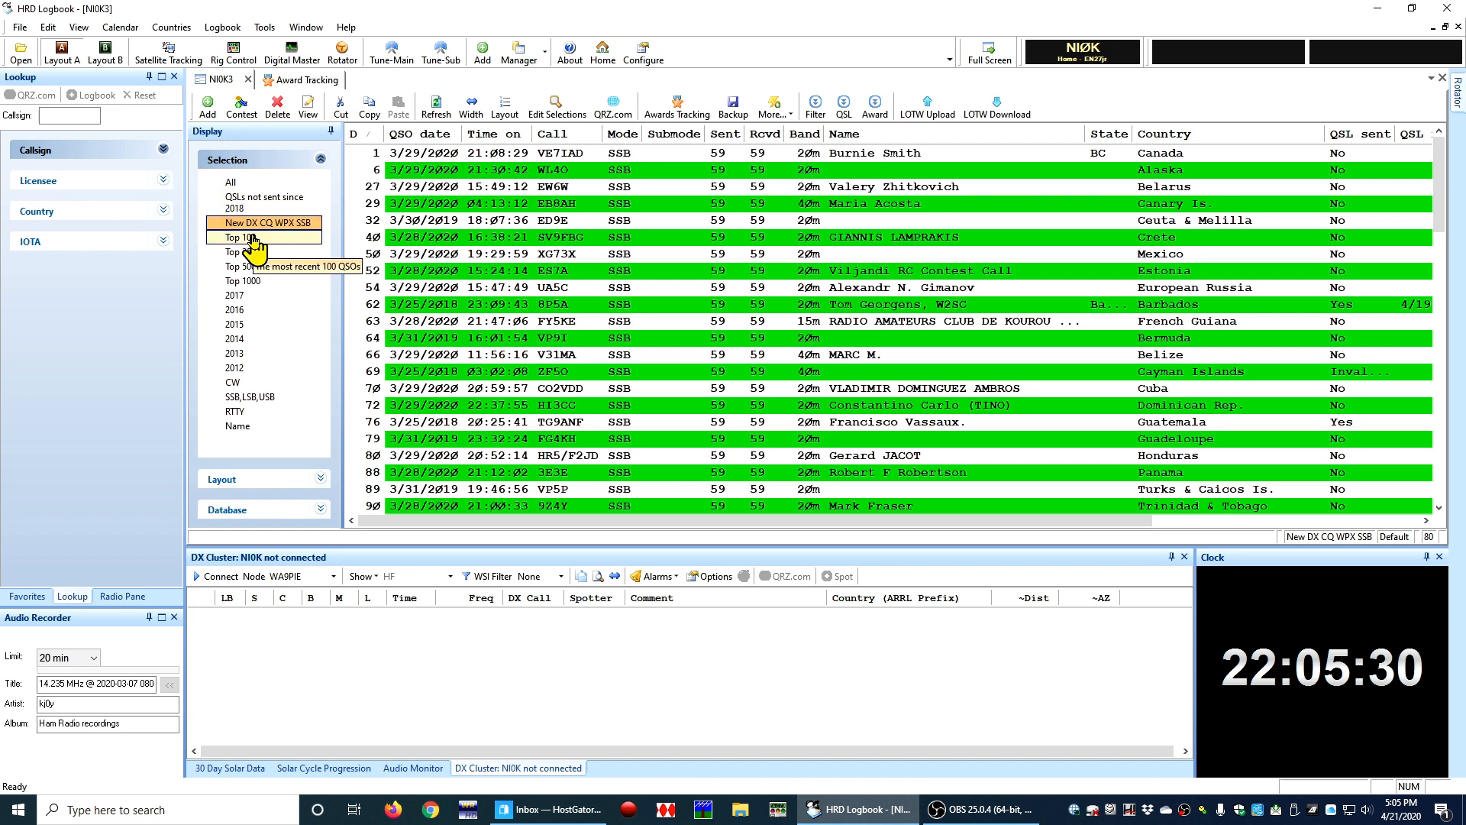
Examine the field conditions of the 2012 logbook selection and leave the selection editor without changes.
double_click(254, 240)
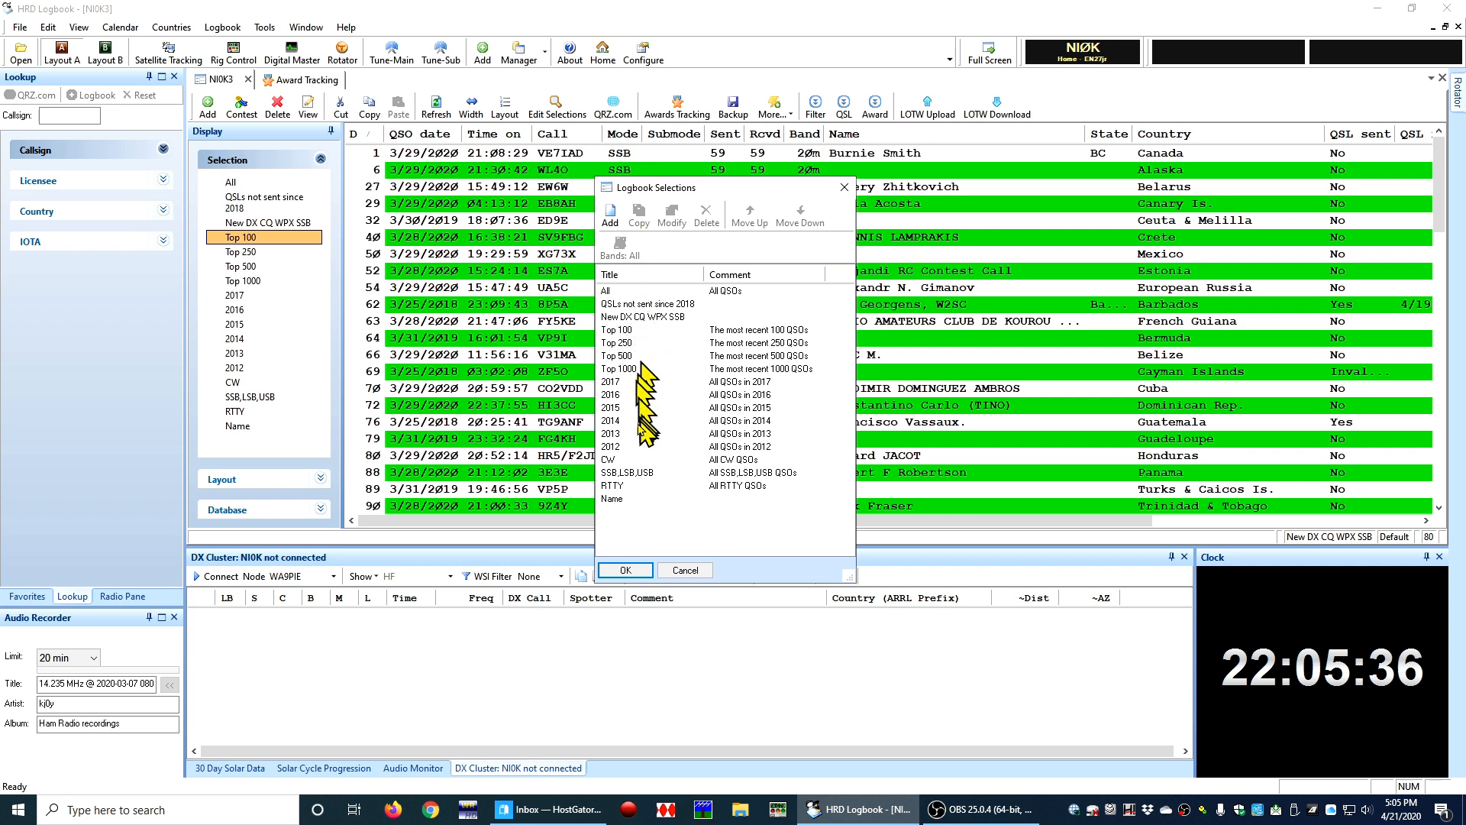
left_click(618, 449)
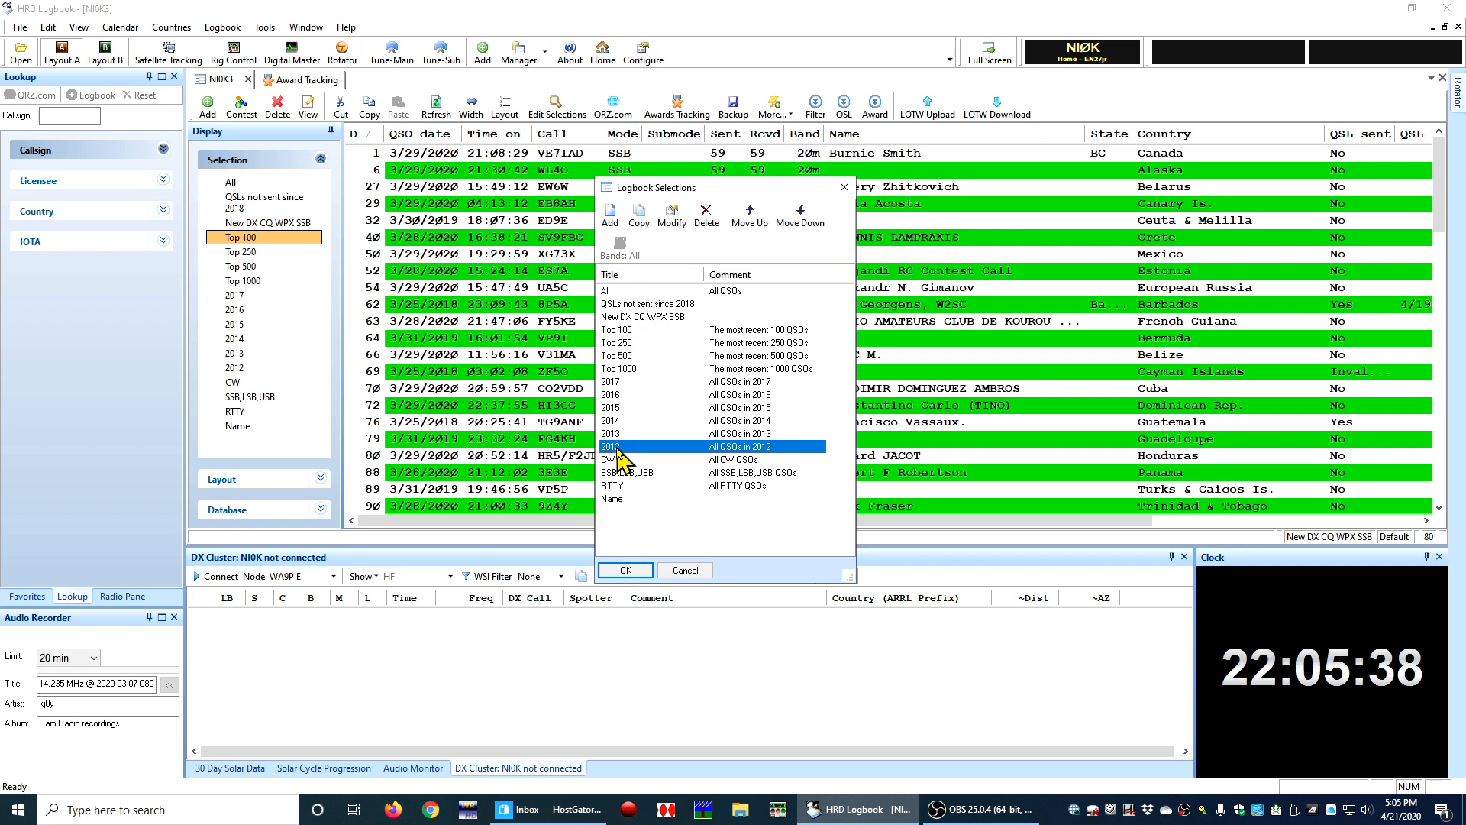
left_click(671, 218)
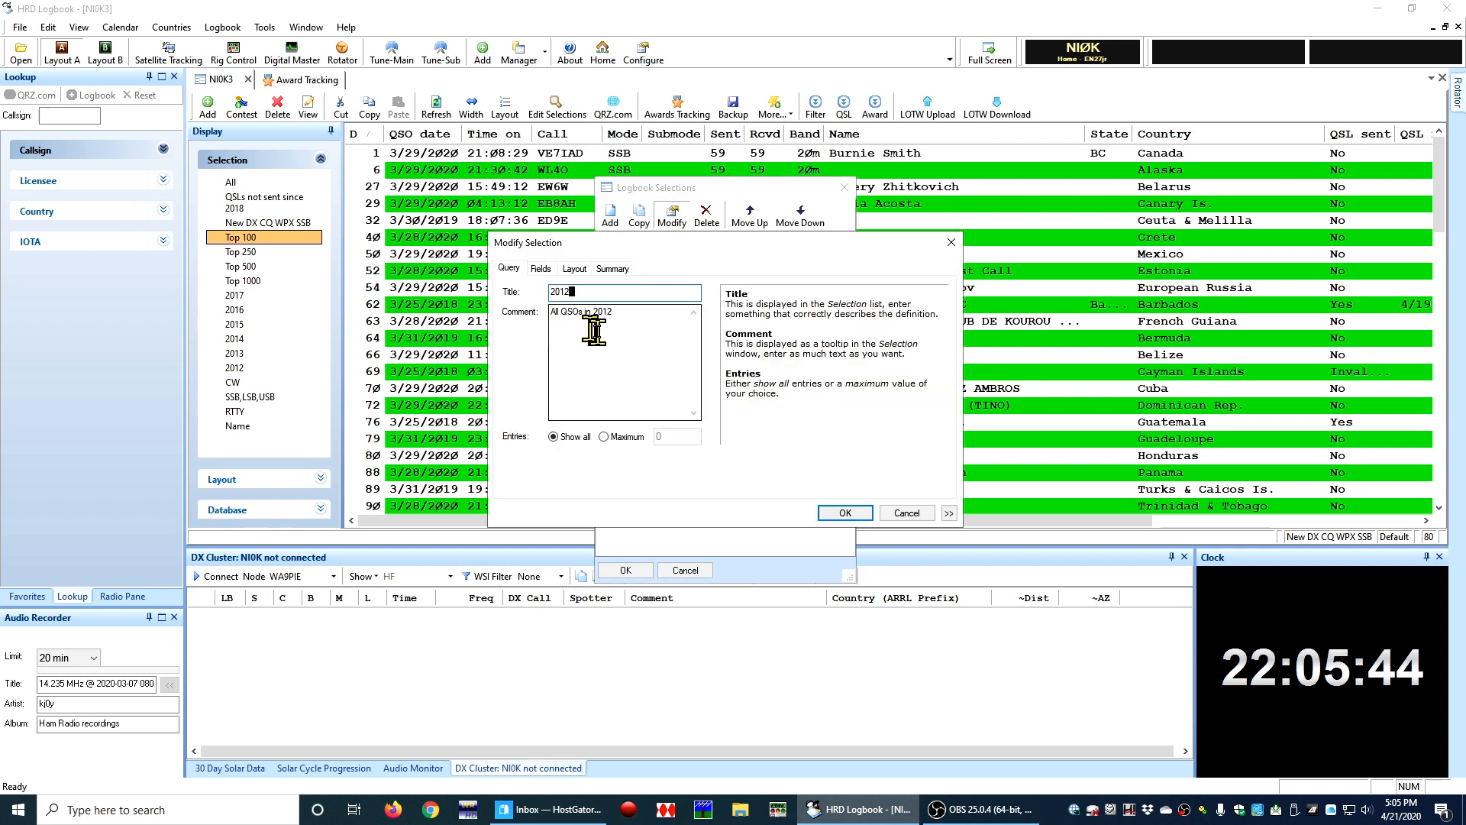
left_click(538, 269)
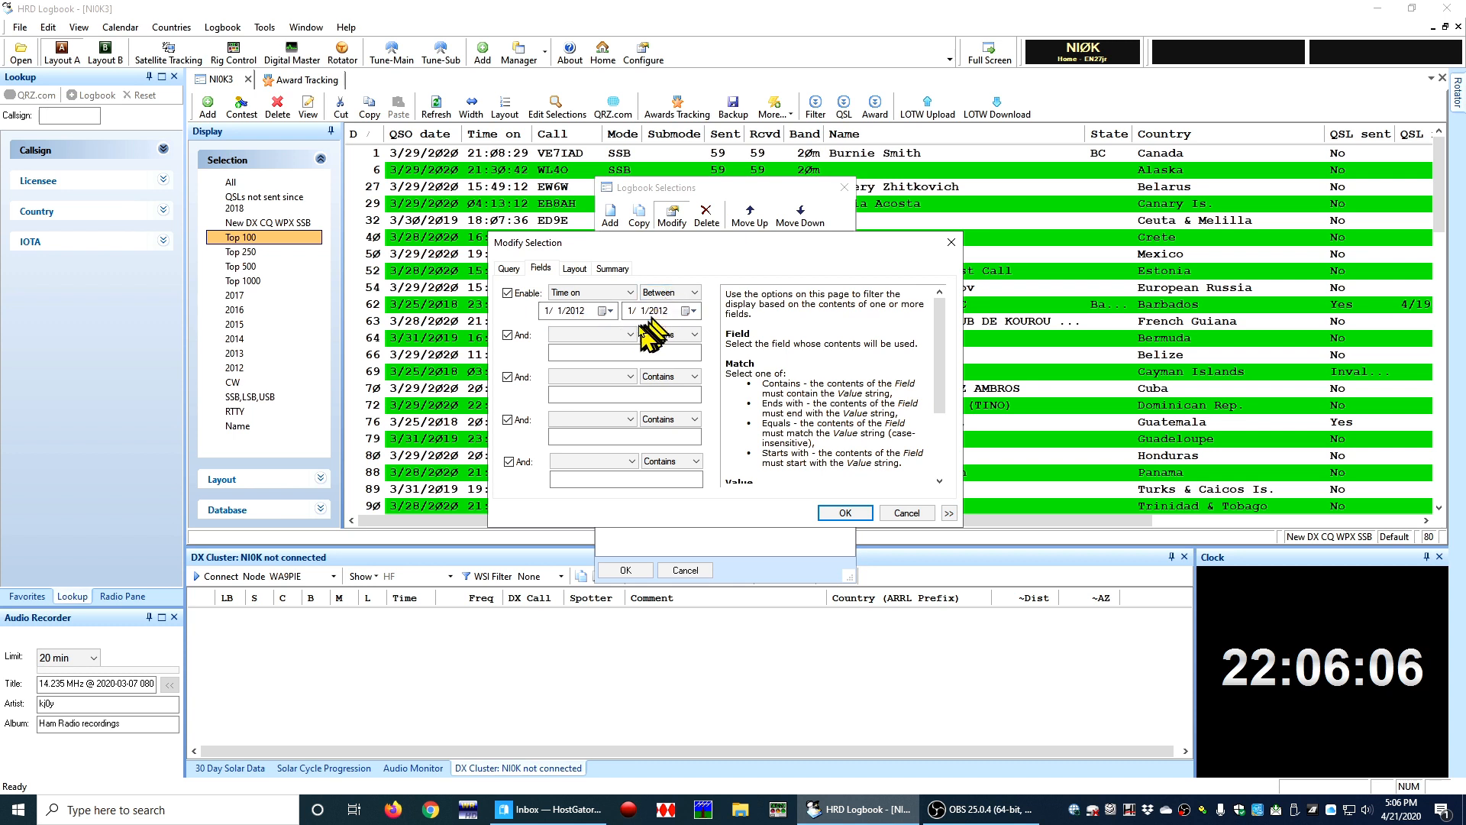
left_click(916, 513)
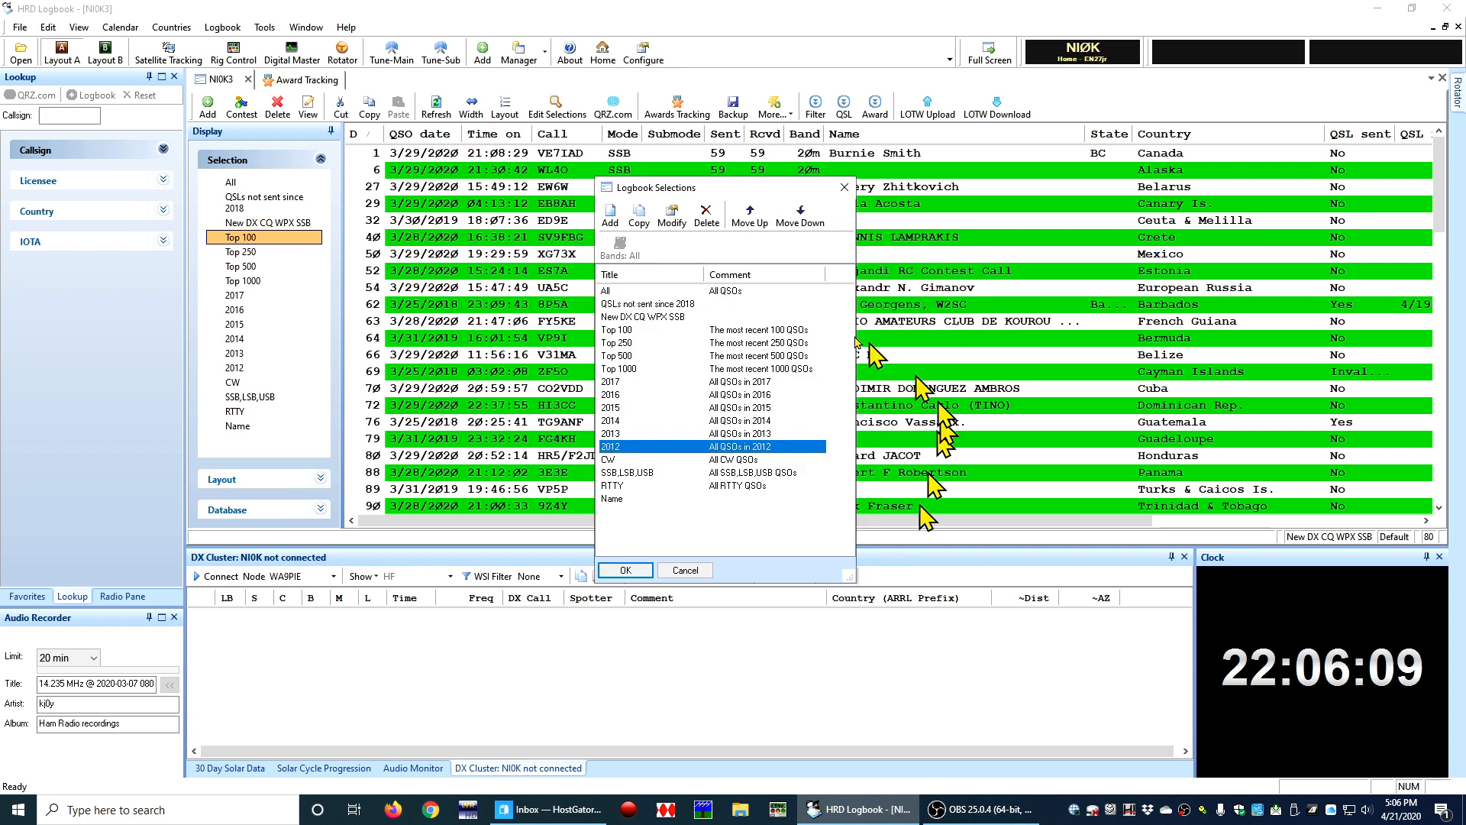
left_click(685, 570)
Show all contacts, and switch the logbook to the 2012 selection.
left_click(254, 180)
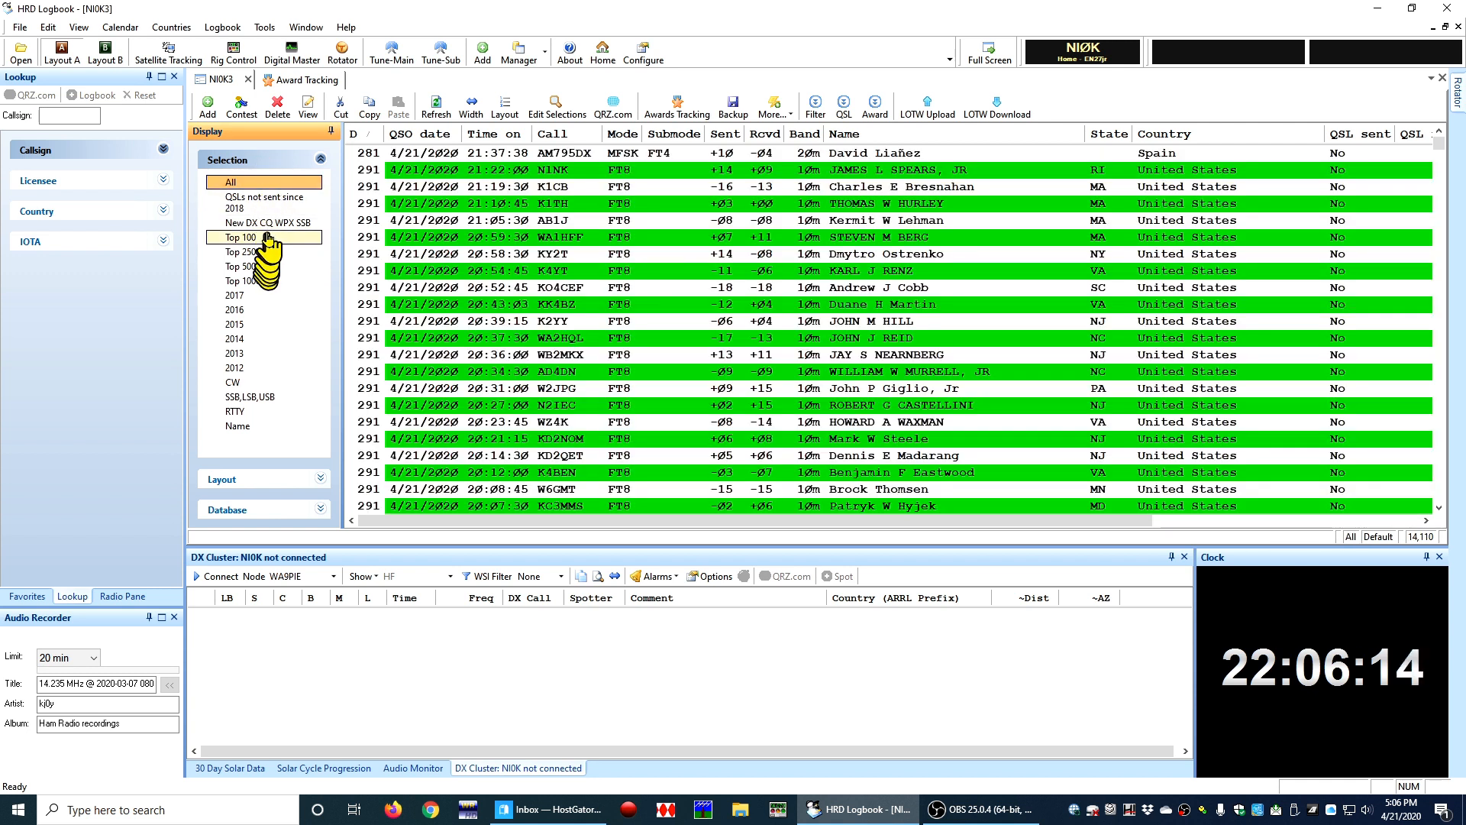
left_click(259, 368)
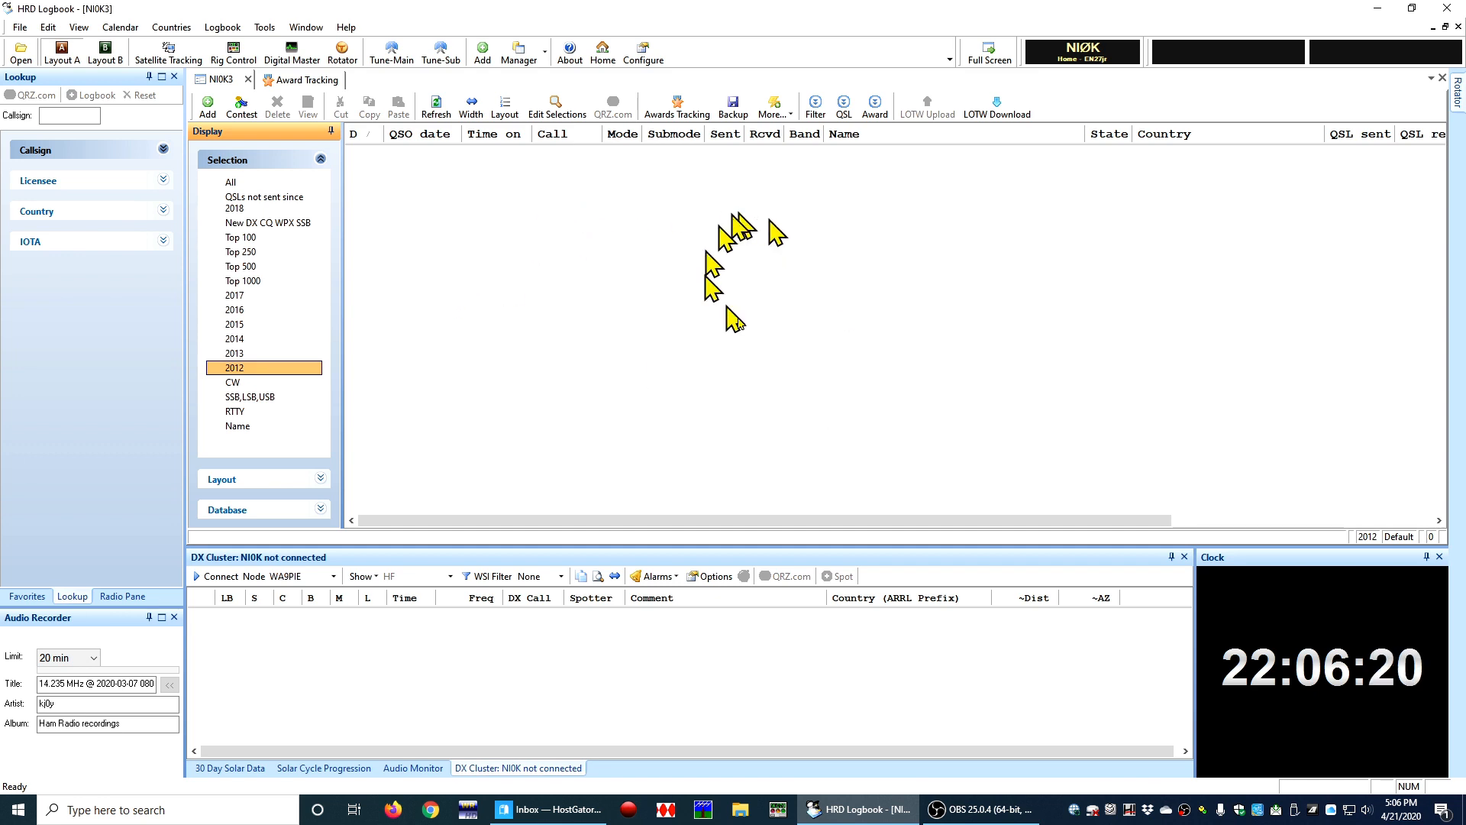
Modify the 2012 selection so its Time on condition covers dates between 1/1/2012 and 12/31/2012.
double_click(273, 370)
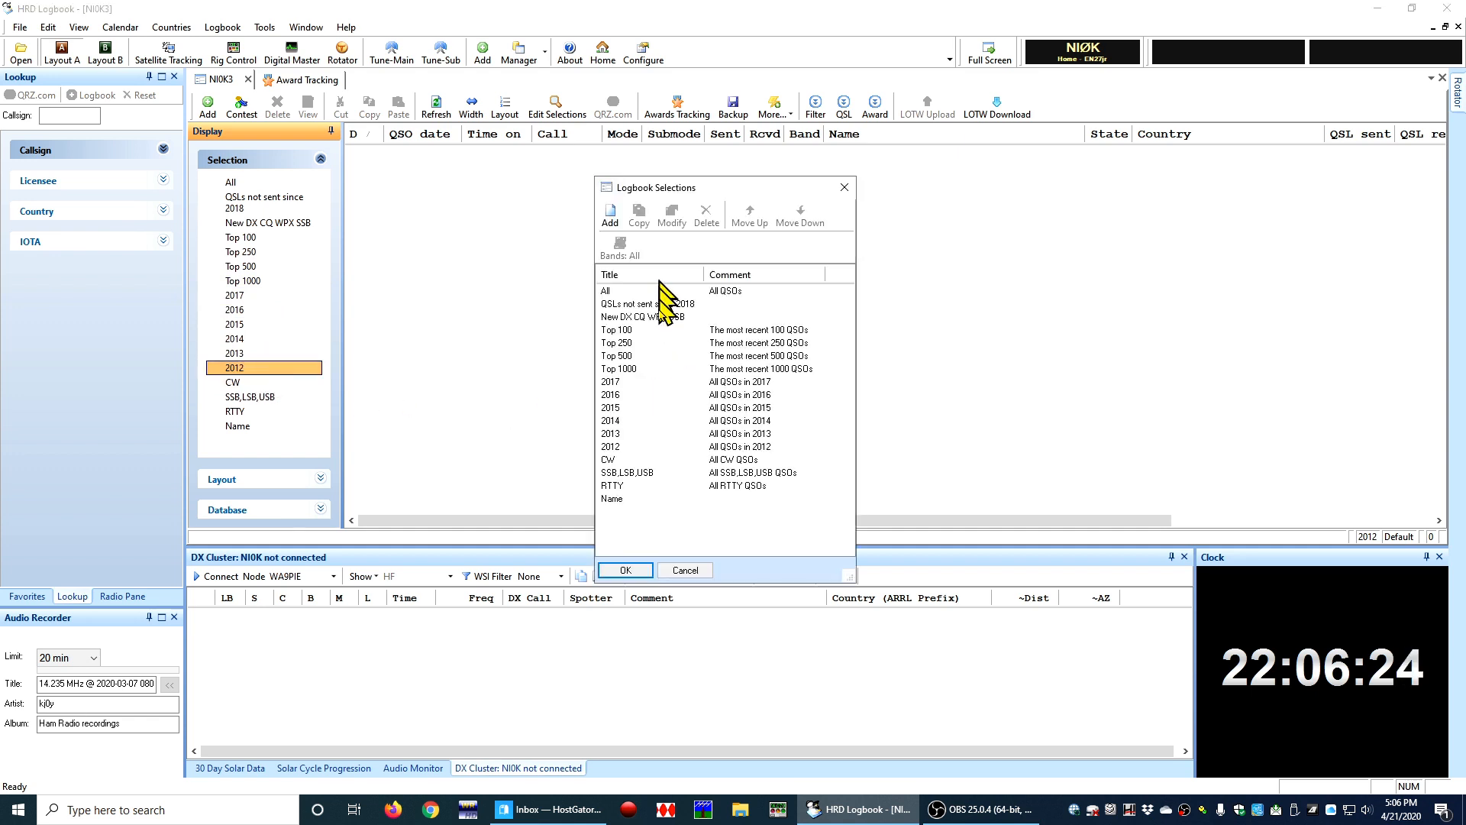
left_click(615, 447)
left_click(675, 216)
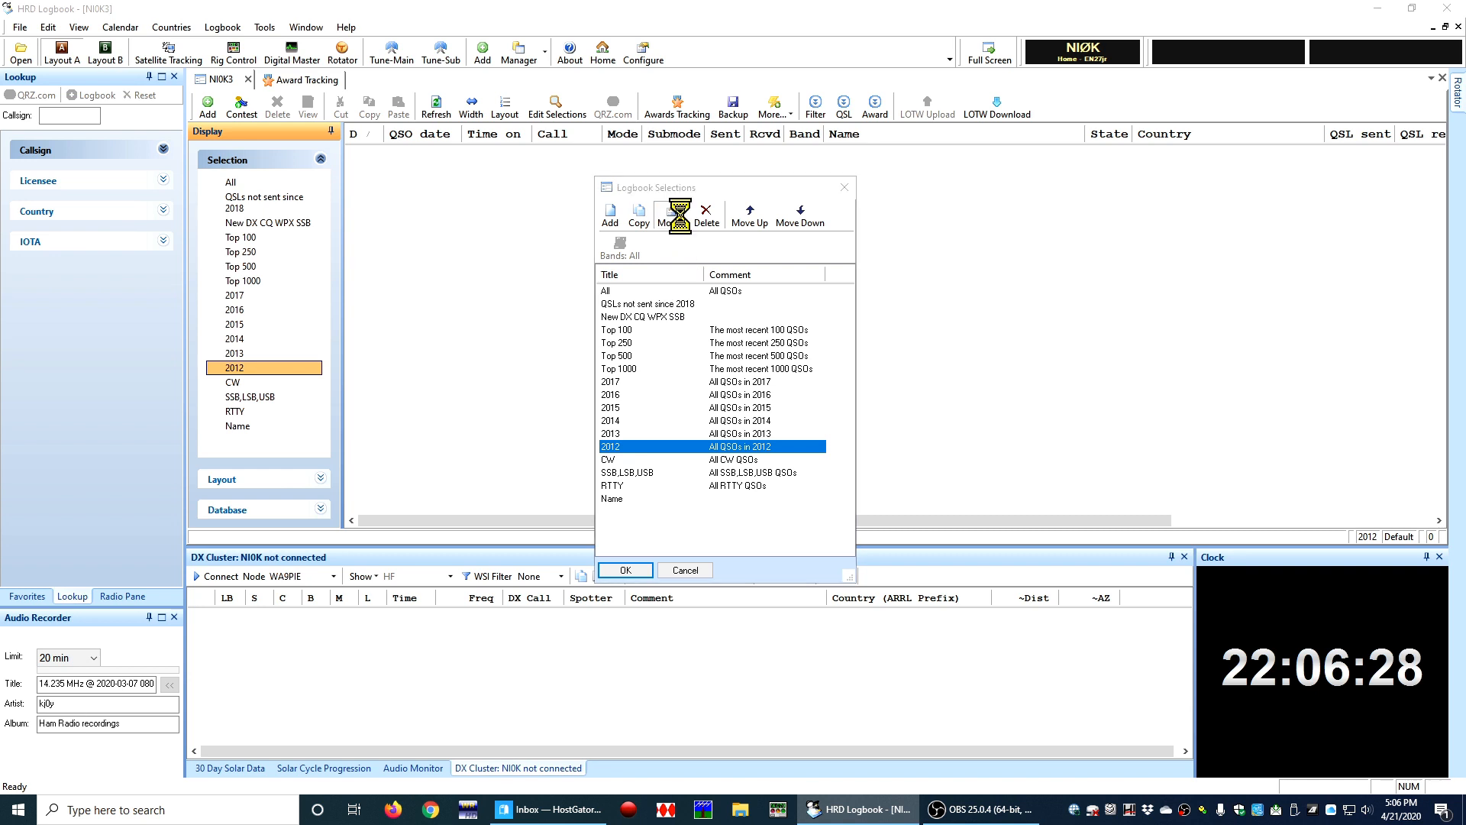
left_click(542, 267)
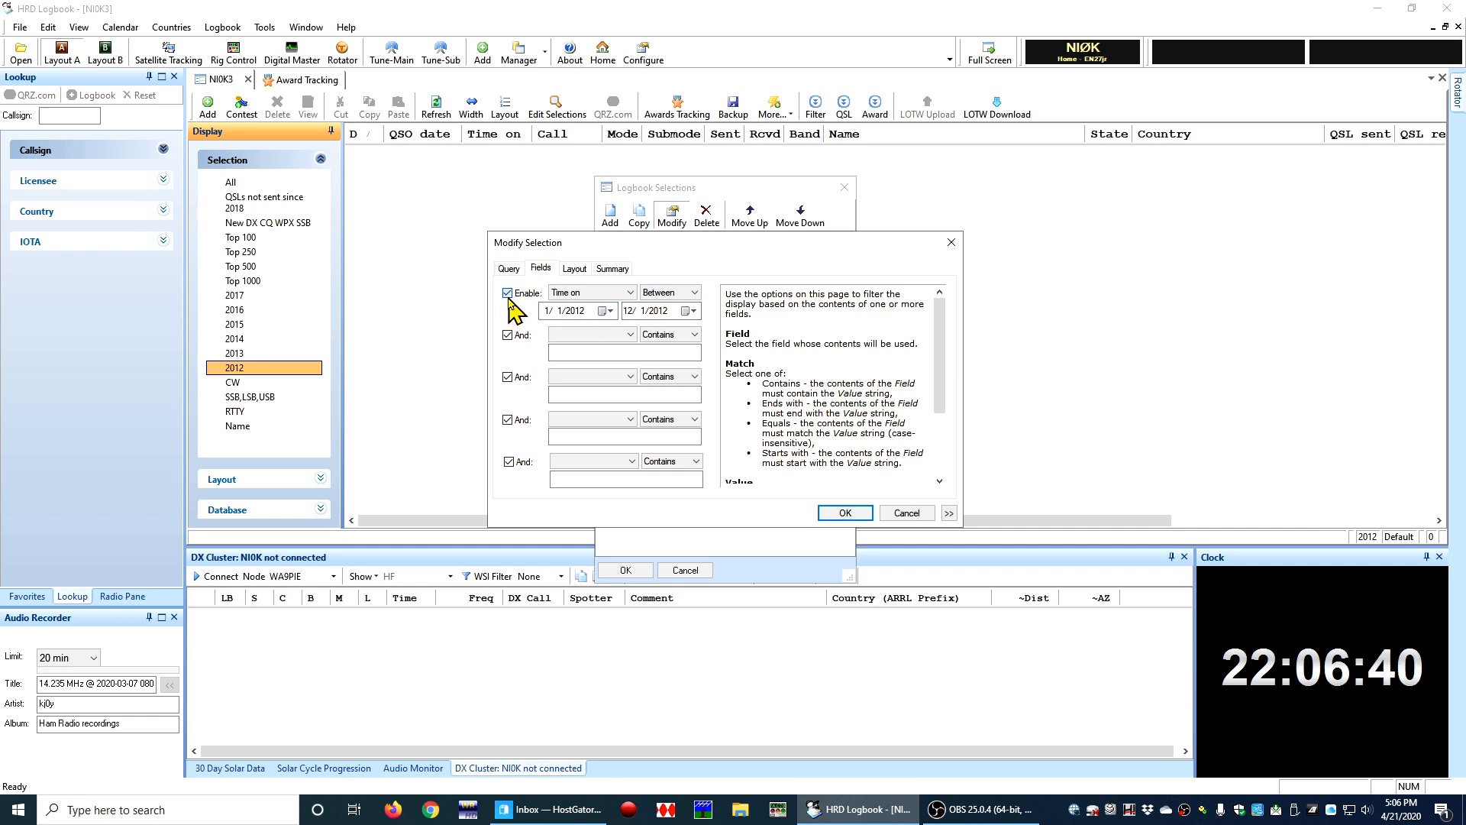
left_click(507, 293)
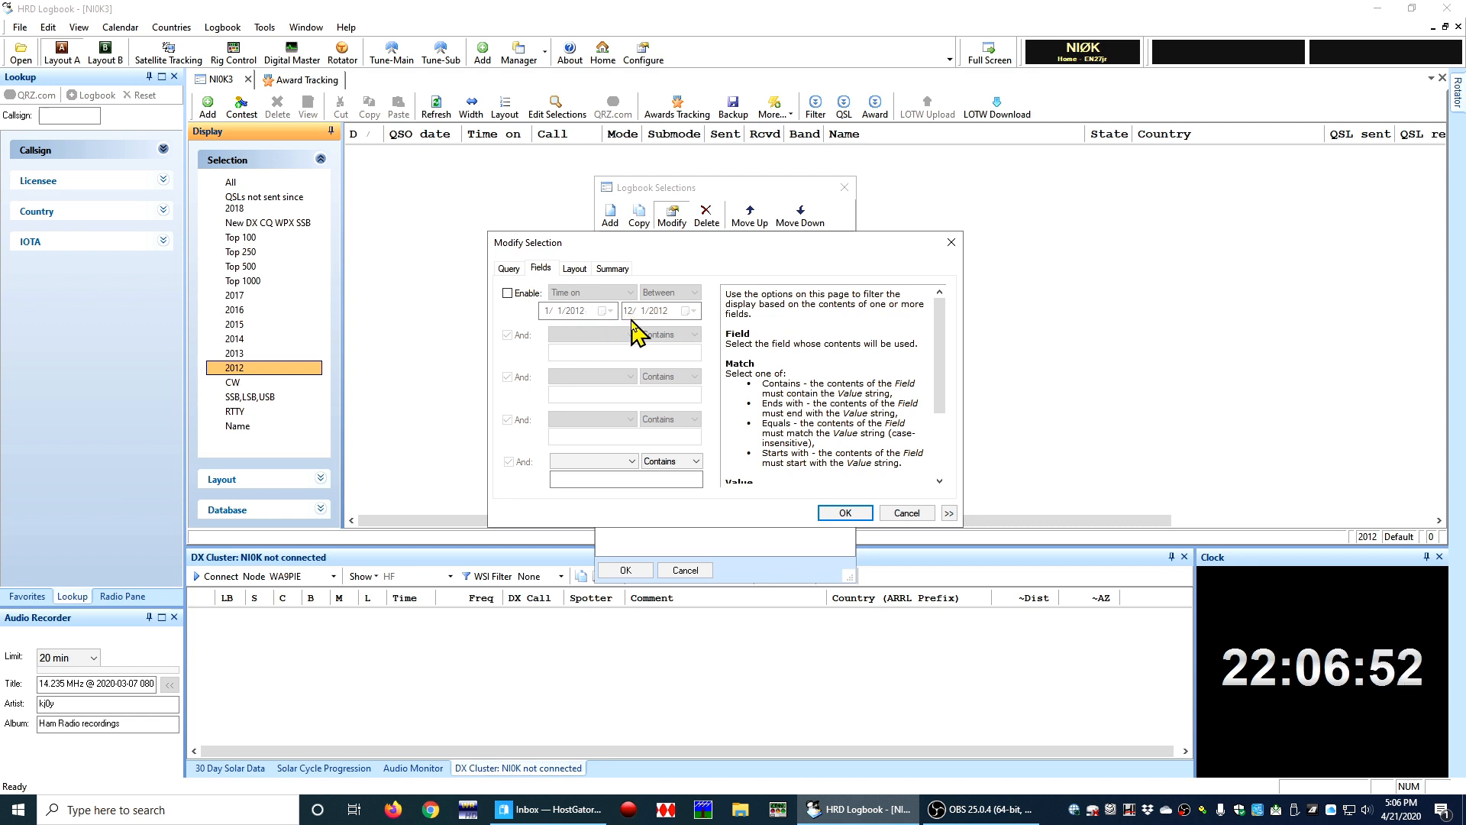
left_click(507, 292)
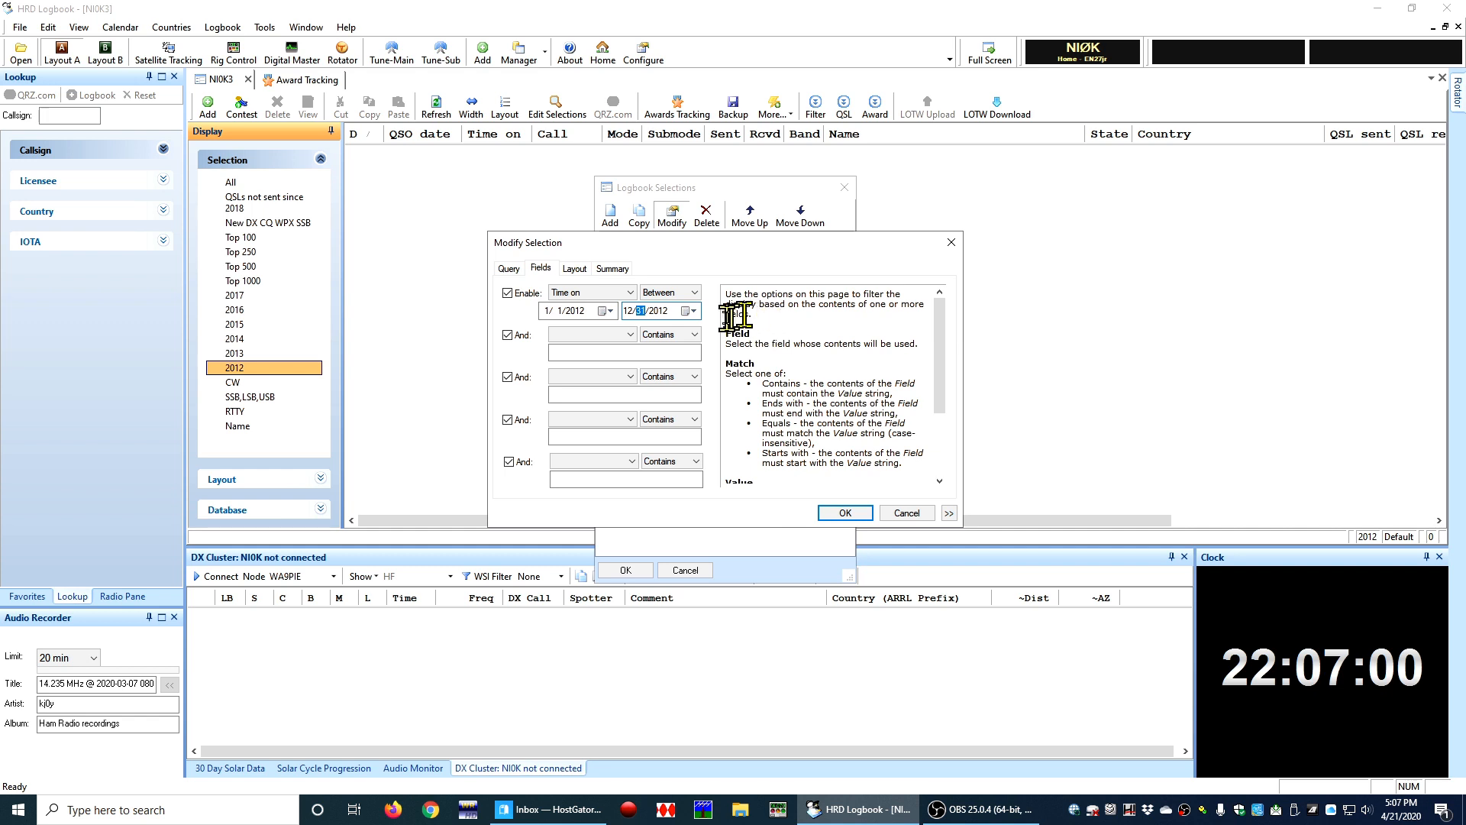
left_click(640, 310)
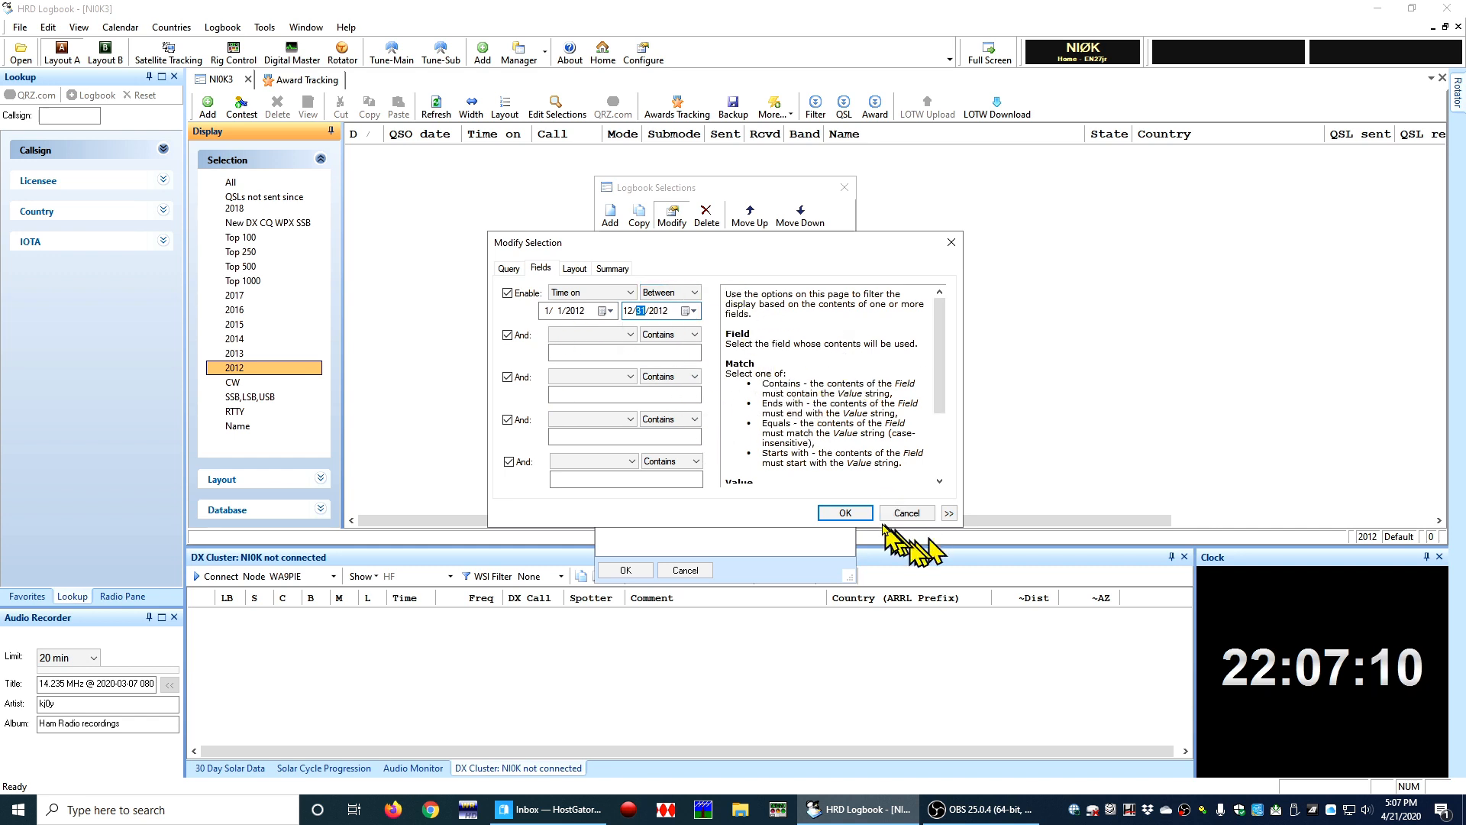
Disable the 2012 selection's Time on condition and save the logbook selections.
left_click(514, 294)
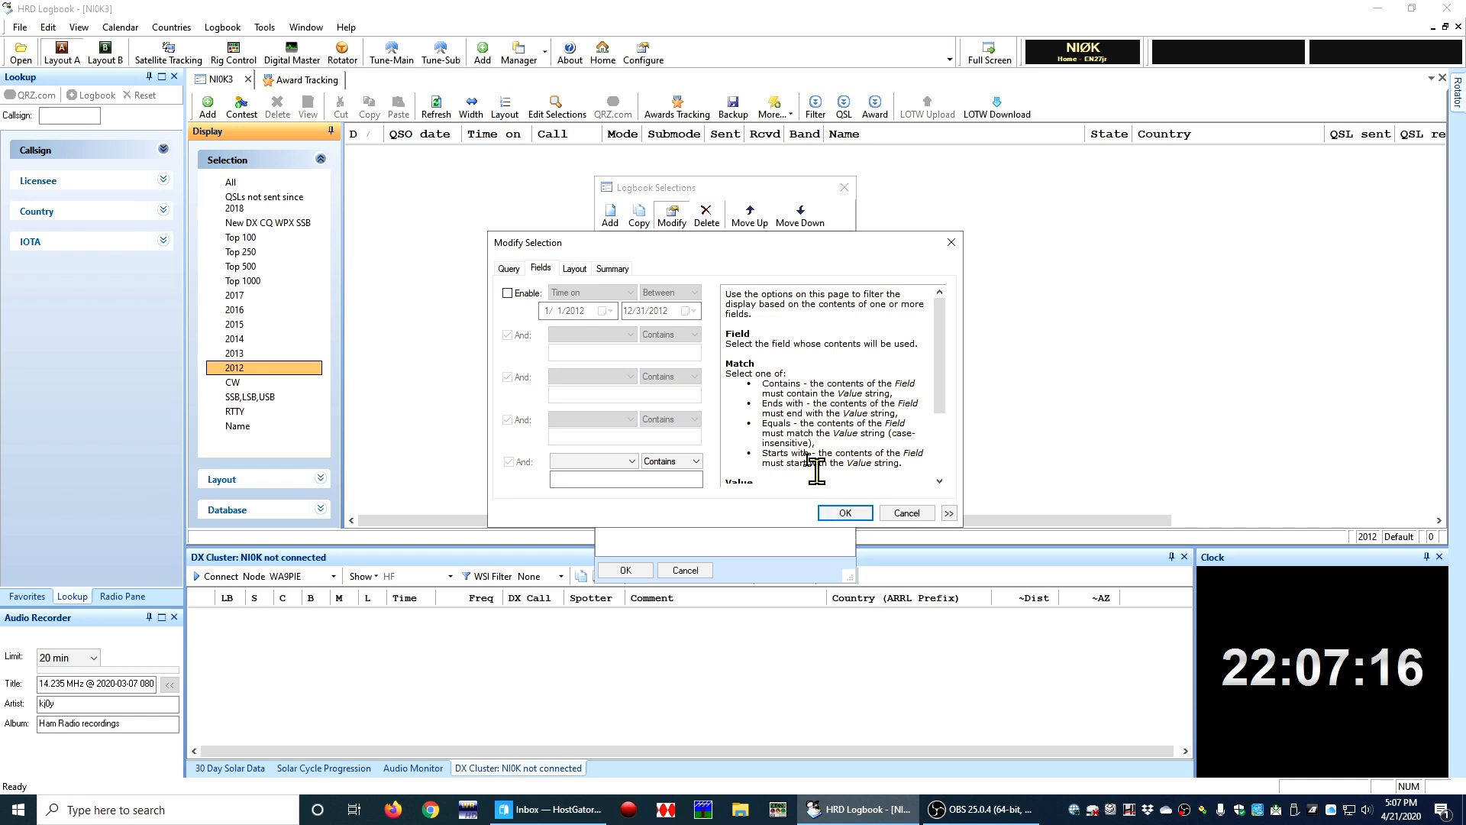
left_click(843, 513)
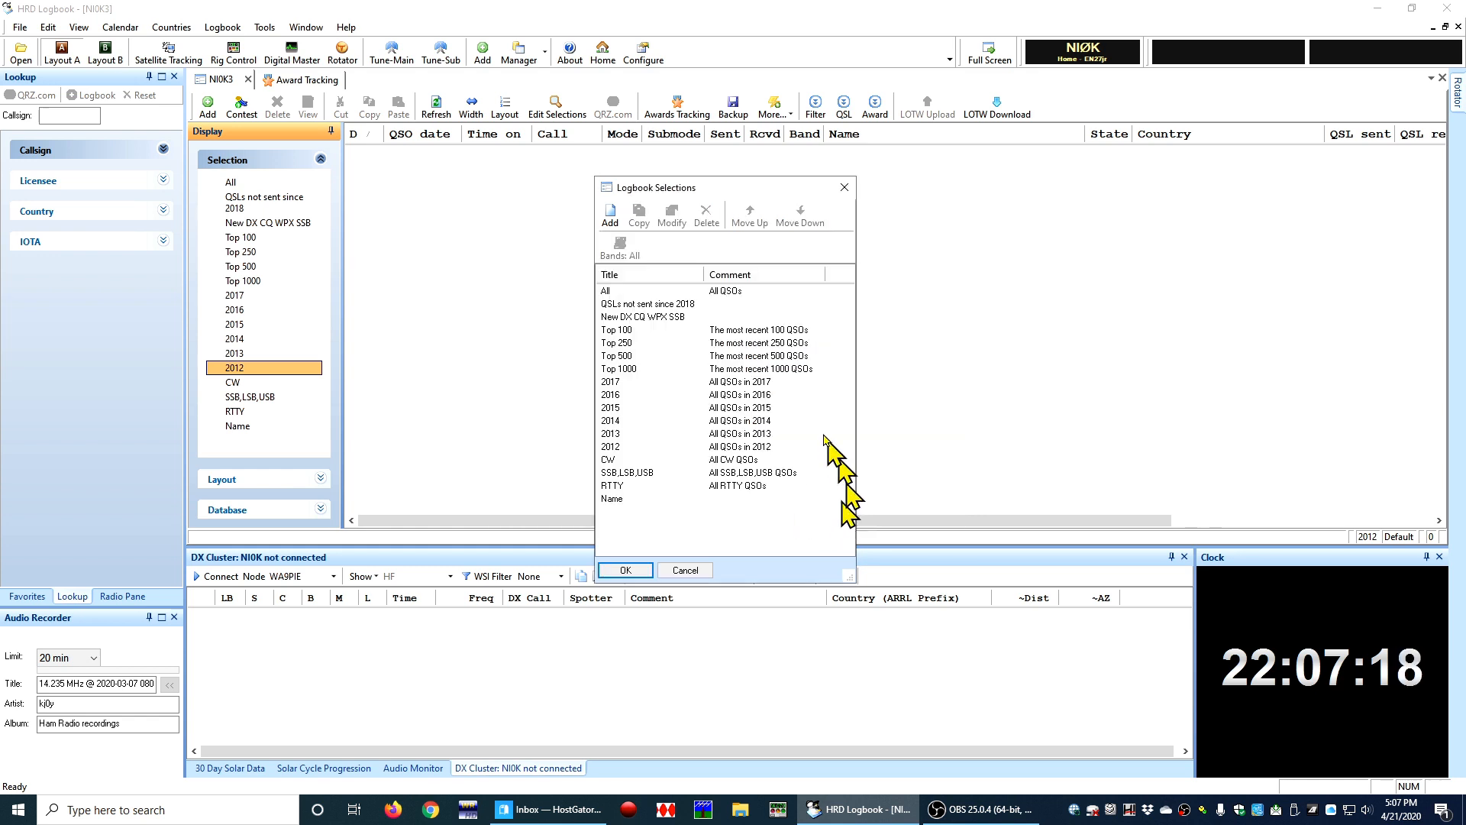
left_click(626, 570)
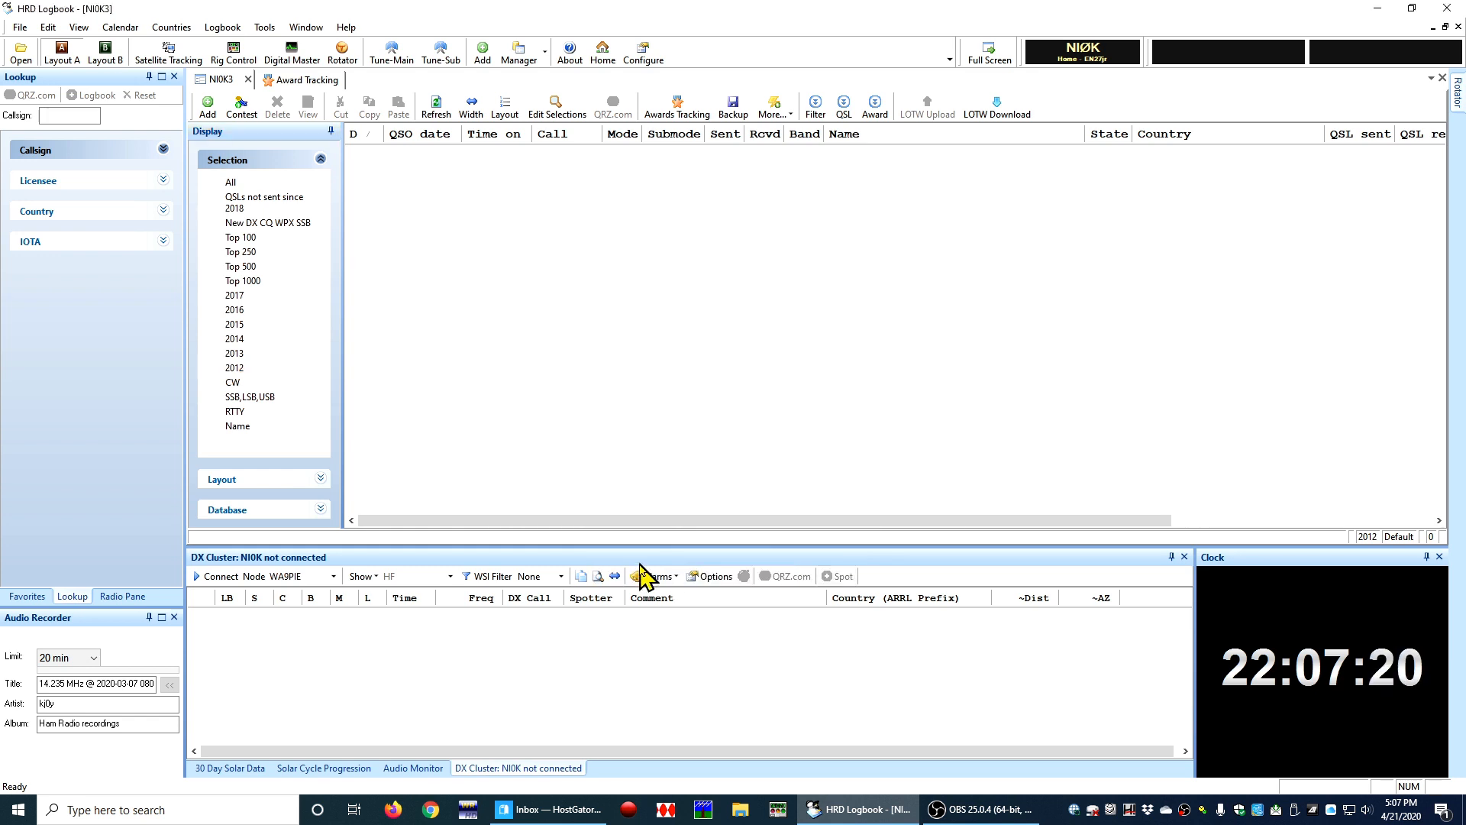
Reapply the 2012 selection to the logbook and look through its contacts.
left_click(279, 368)
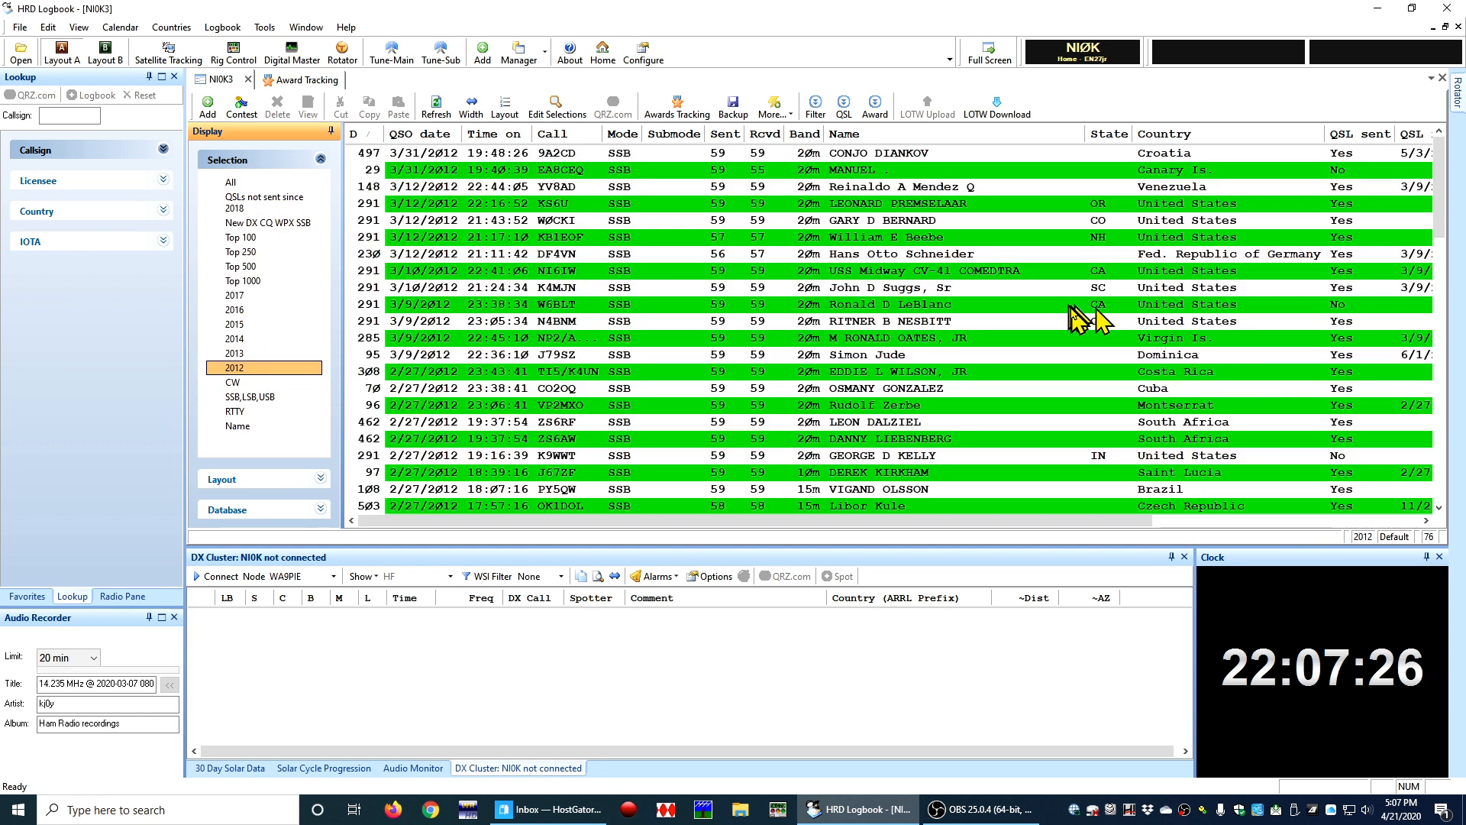
scroll(1052, 319, "down", 3)
scroll(1052, 319, "up", 3)
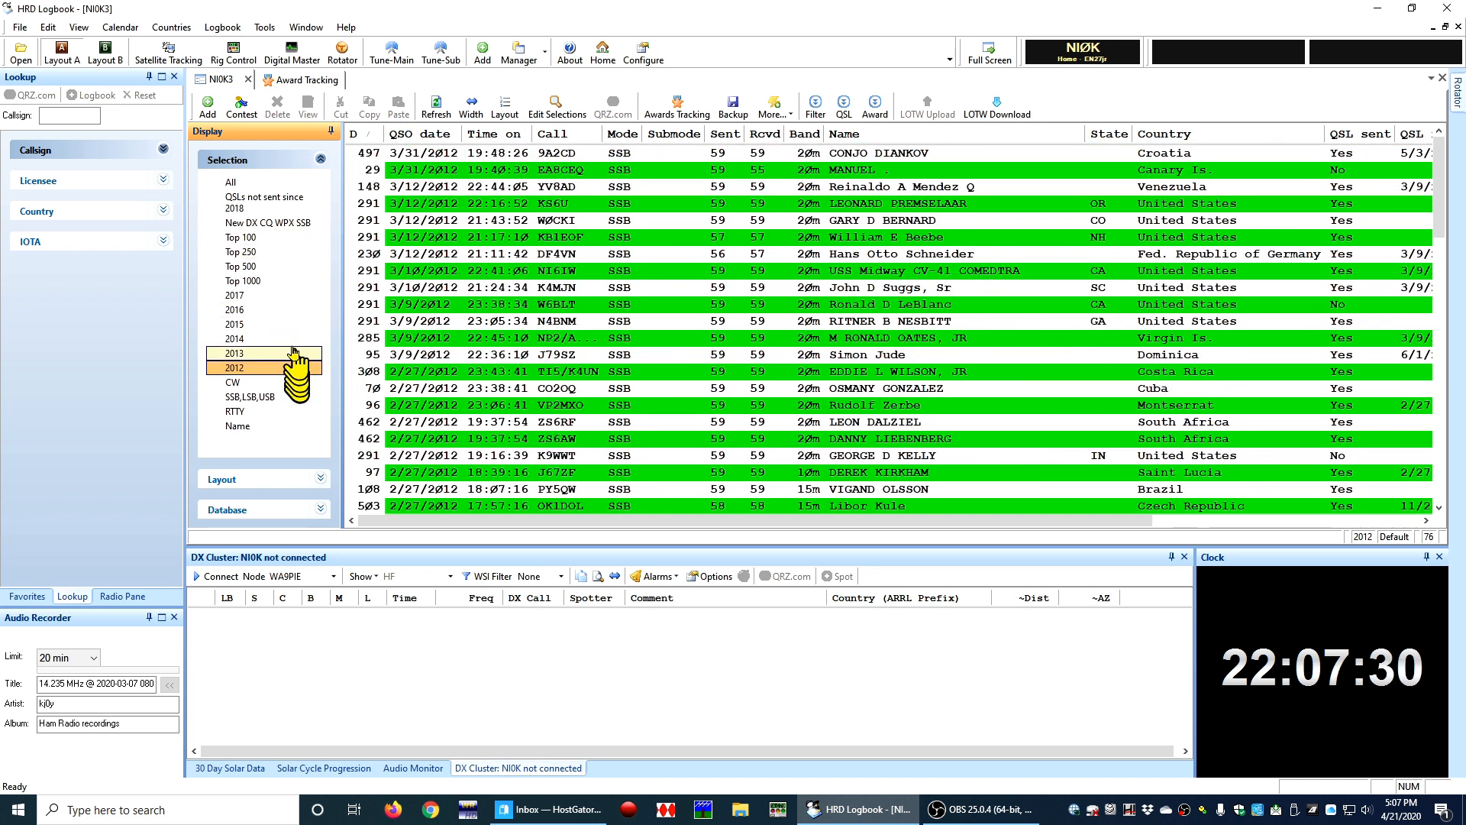
Apply the Top 100 selection to the logbook and examine its query, field, layout and summary settings.
double_click(275, 239)
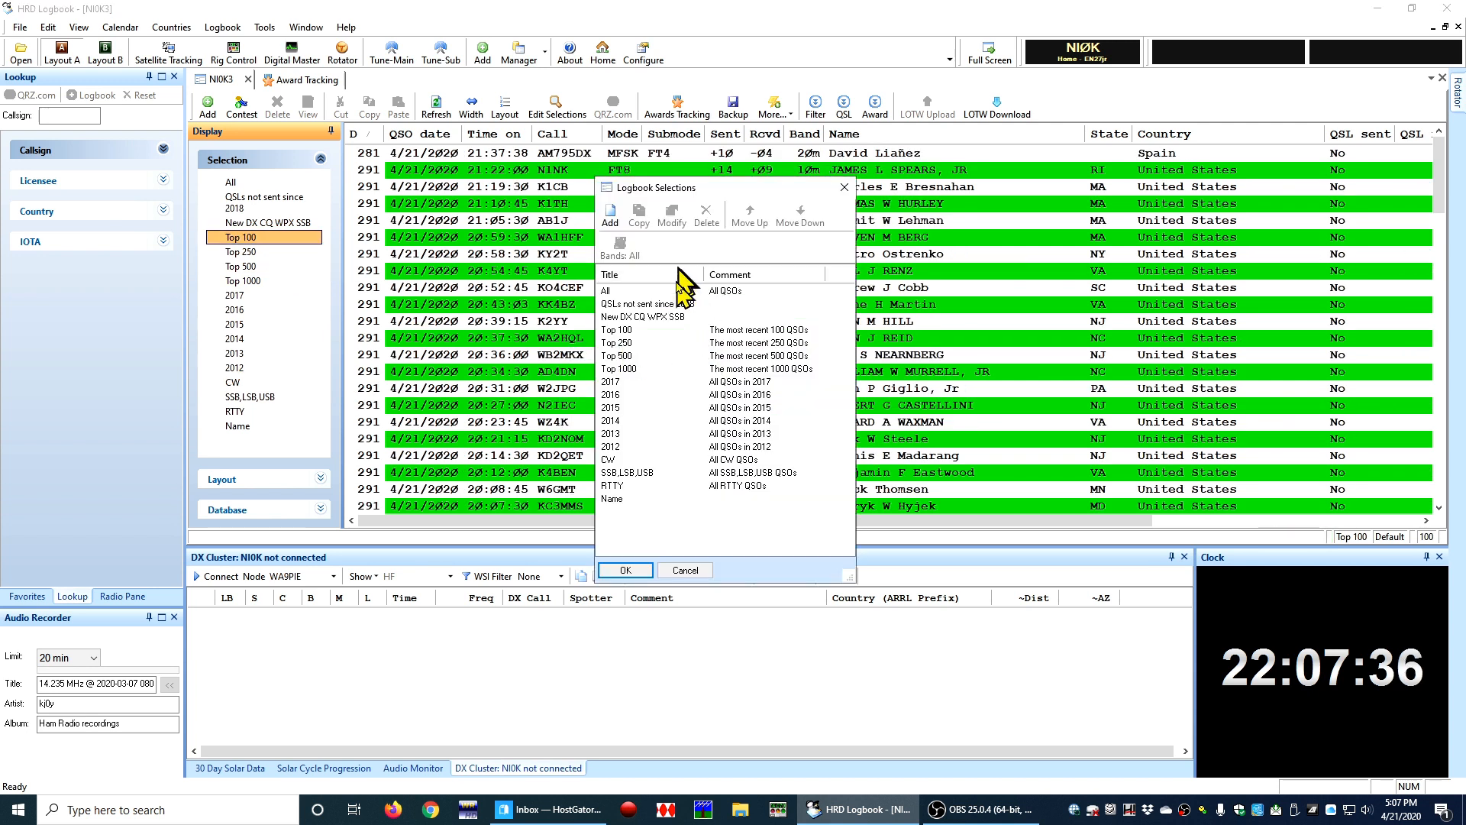
left_click(627, 331)
left_click(671, 217)
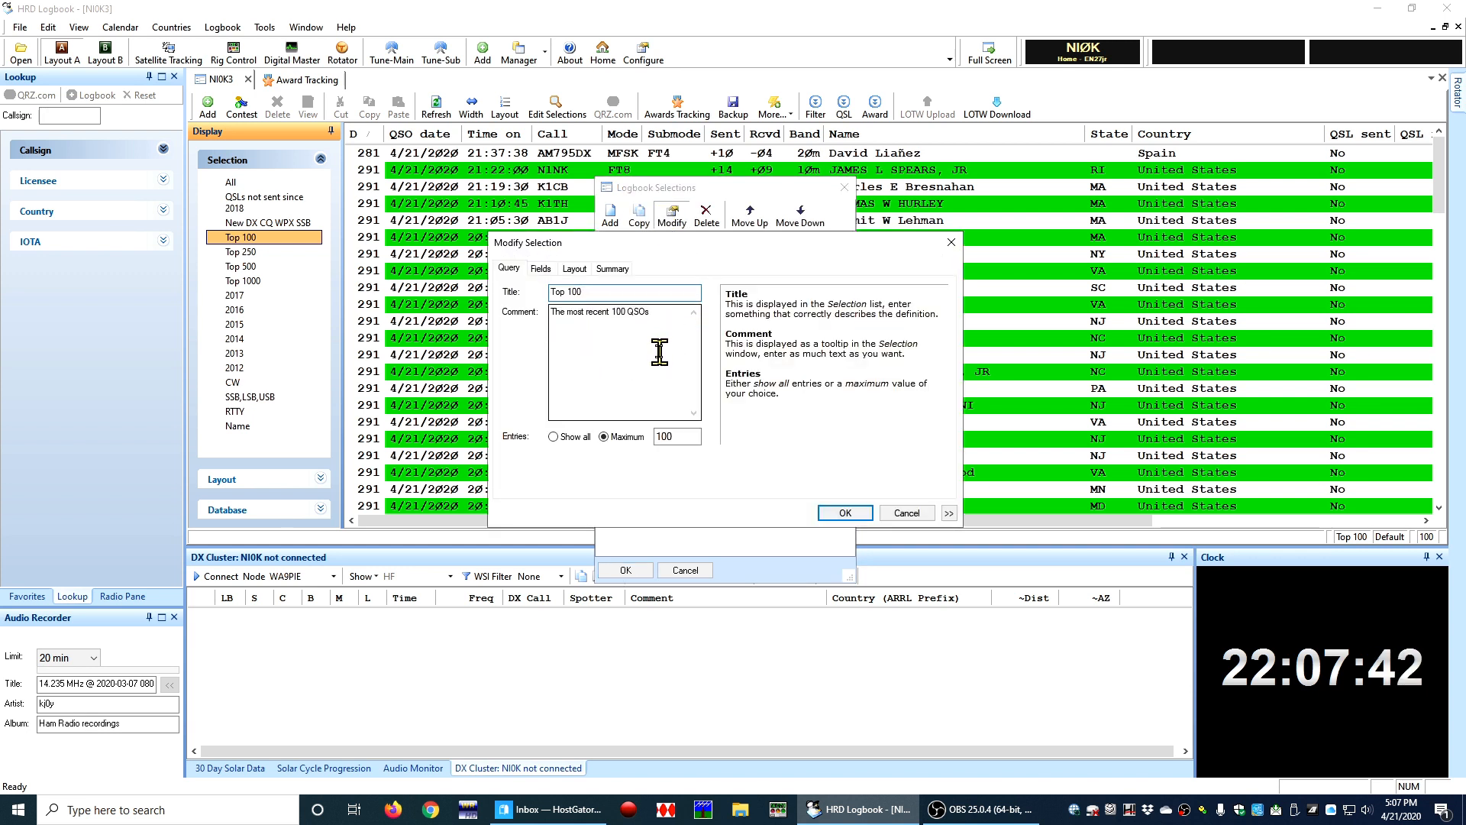
left_click(540, 269)
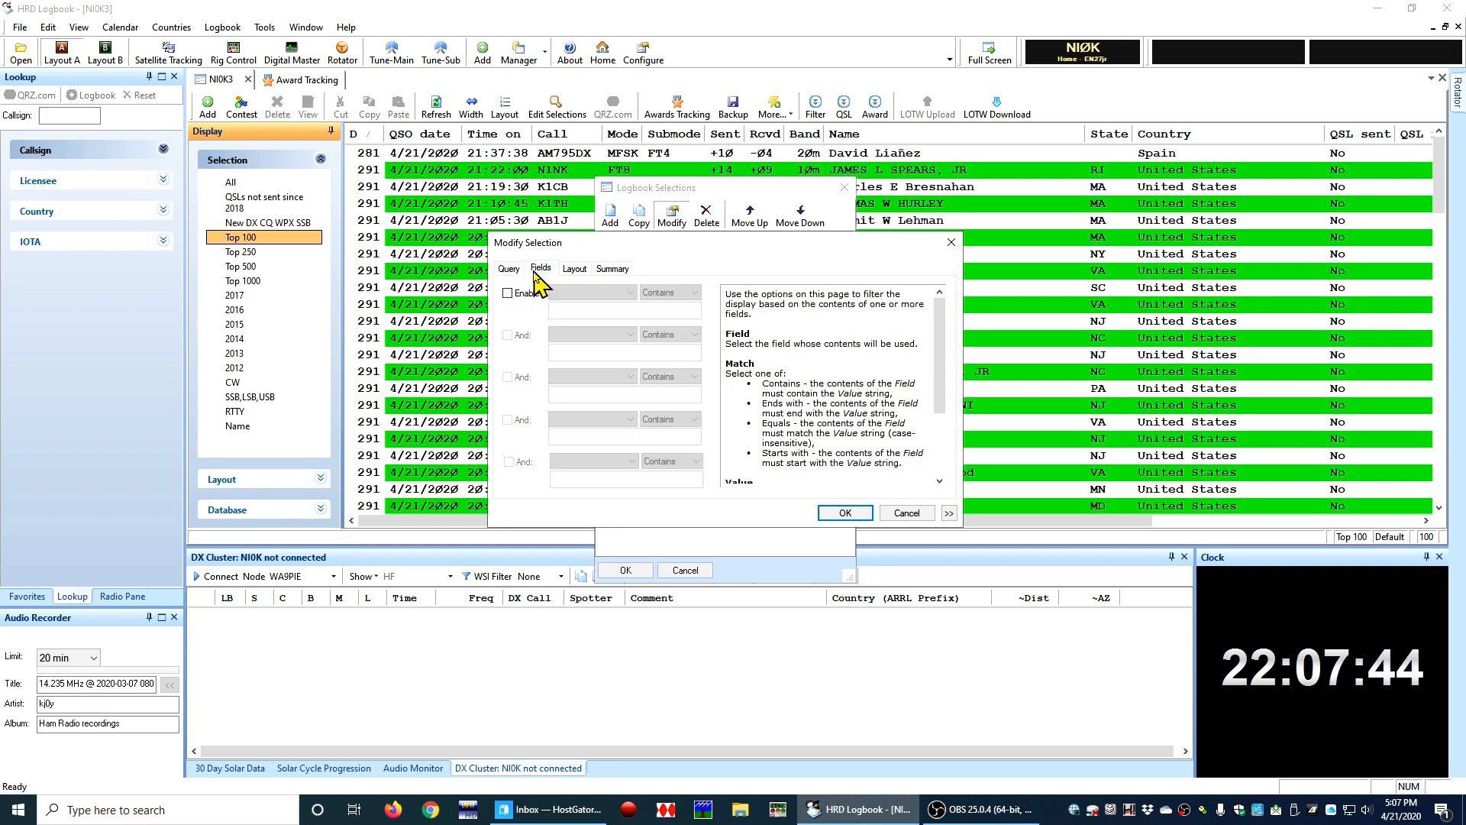
left_click(587, 279)
left_click(613, 269)
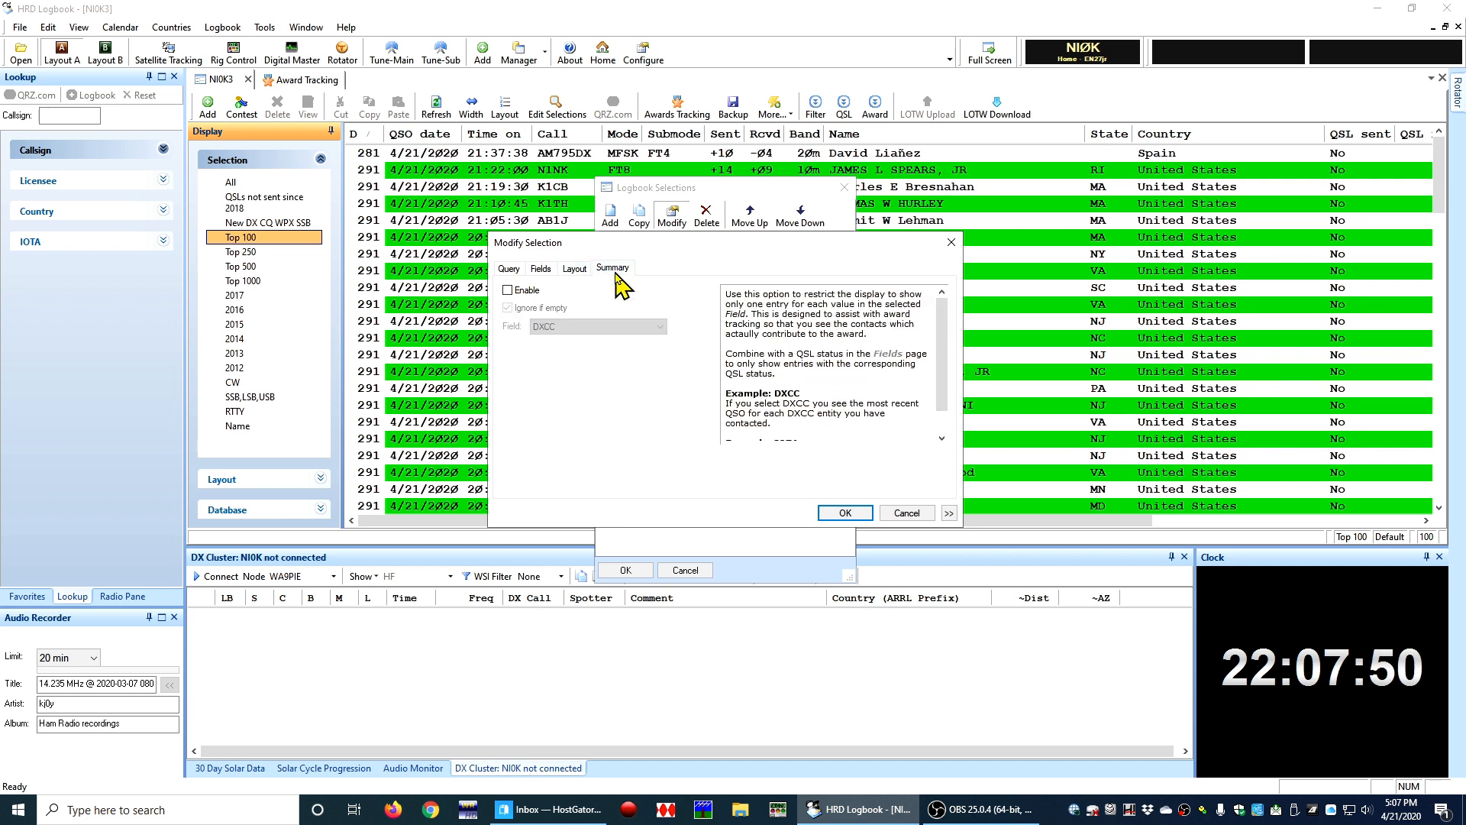
left_click(509, 270)
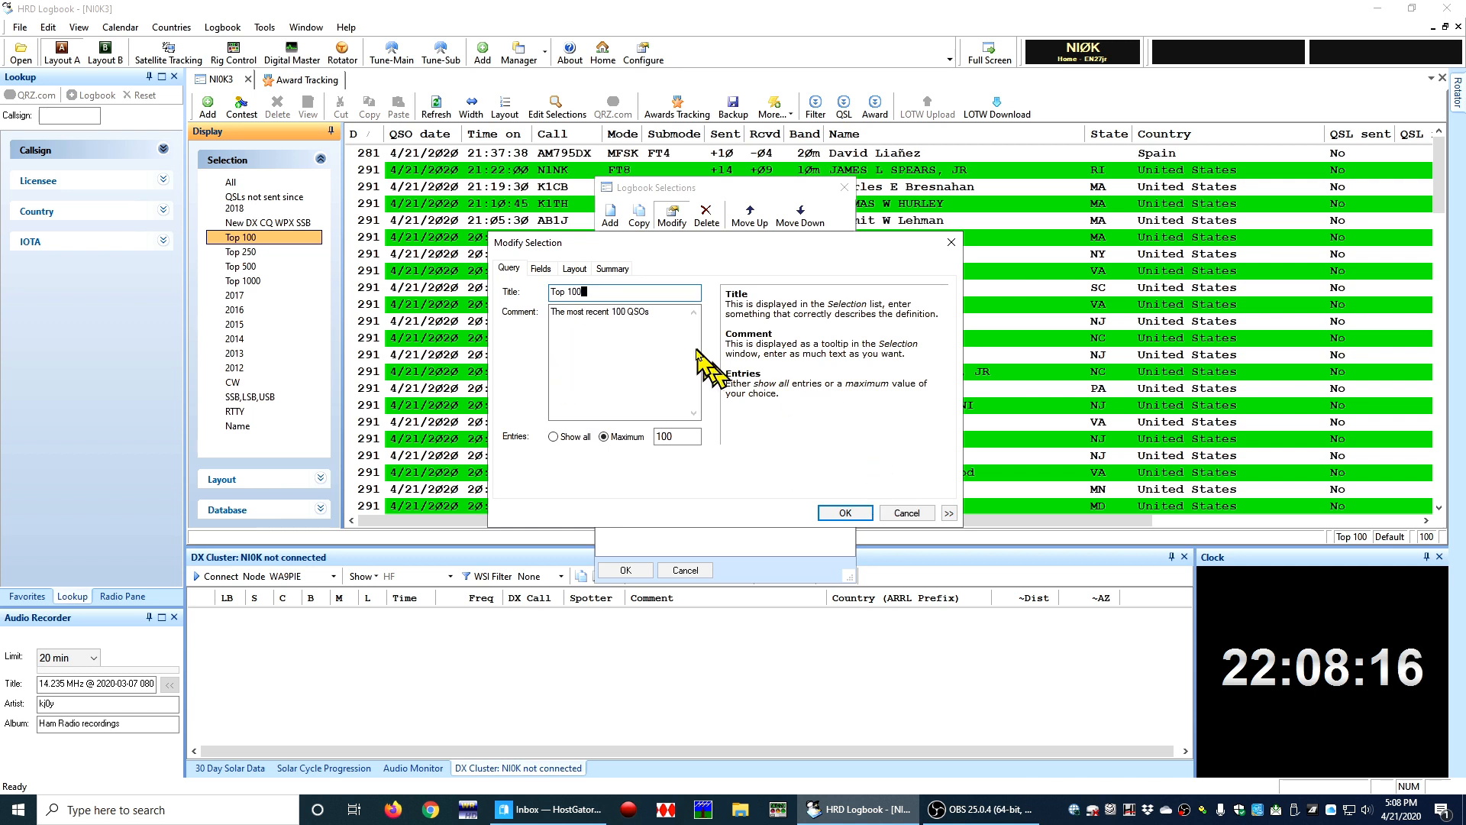
left_click(540, 268)
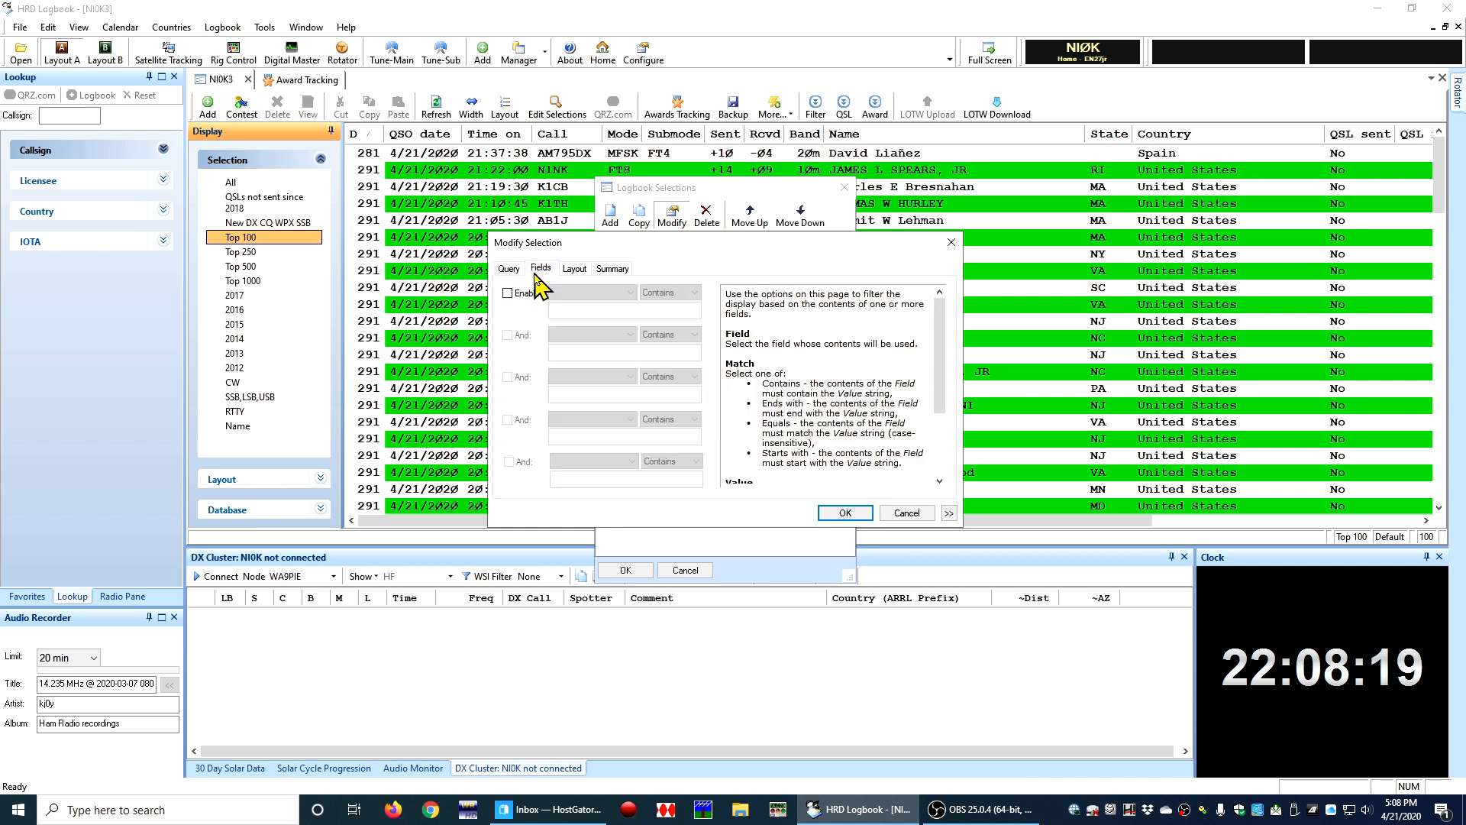
Look at the Top 100 selection's SQL database query, and leave the selection without changes.
left_click(948, 512)
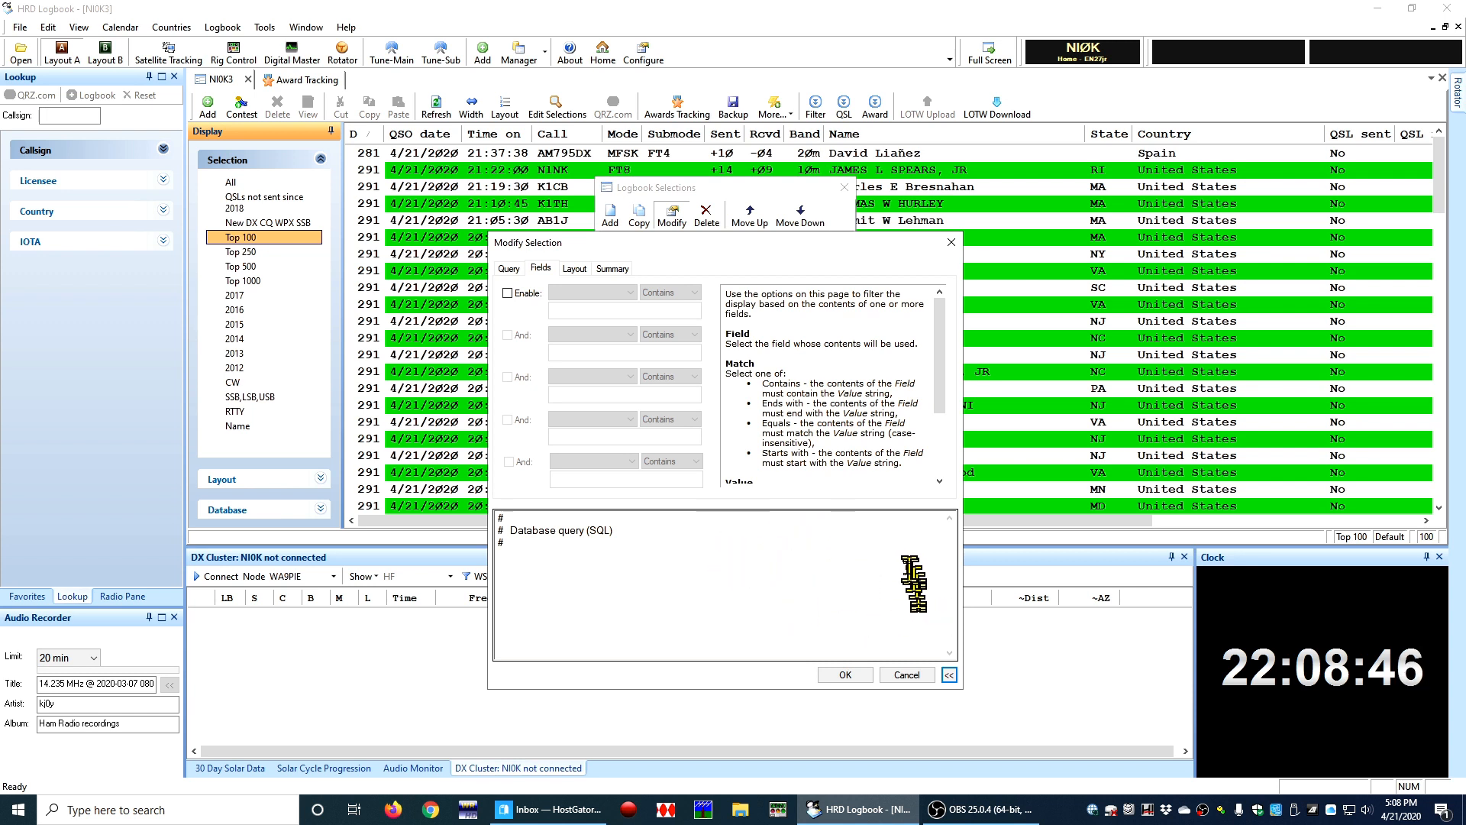
left_click(949, 675)
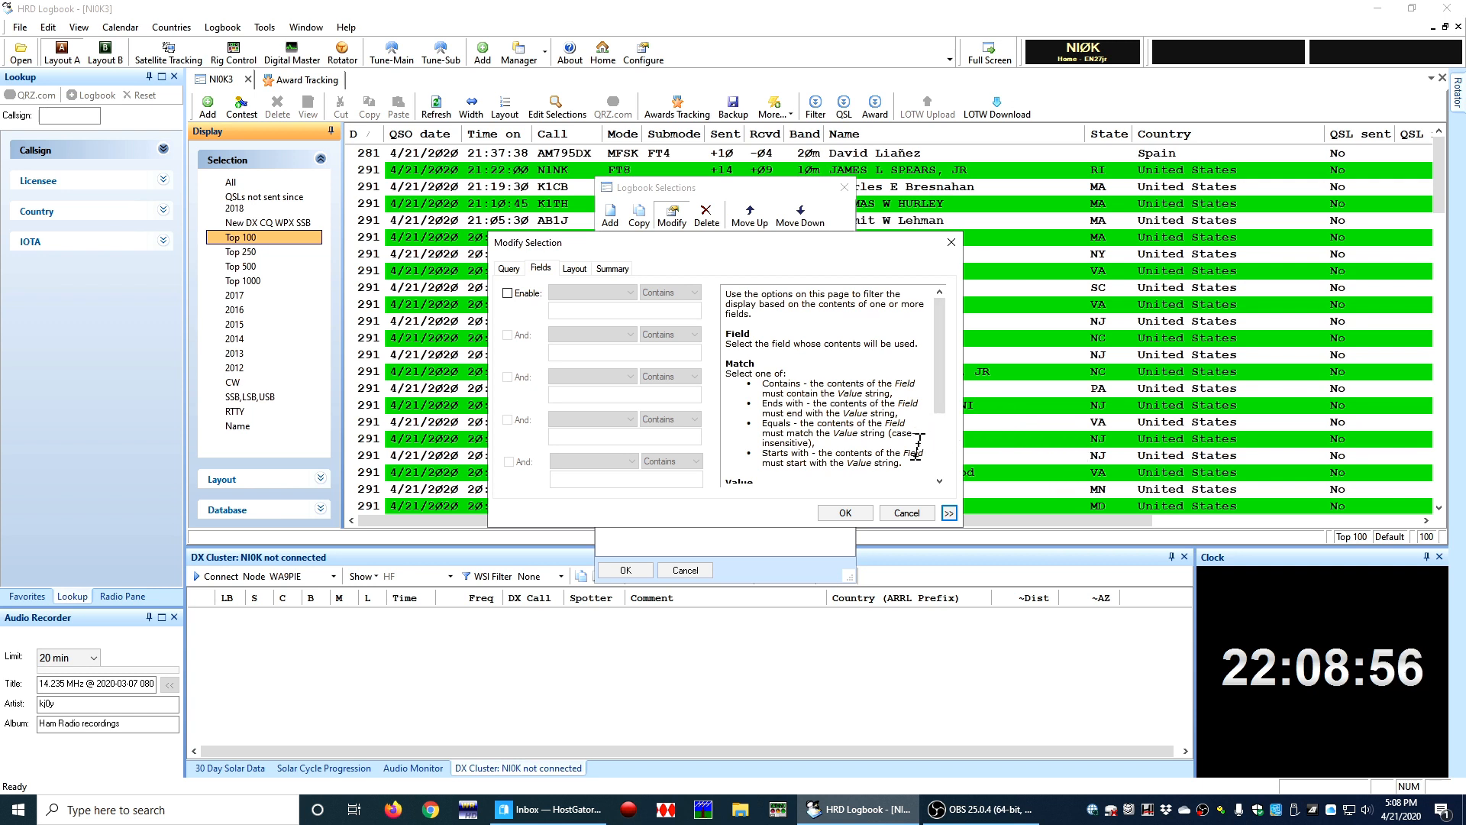
left_click(907, 513)
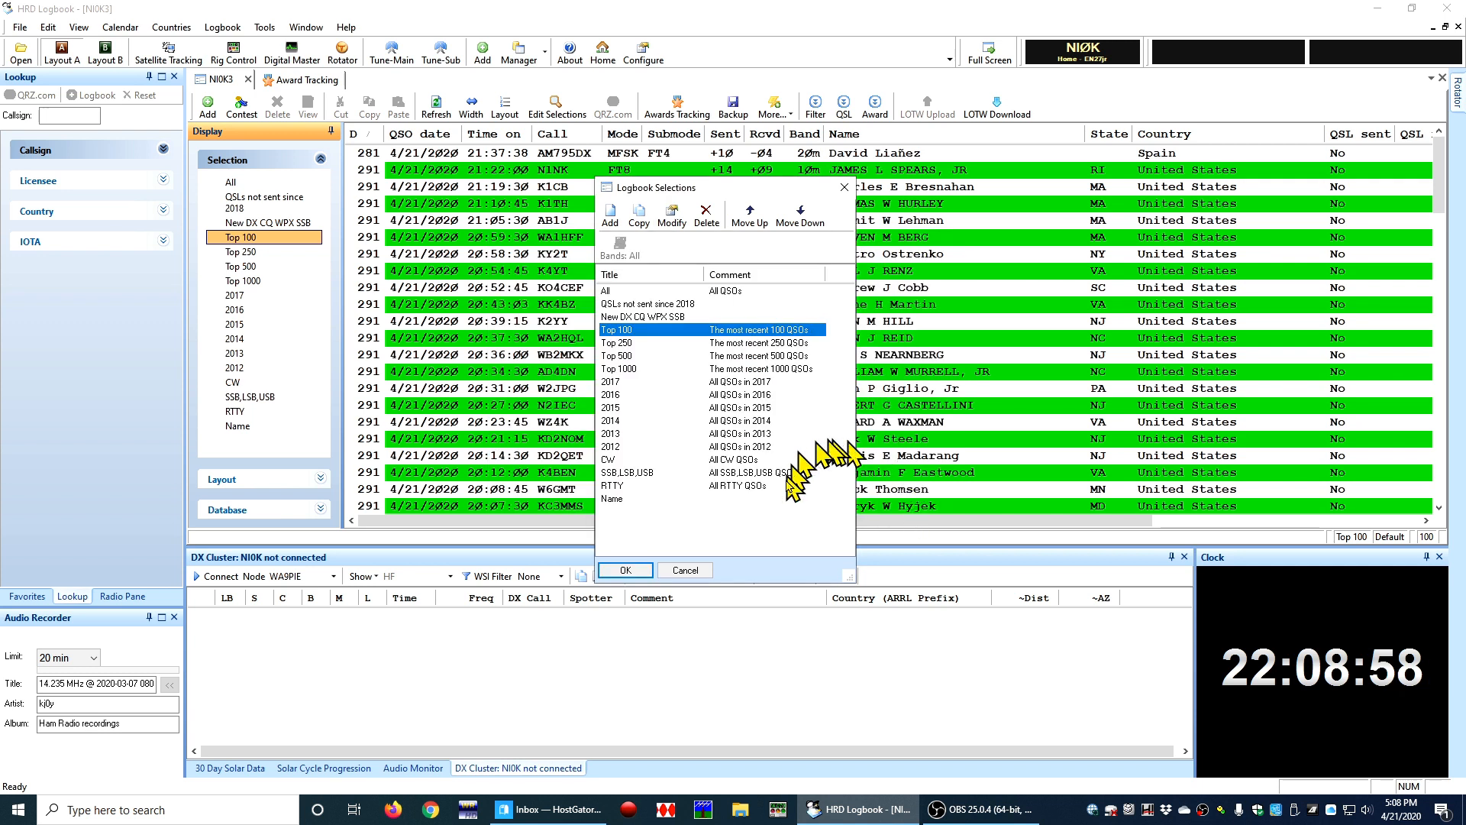
Examine the query and field conditions of the SSB,LSB,USB selection, and leave it without changes.
left_click(629, 475)
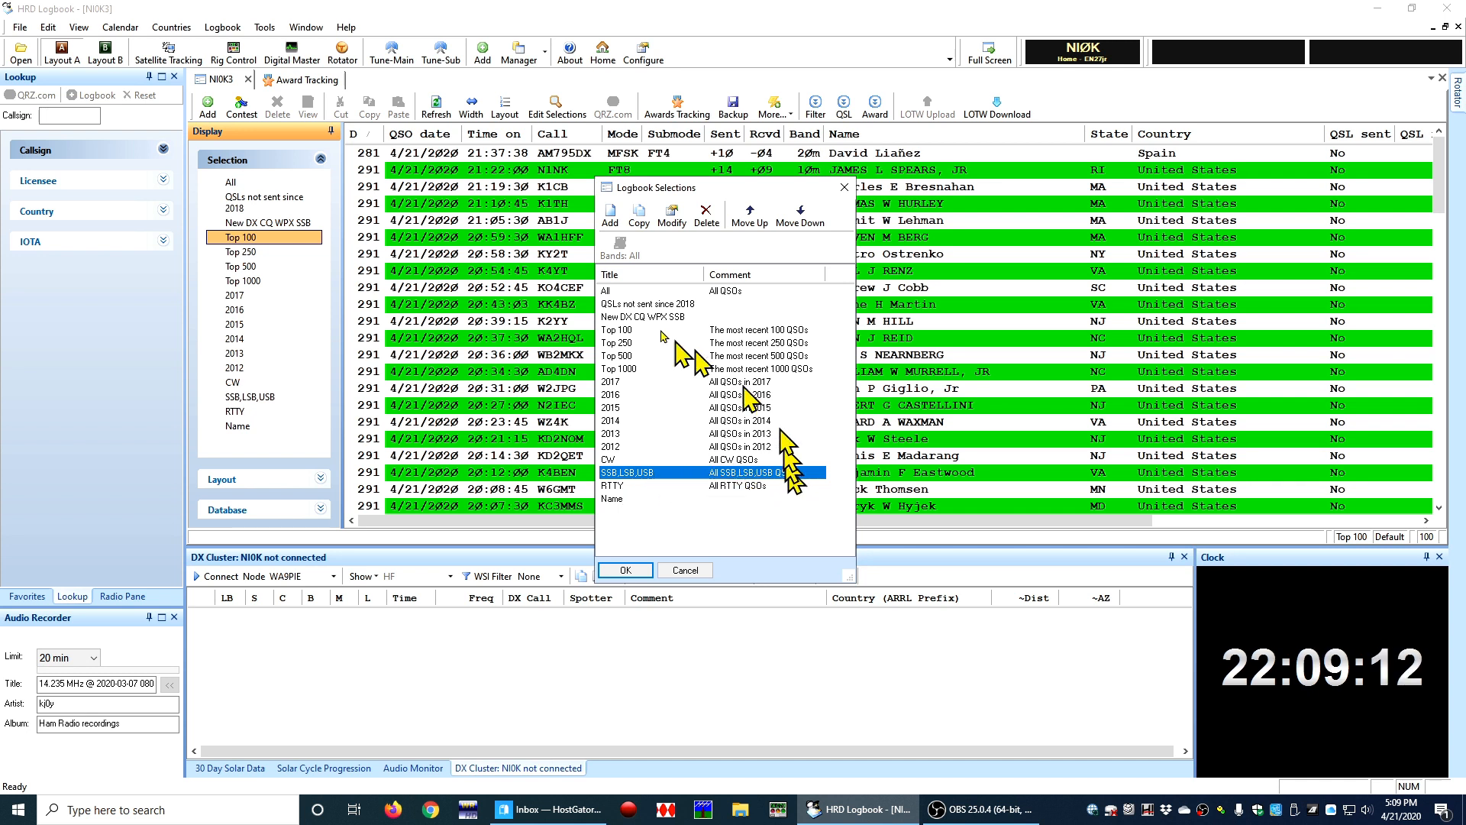
left_click(672, 218)
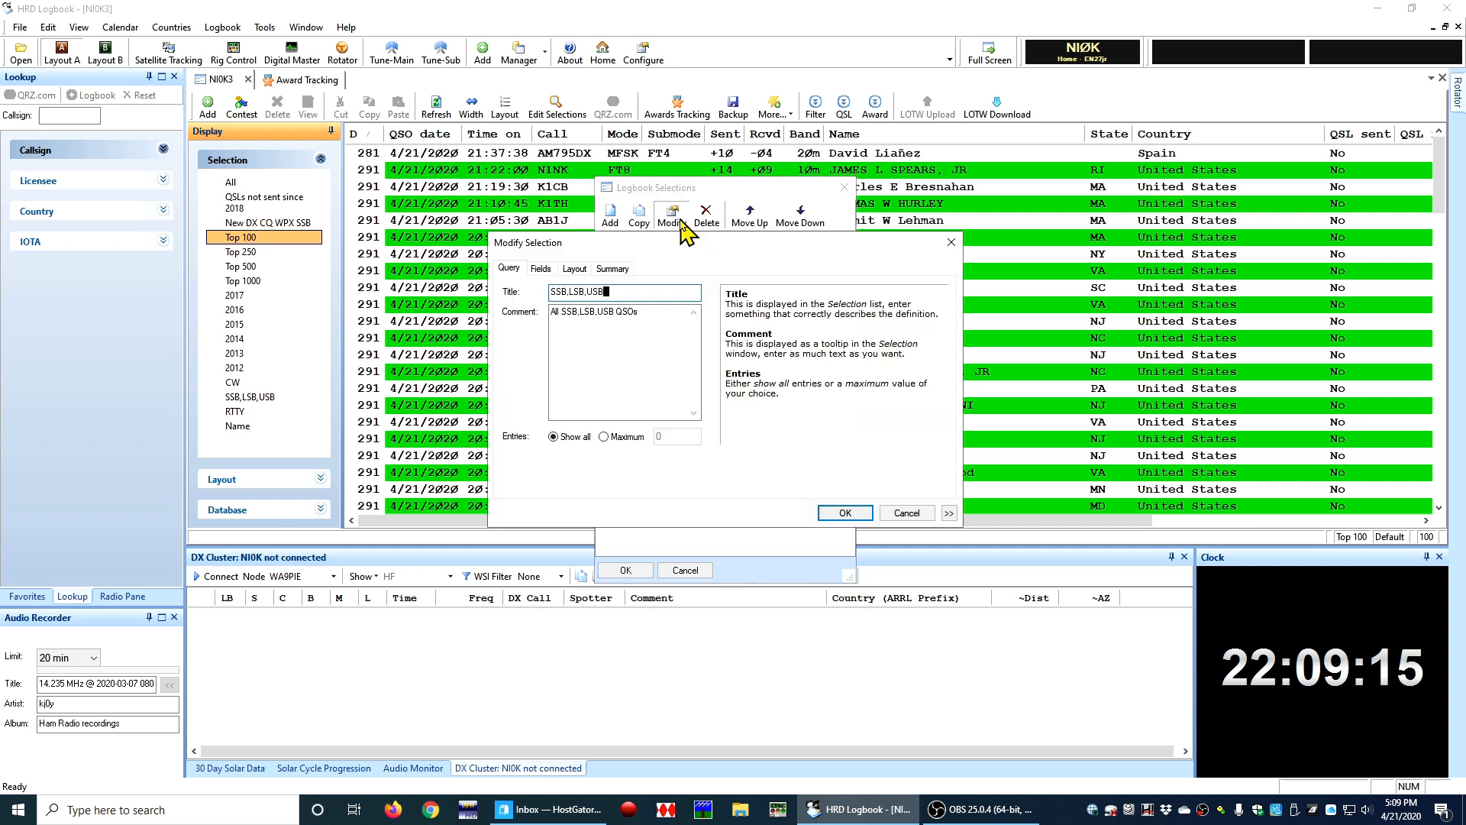
left_click(541, 269)
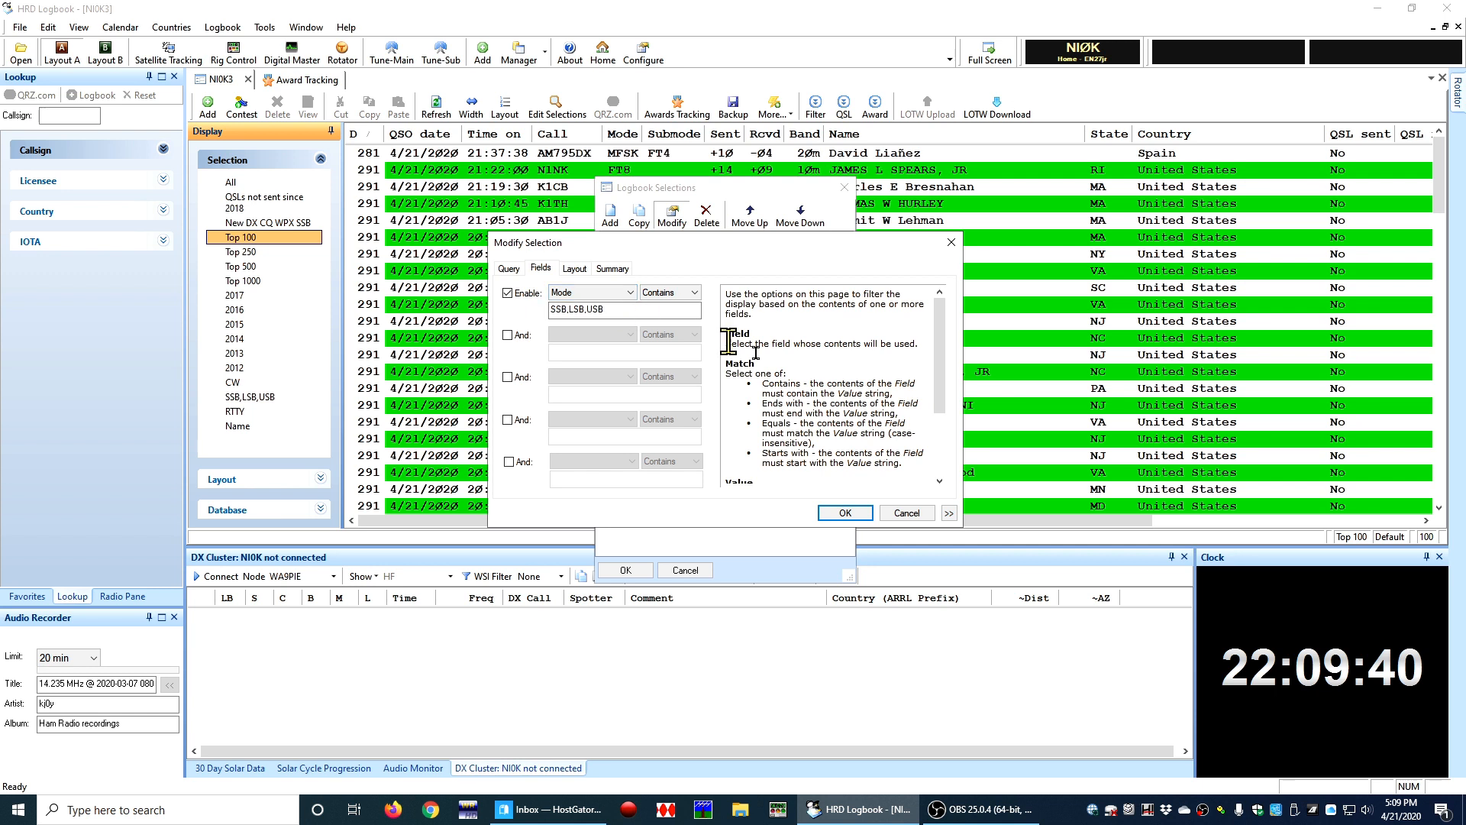
left_click(906, 513)
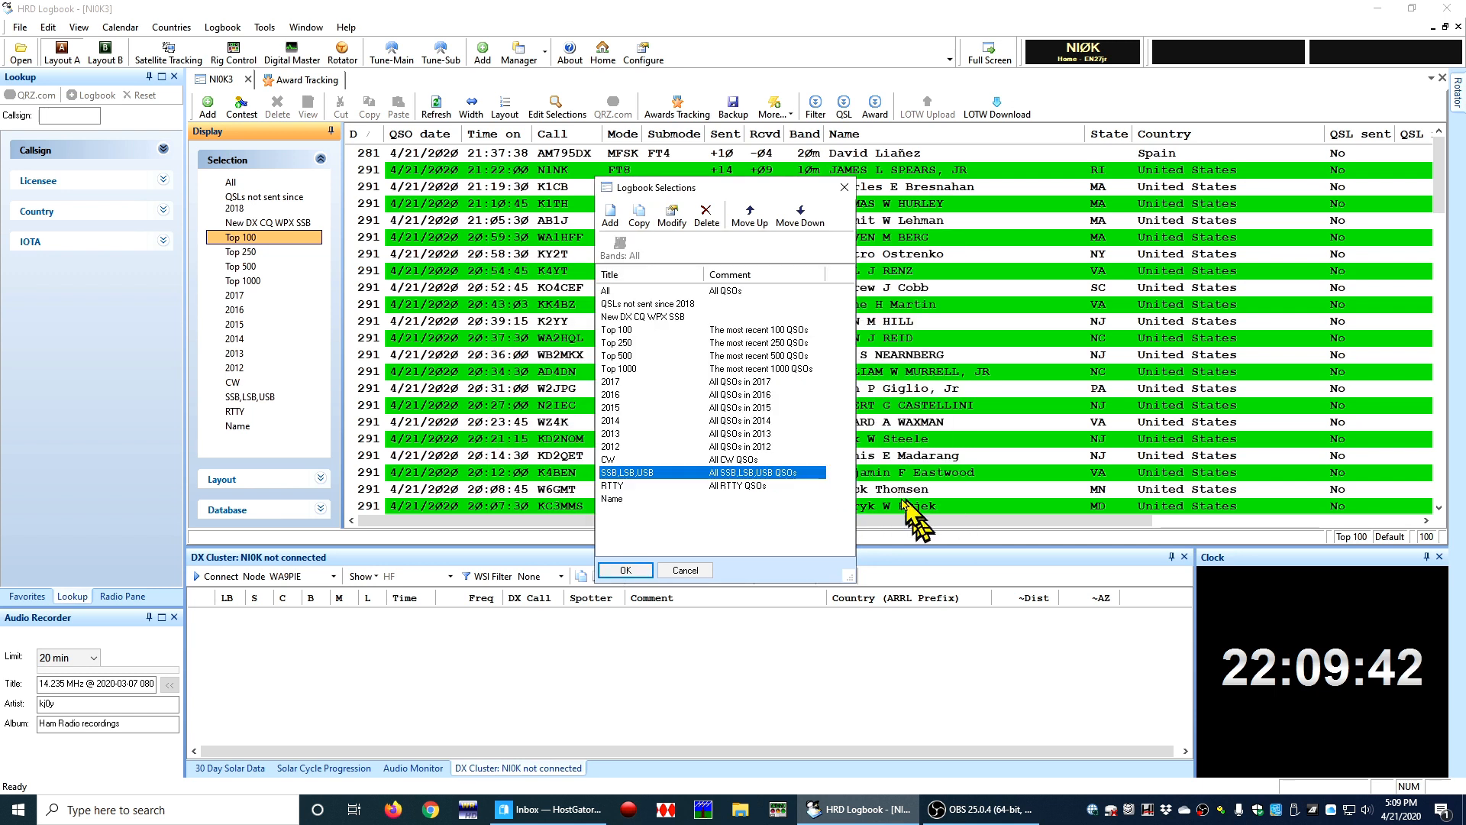
Examine the field conditions of the RTTY selection, and leave it without changes.
left_click(679, 486)
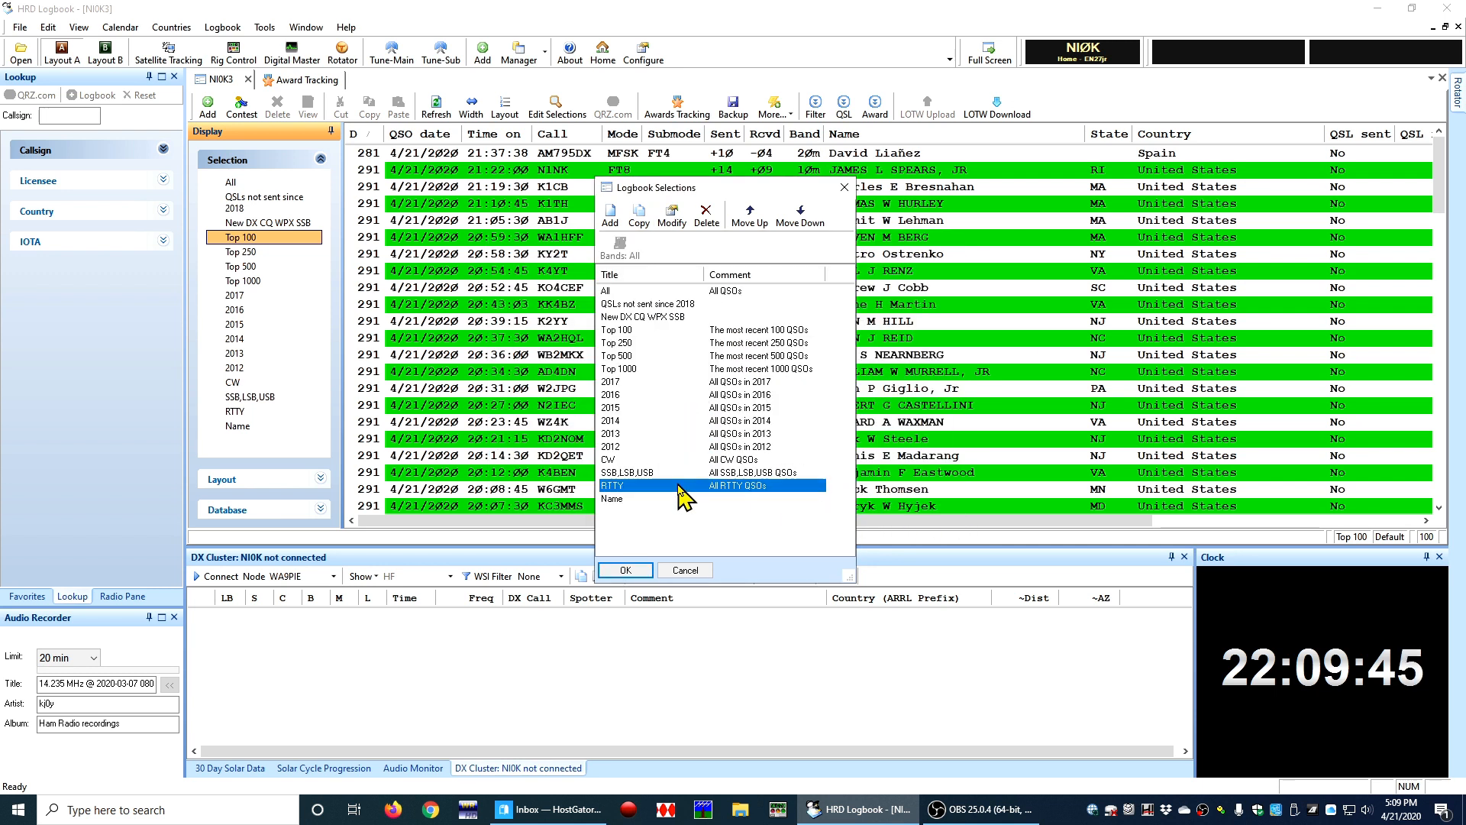
left_click(675, 218)
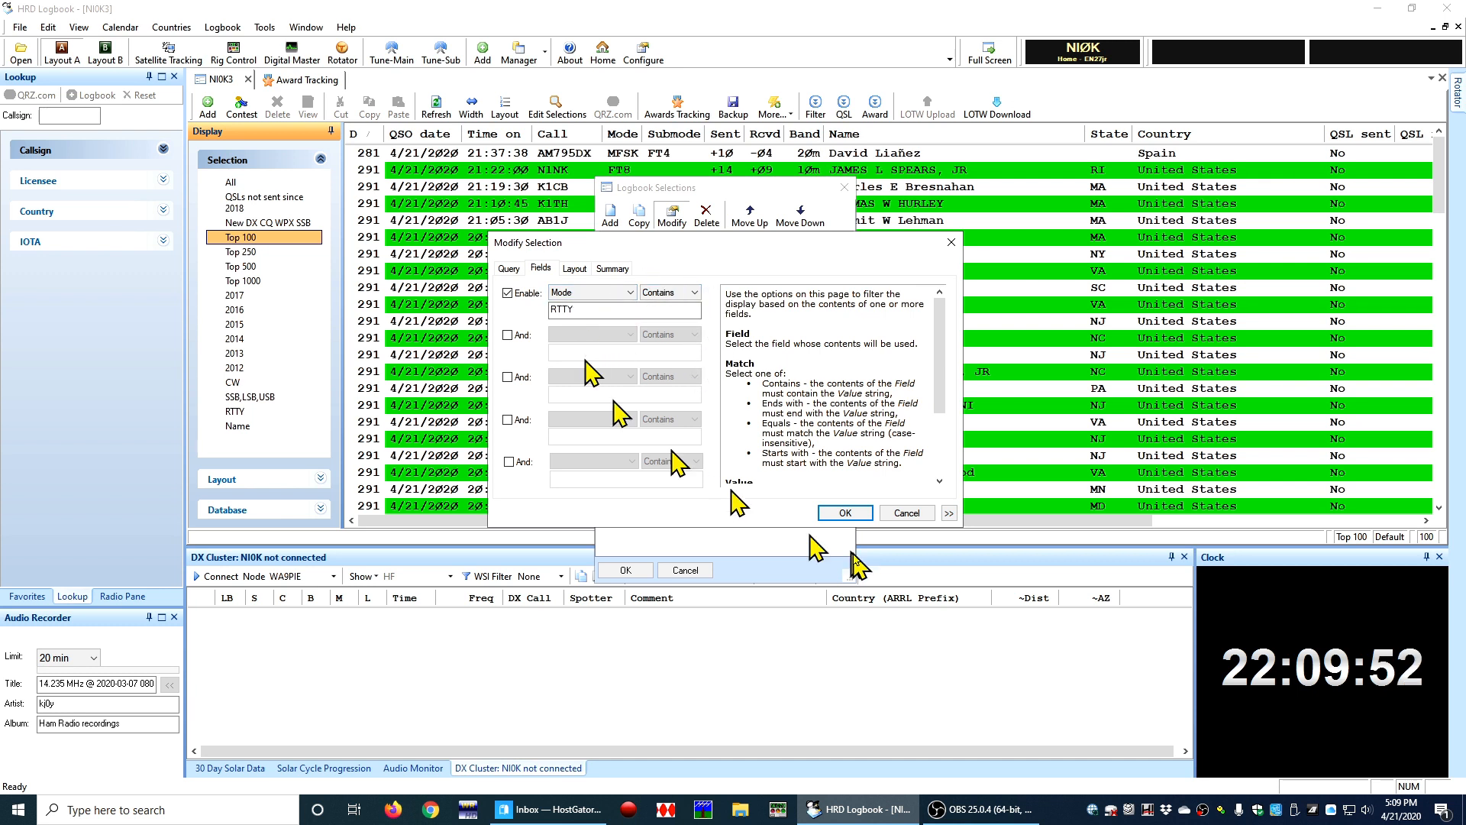
left_click(913, 513)
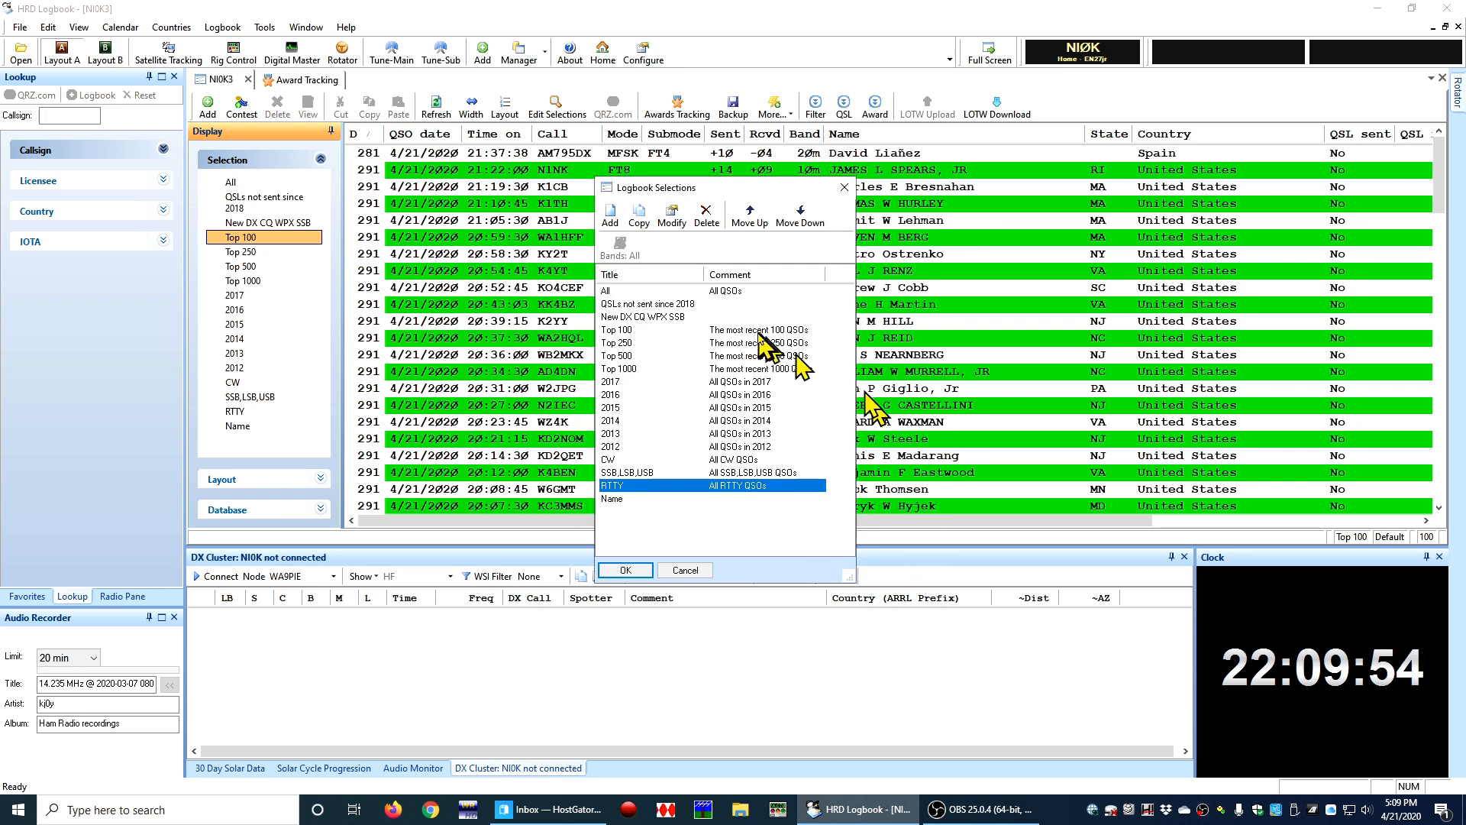
Add a logbook selection titled FT4 & FT8 with an enabled first condition of Mode Equals ft8.
left_click(617, 226)
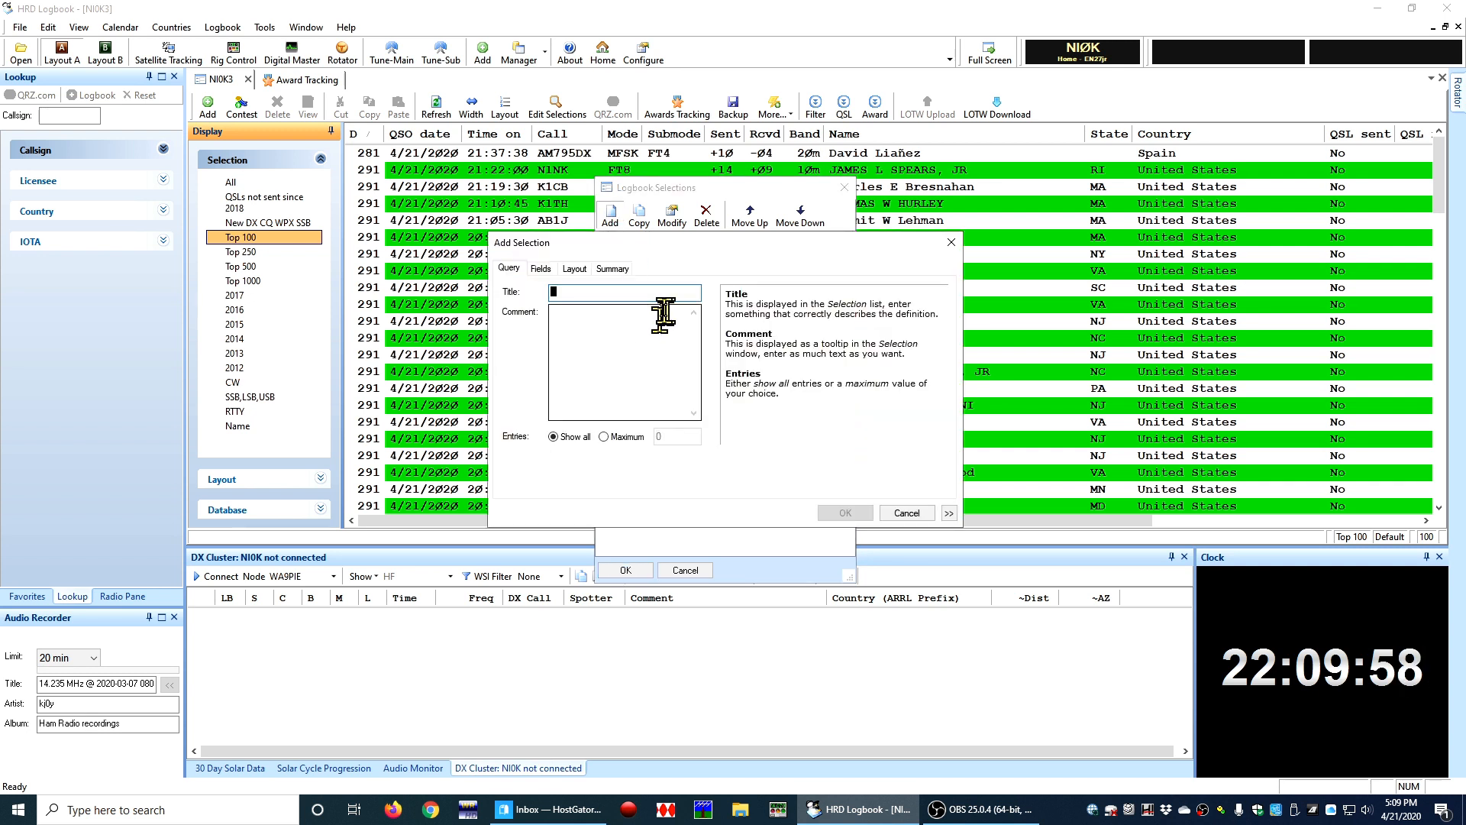
type("FT8")
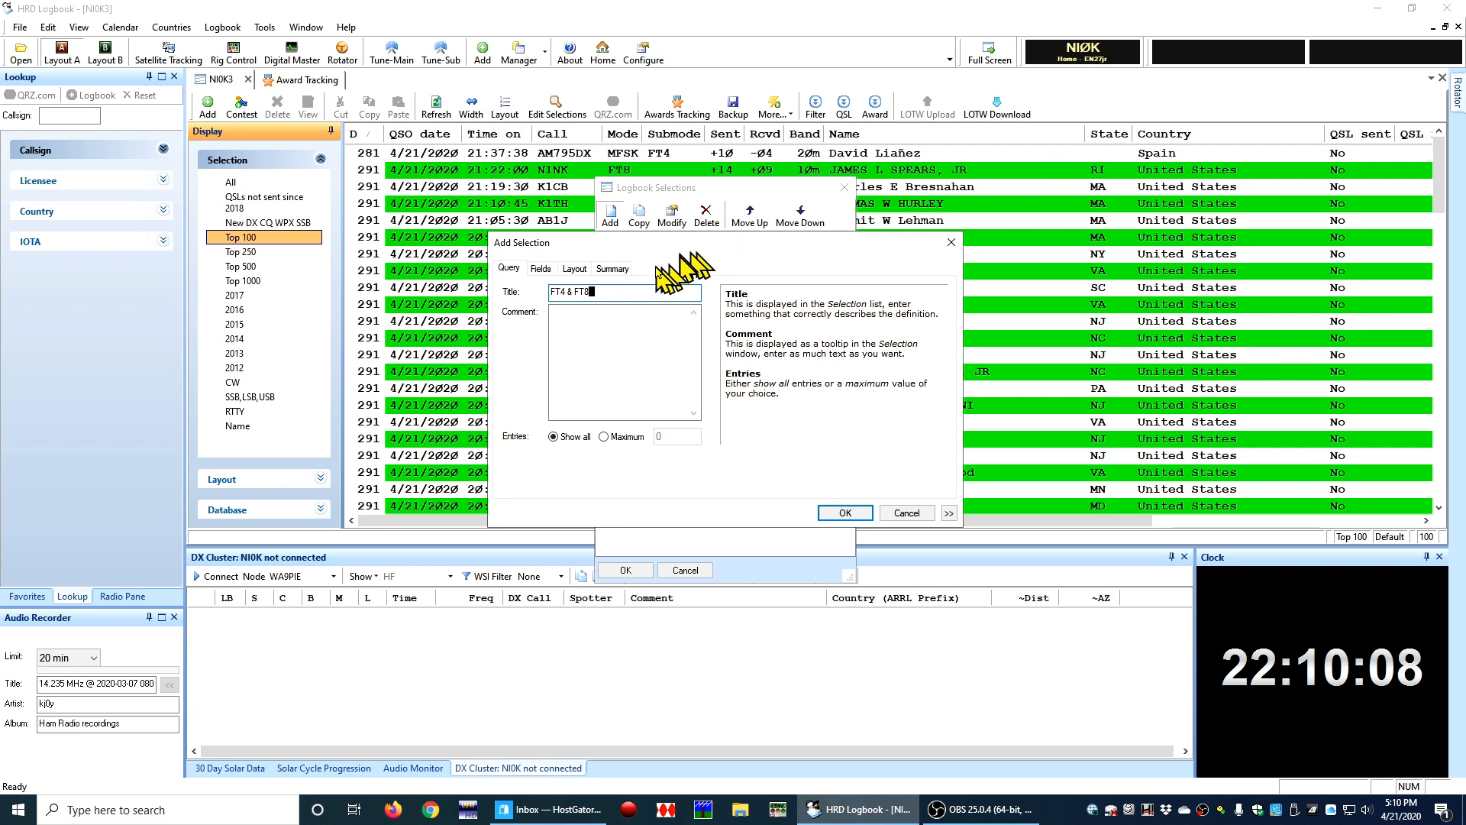
left_click(547, 273)
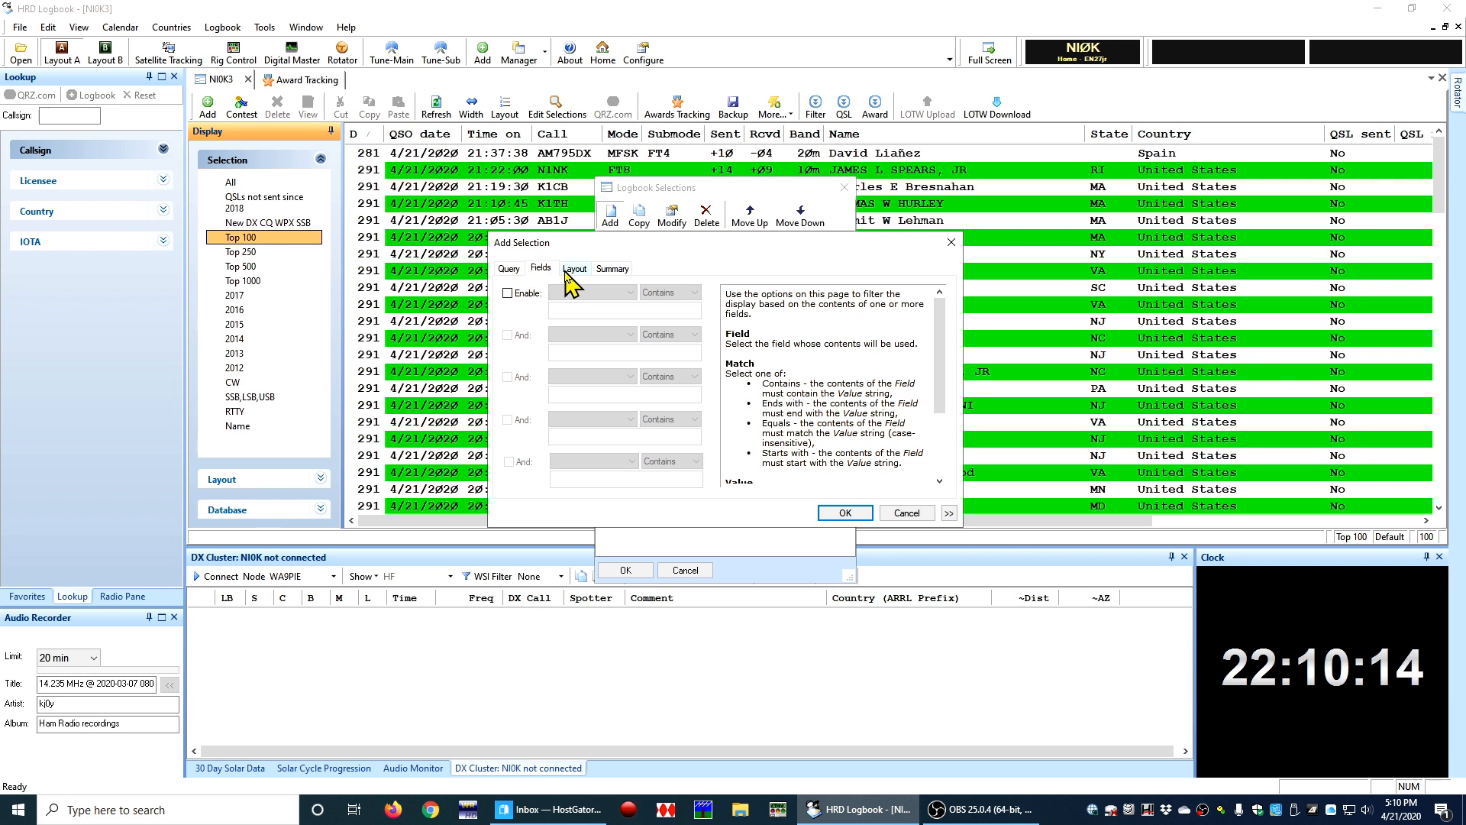
left_click(531, 294)
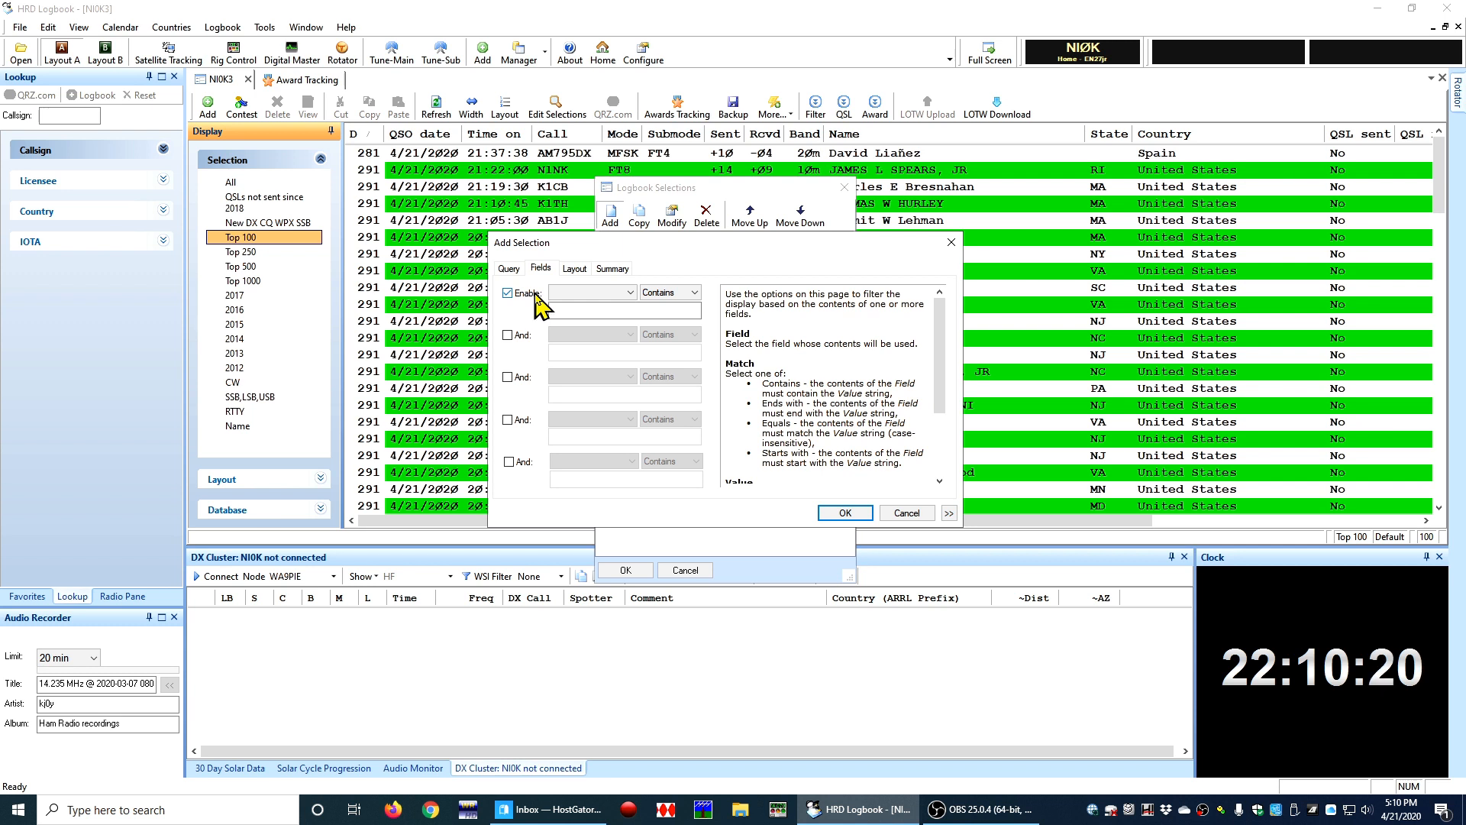
left_click(561, 293)
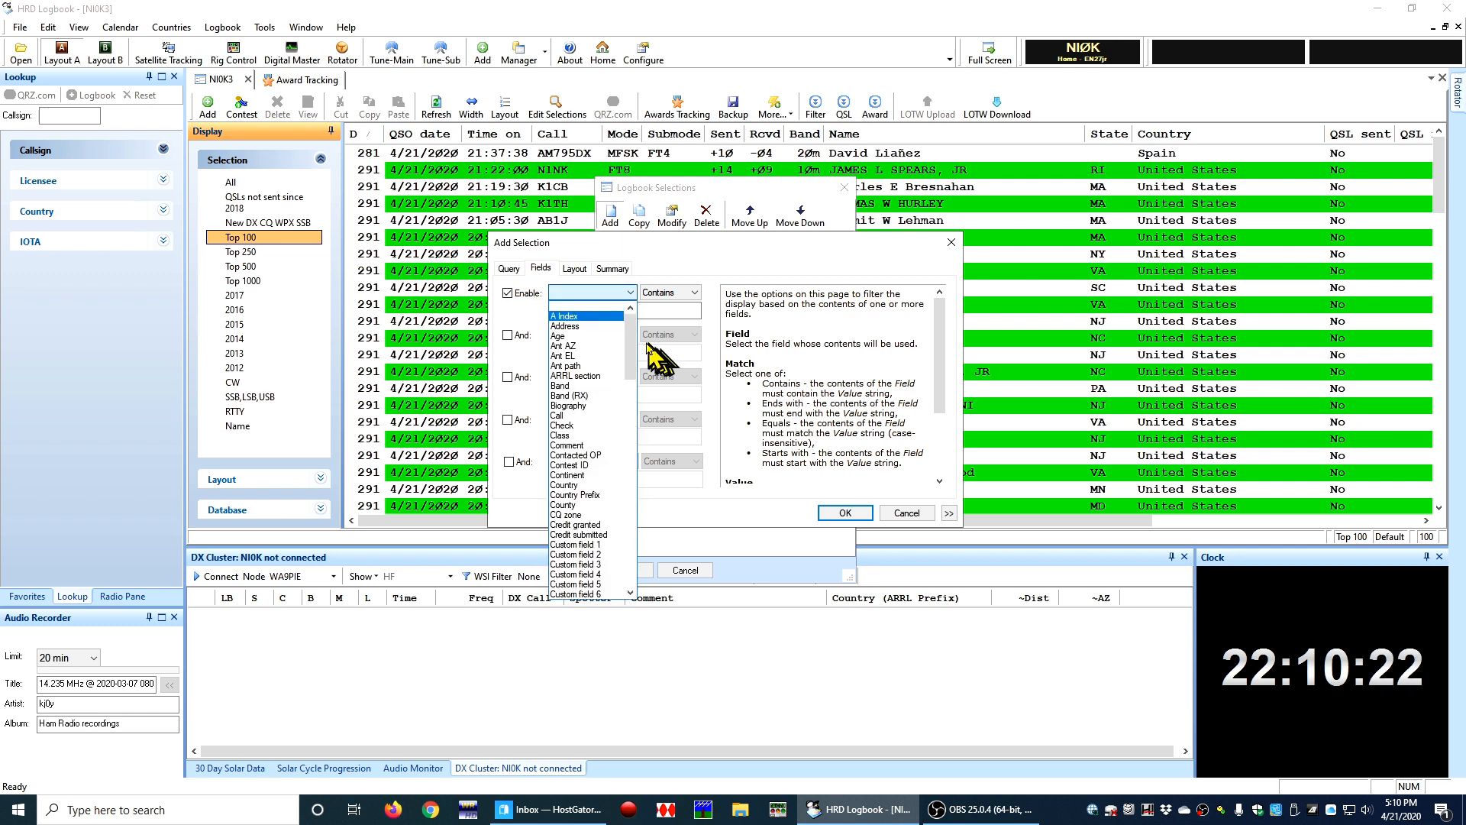
left_click_drag(636, 351, 643, 461)
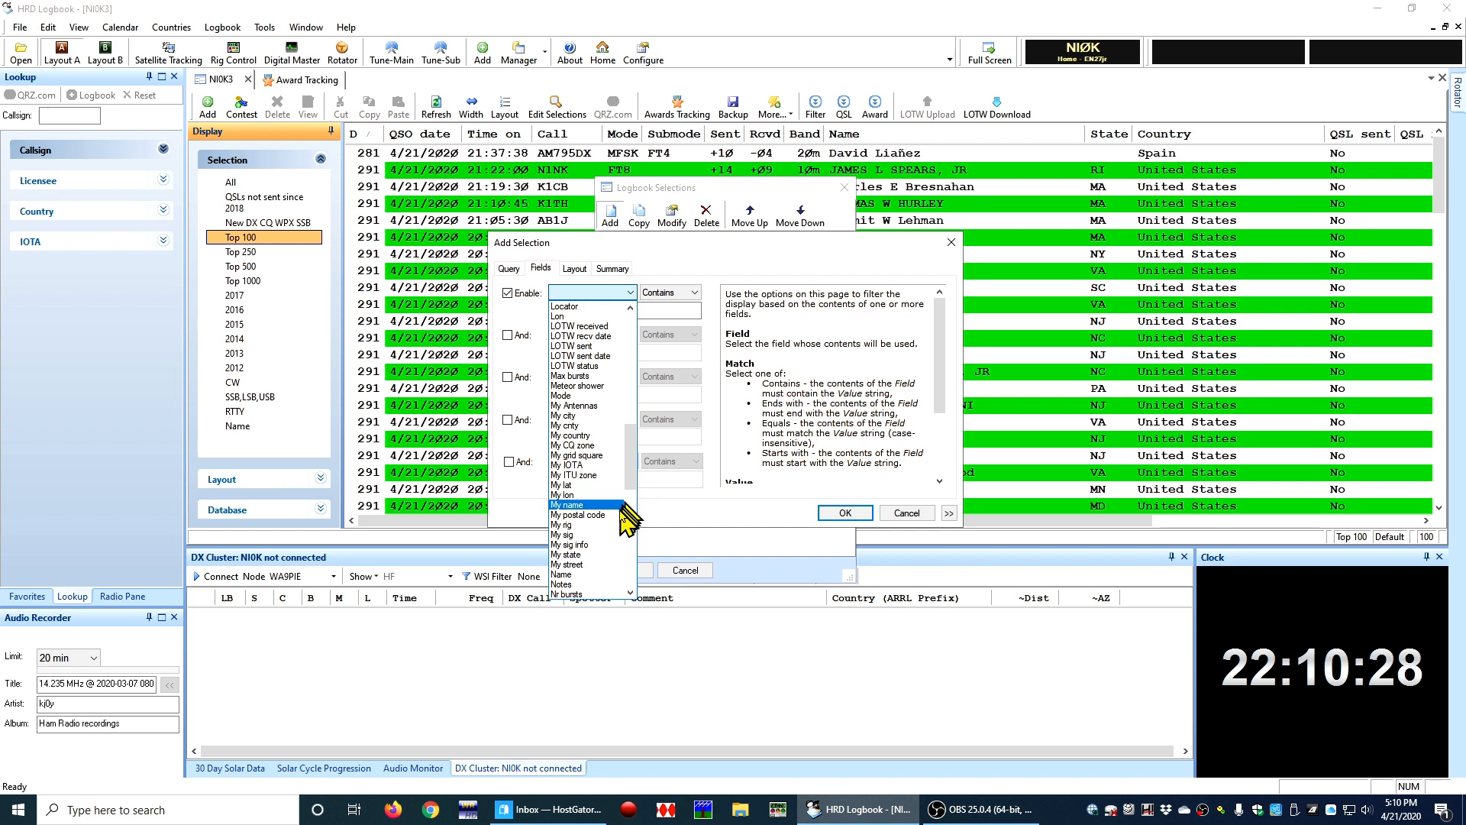
left_click(611, 396)
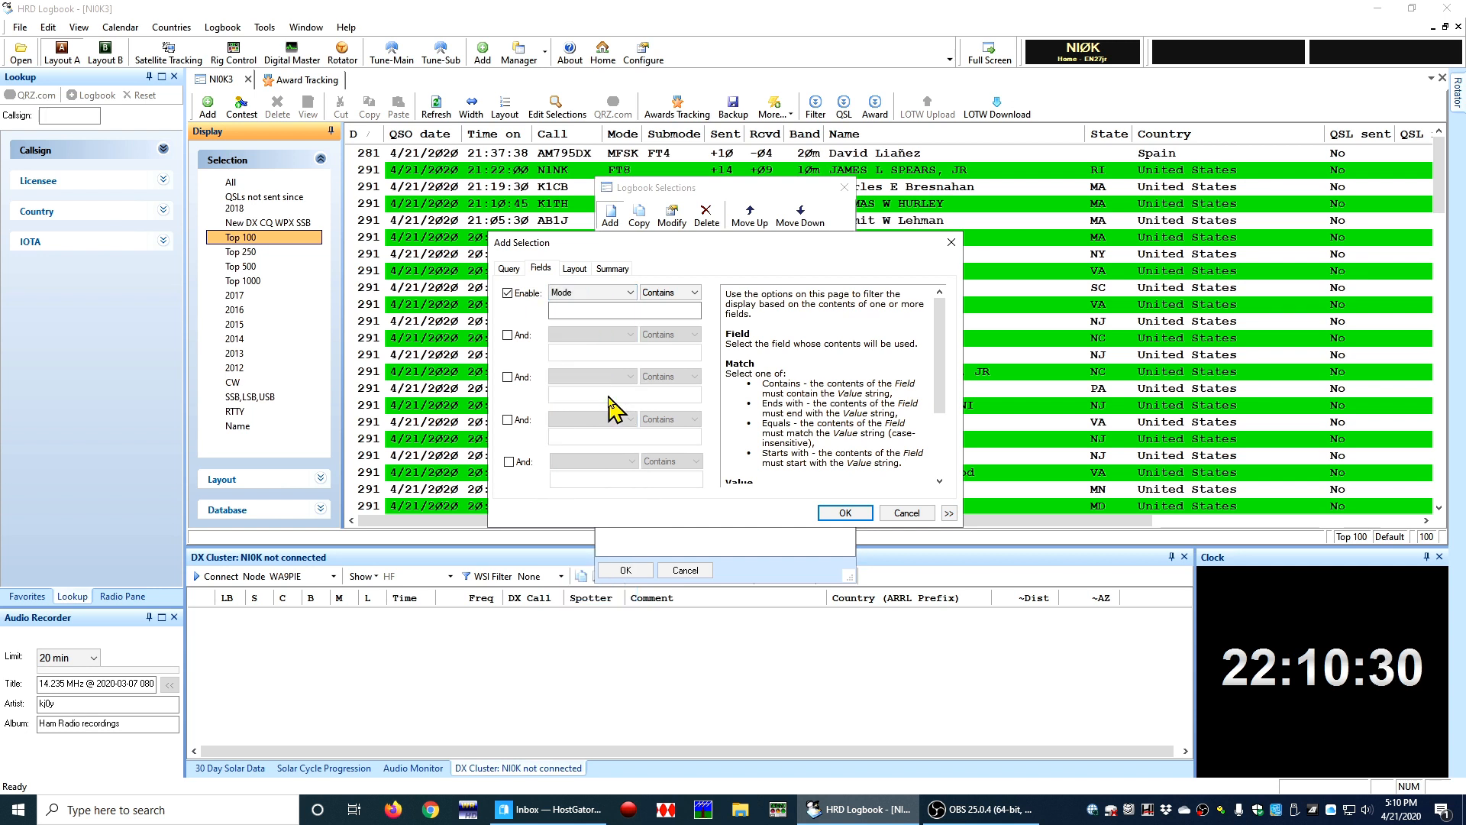
left_click(671, 292)
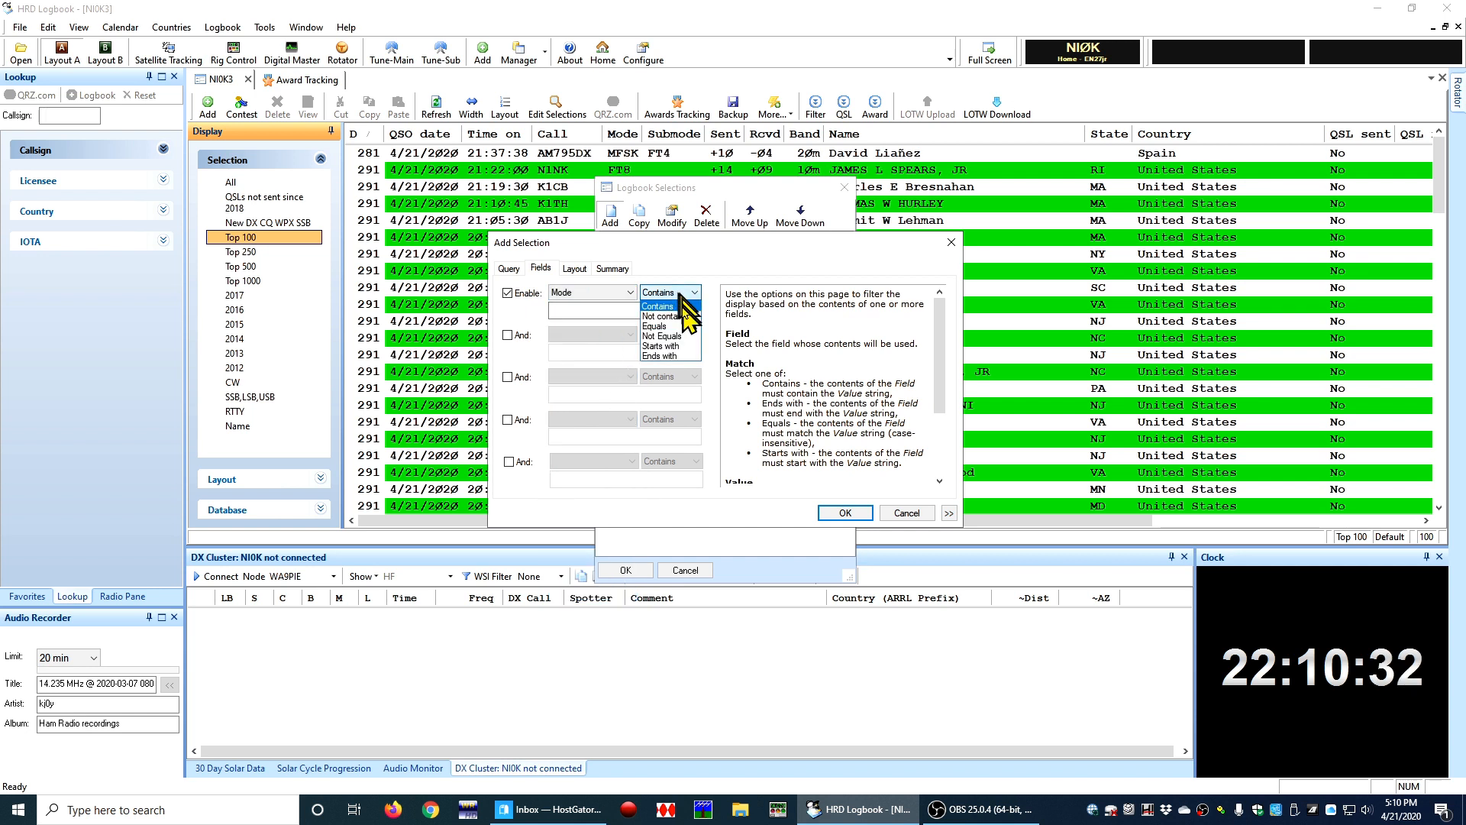
left_click(661, 324)
left_click(658, 310)
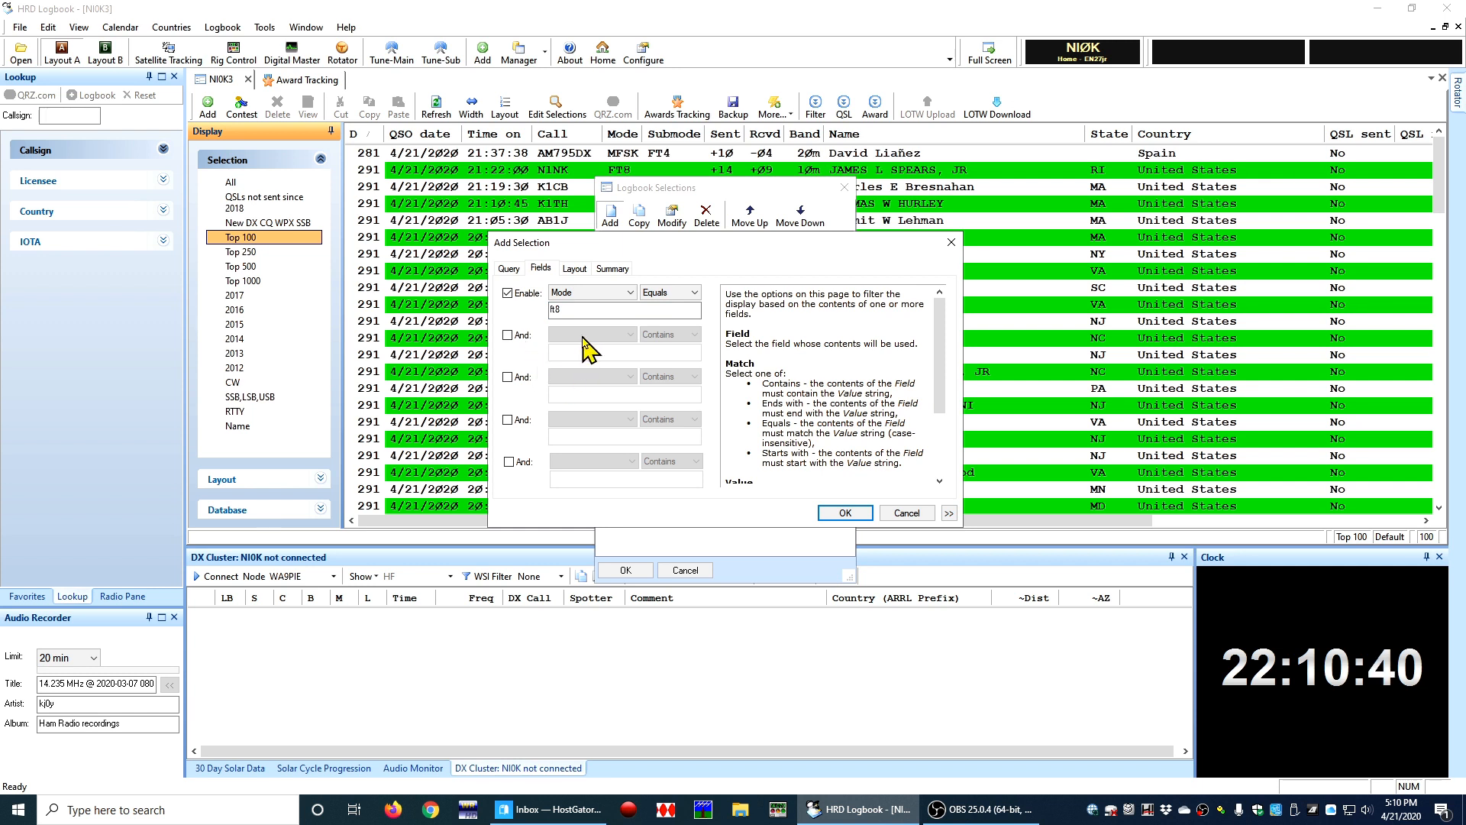
Enable a second condition for the FT4 & FT8 selection with Submode Equals ft4.
left_click(508, 334)
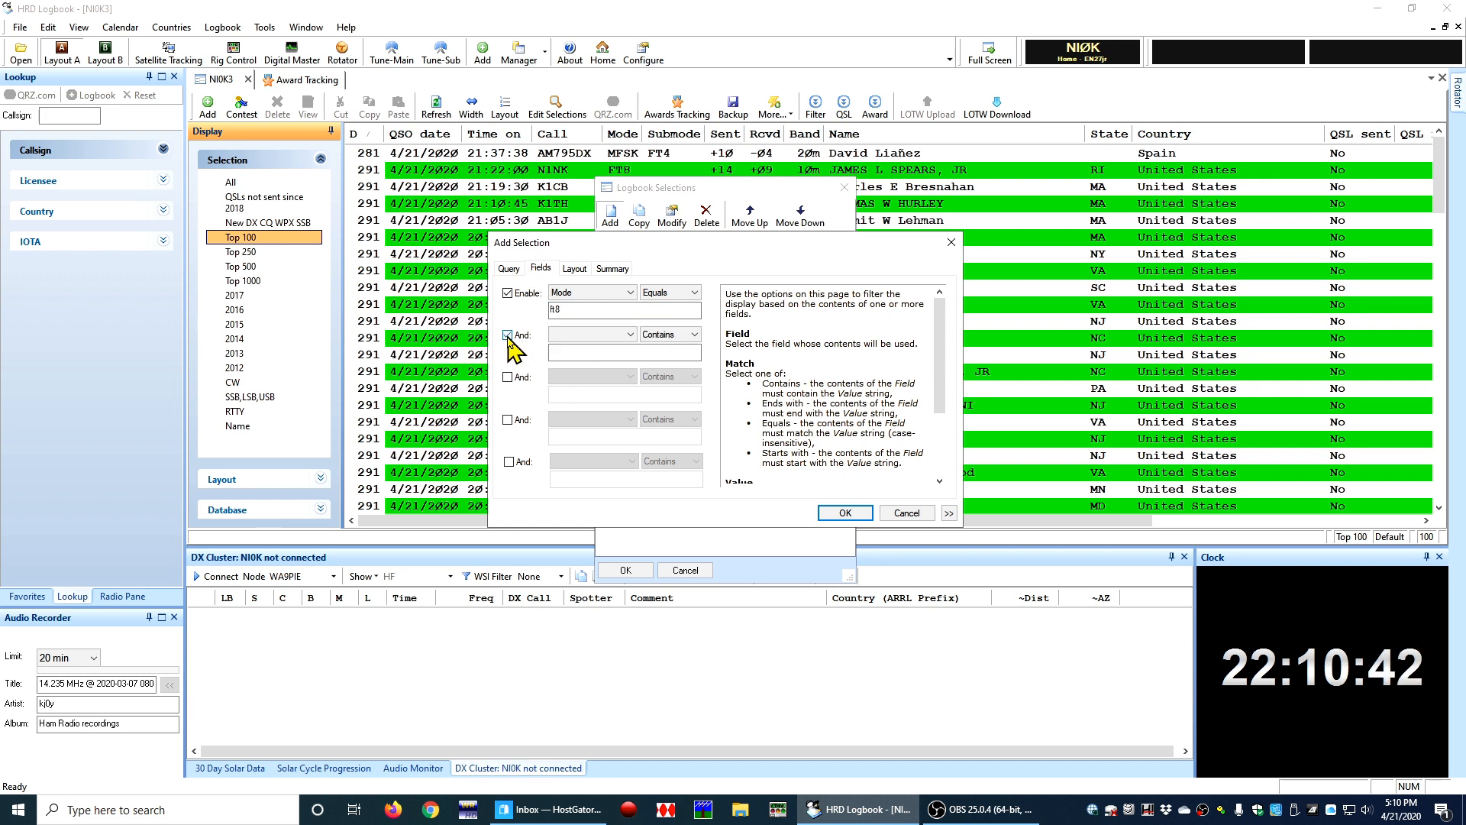
left_click(629, 336)
left_click_drag(631, 358, 624, 566)
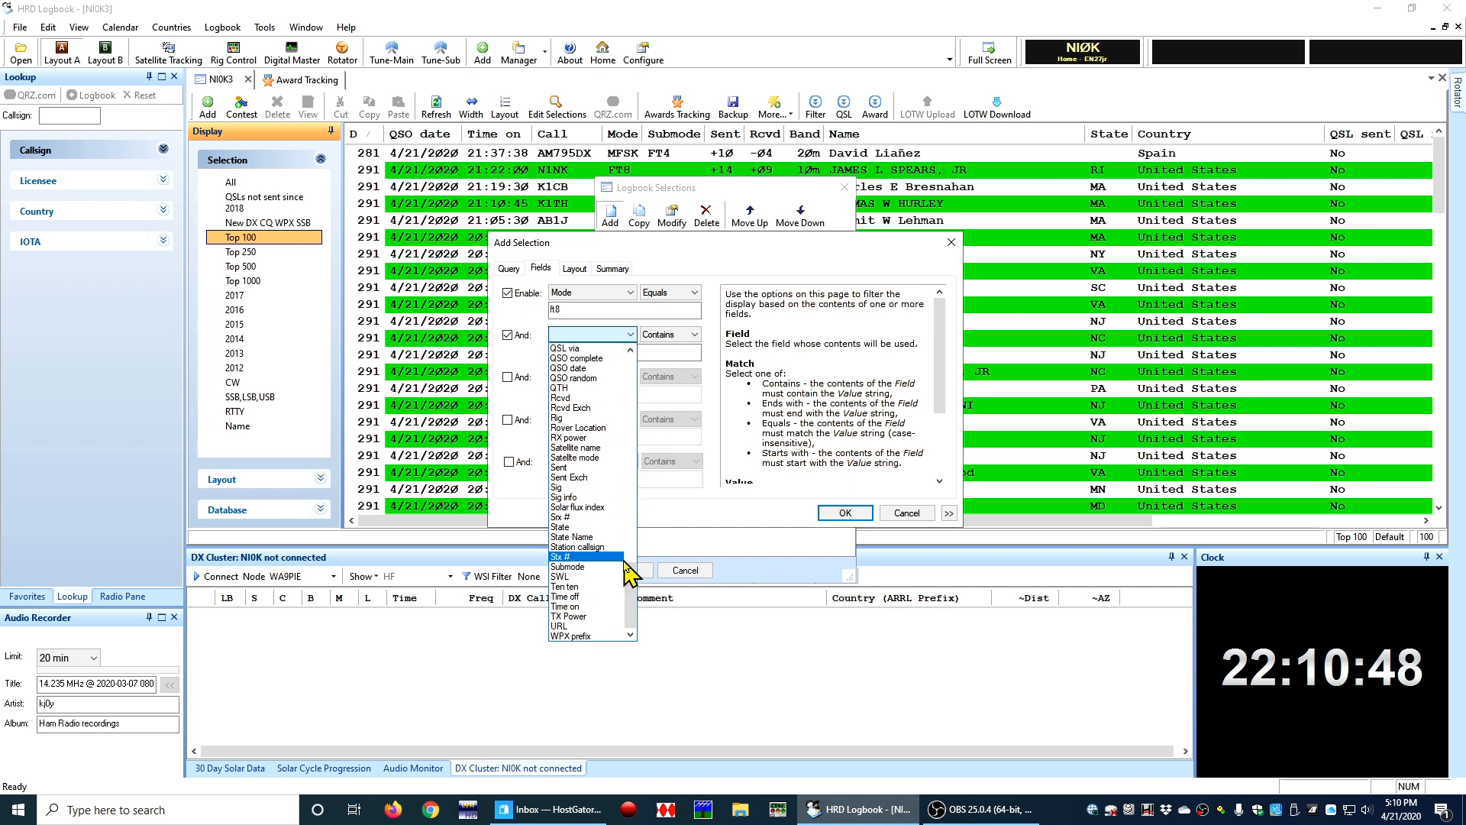
left_click(618, 568)
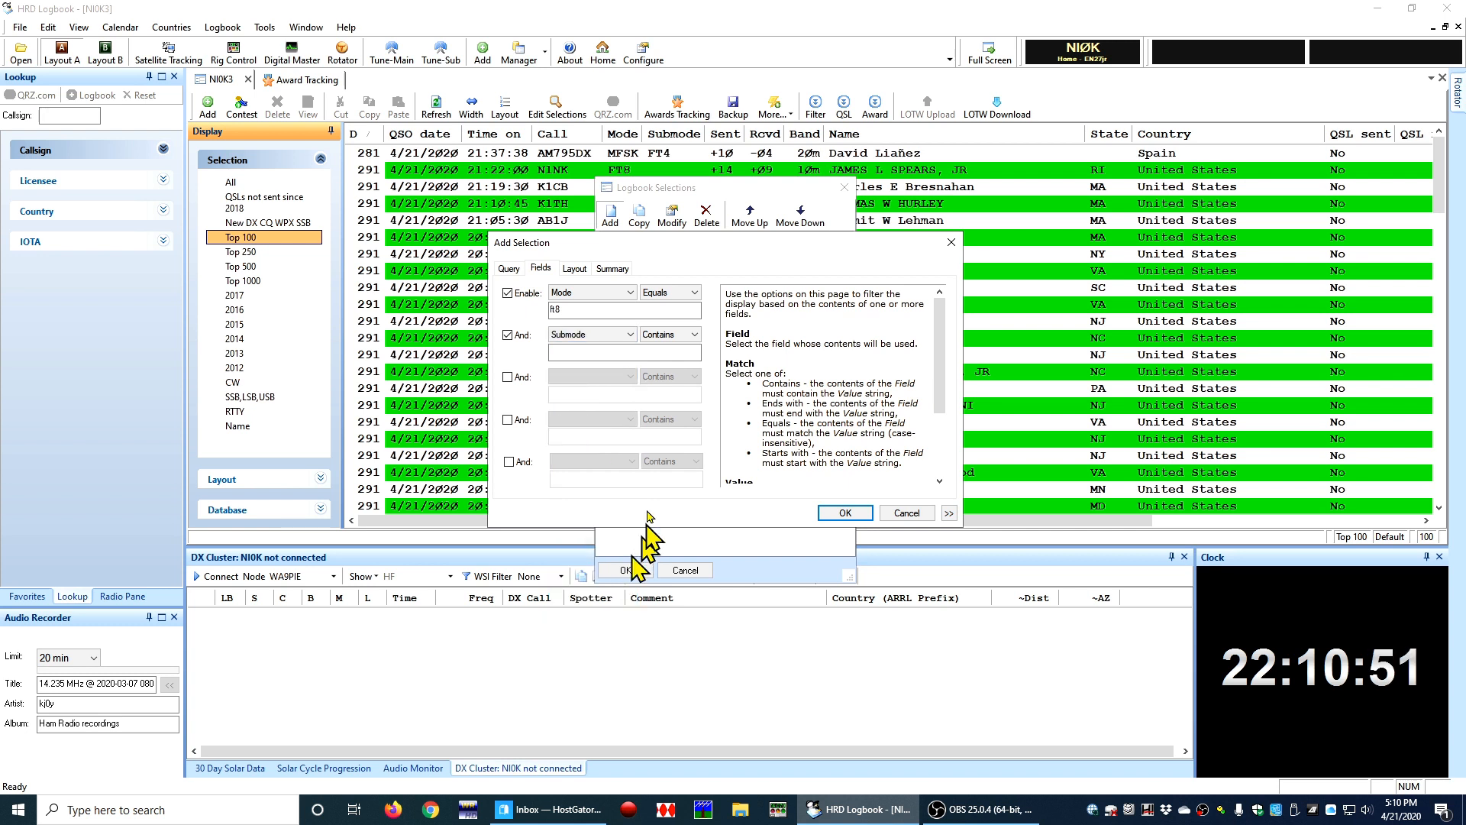
left_click(692, 336)
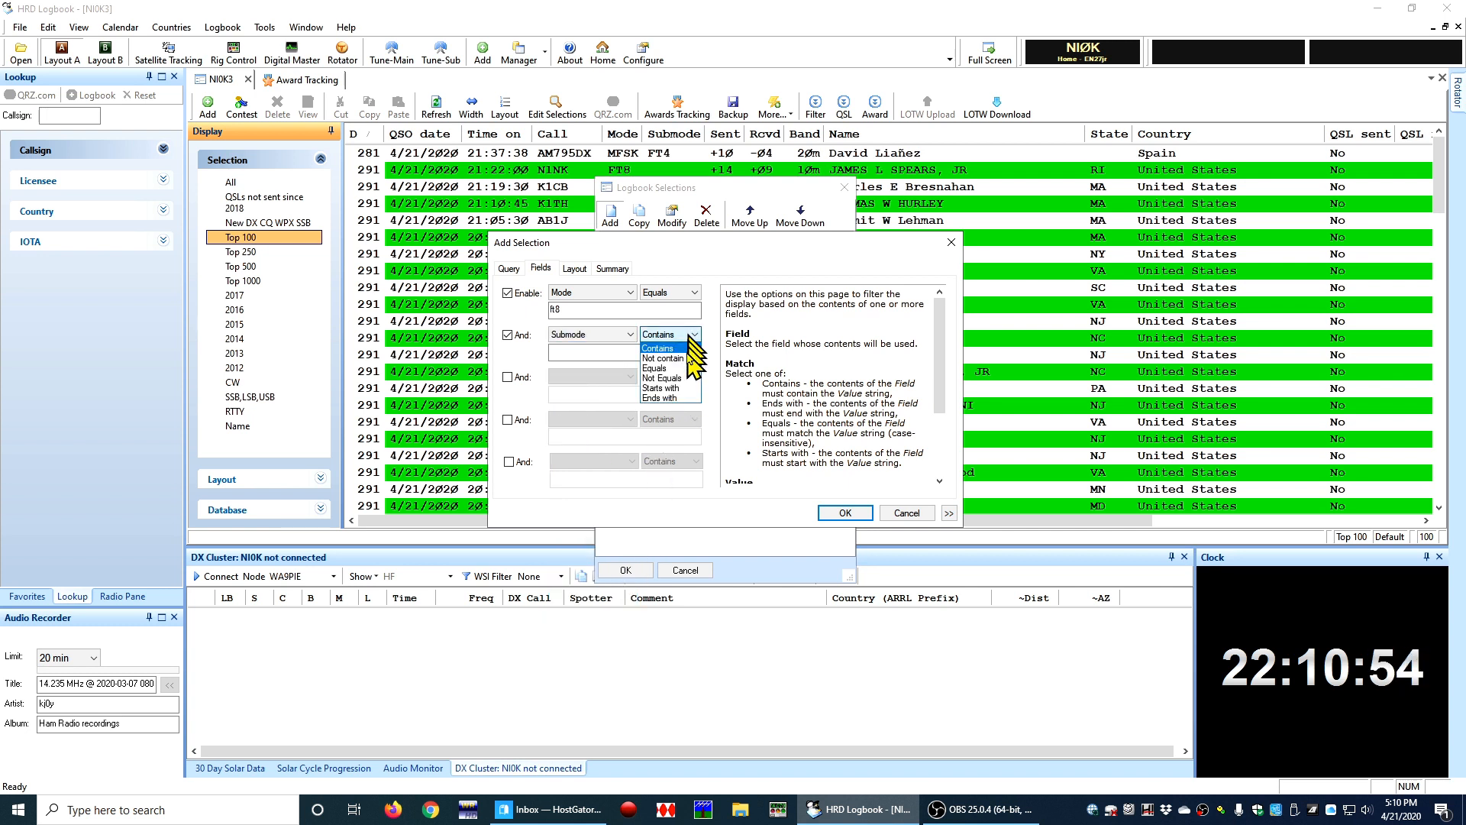
left_click(679, 369)
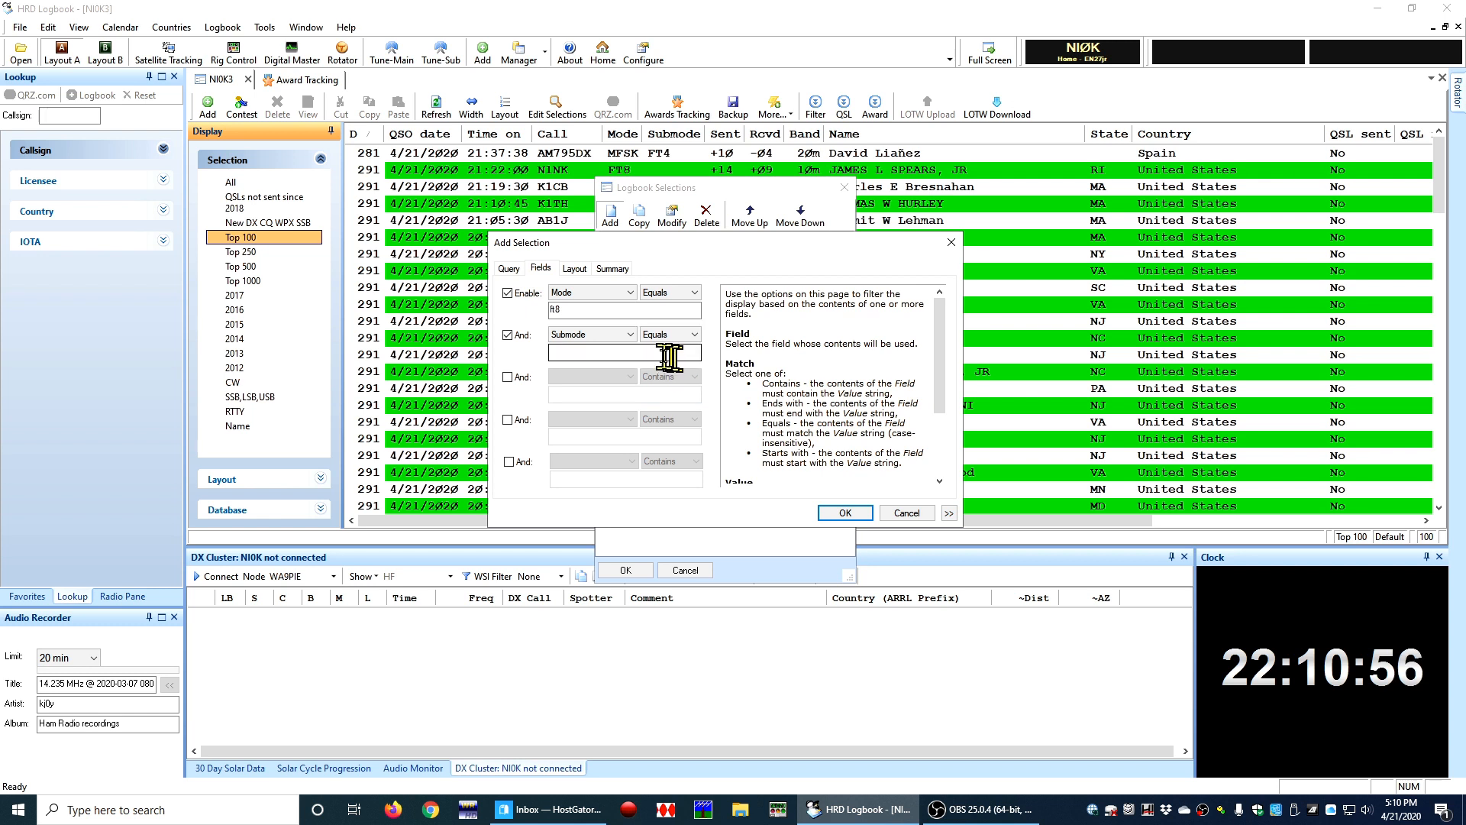
left_click(662, 352)
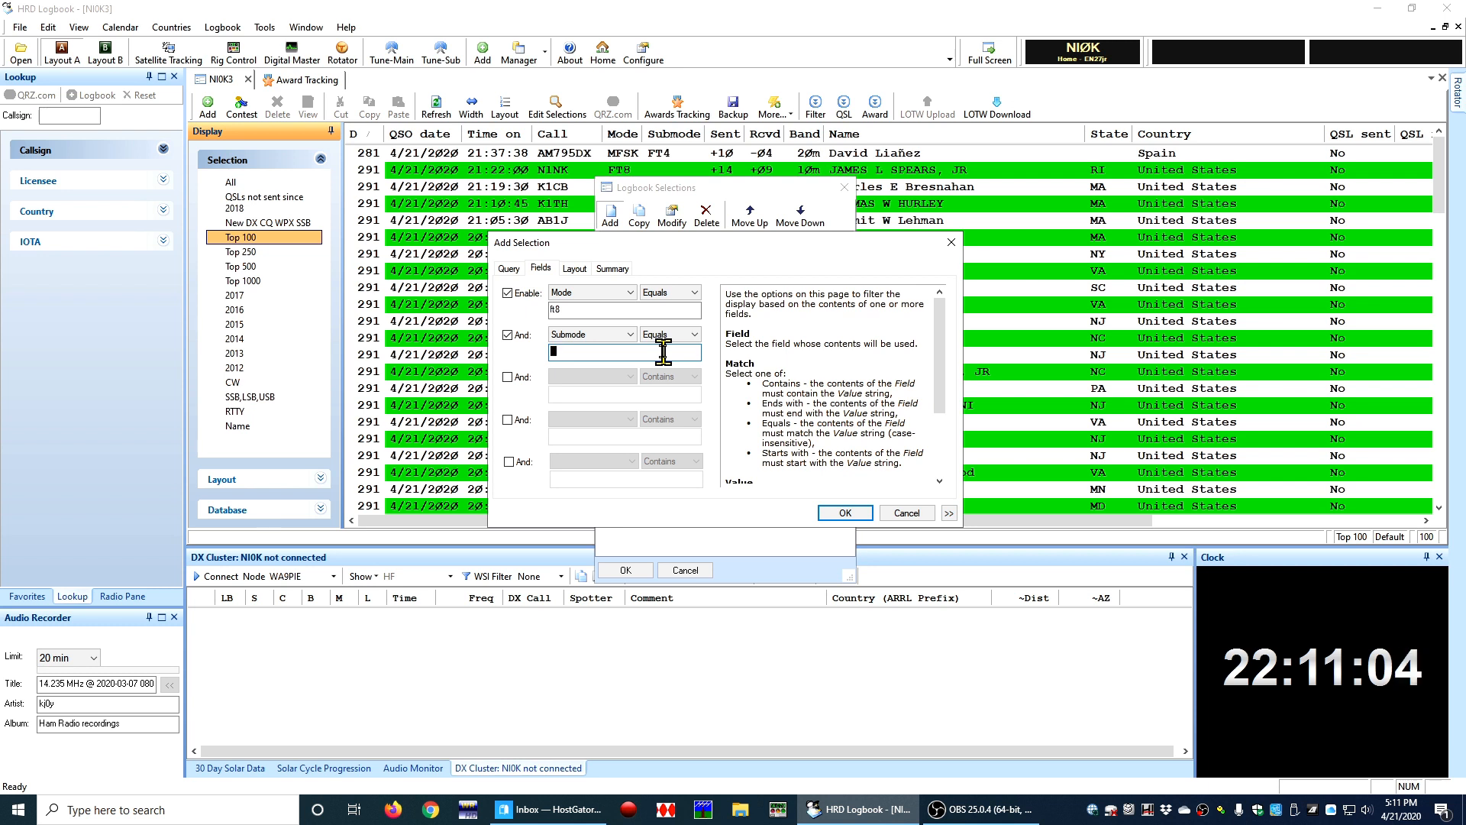
type("ft4")
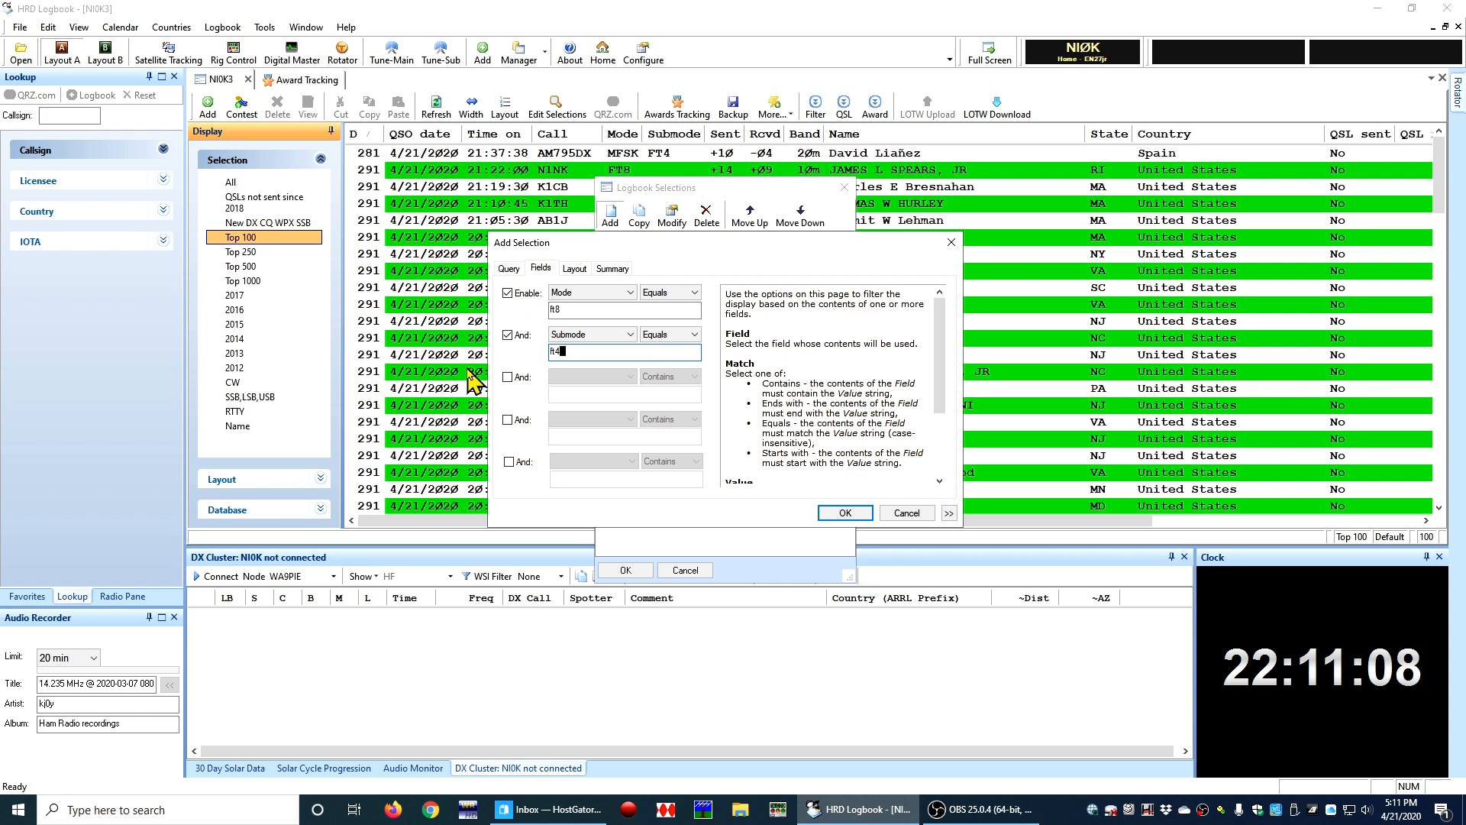
Disable the field conditions of the FT4 & FT8 selection, and save it with the logbook selections.
left_click(508, 293)
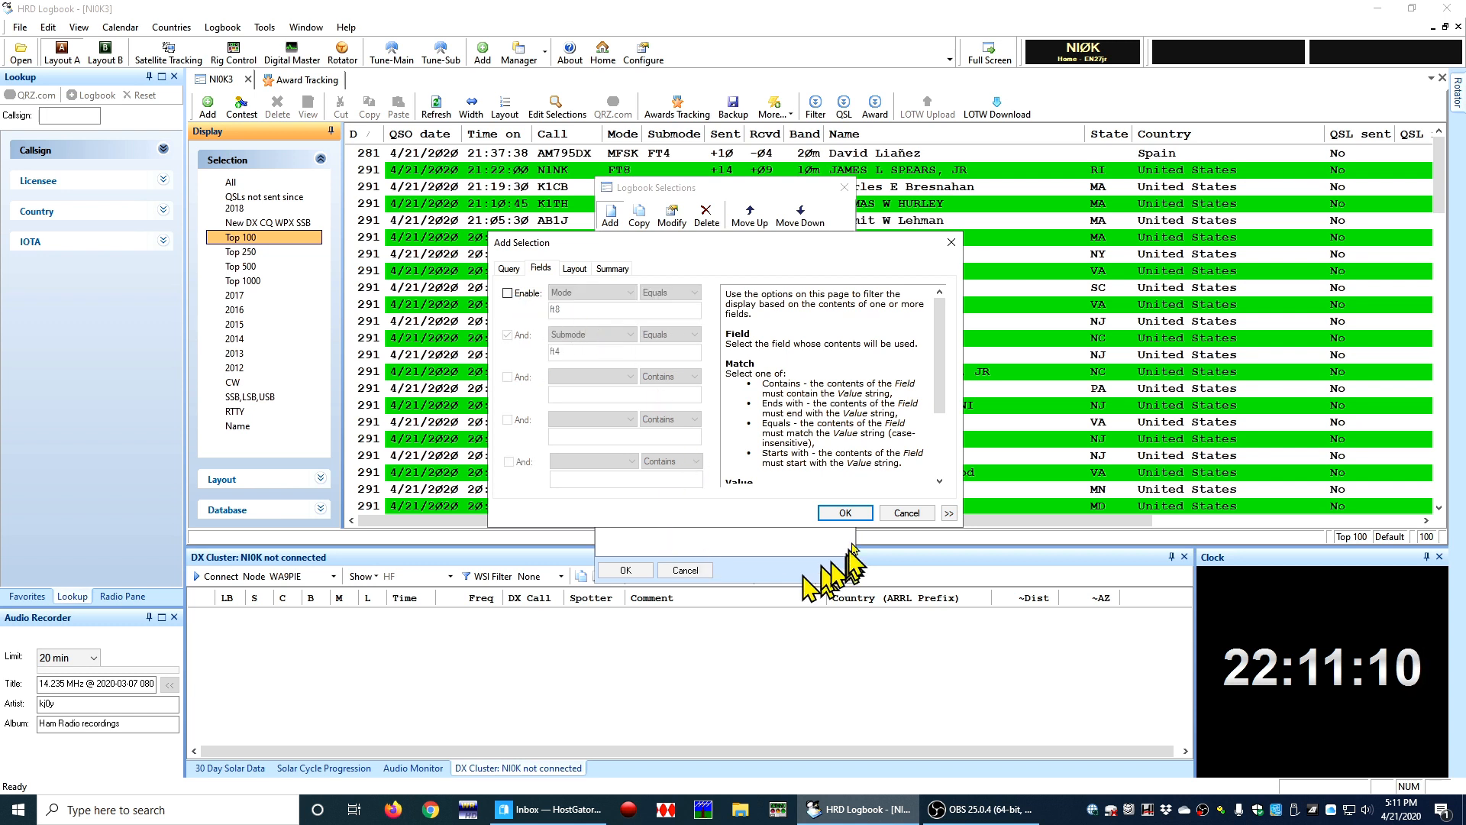
left_click(860, 512)
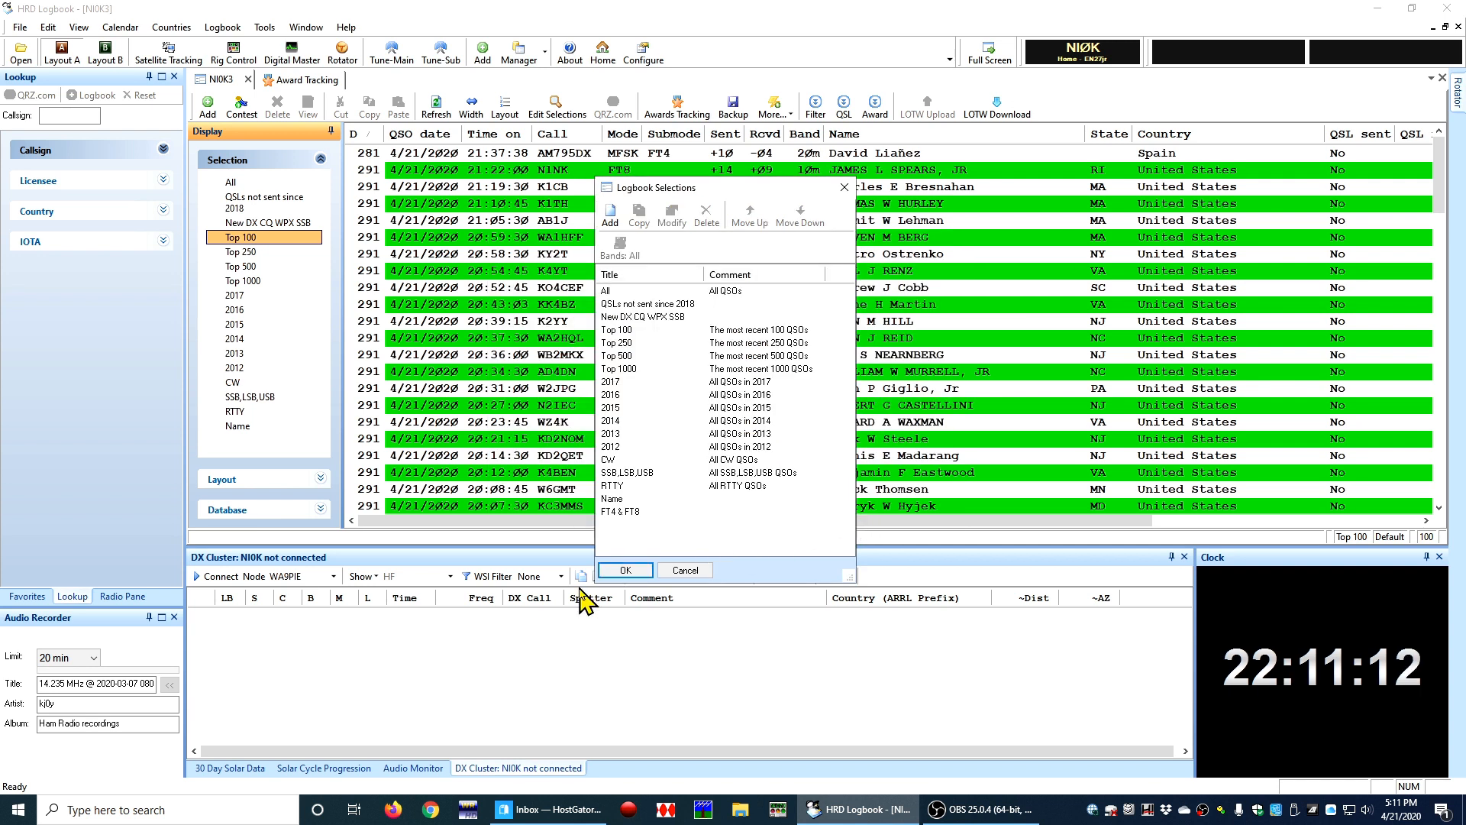
left_click(623, 571)
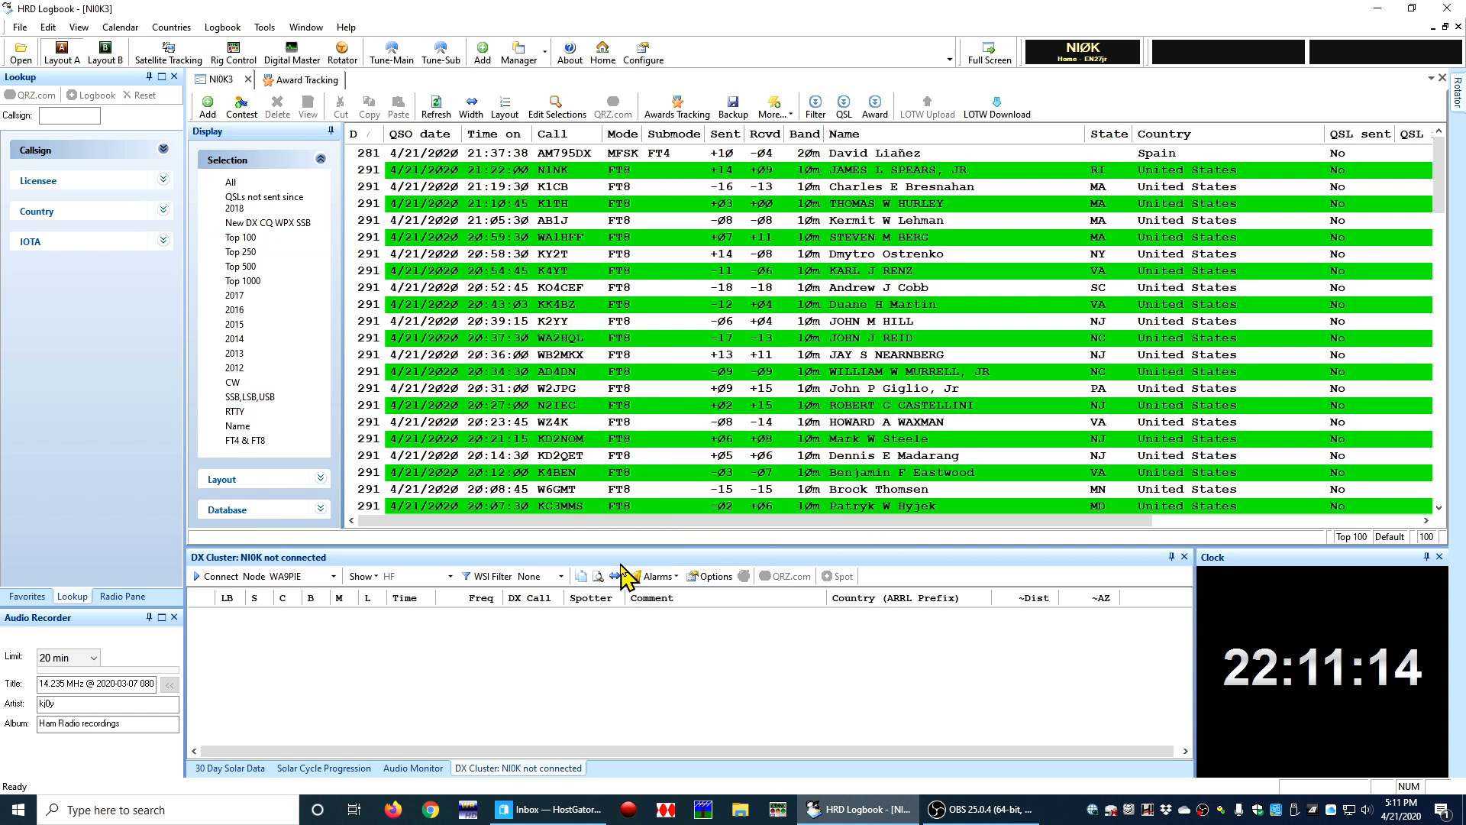
Apply the FT4 & FT8 selection to the logbook, and look through its contacts down to the oldest entries.
left_click(258, 440)
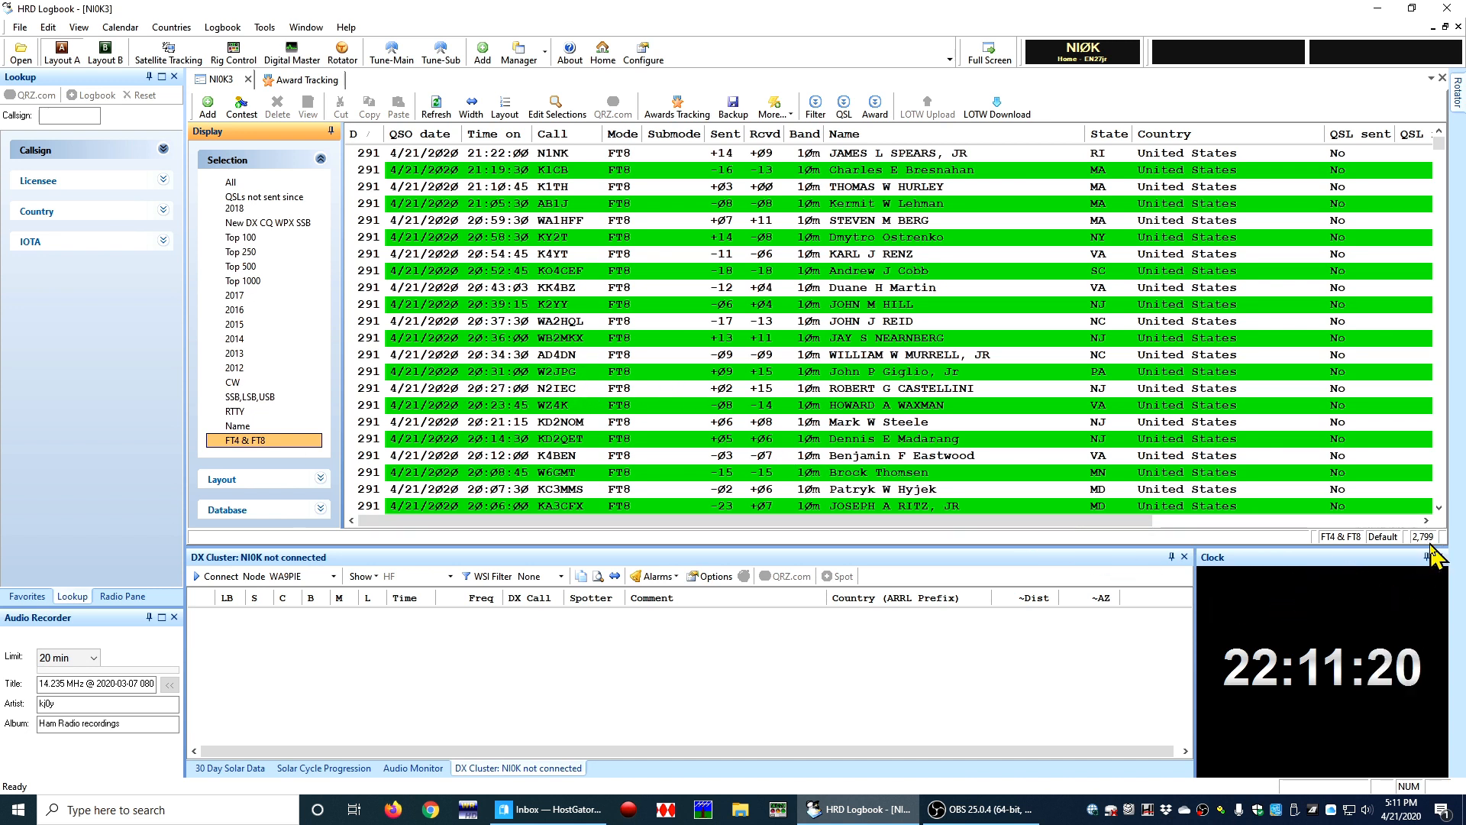
left_click(1399, 507)
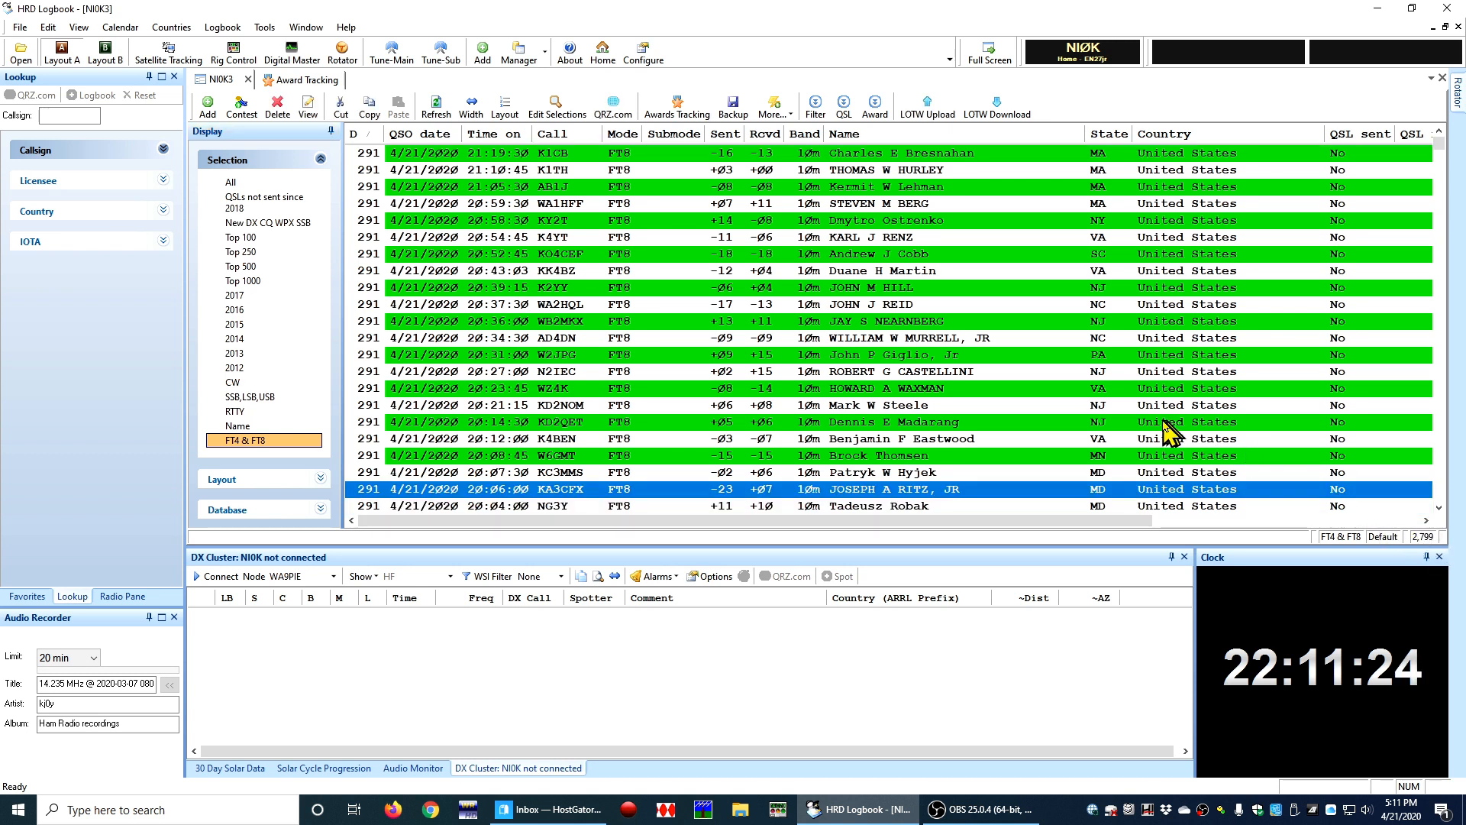
scroll(764, 416, "up", 1)
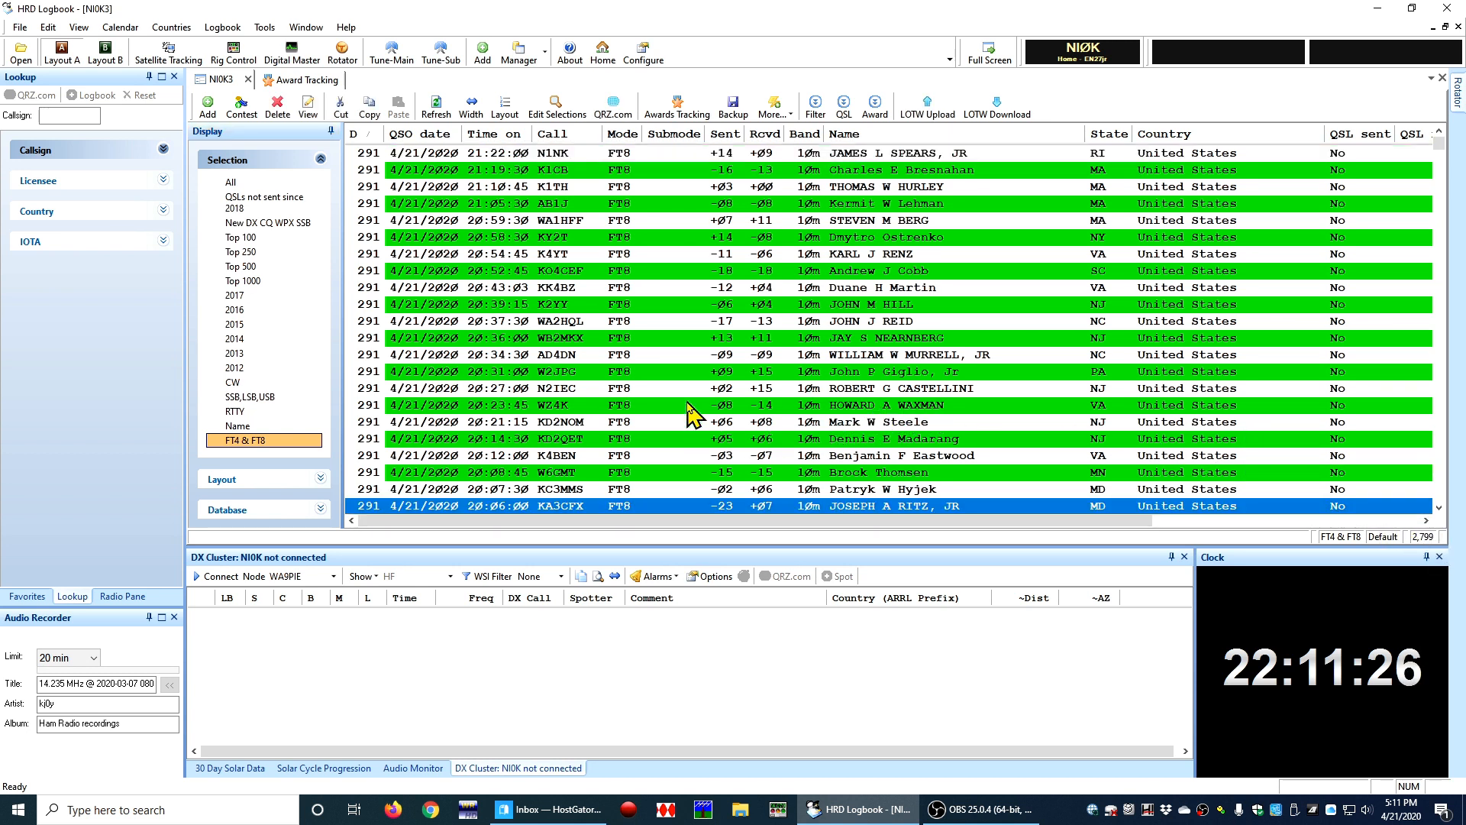
scroll(709, 397, "down", 7)
scroll(713, 403, "down", 15)
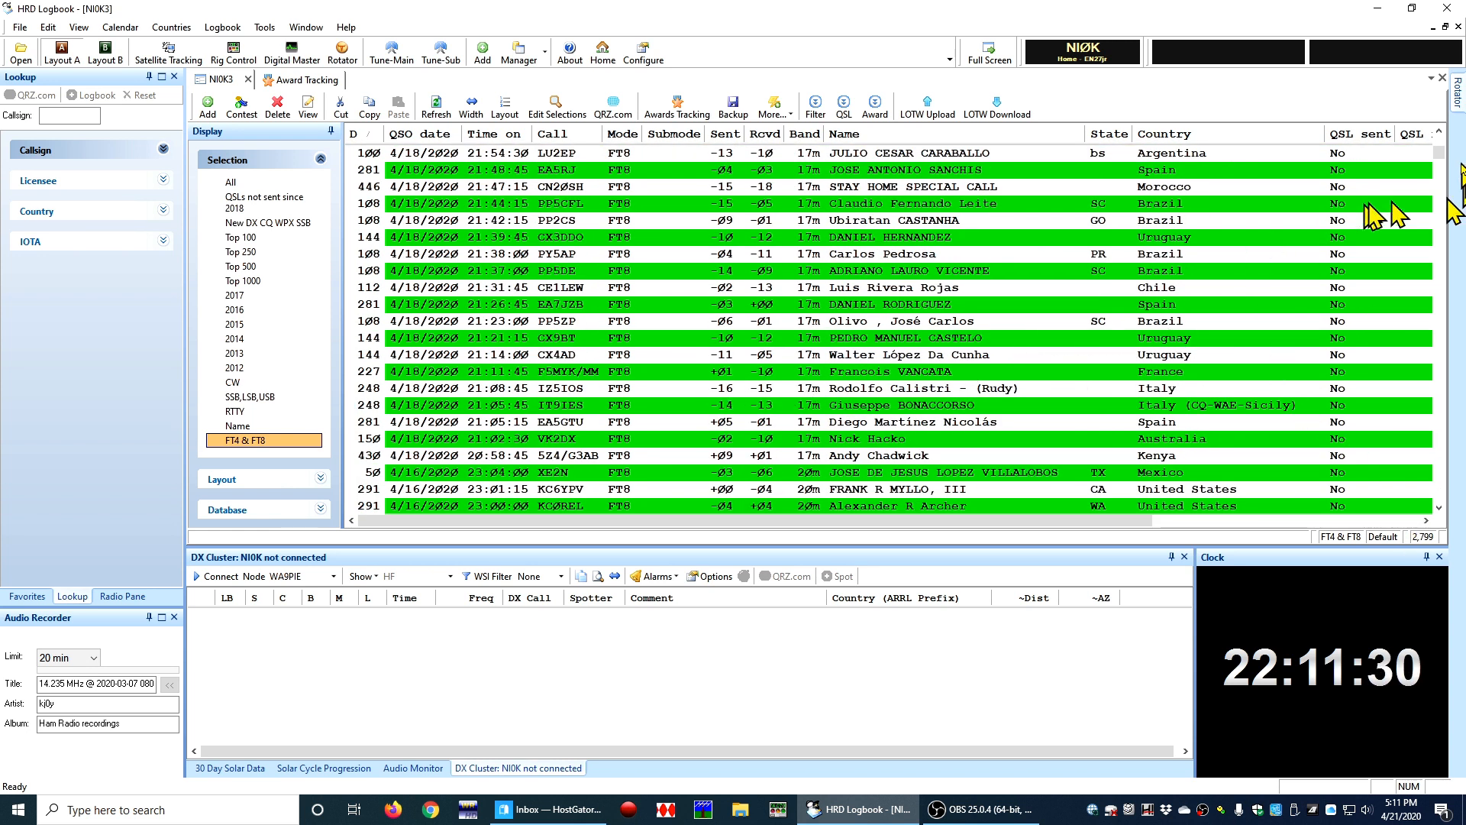
left_click_drag(1444, 153, 1461, 500)
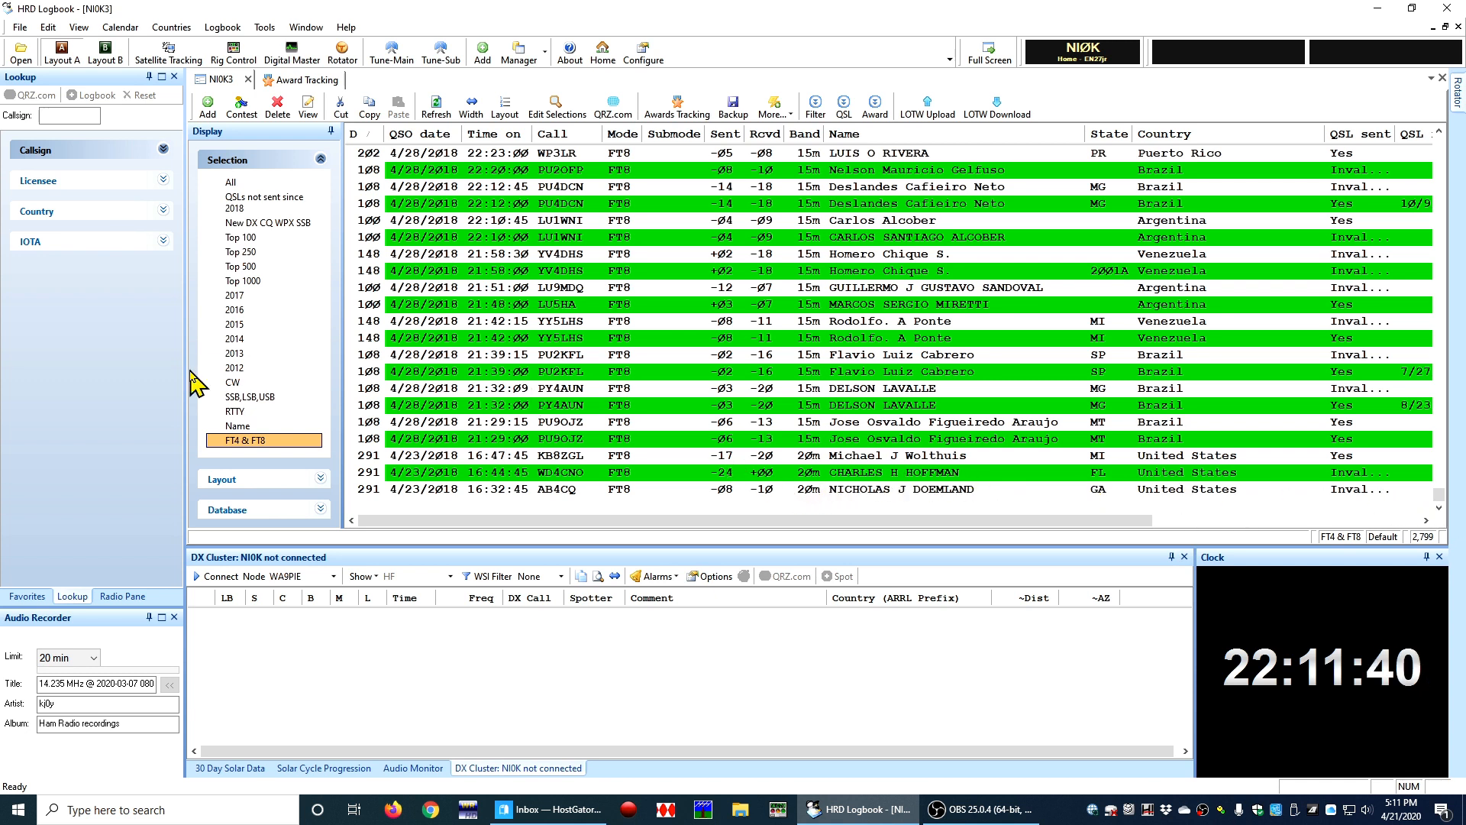
Modify the FT4 & FT8 selection so that only its first field condition, Mode Equals ft8, is enabled.
double_click(245, 441)
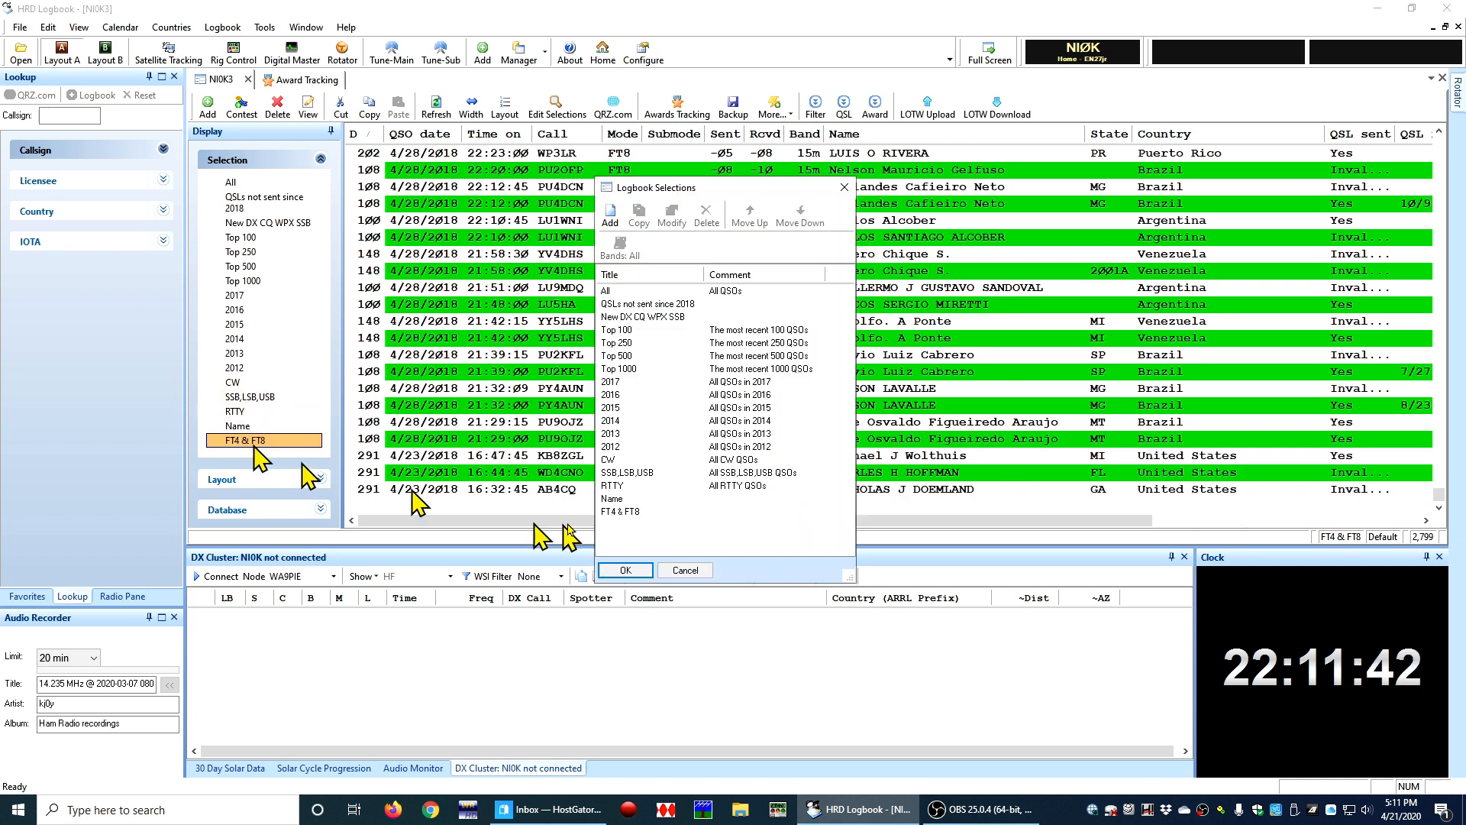
left_click(624, 511)
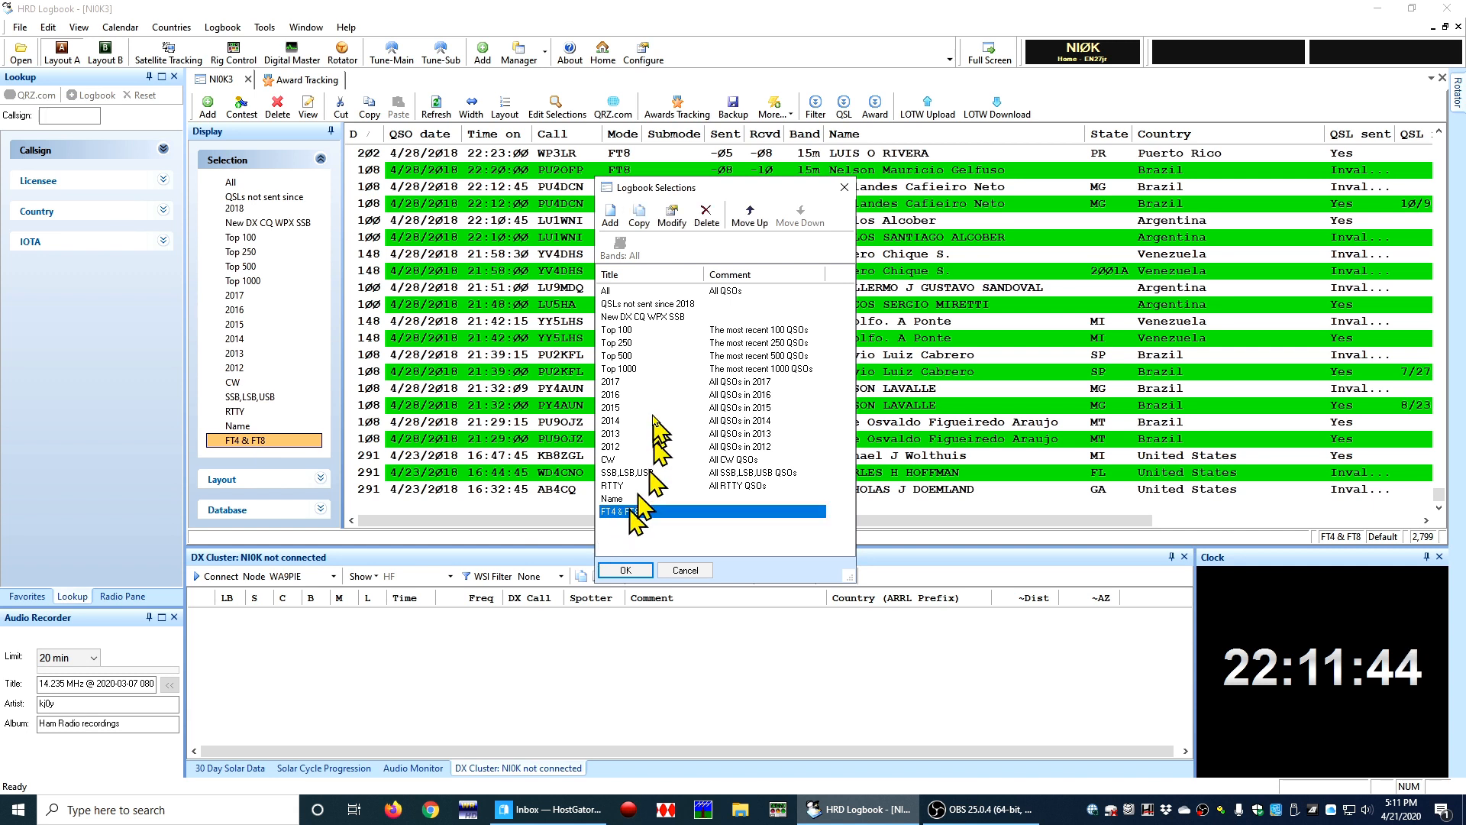
left_click(670, 216)
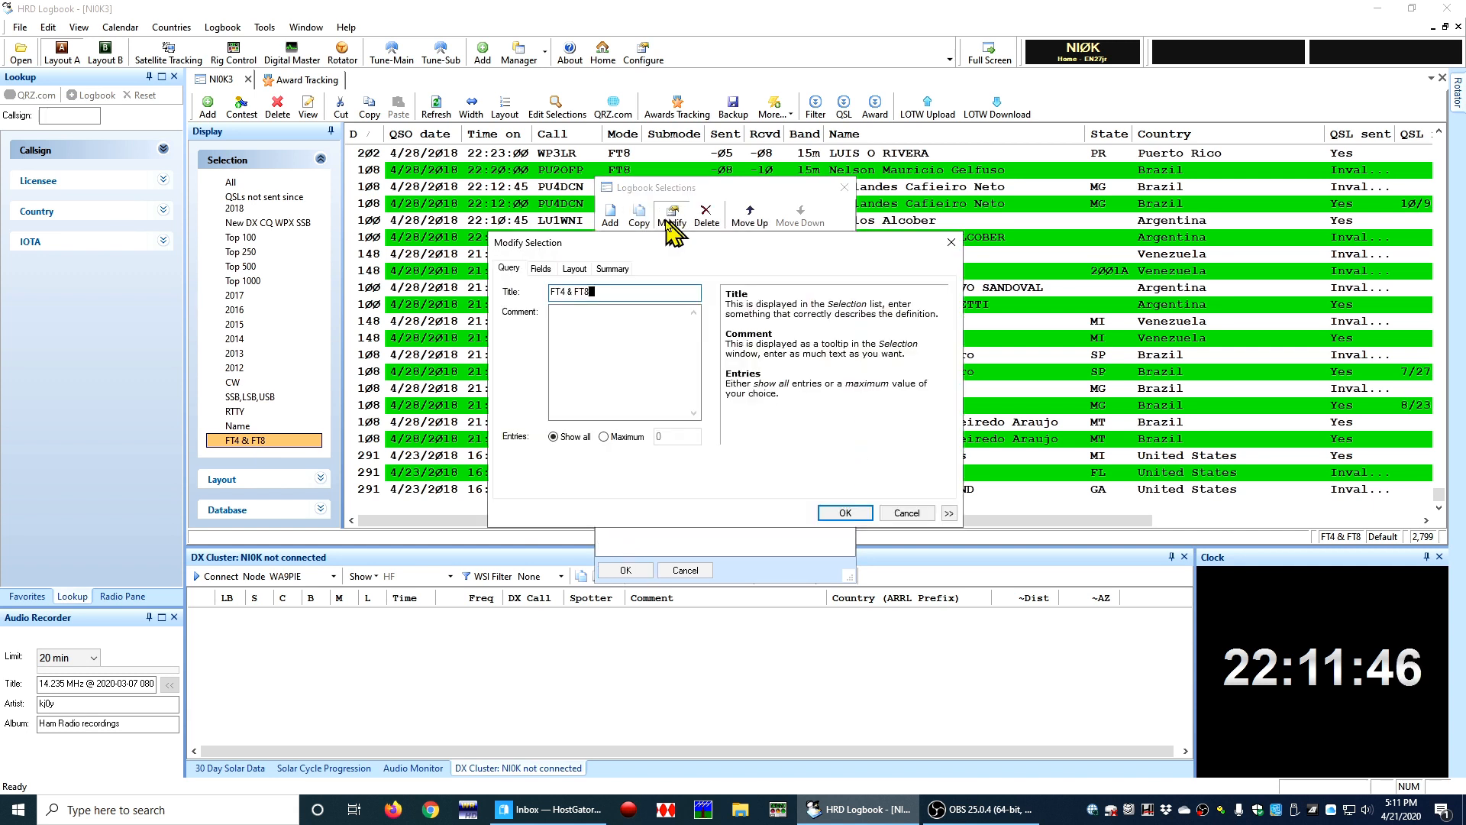
left_click(540, 269)
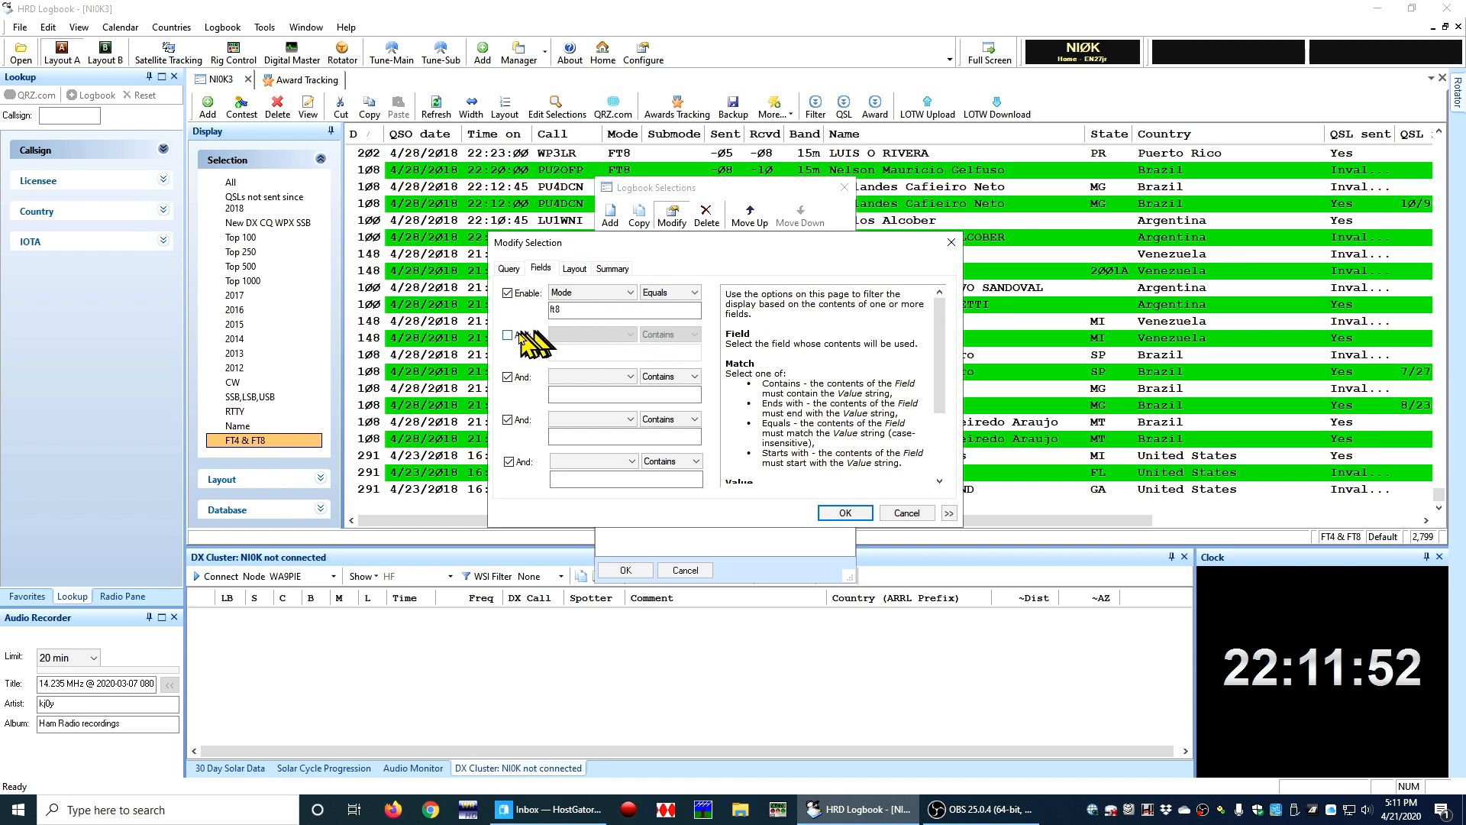
left_click(519, 376)
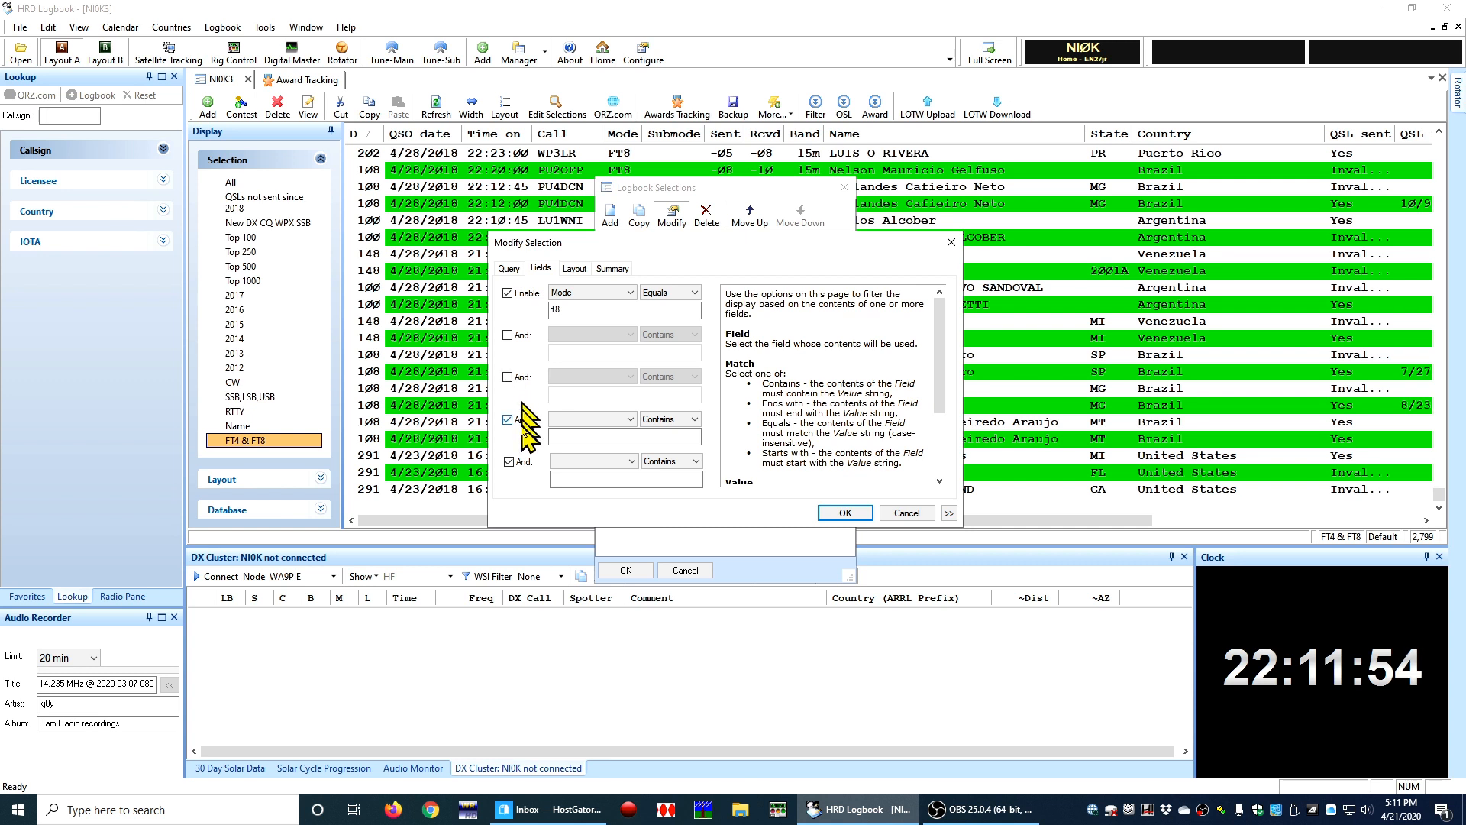
left_click(519, 419)
left_click(520, 462)
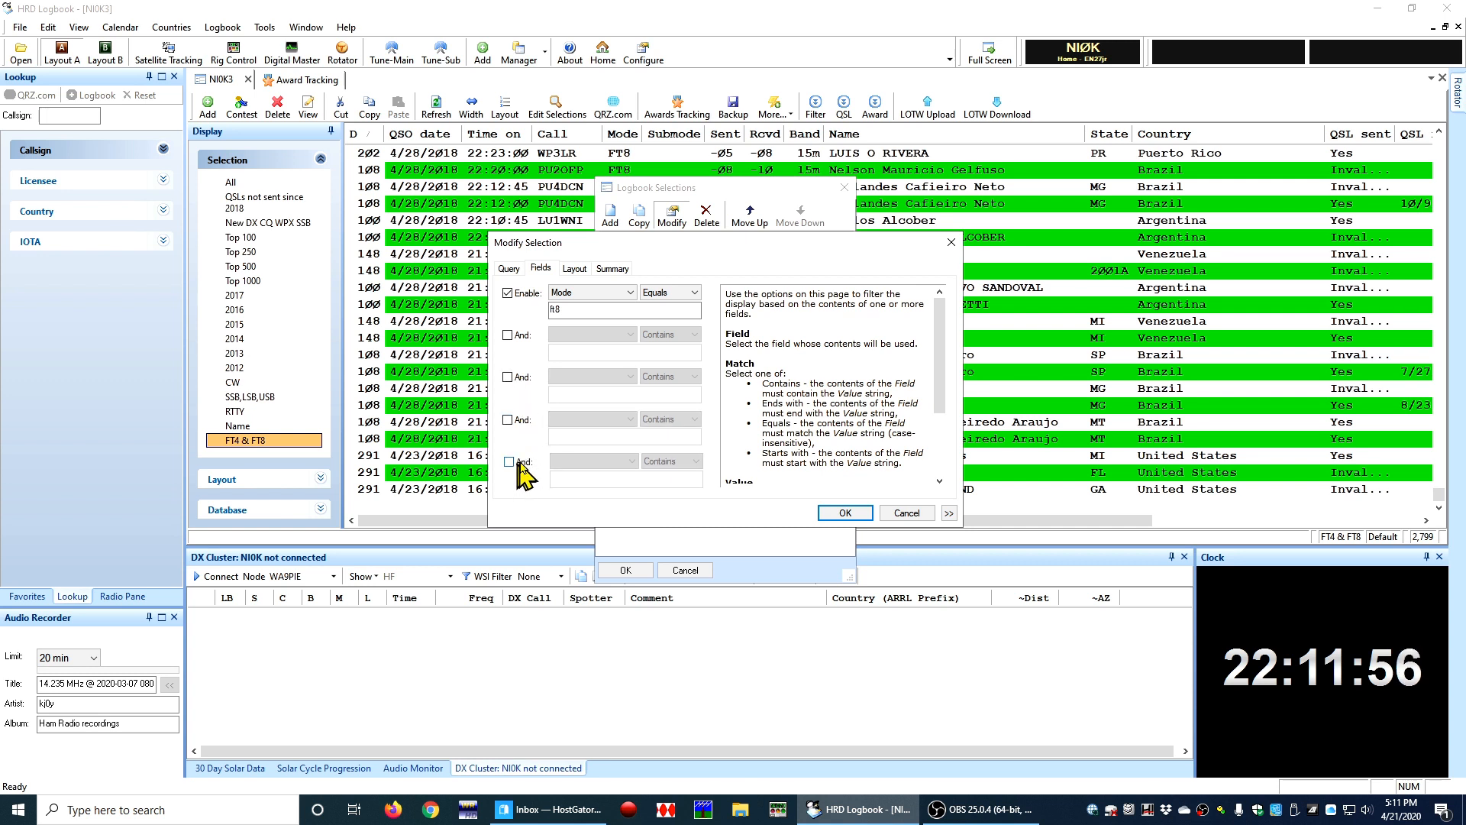
Add a second condition of Submode Equals ft4 to the FT4 & FT8 selection.
left_click(519, 336)
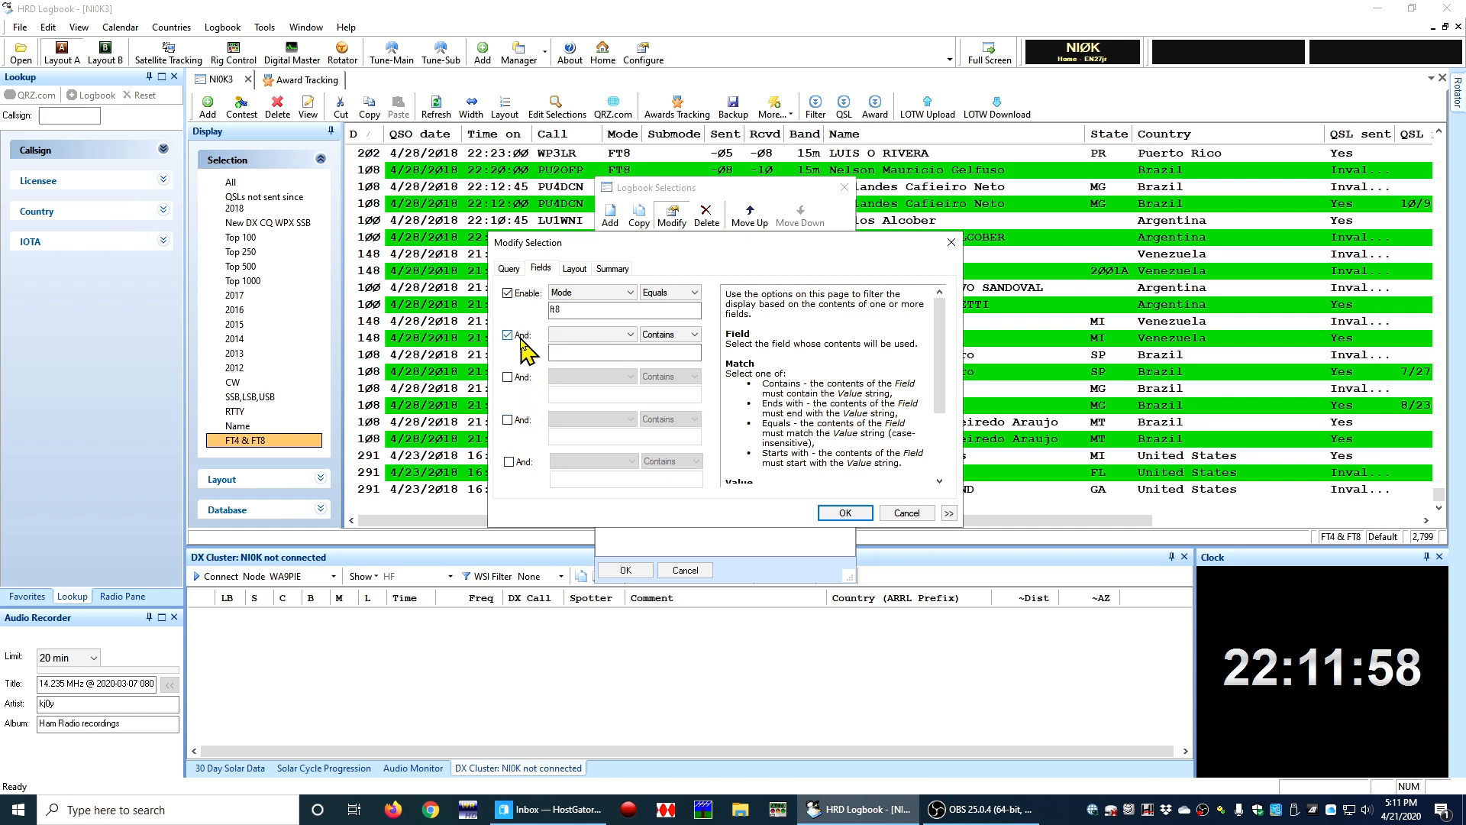
left_click(588, 335)
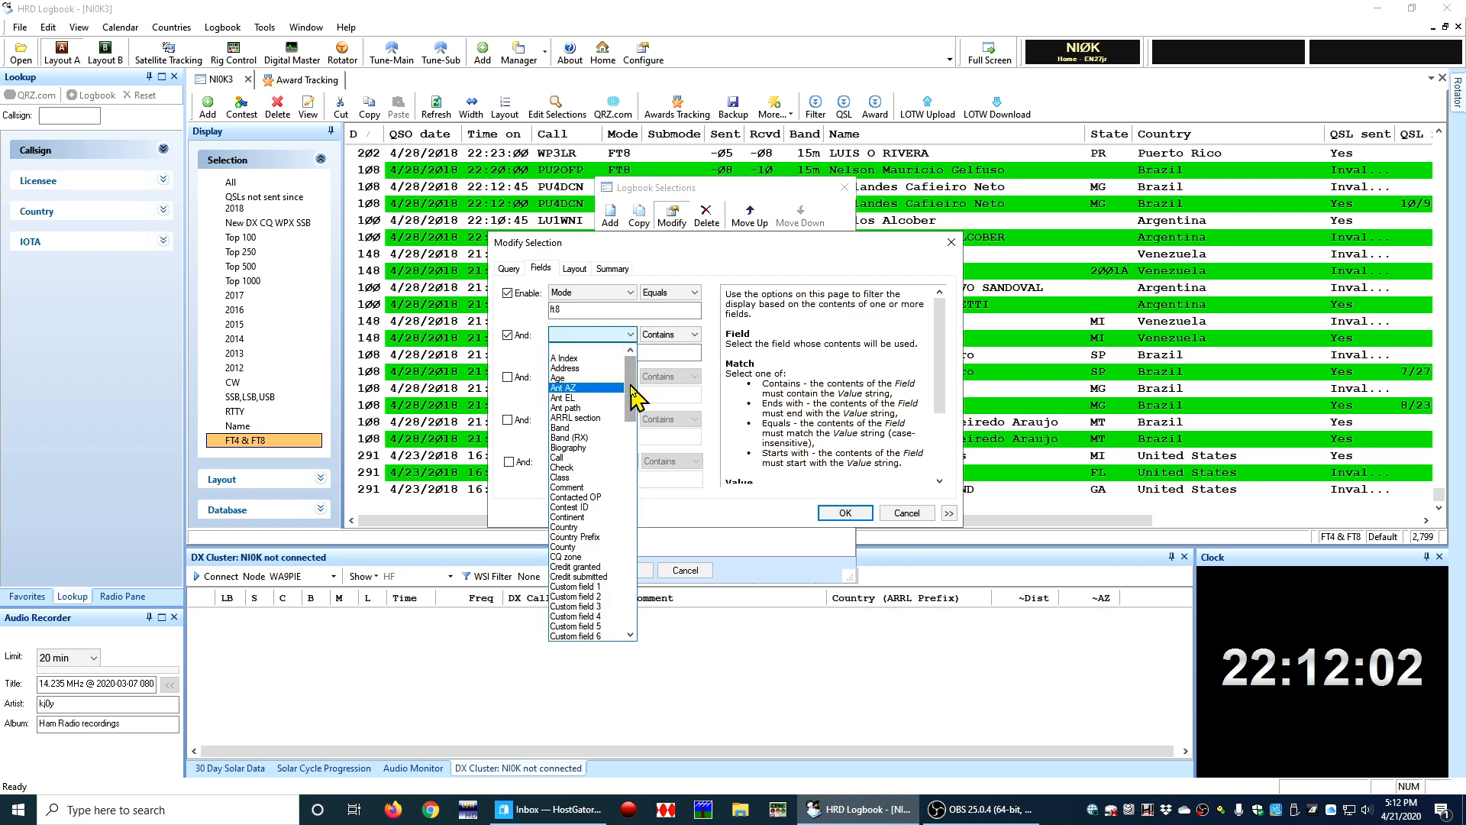
left_click_drag(633, 397, 624, 582)
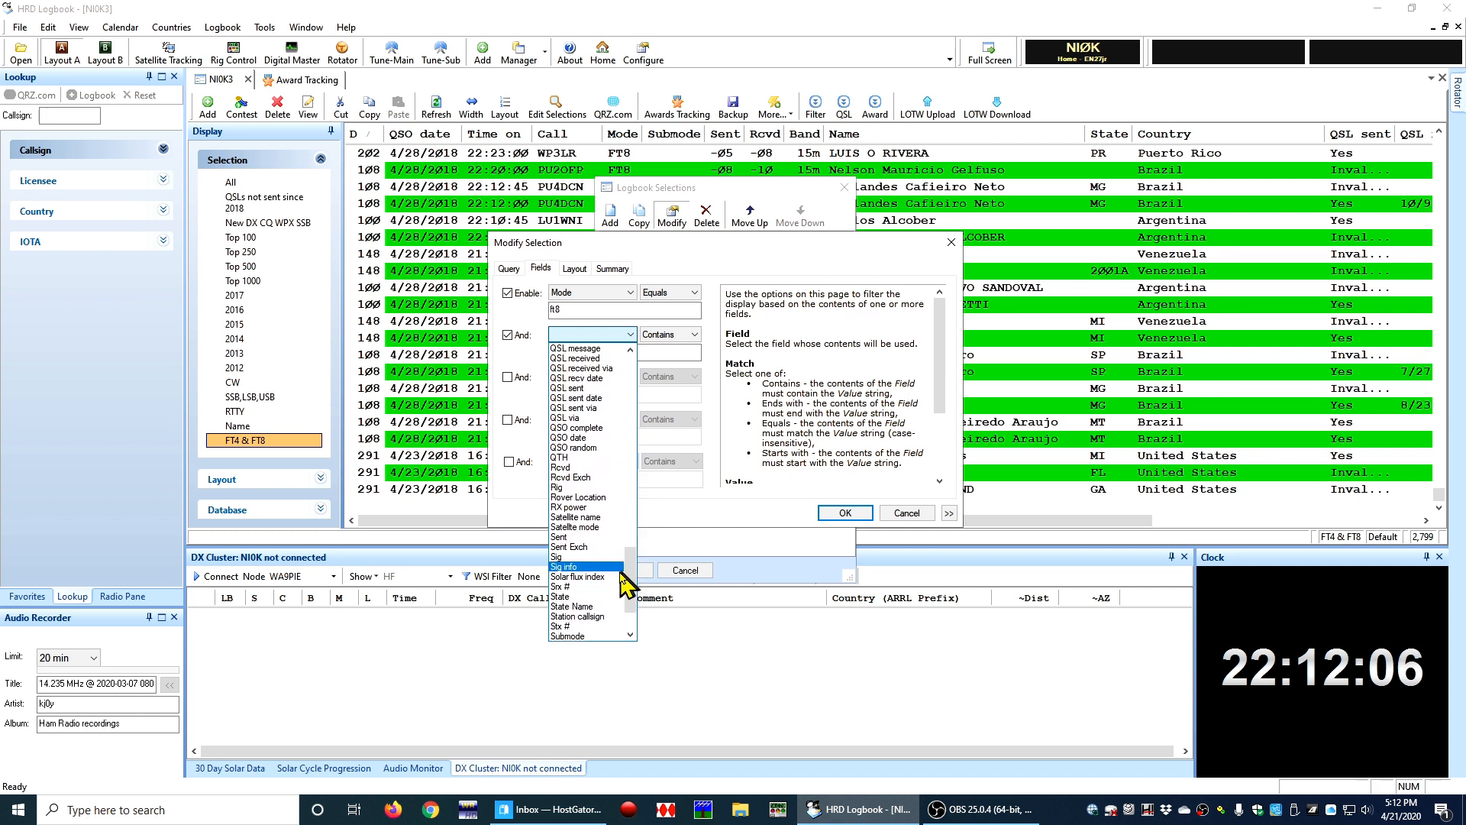
left_click(603, 636)
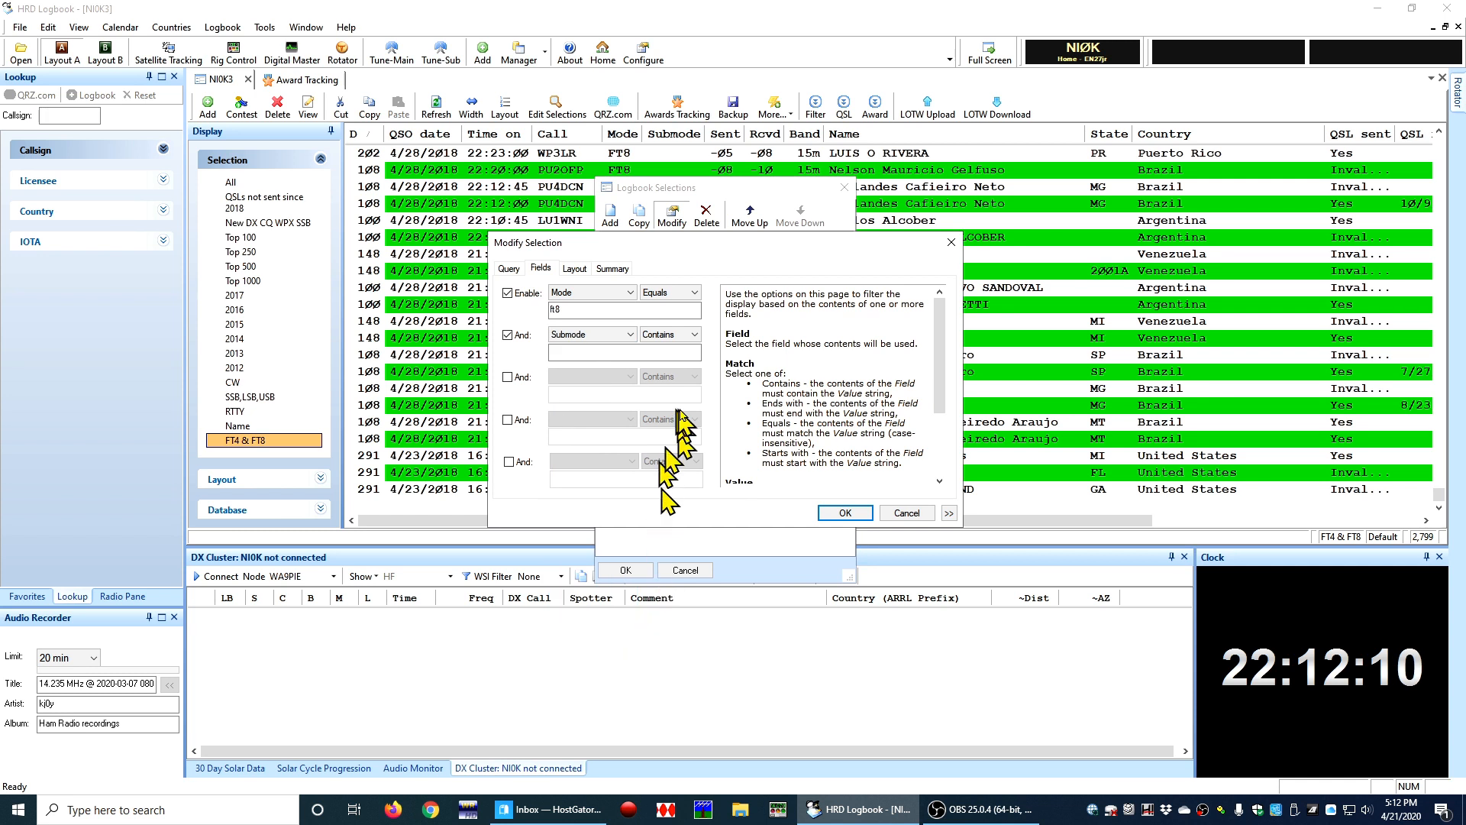
left_click(679, 342)
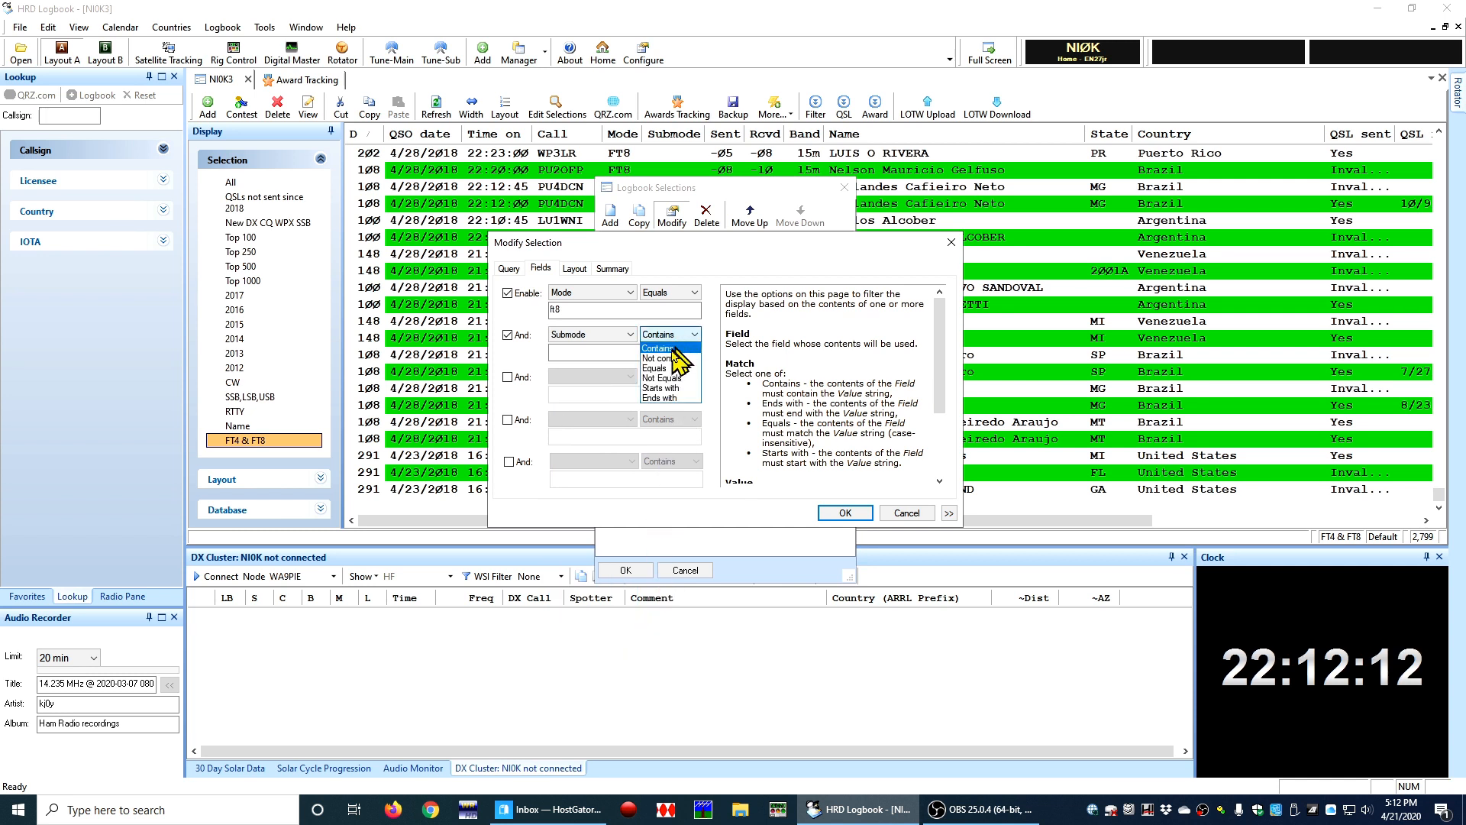
left_click(663, 368)
left_click(664, 351)
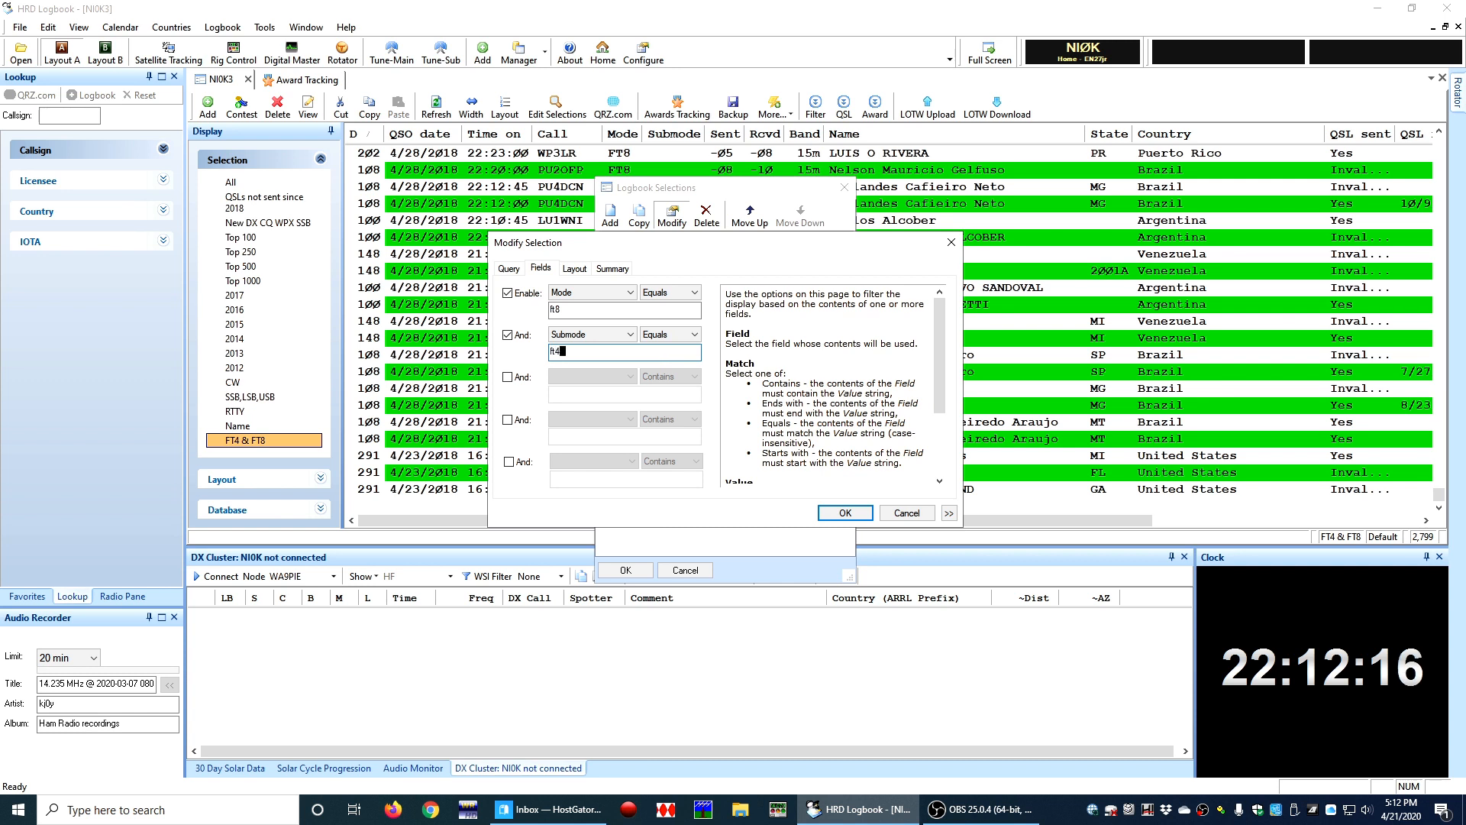
Try switching off the Submode and Mode conditions, and close the selection and the logbook selections list.
left_click(508, 336)
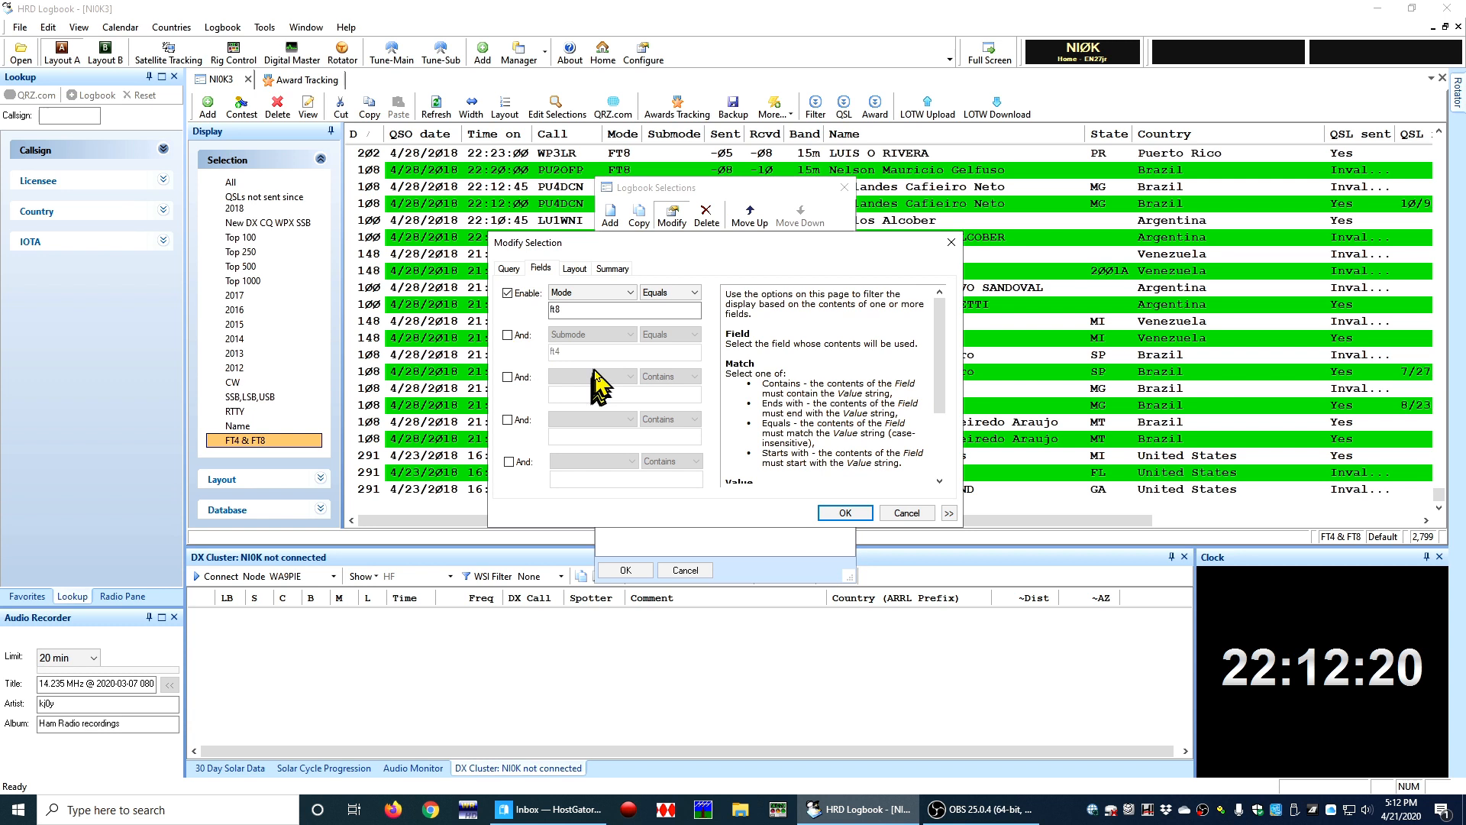
left_click(508, 293)
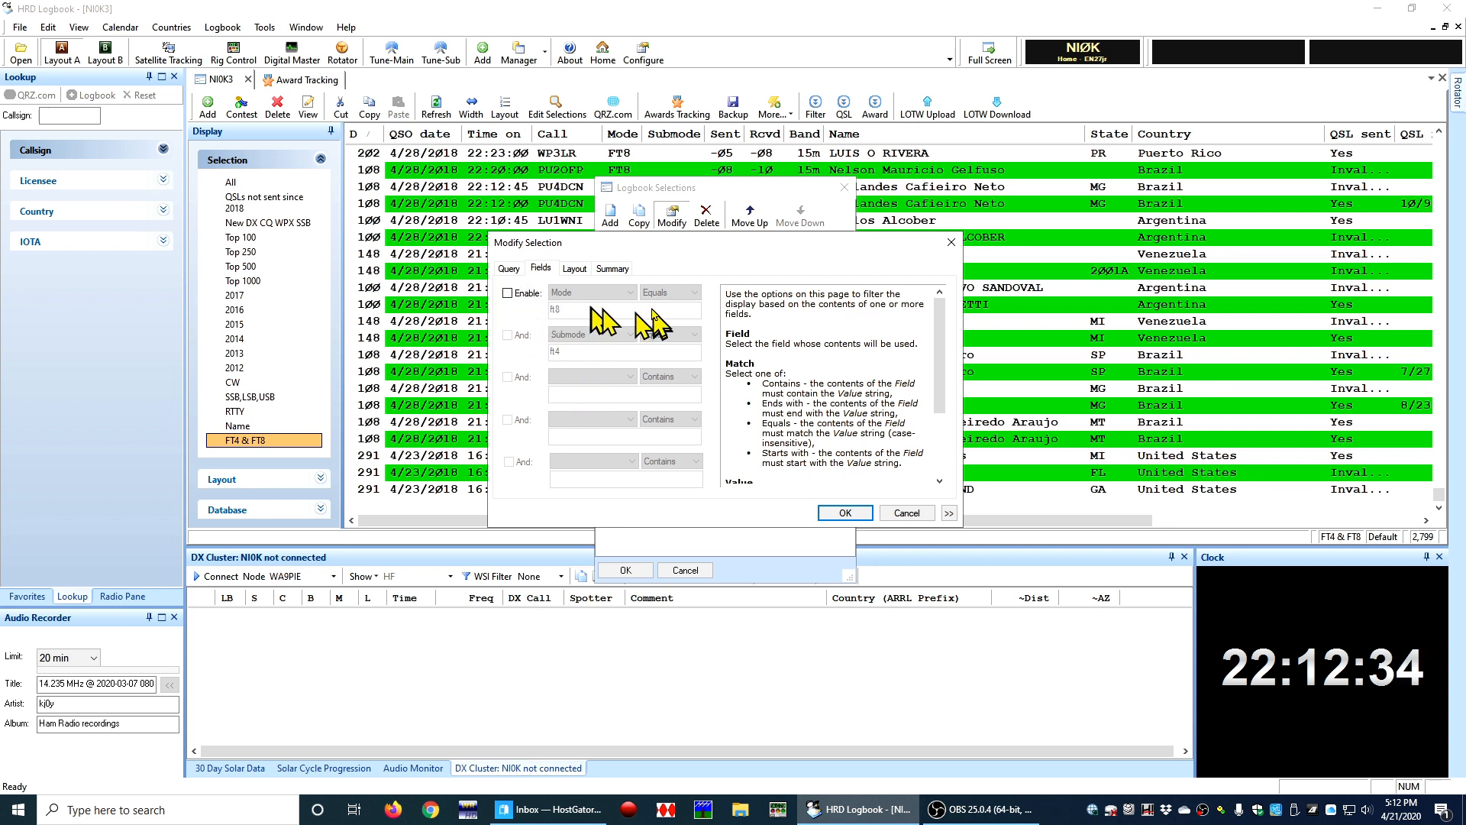
left_click(903, 513)
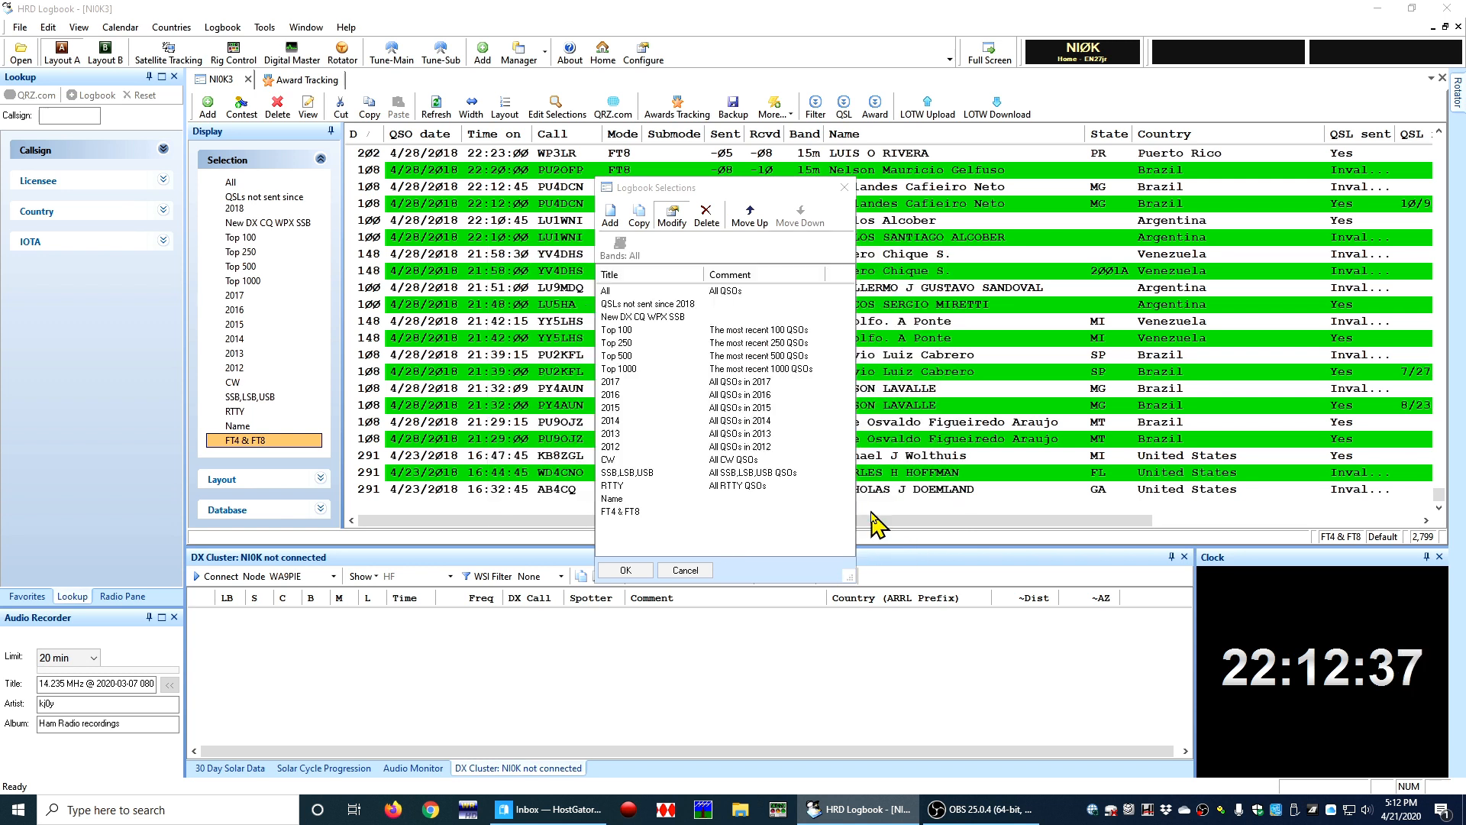
left_click(627, 572)
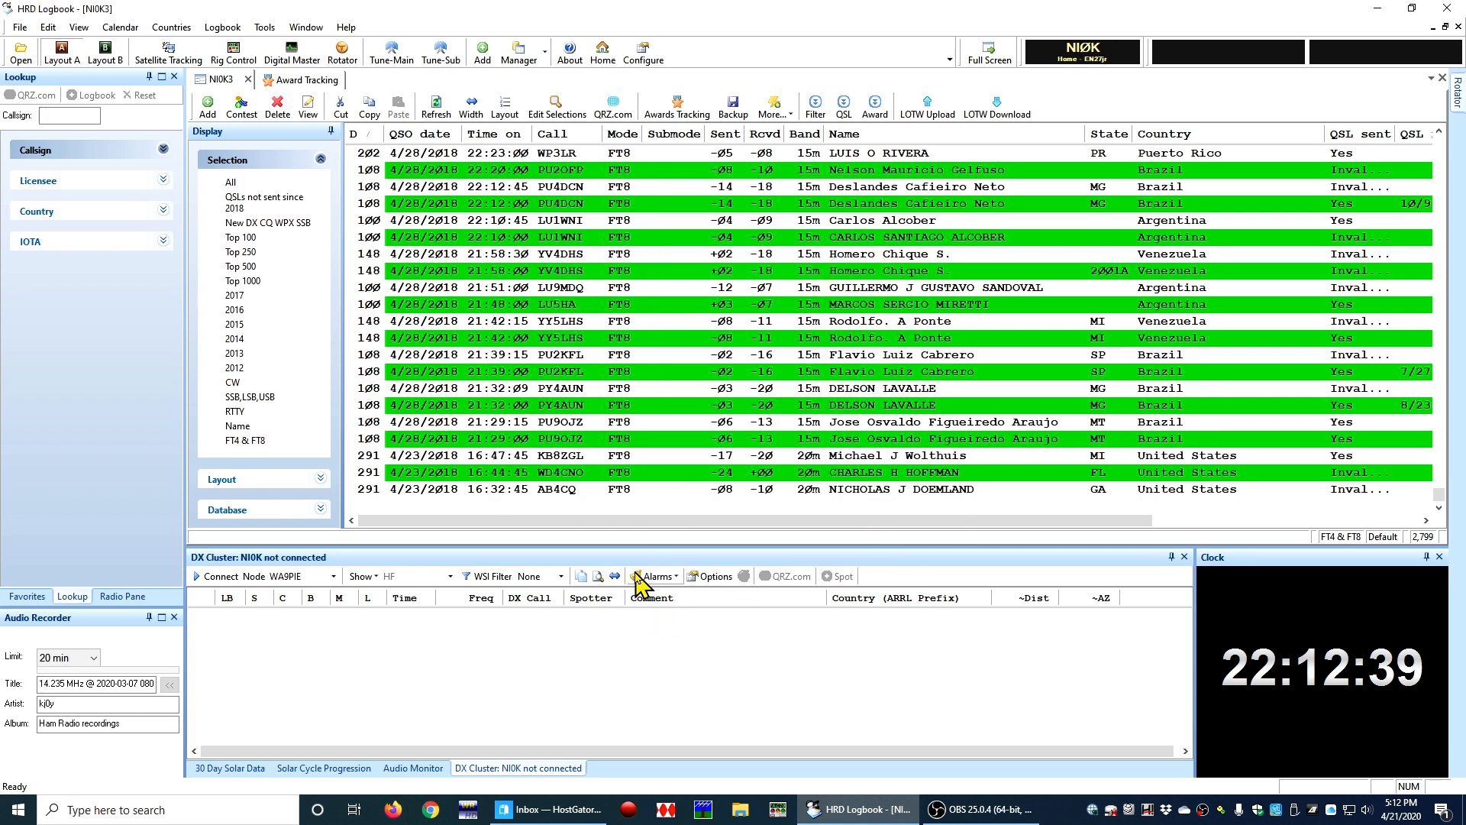
Apply the FT4 & FT8 selection to the logbook again, and reopen its field conditions for editing.
left_click(264, 439)
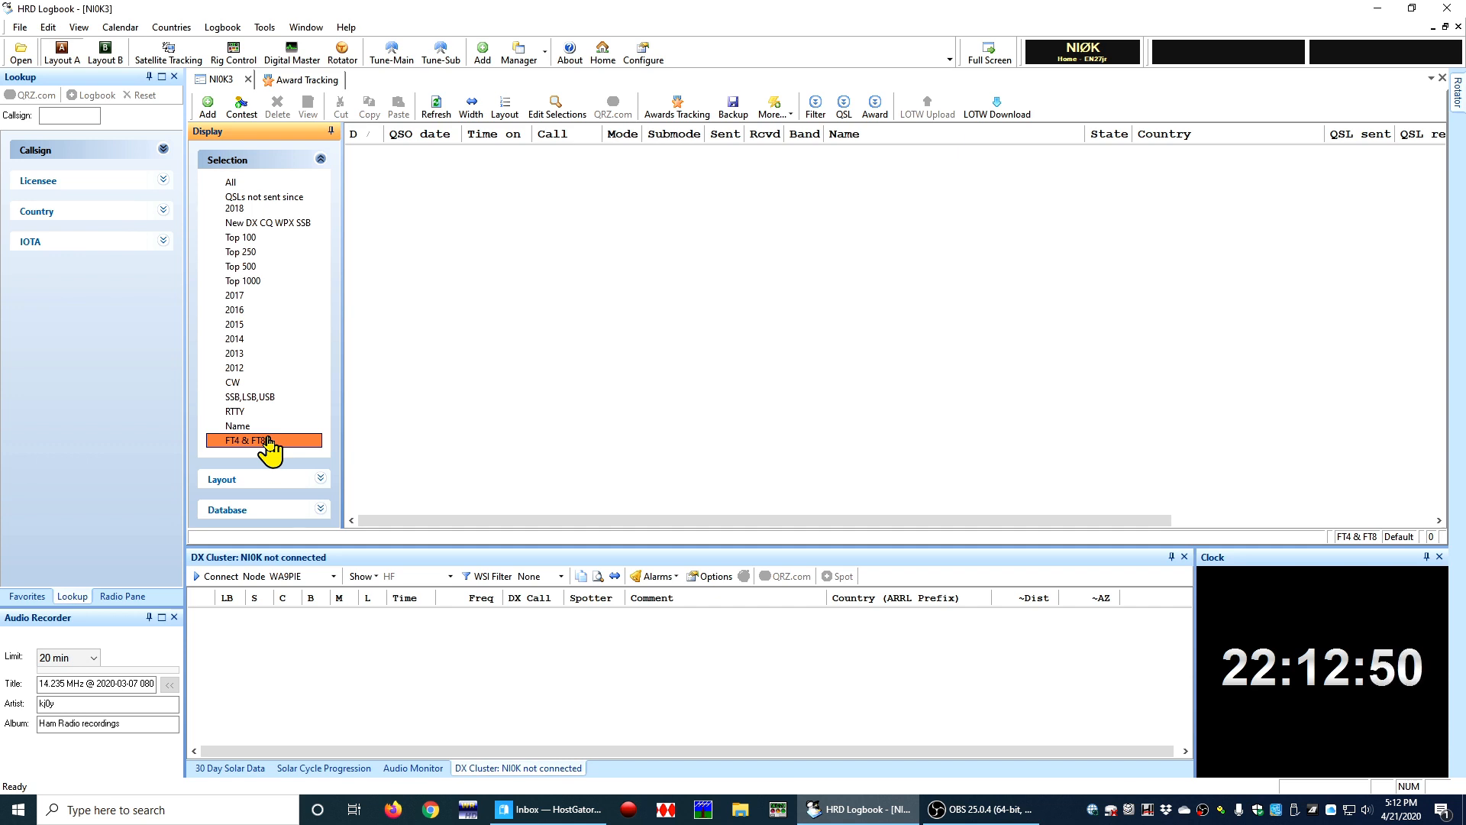
double_click(269, 443)
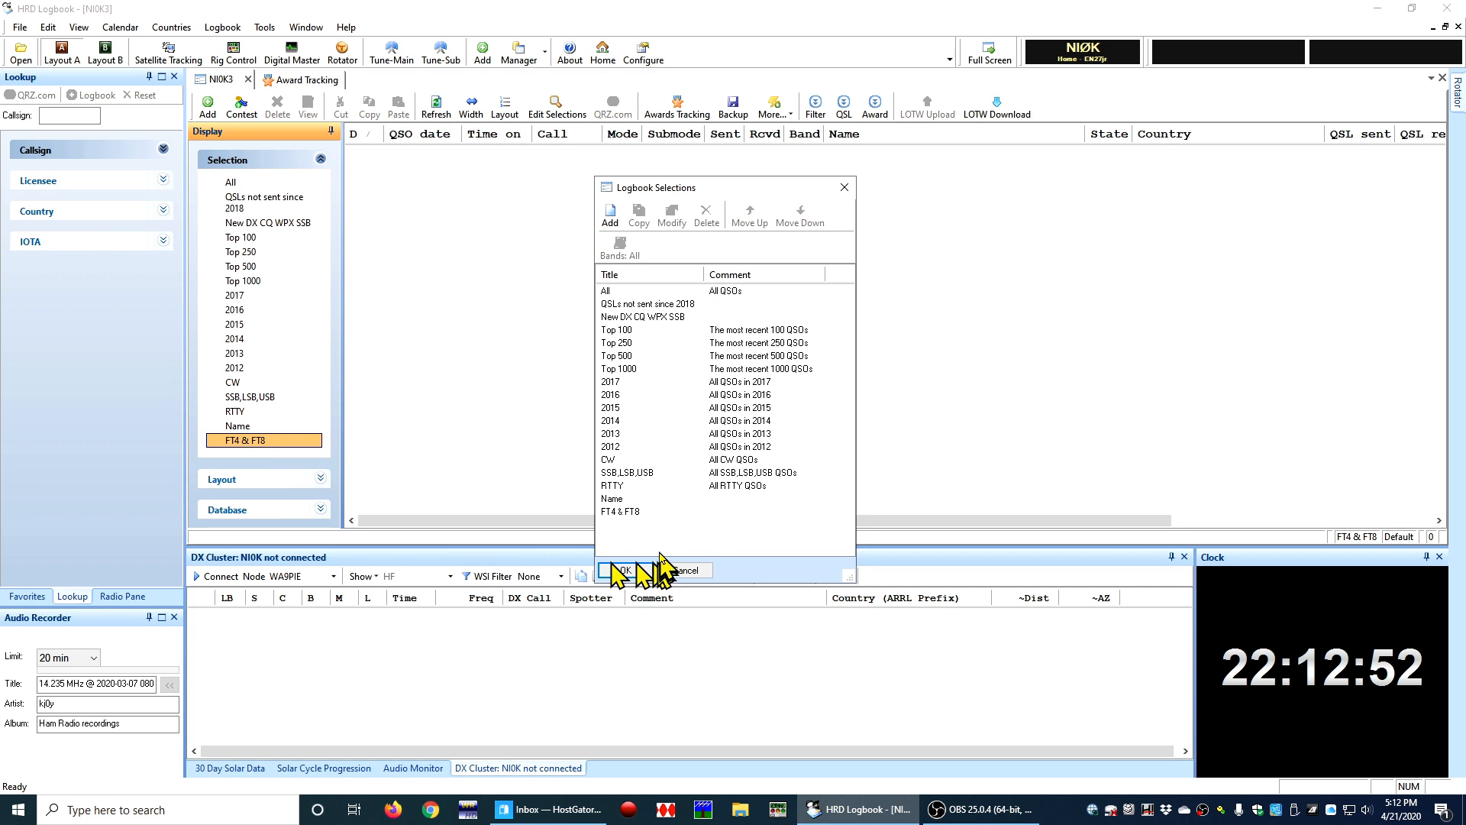
left_click(626, 513)
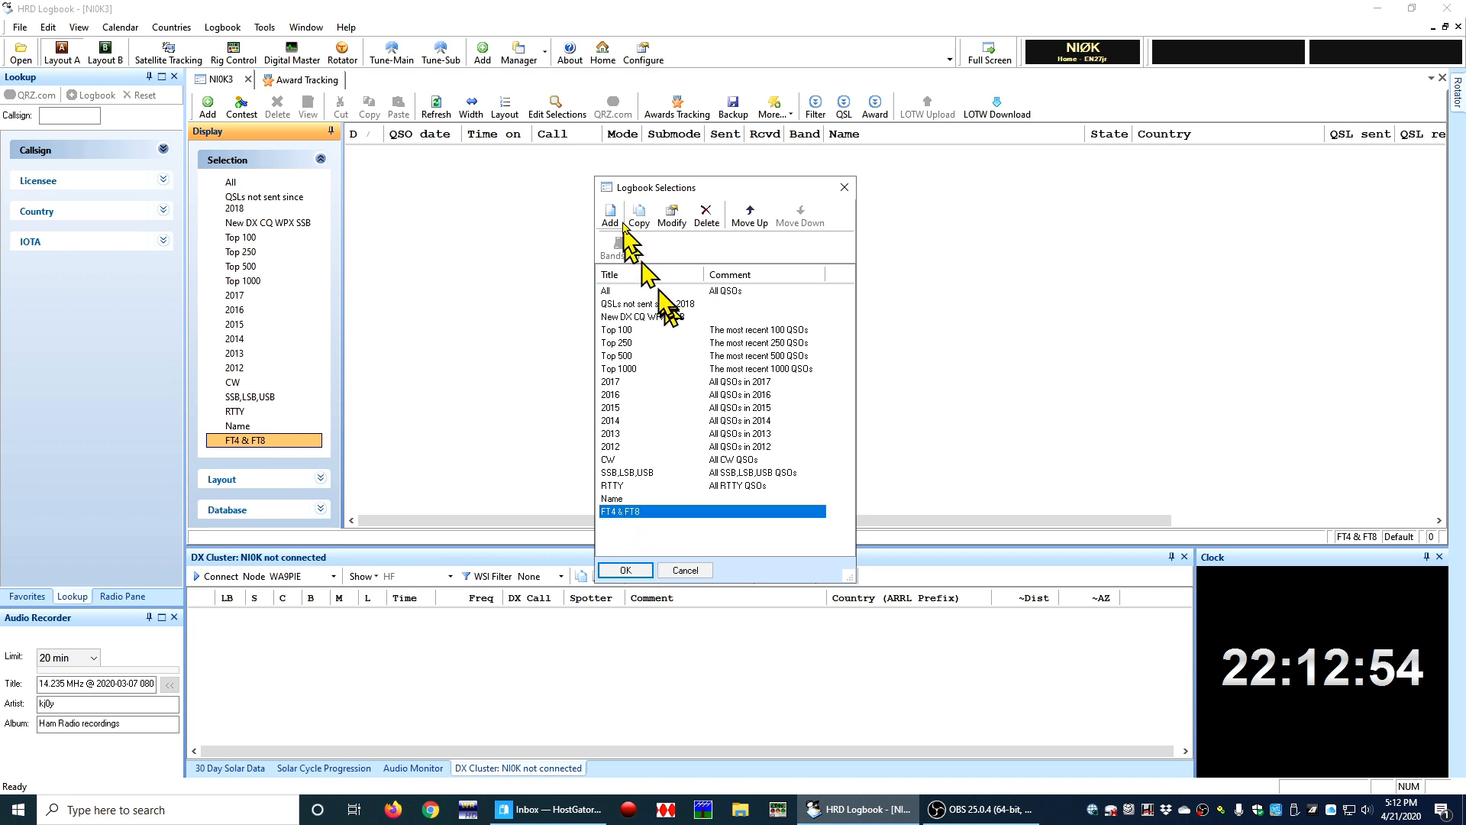
left_click(672, 217)
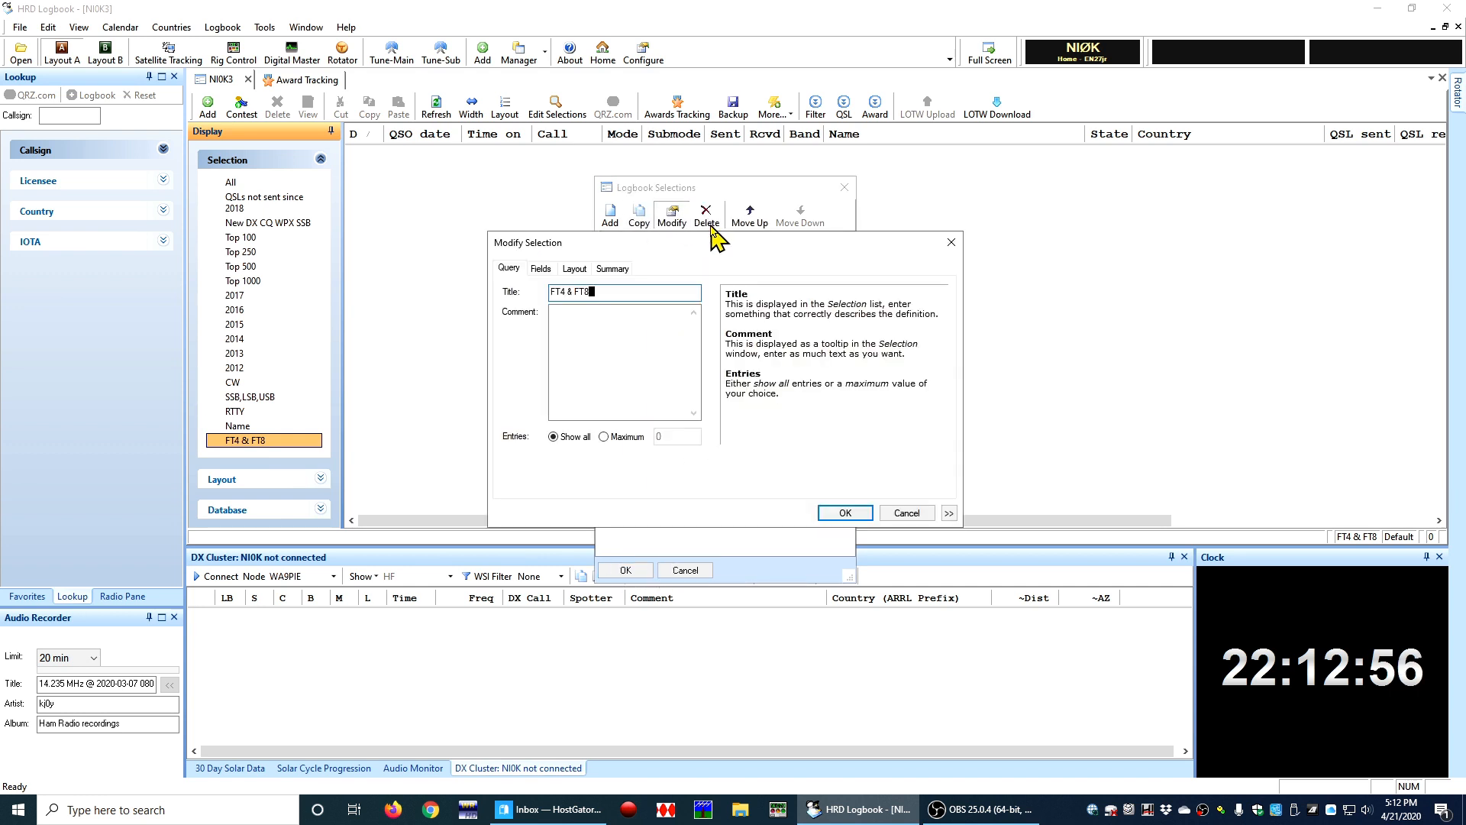
left_click(543, 270)
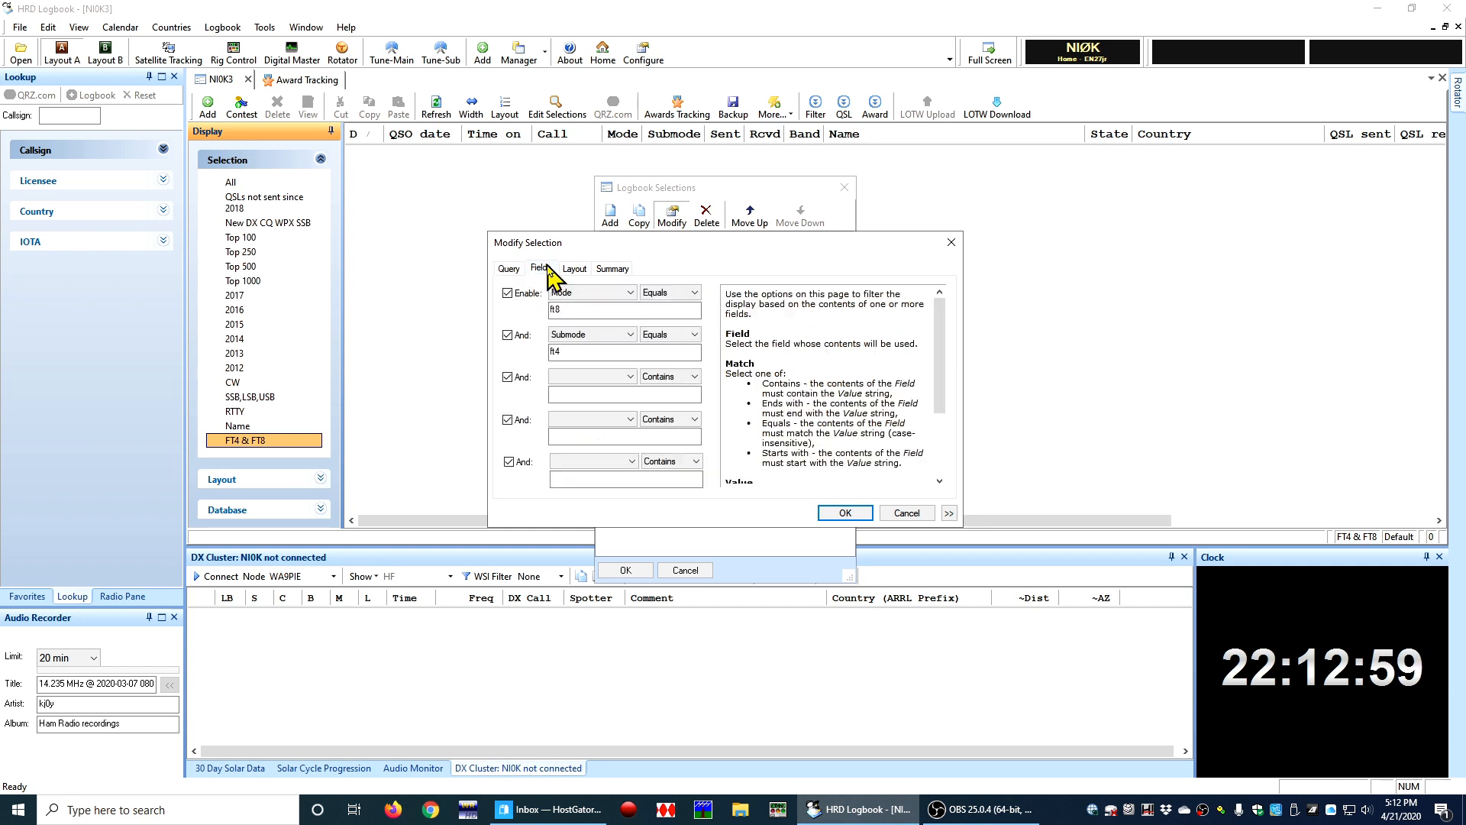
Clear the Submode field and the ft4 value from the selection's second condition.
left_click(509, 336)
left_click(508, 336)
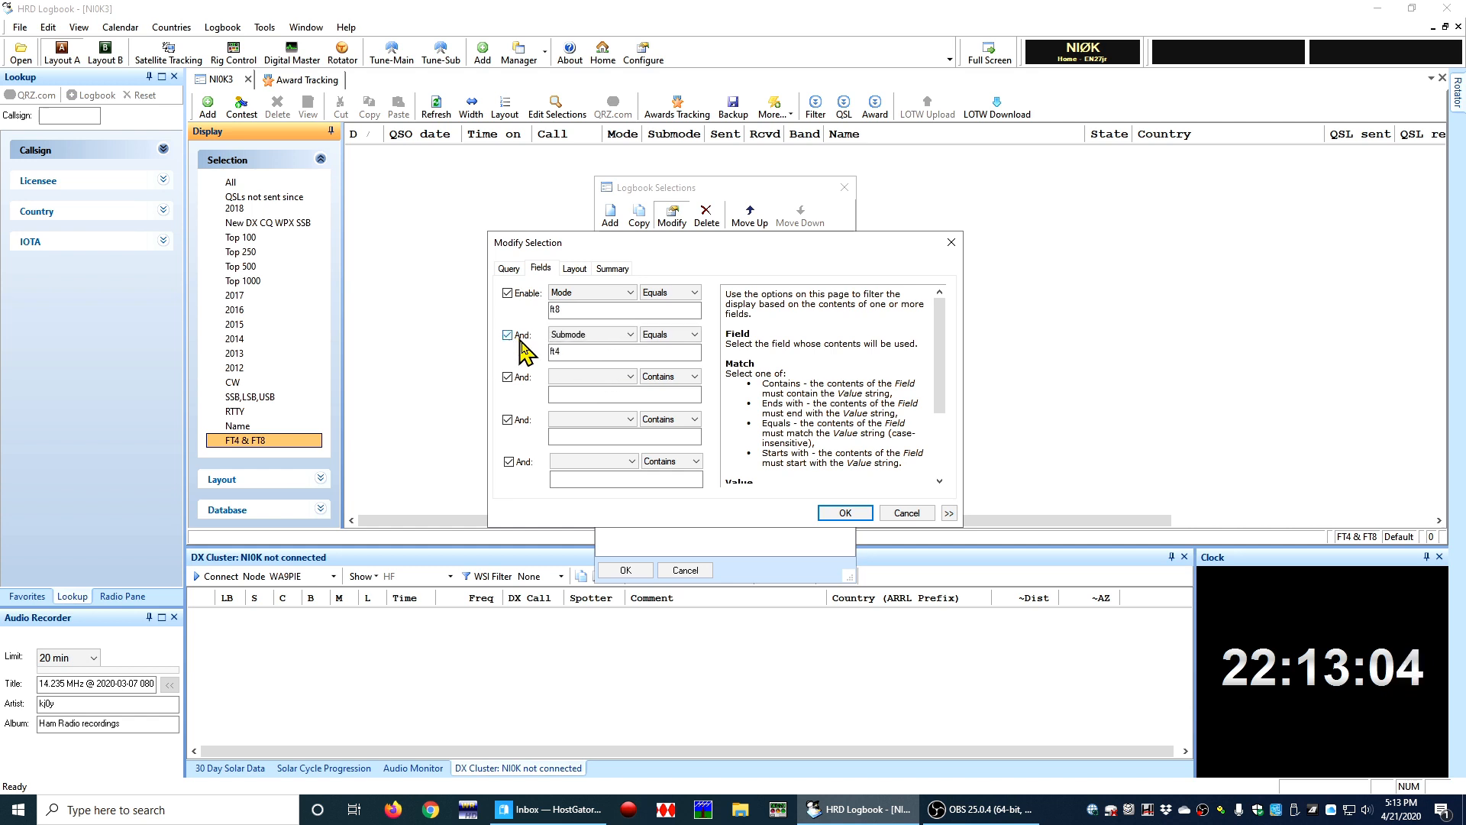
left_click(631, 335)
key("Tab")
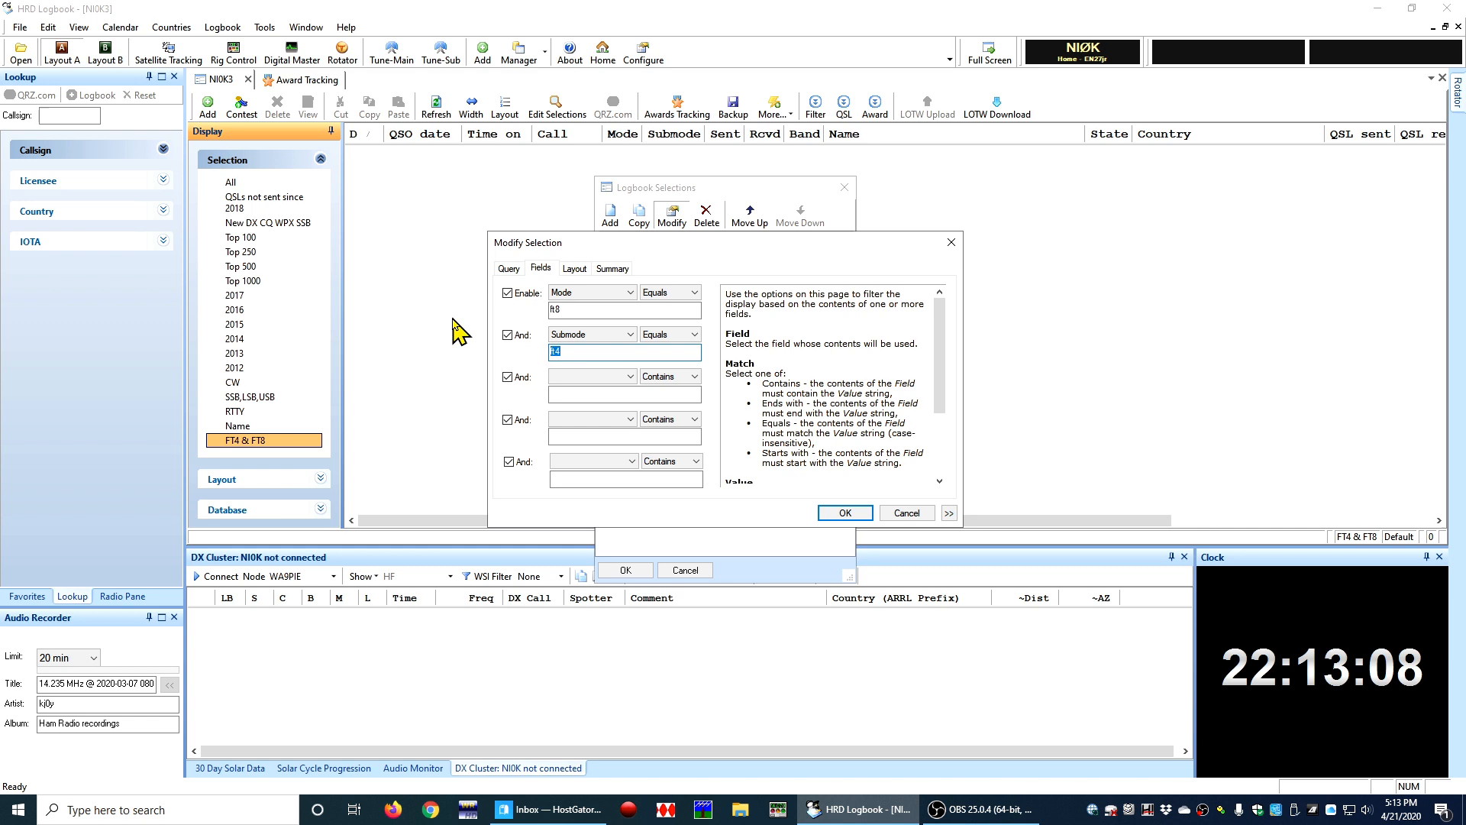
left_click(629, 336)
left_click_drag(633, 603, 634, 359)
left_click(601, 350)
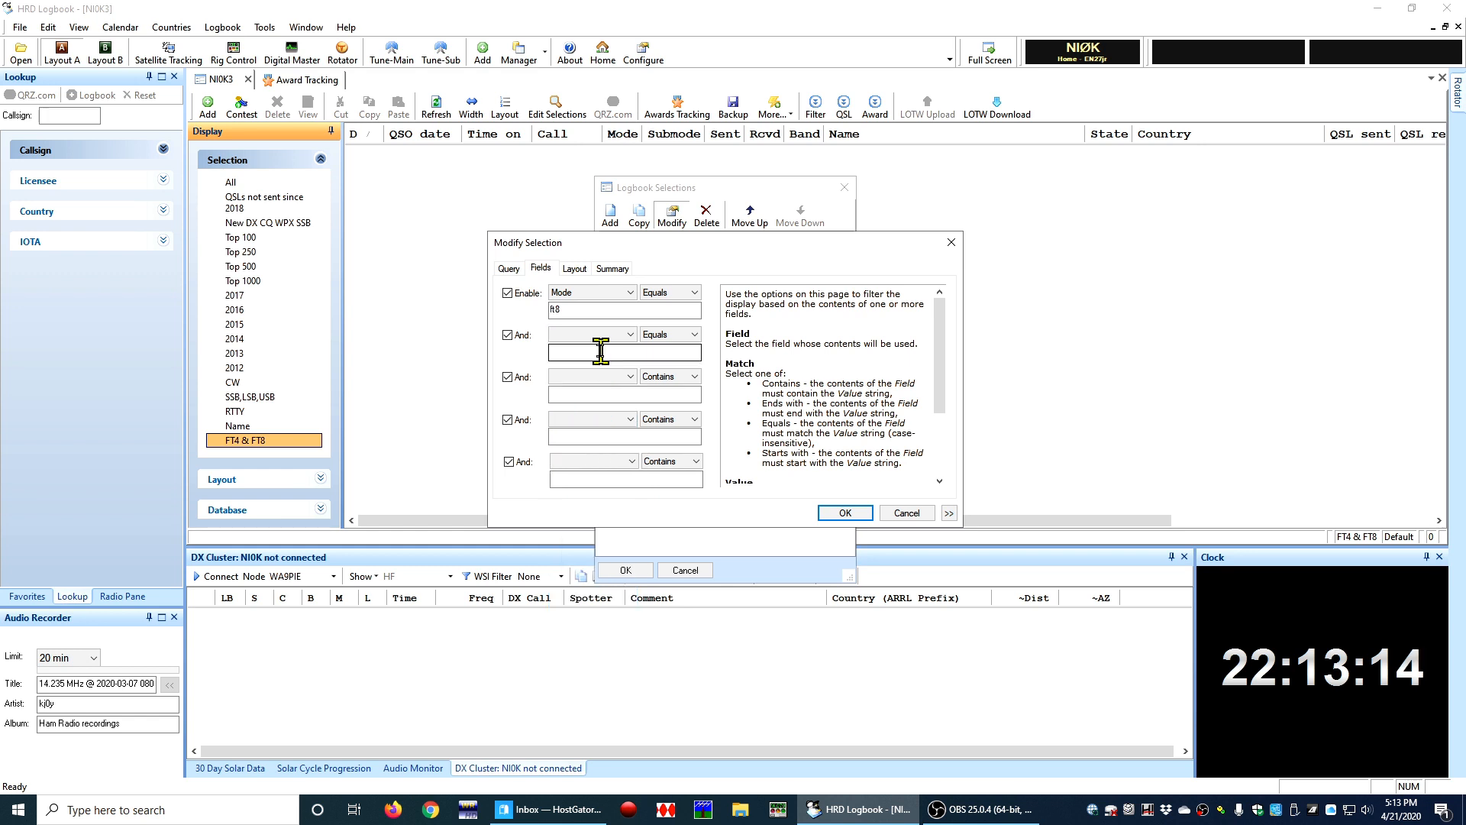
Set the first condition of the FT4 & FT8 selection to Mode Contains ft8,mfsk.
left_click(615, 297)
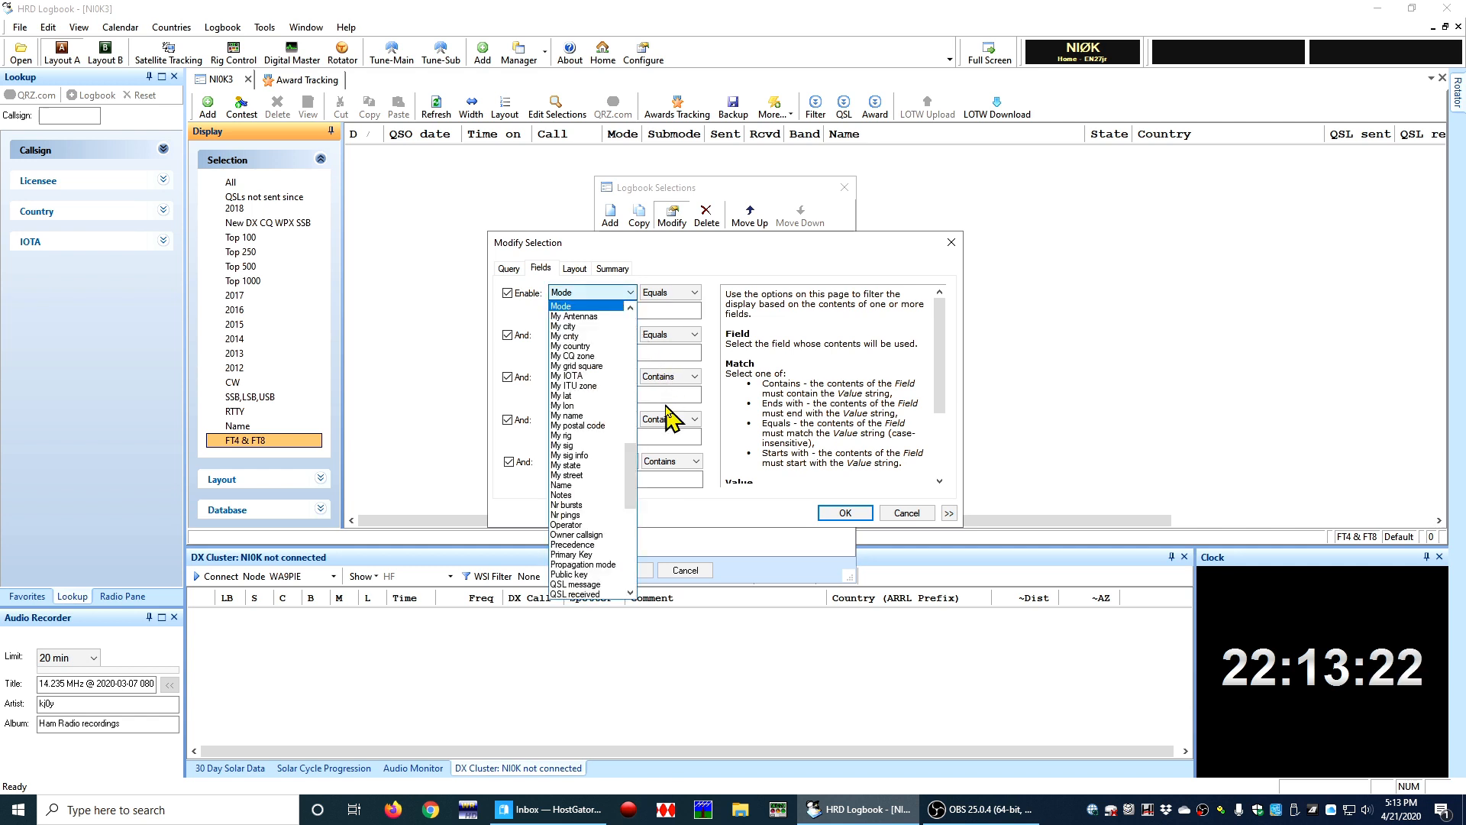
left_click(672, 309)
left_click(607, 313)
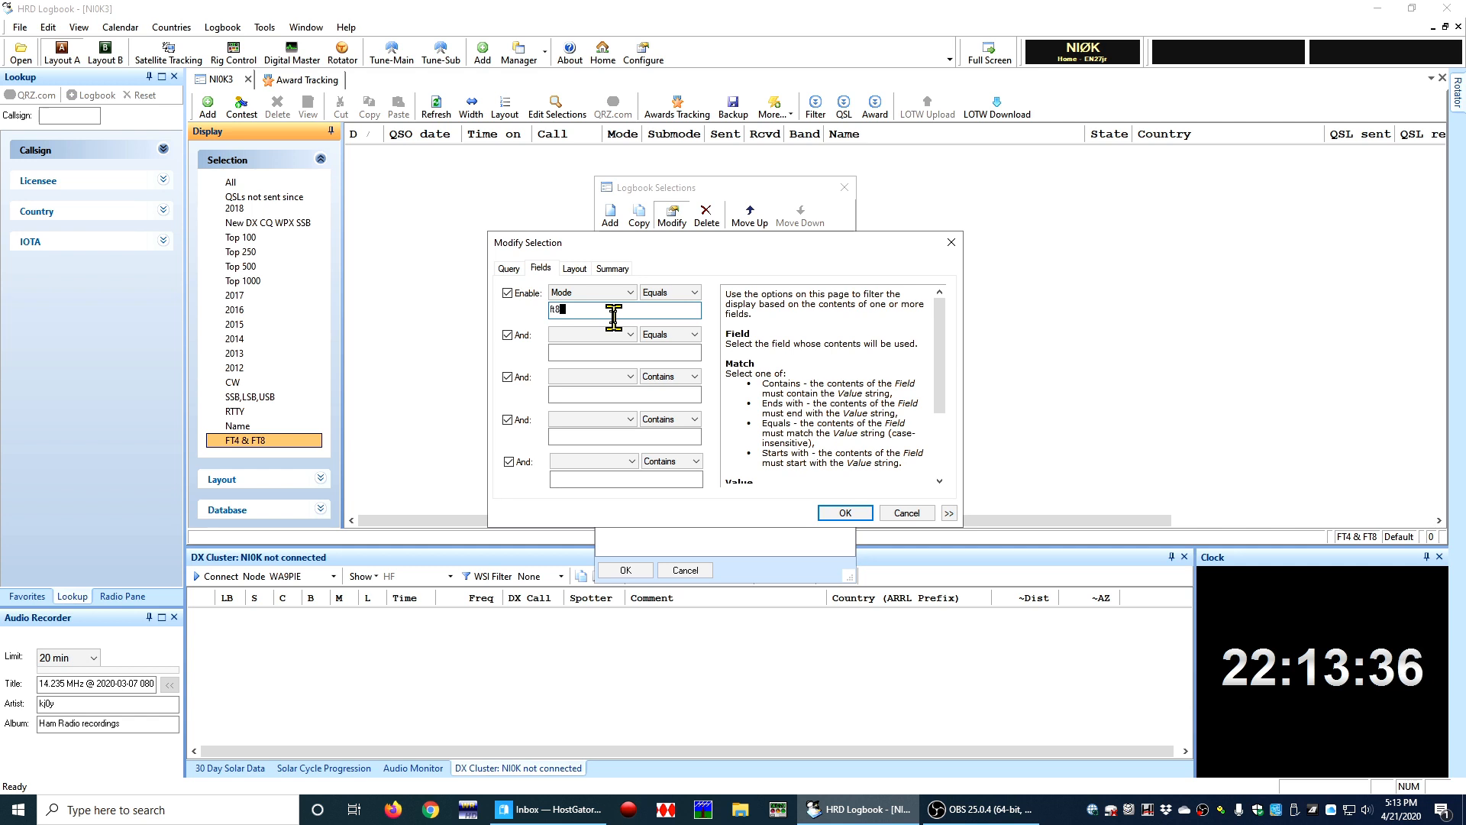
type(",mfsk")
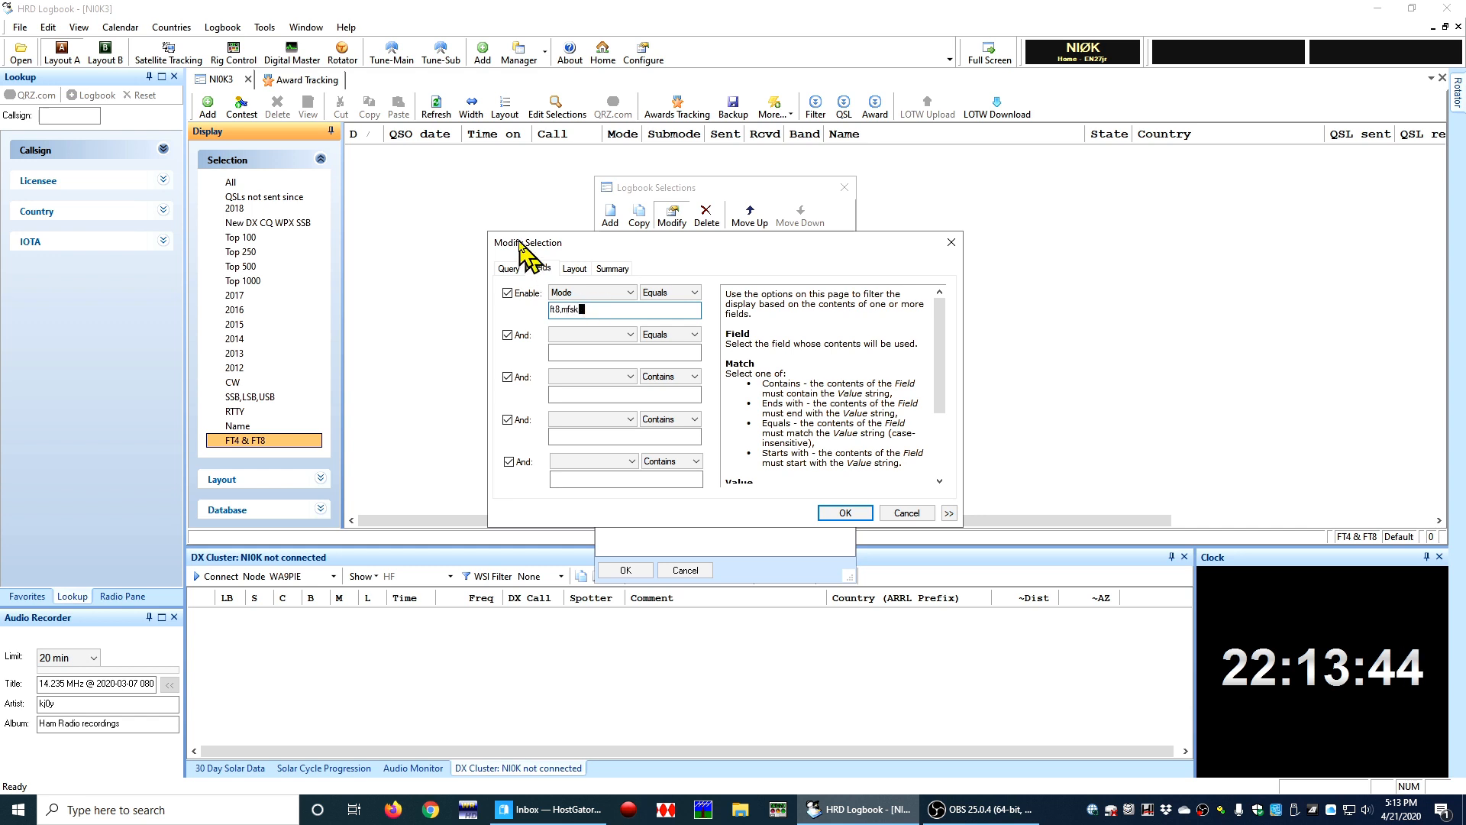
left_click(686, 293)
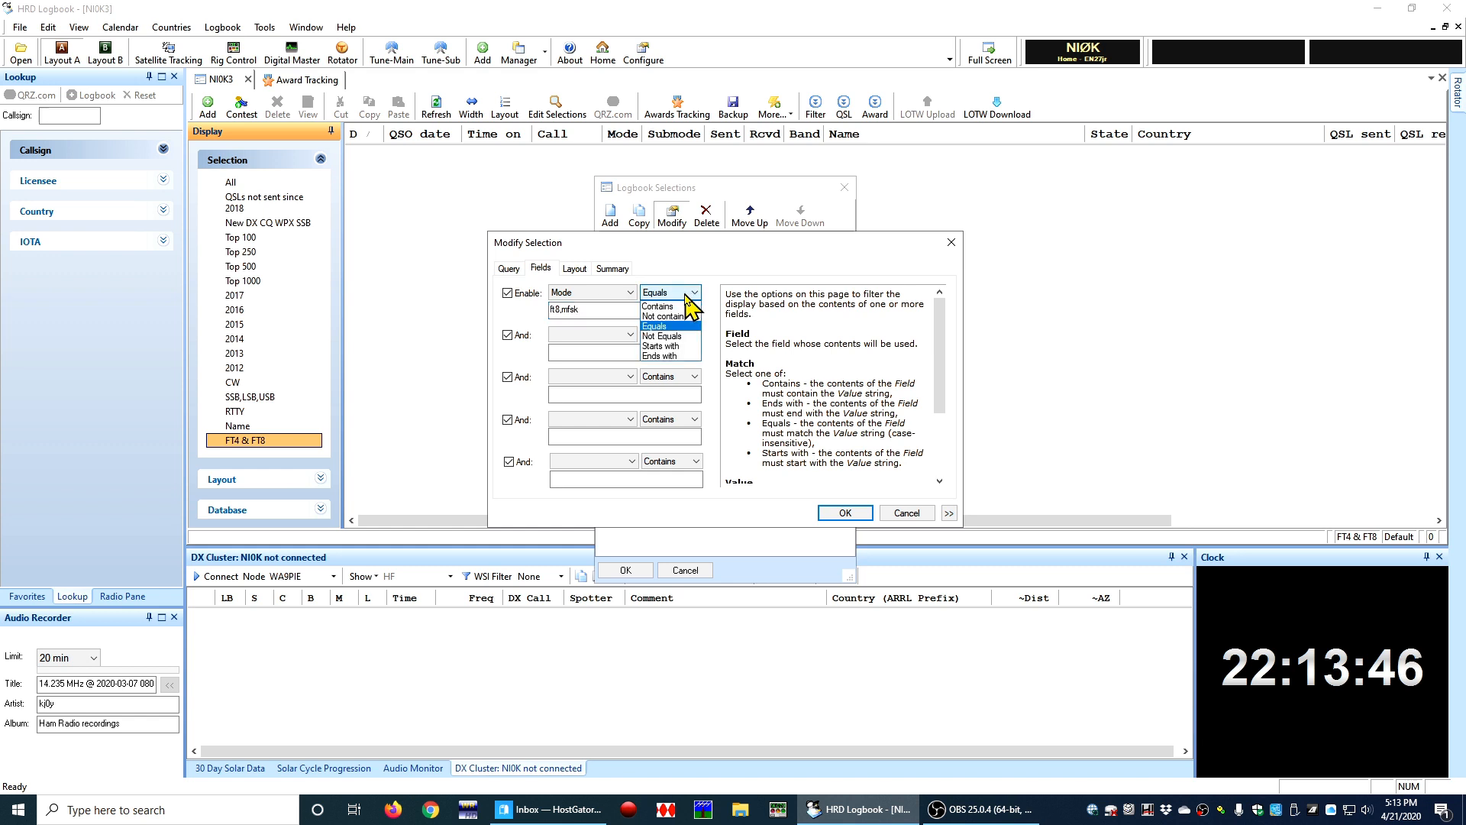
left_click(664, 305)
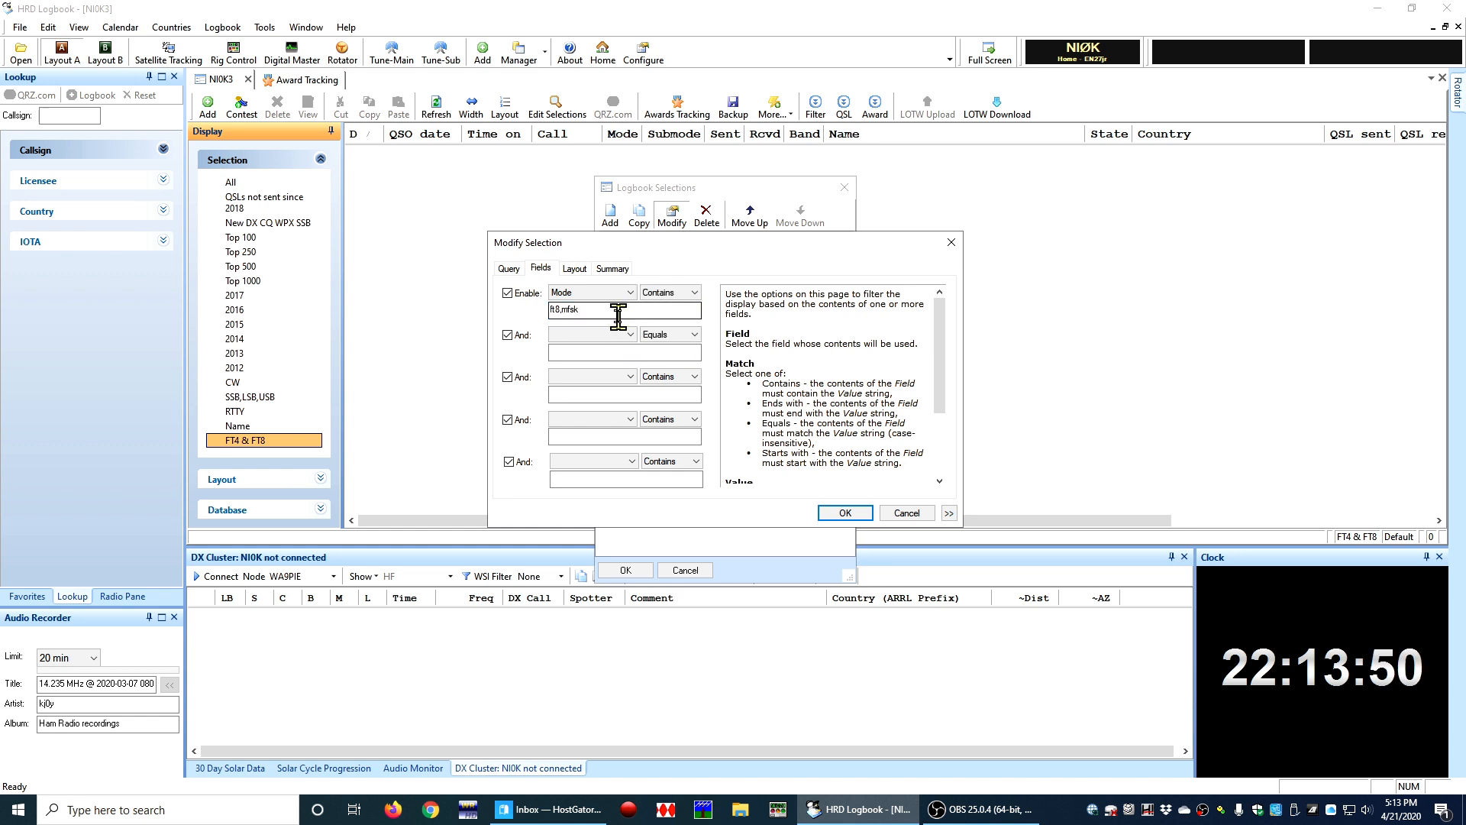
Switch off all five field conditions of the FT4 & FT8 selection, including the Mode Contains ft8,mfsk condition.
left_click(508, 334)
left_click(508, 376)
left_click(508, 420)
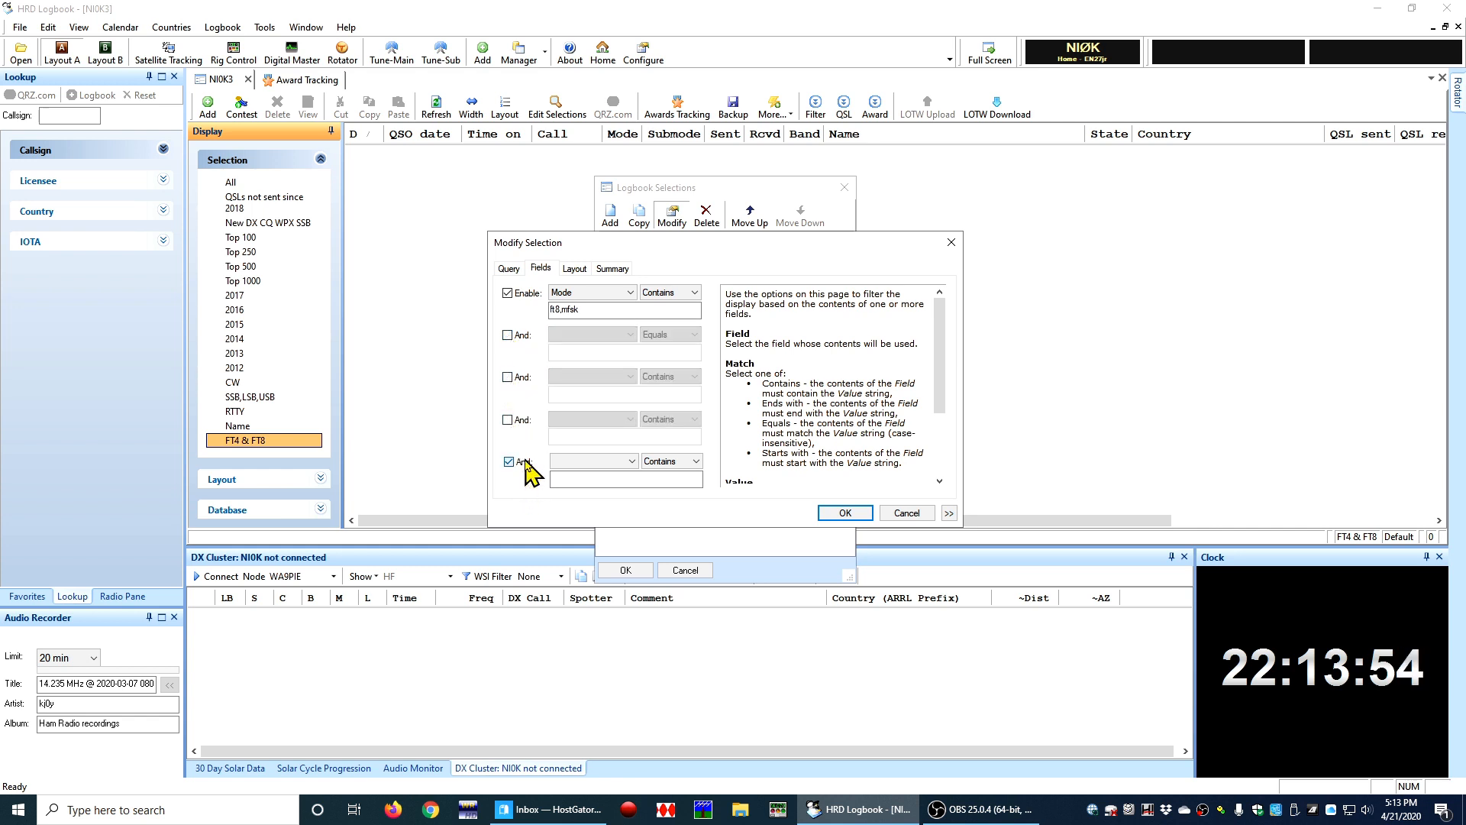
left_click(509, 461)
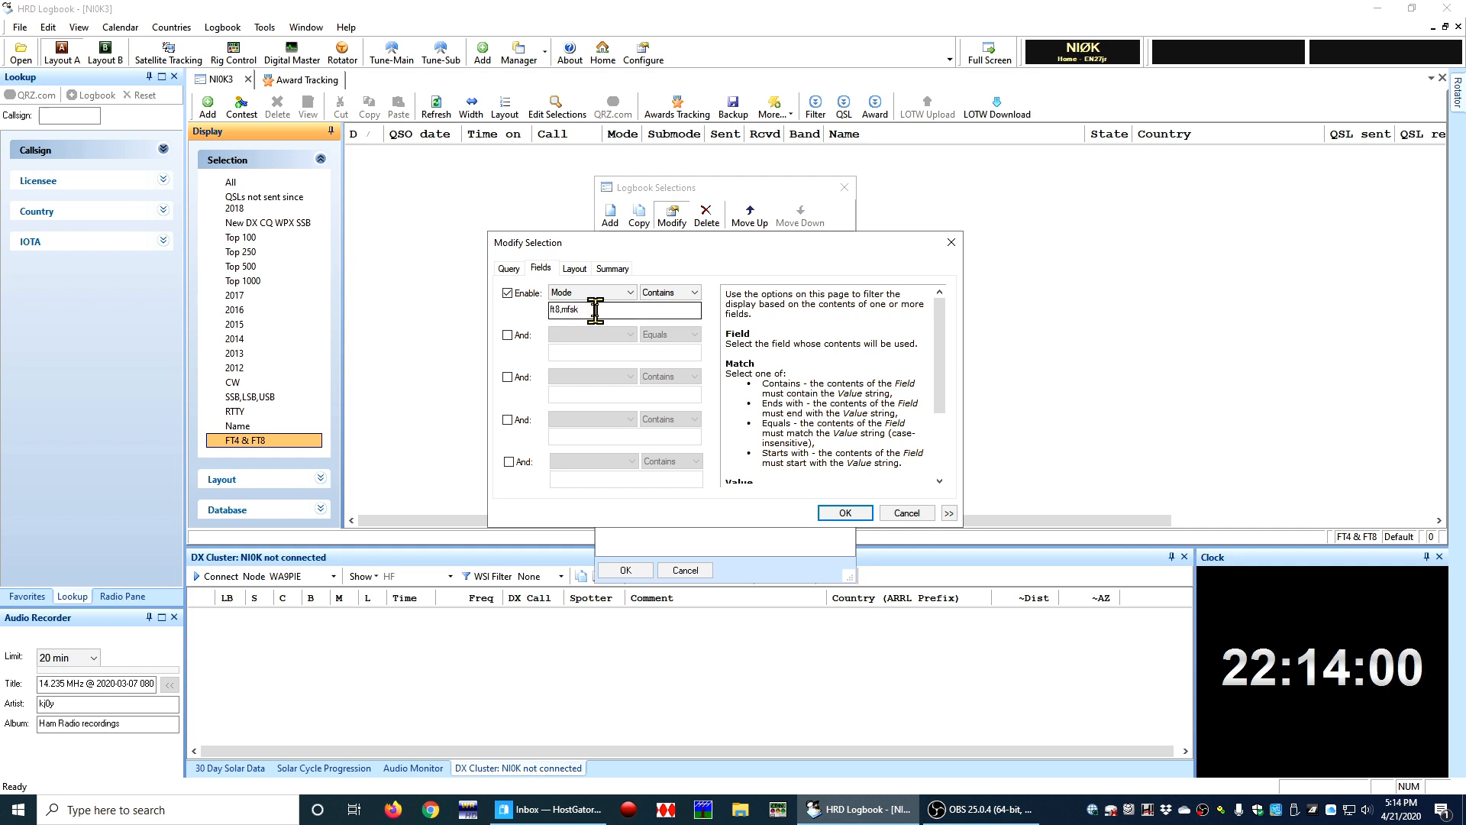
left_click(508, 293)
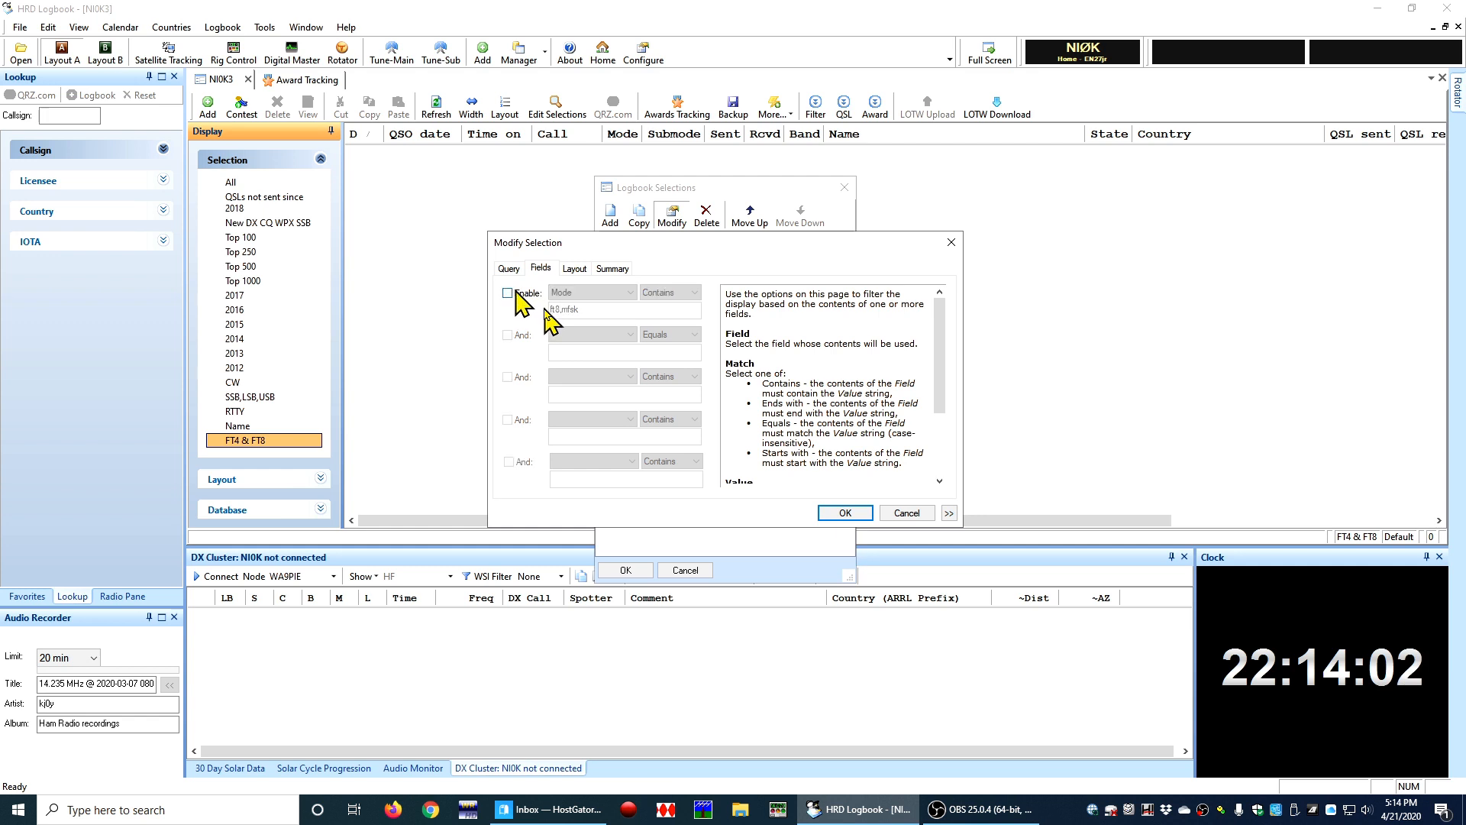
Save the modified selection, close the logbook selections list, and apply FT4 & FT8 to the logbook.
left_click(844, 513)
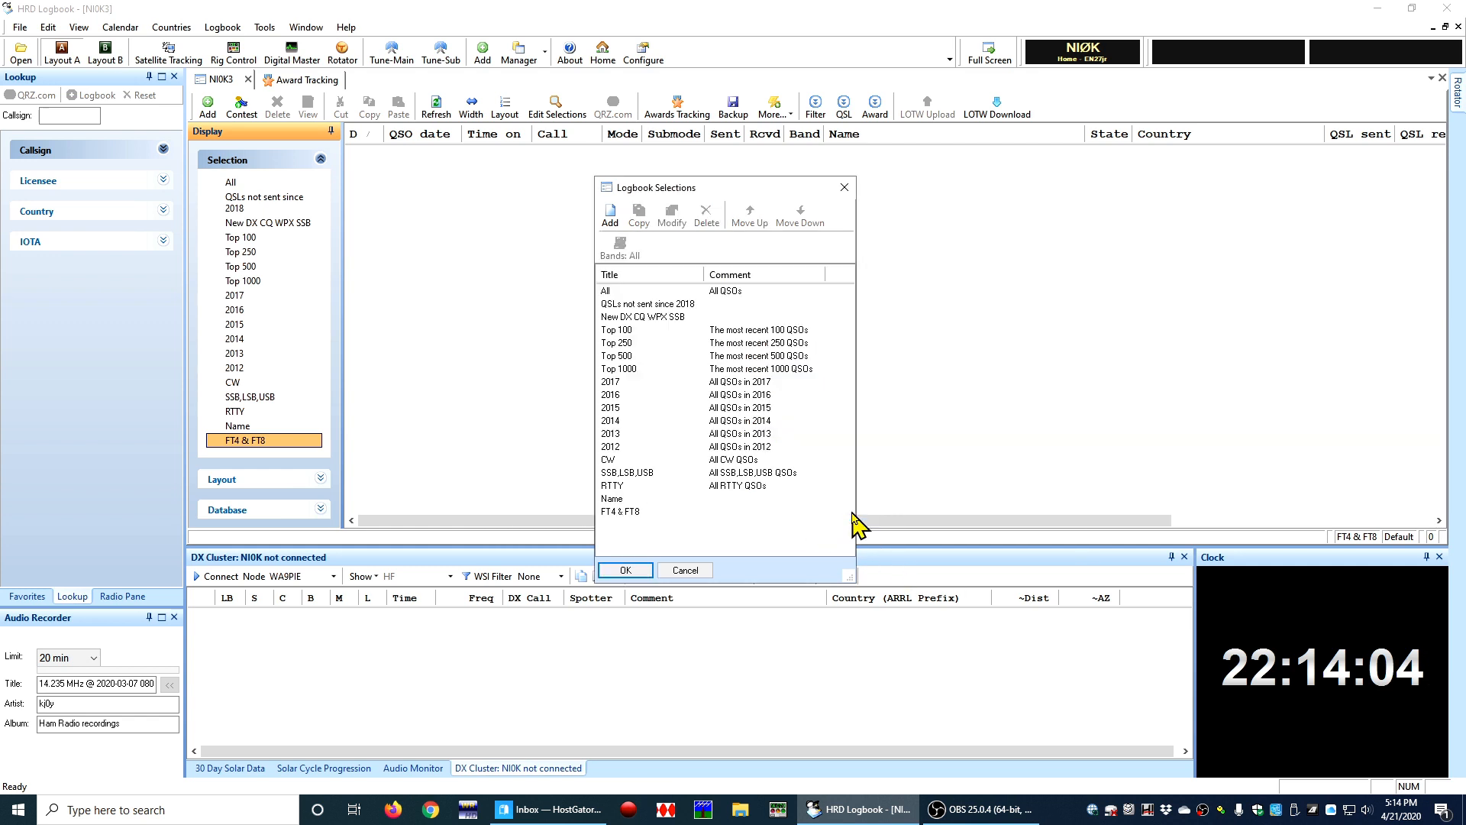
left_click(634, 569)
left_click(261, 441)
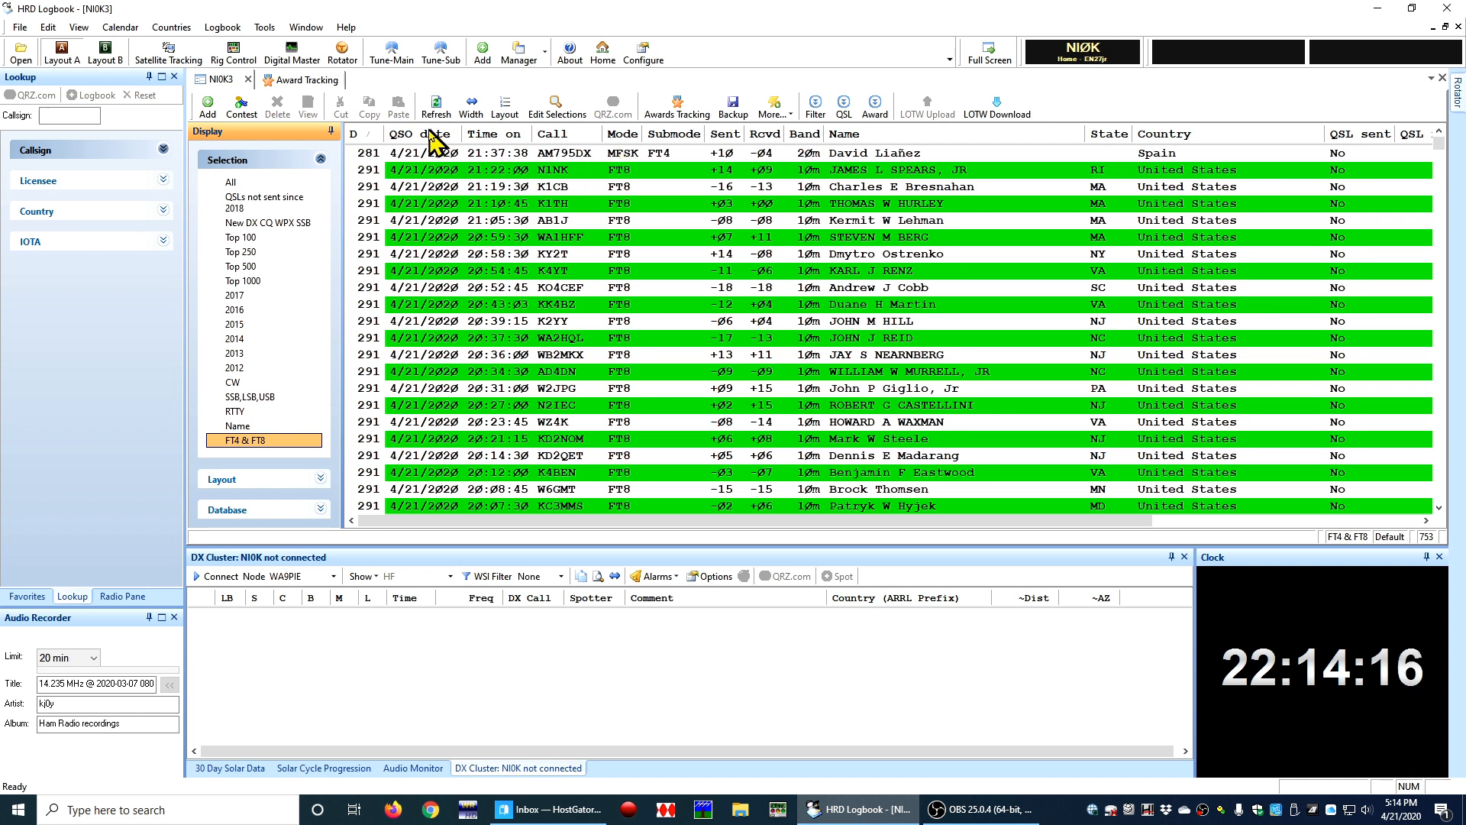
Widen the DXCC column and sort the filtered contacts by QSO date from oldest to newest.
left_click_drag(386, 134, 413, 126)
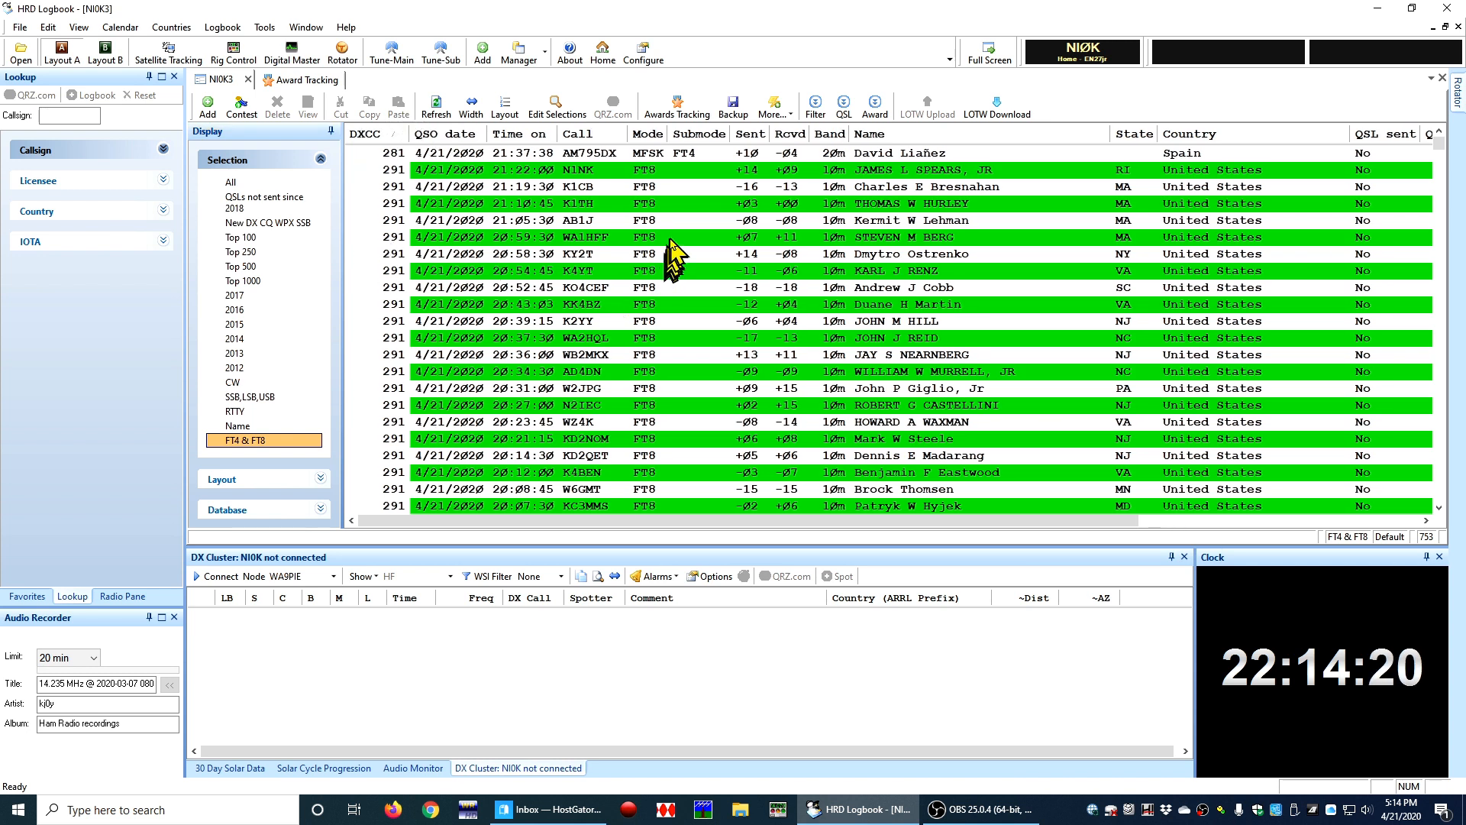
left_click(460, 133)
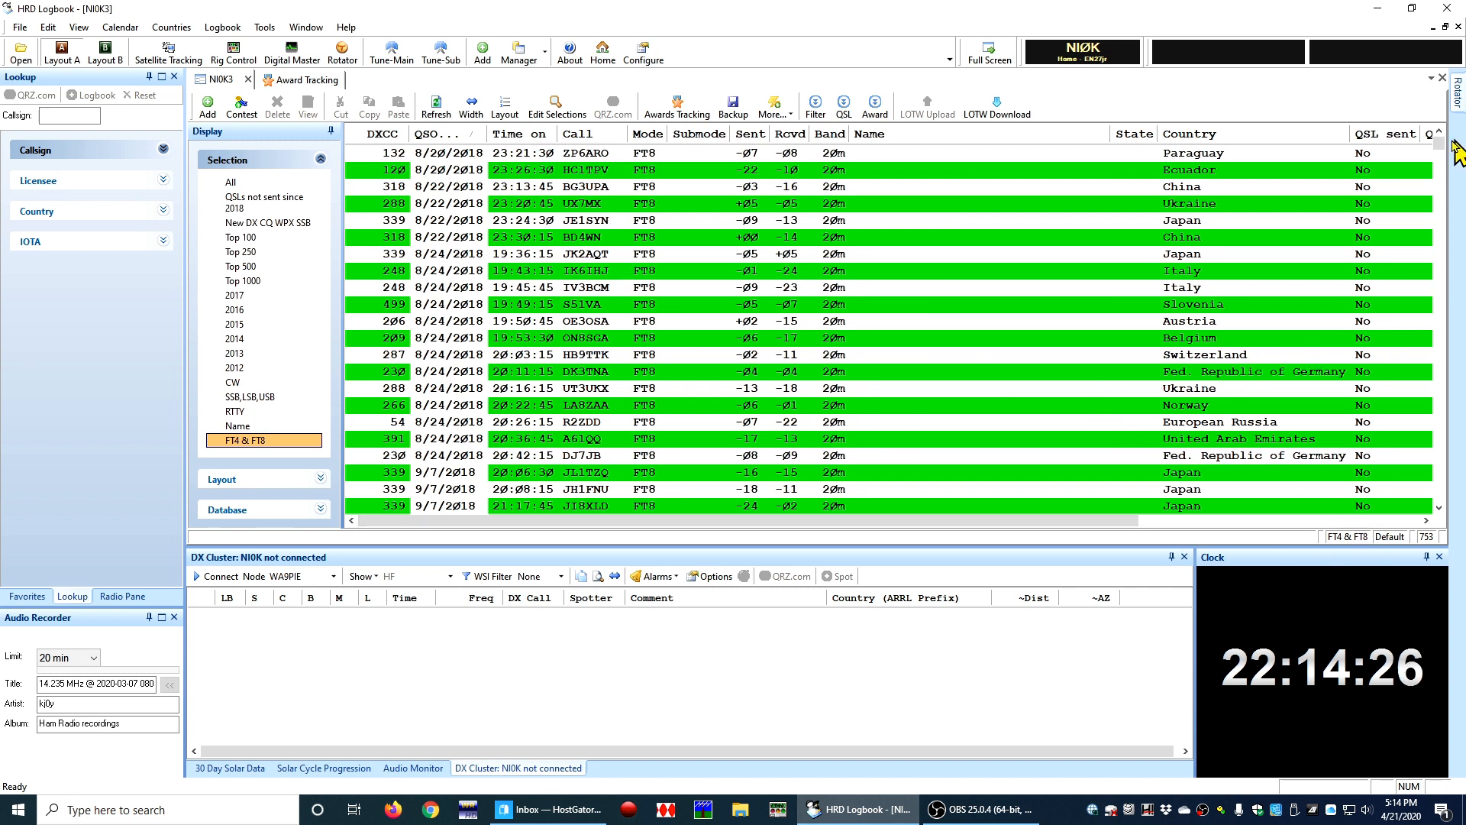
scroll(1447, 157, "down", 20)
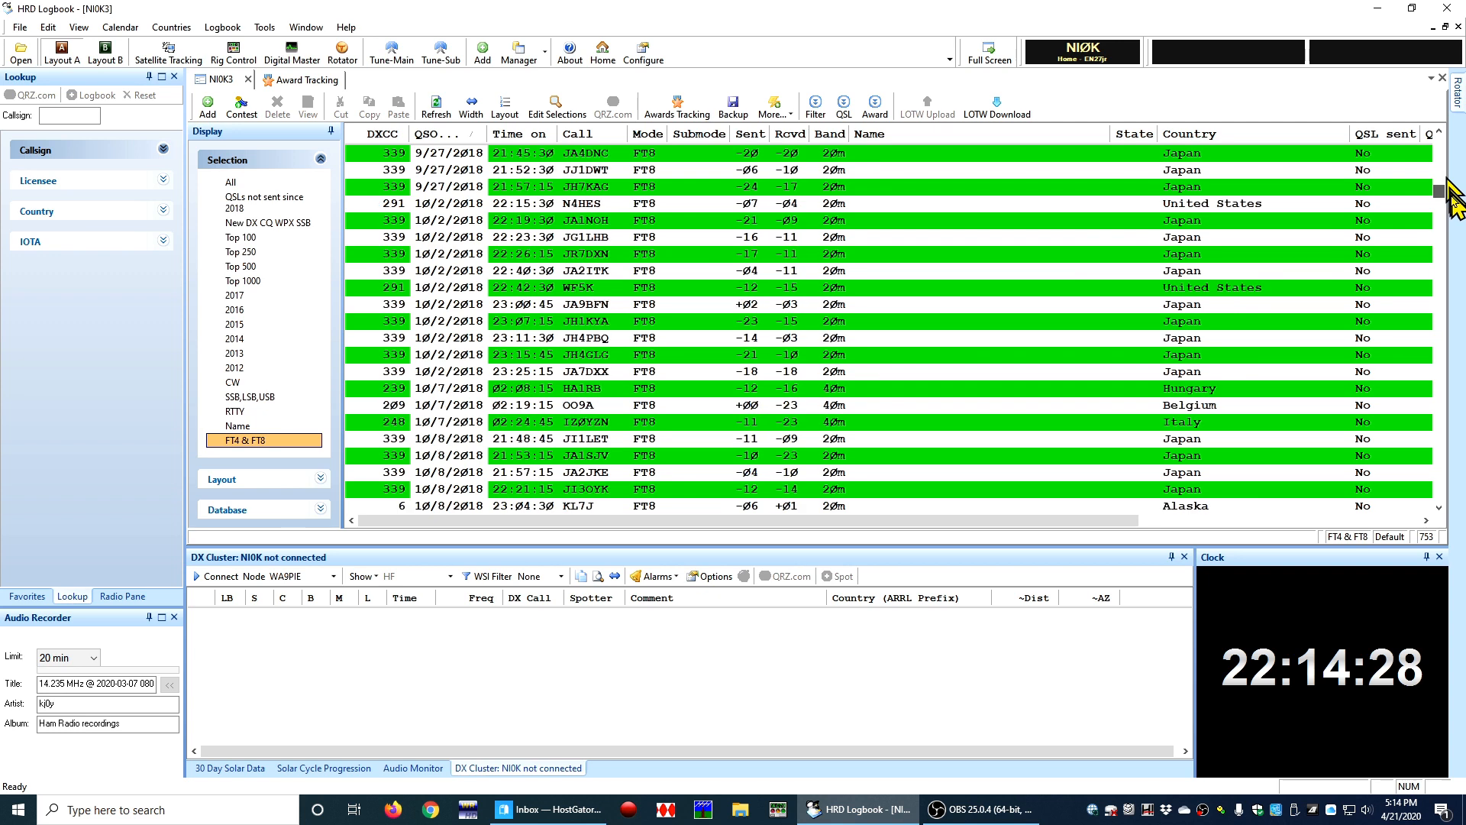
scroll(1447, 156, "down", 20)
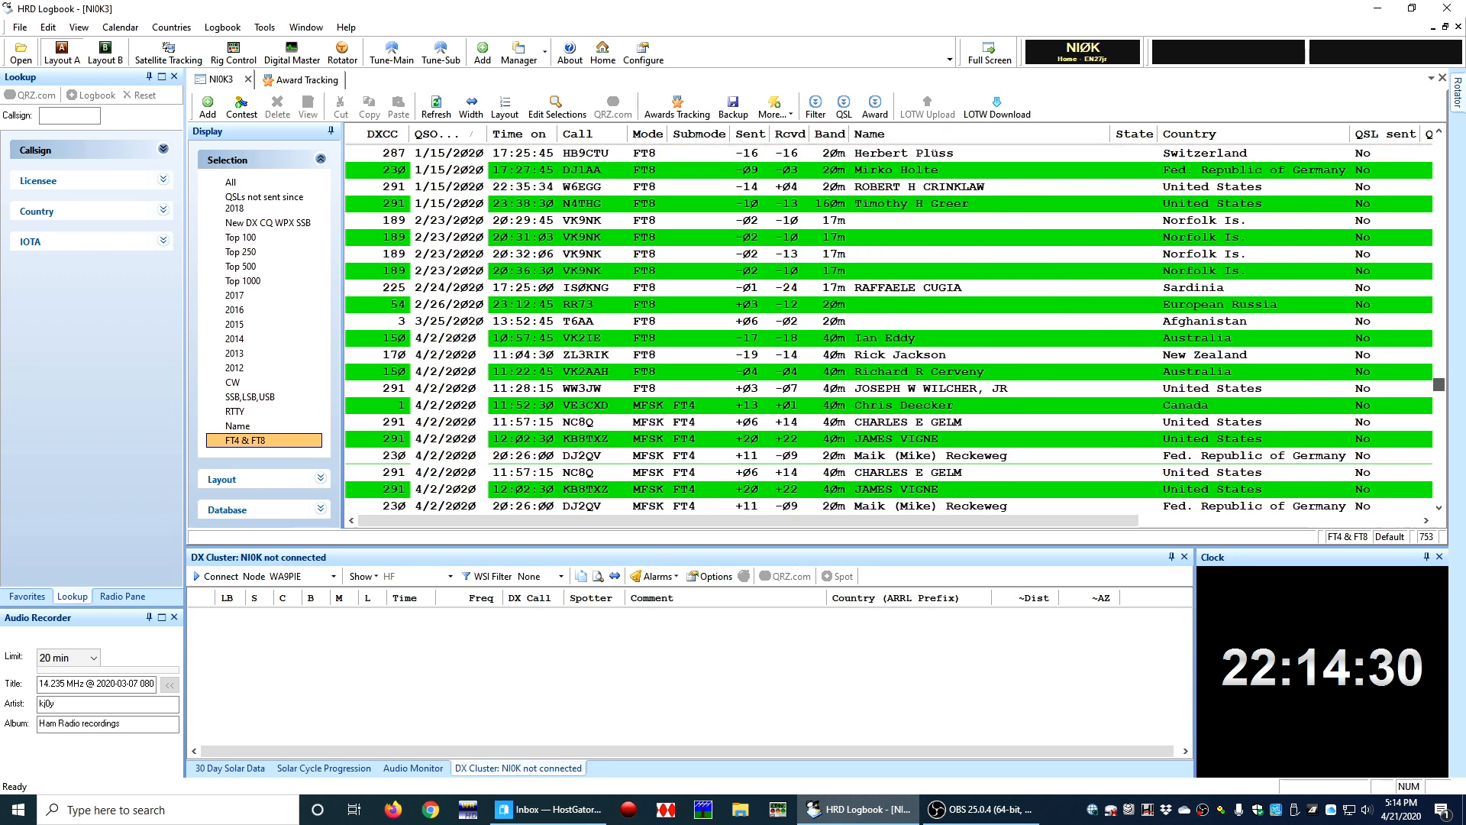